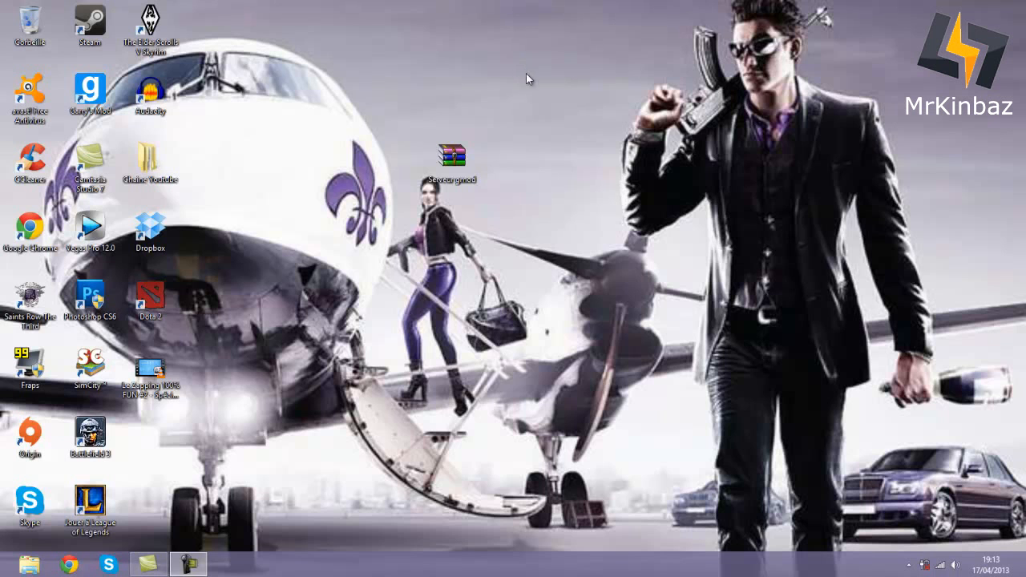
- Open Serveur gmod.rar in WinRAR, then minimize the WinRAR window
{"action": "left_click_drag", "start_coordinate": [453, 160], "coordinate": [505, 139]}
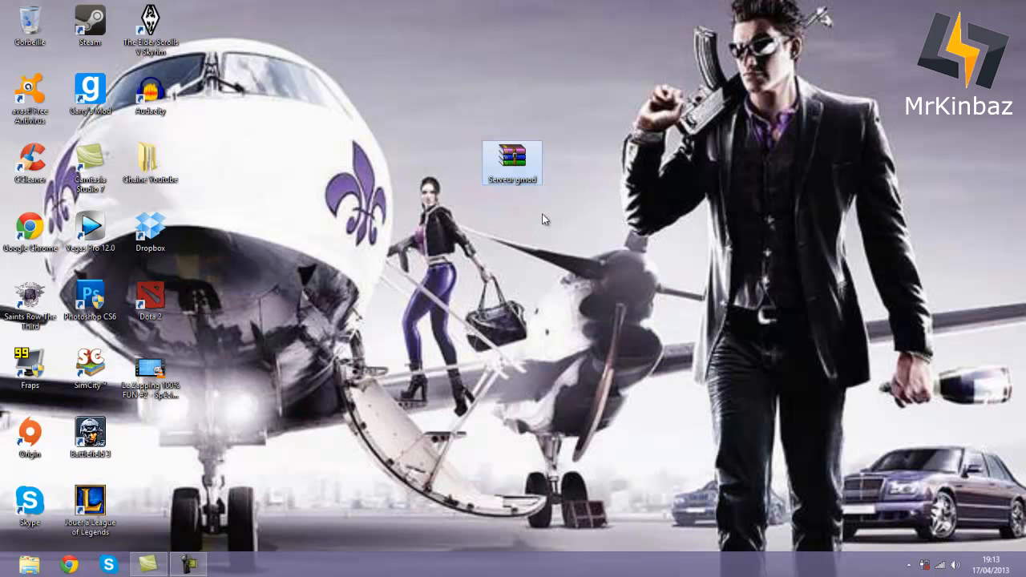
{"action": "double_click", "coordinate": [527, 163]}
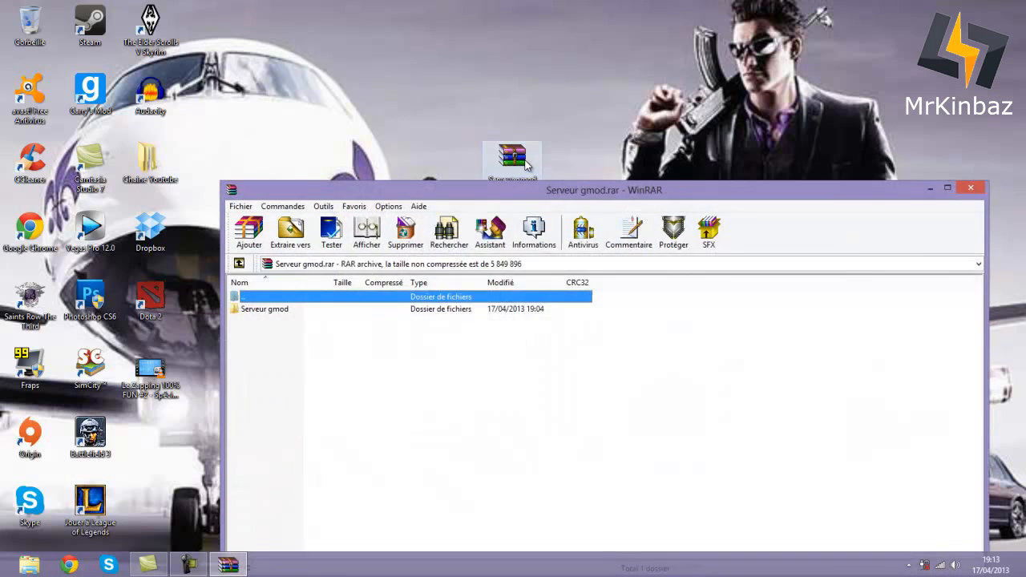
{"action": "left_click_drag", "start_coordinate": [506, 193], "coordinate": [478, 83]}
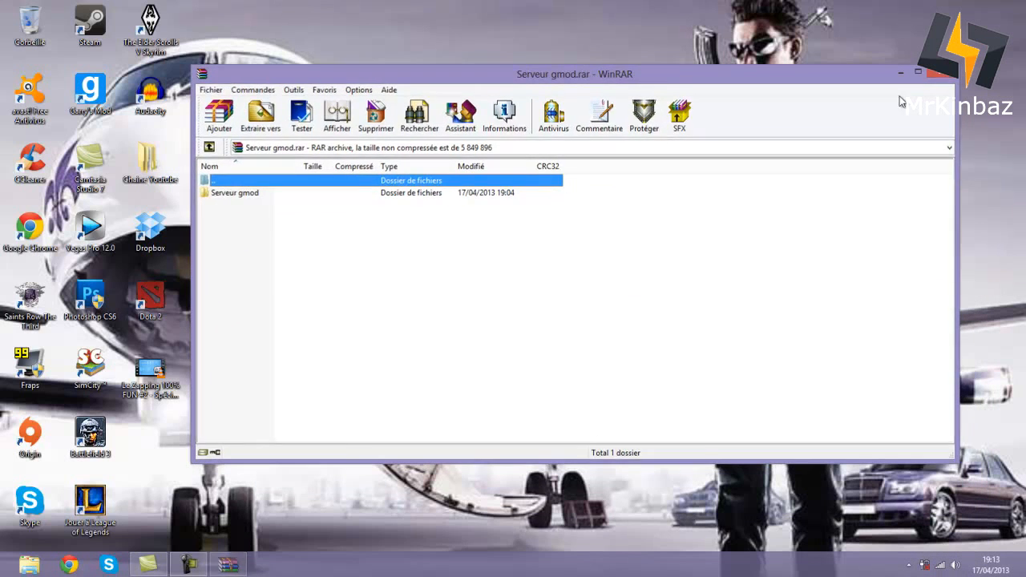
{"action": "left_click", "coordinate": [900, 72]}
- Extract the archive here and place the new Serveur gmod folder beside it
{"action": "right_click", "coordinate": [526, 163]}
{"action": "left_click", "coordinate": [561, 195]}
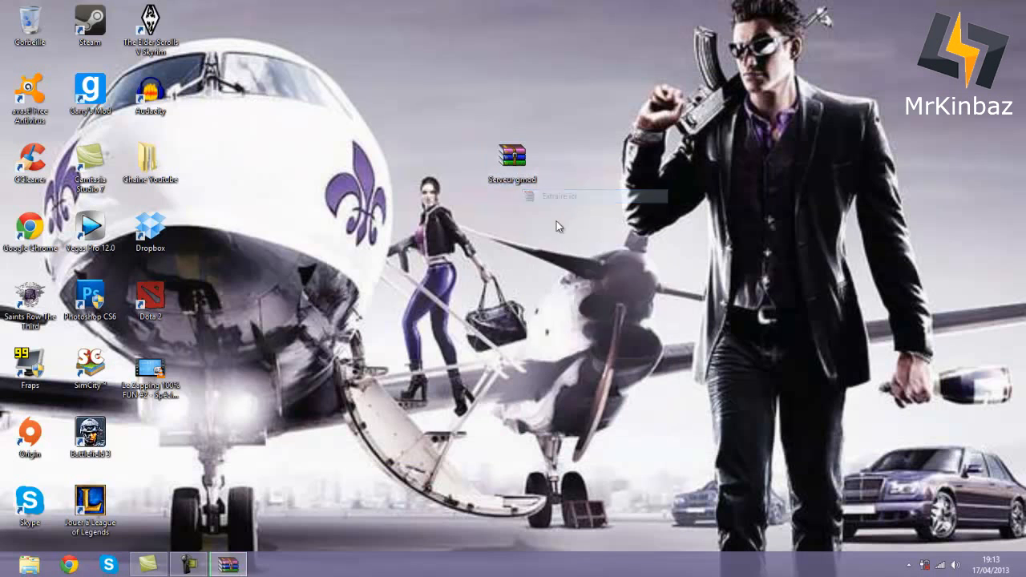
{"action": "left_click_drag", "start_coordinate": [148, 433], "coordinate": [454, 163]}
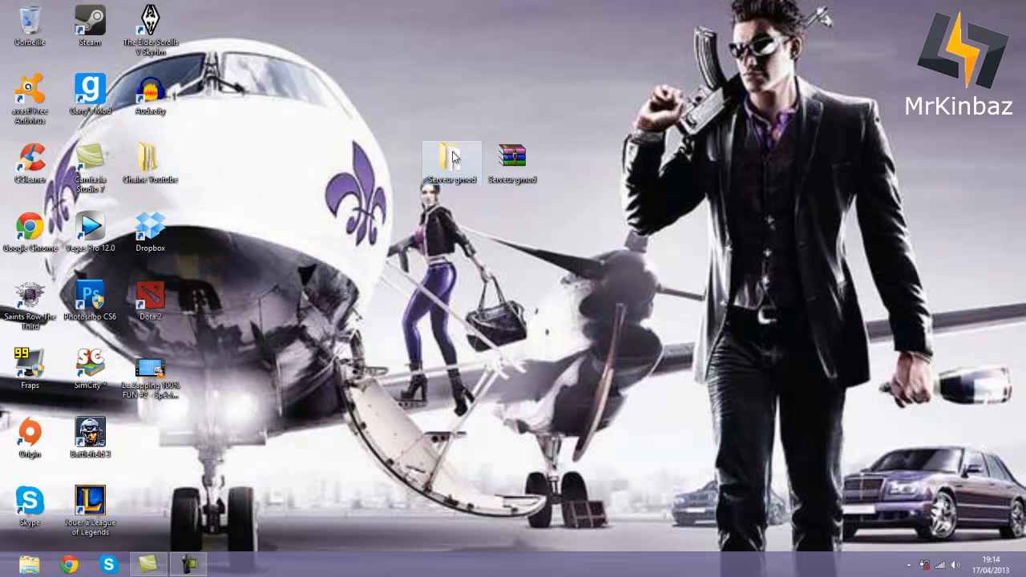
- Delete the rar archive into the Recycle Bin and permanently empty the bin
{"action": "double_click", "coordinate": [453, 162]}
{"action": "left_click", "coordinate": [619, 130]}
{"action": "left_click_drag", "start_coordinate": [513, 156], "coordinate": [23, 23]}
{"action": "right_click", "coordinate": [24, 23]}
{"action": "left_click", "coordinate": [64, 52]}
{"action": "left_click", "coordinate": [565, 335]}
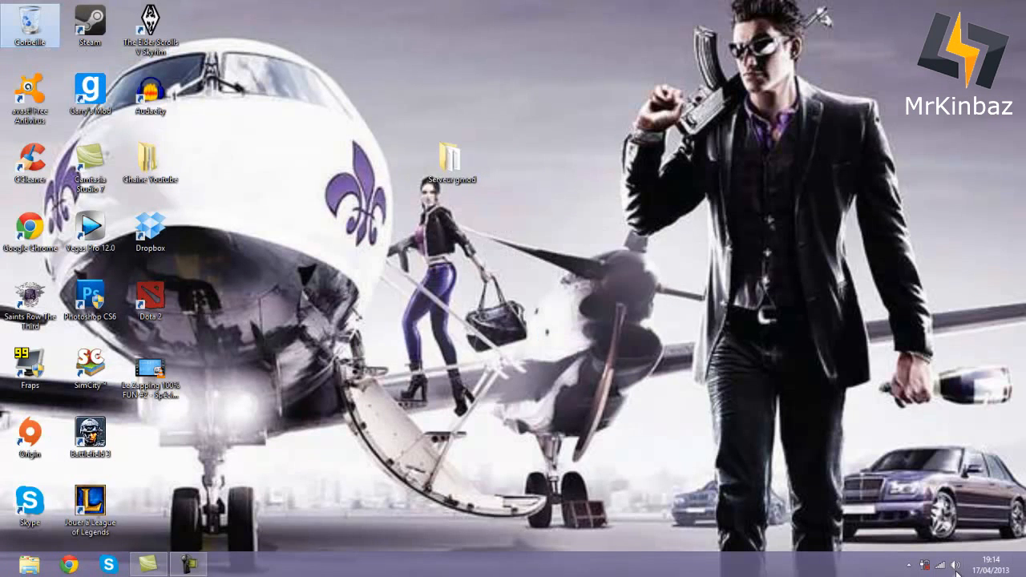
- Move the Serveur gmod folder to the lower-left icons and open it
{"action": "left_click_drag", "start_coordinate": [460, 173], "coordinate": [179, 433]}
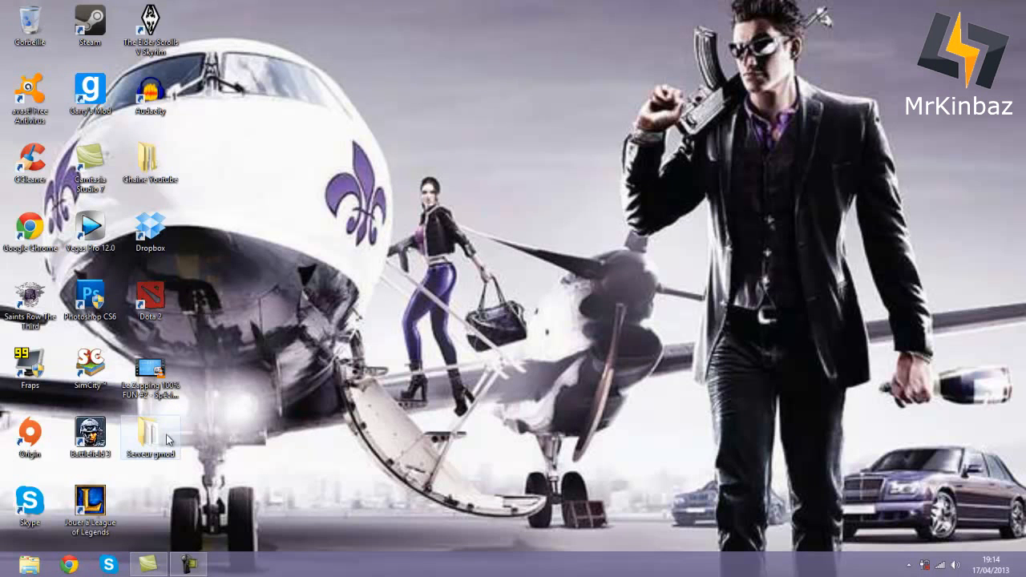
{"action": "double_click", "coordinate": [164, 434]}
{"action": "left_click_drag", "start_coordinate": [327, 144], "coordinate": [483, 86]}
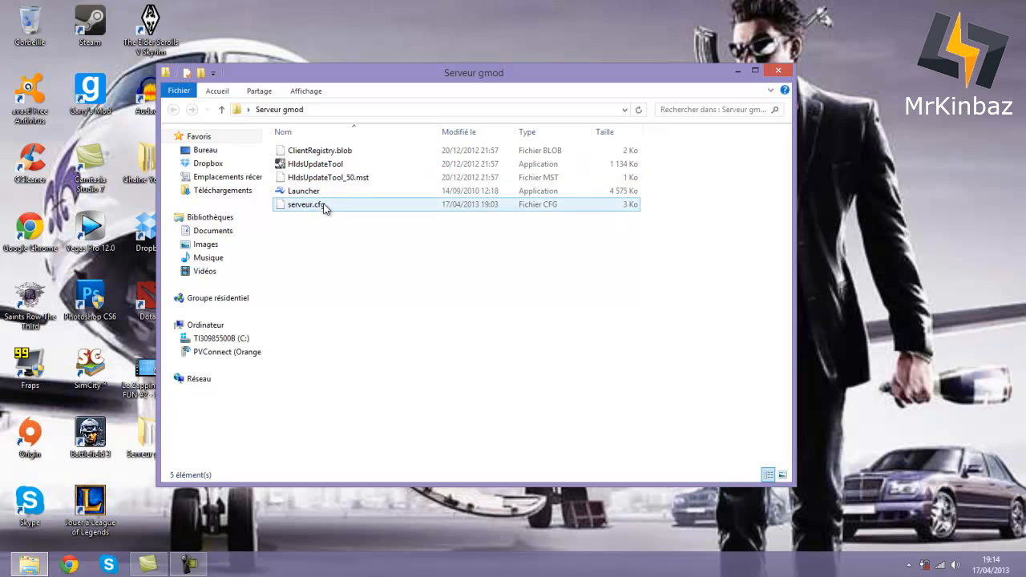
{"action": "mouse_move", "coordinate": [318, 198]}
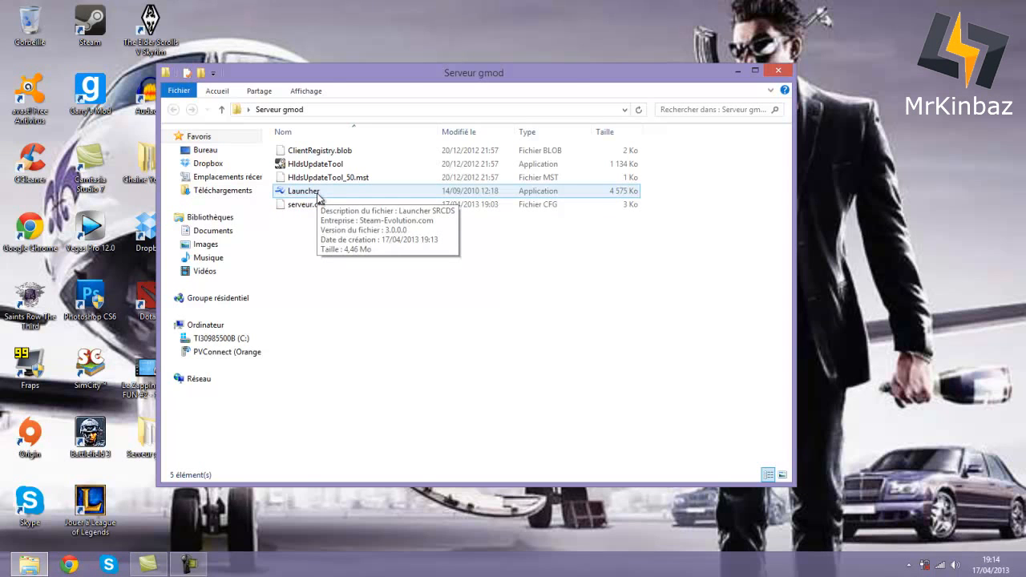
- In SRCDS Launcher, pick Garry's Mod with Maxplayers 2 and start the server install/update
{"action": "double_click", "coordinate": [319, 198]}
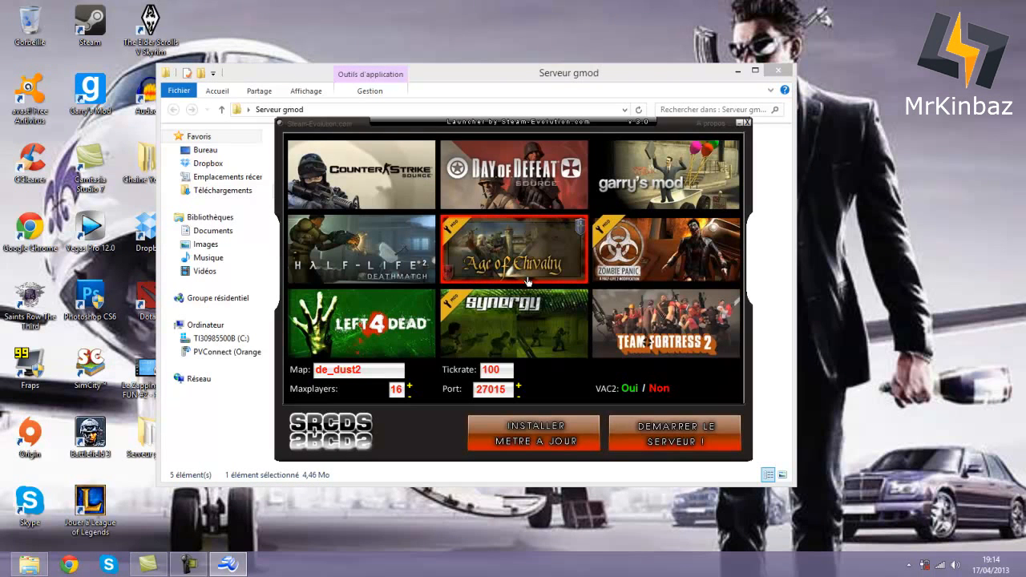
{"action": "left_click", "coordinate": [669, 189]}
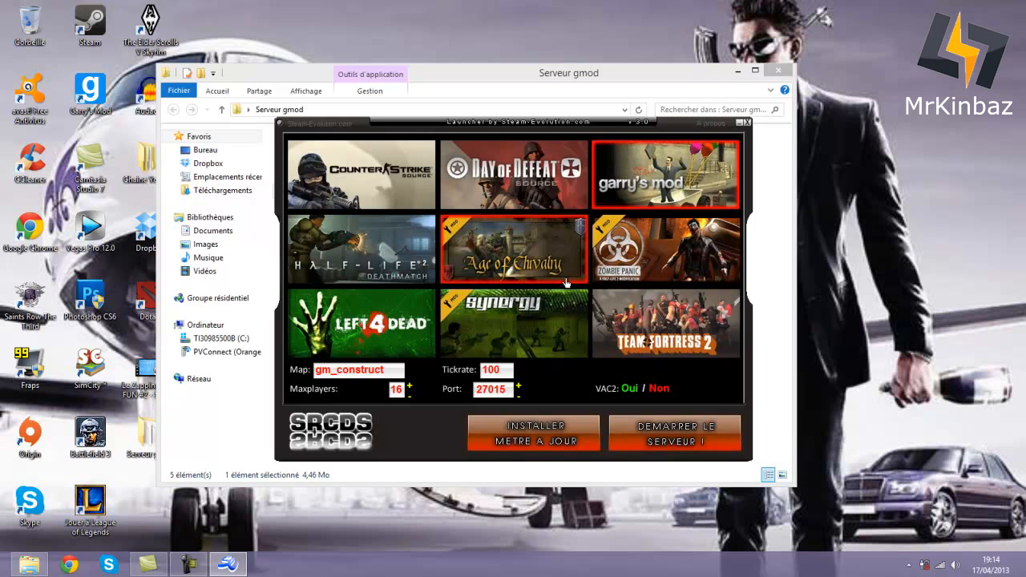
{"action": "double_click", "coordinate": [392, 389]}
{"action": "type", "text": "2"}
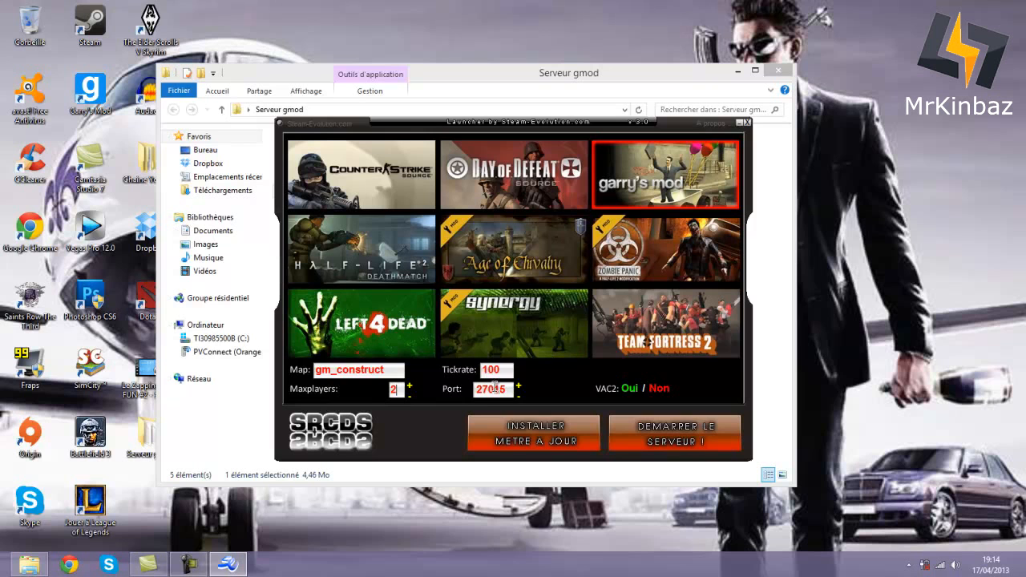
{"action": "left_click", "coordinate": [539, 437]}
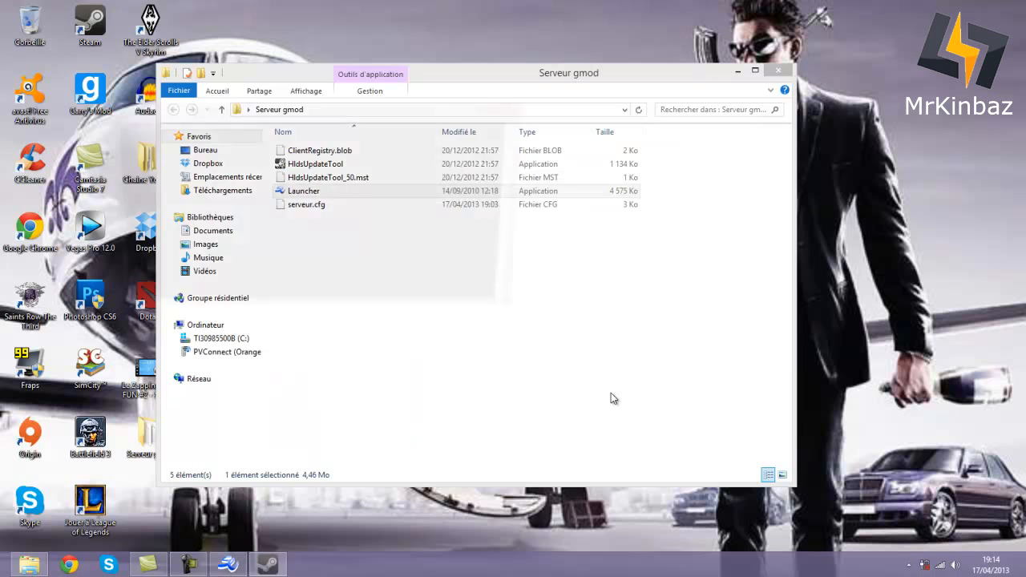
- Keep the HldsUpdateTool console aside while it downloads the server files until it closes
{"action": "left_click_drag", "start_coordinate": [247, 109], "coordinate": [412, 185]}
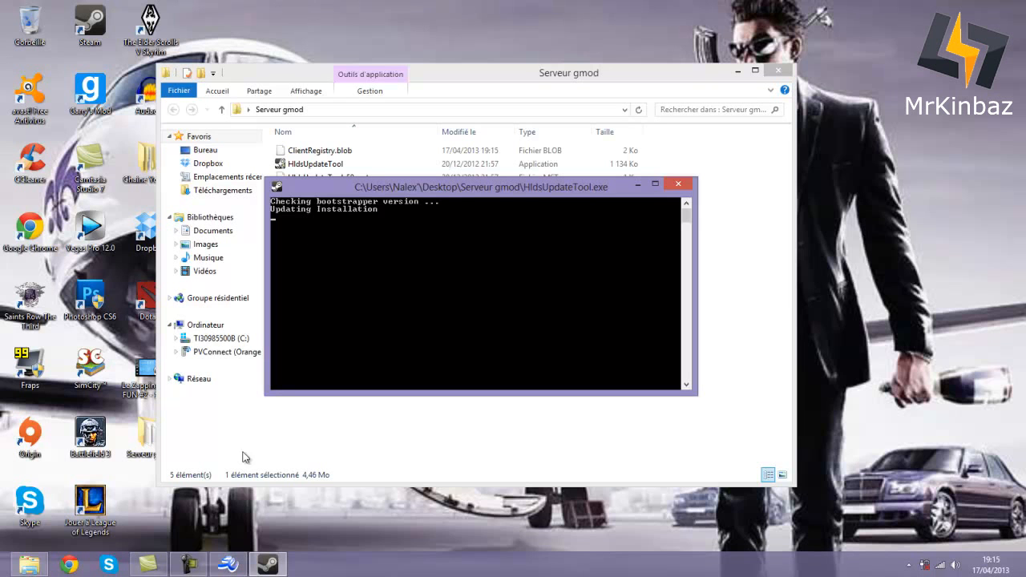
{"action": "left_click", "coordinate": [189, 568]}
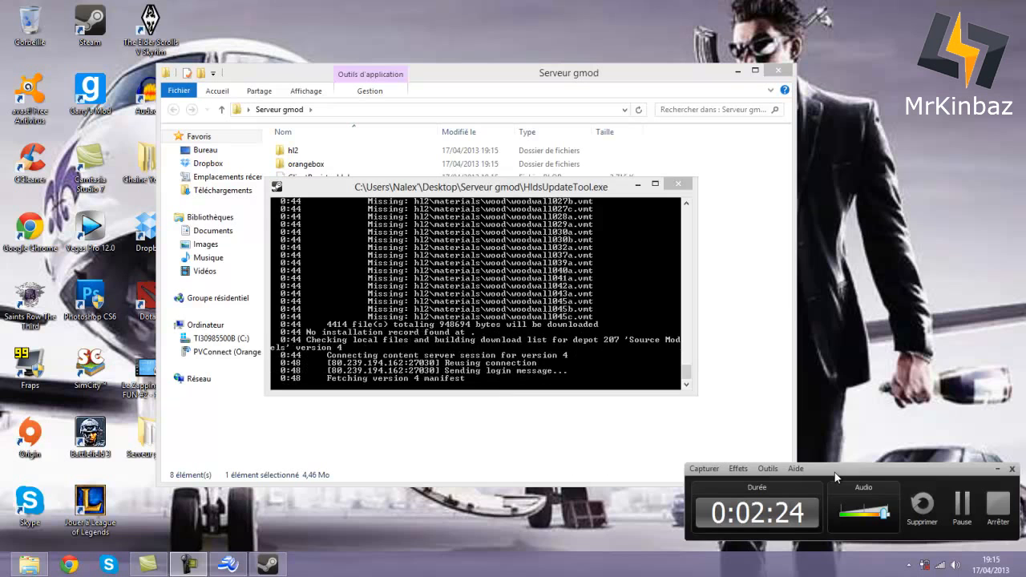
{"action": "left_click", "coordinate": [961, 504]}
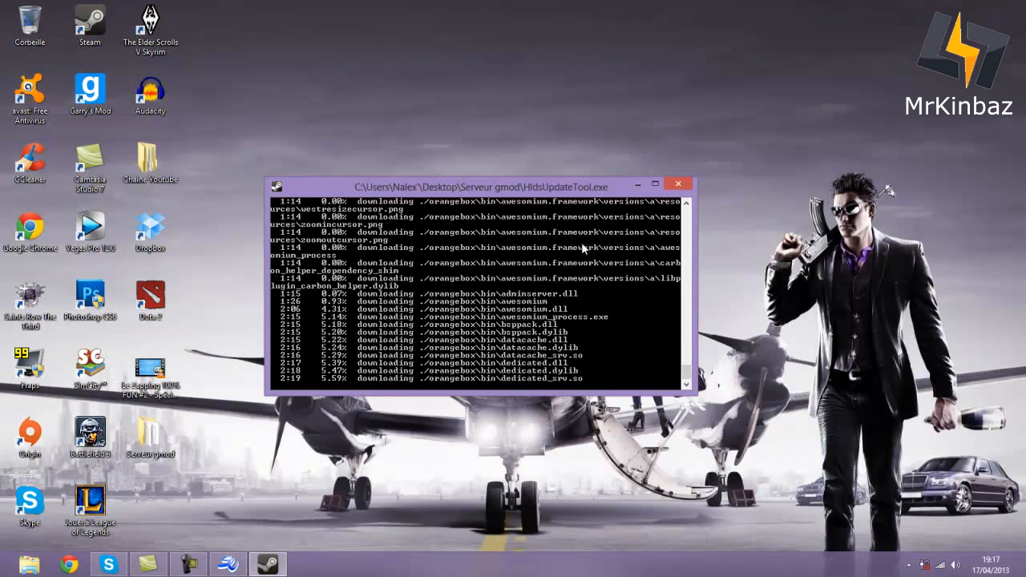
{"action": "left_click_drag", "start_coordinate": [522, 190], "coordinate": [522, 169]}
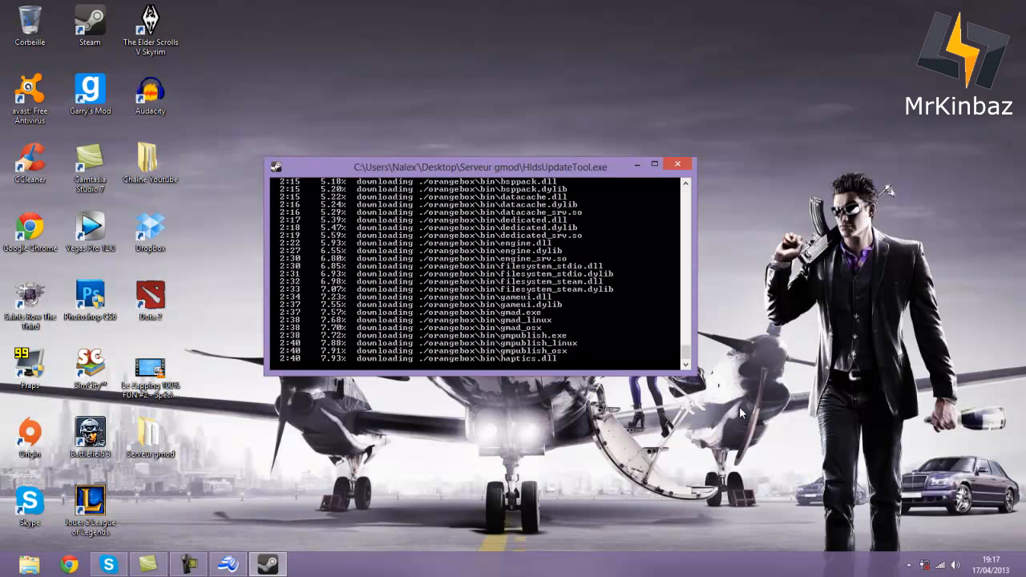
{"action": "left_click", "coordinate": [189, 565]}
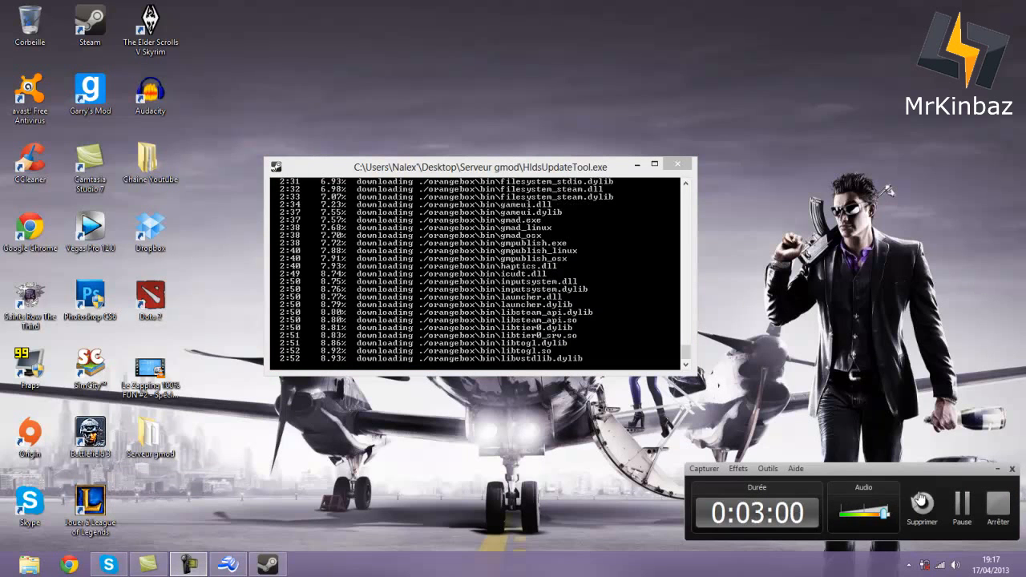
{"action": "left_click", "coordinate": [962, 503]}
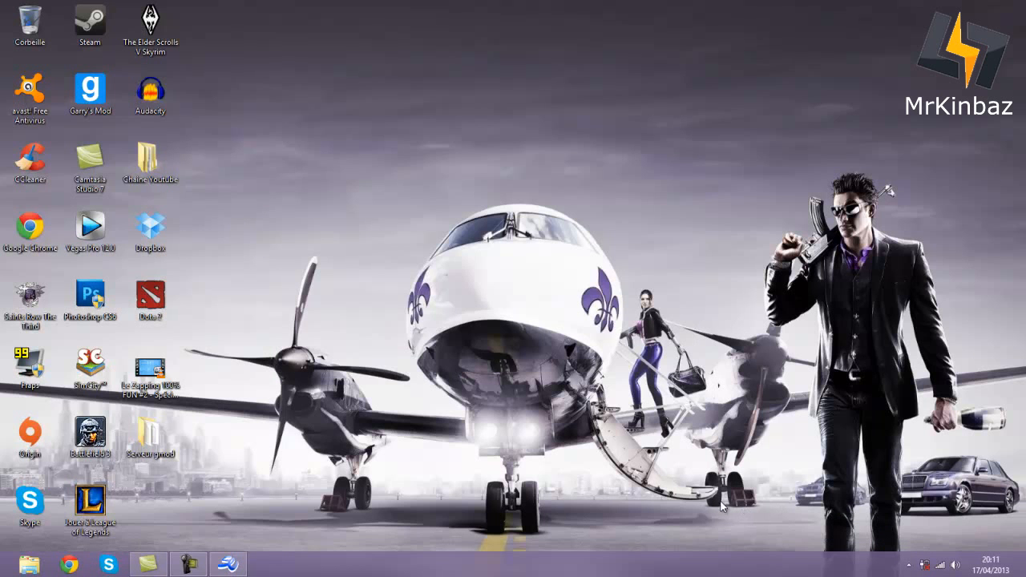
- Inspect the new orangebox and garrysmod folders inside Serveur gmod, then return to Serveur gmod
{"action": "double_click", "coordinate": [148, 433]}
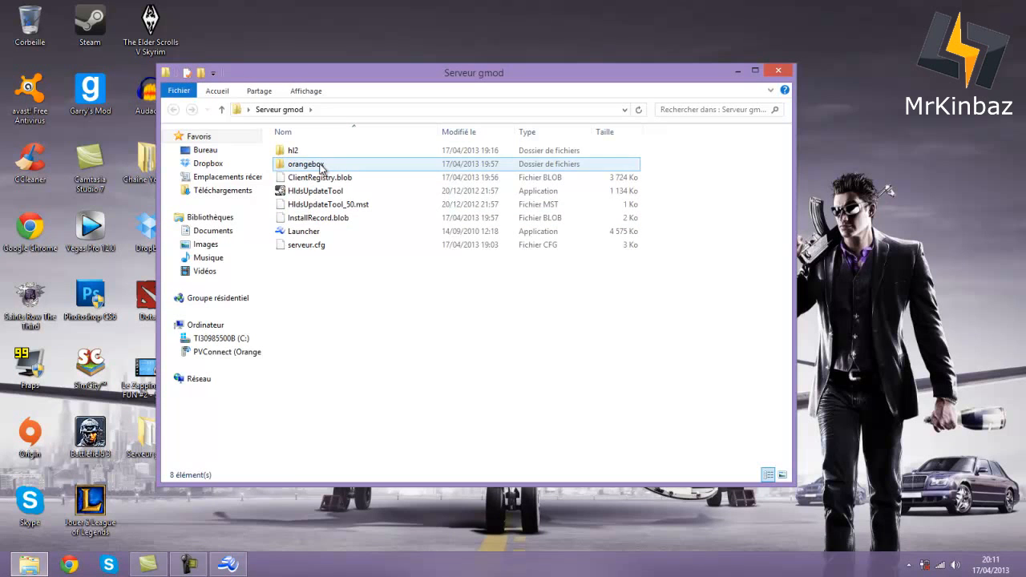
{"action": "double_click", "coordinate": [319, 165]}
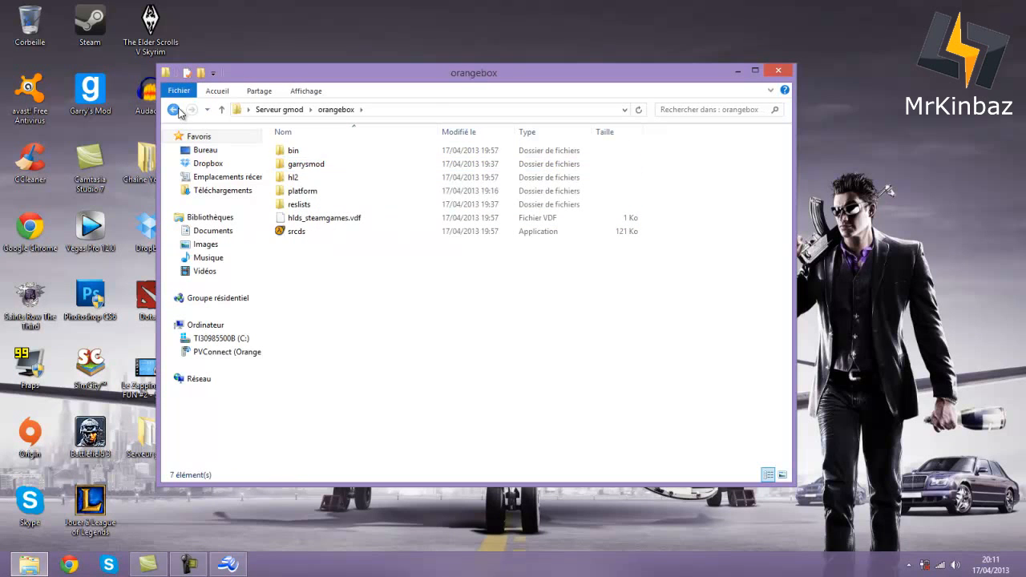
{"action": "left_click", "coordinate": [174, 109]}
{"action": "left_click", "coordinate": [304, 151]}
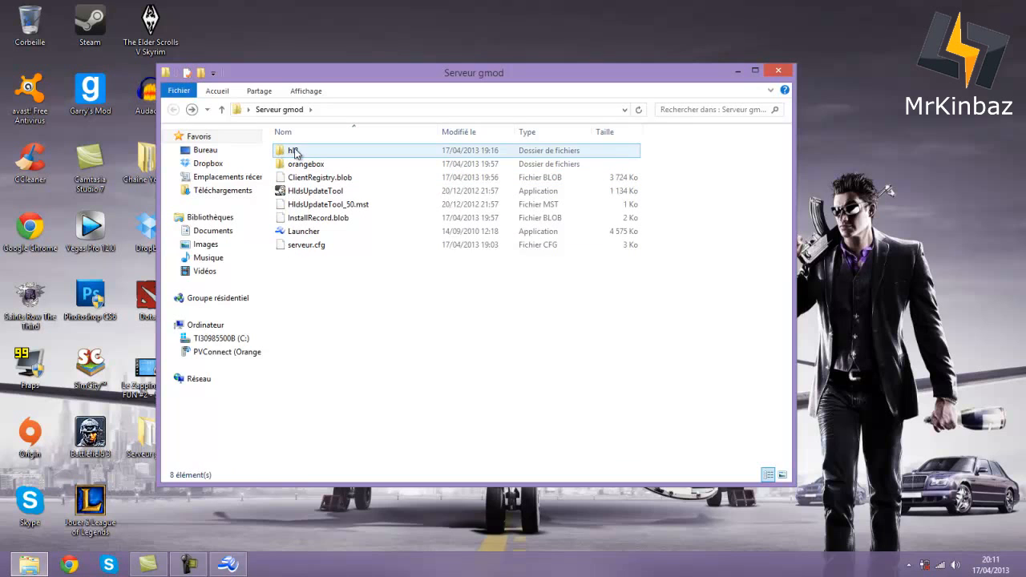
{"action": "left_click", "coordinate": [298, 165]}
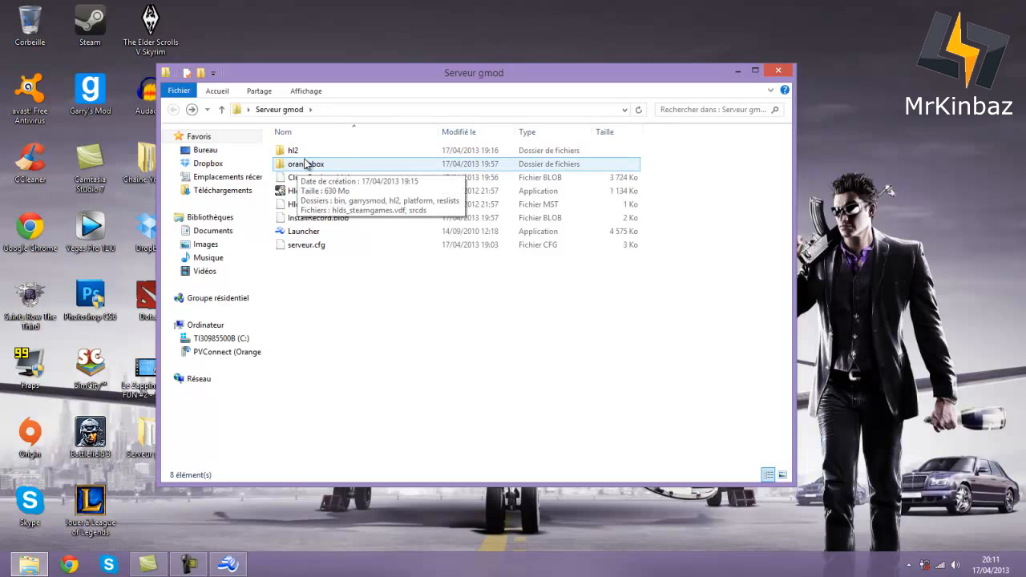
{"action": "double_click", "coordinate": [313, 165]}
{"action": "double_click", "coordinate": [314, 165]}
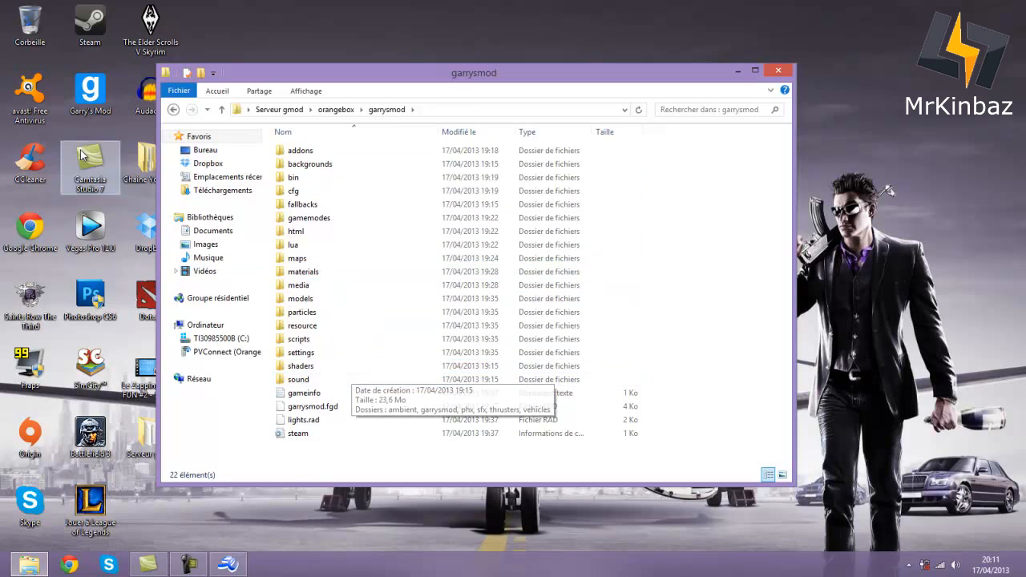
{"action": "key", "text": "BackSpace"}
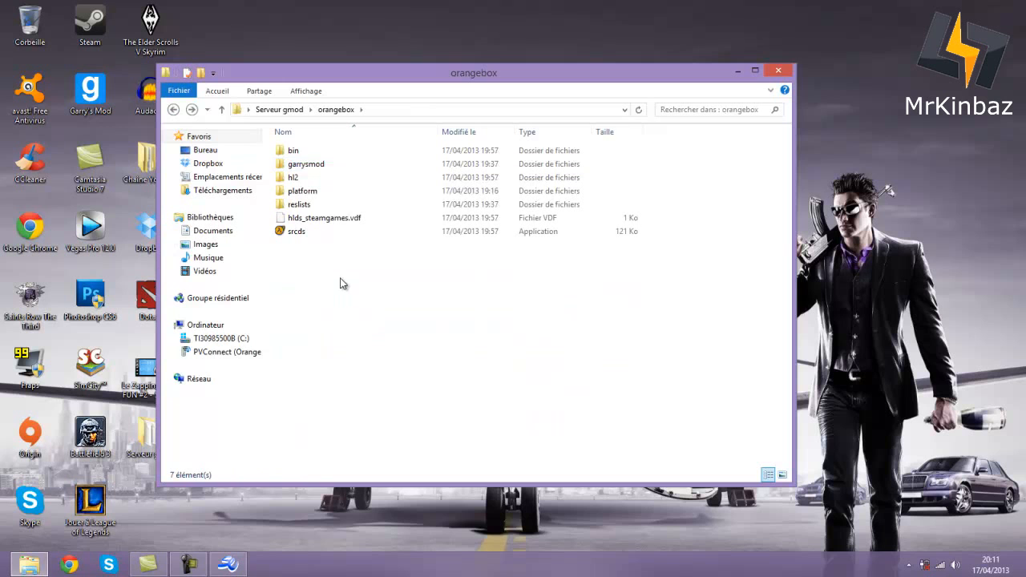
{"action": "left_click", "coordinate": [172, 110]}
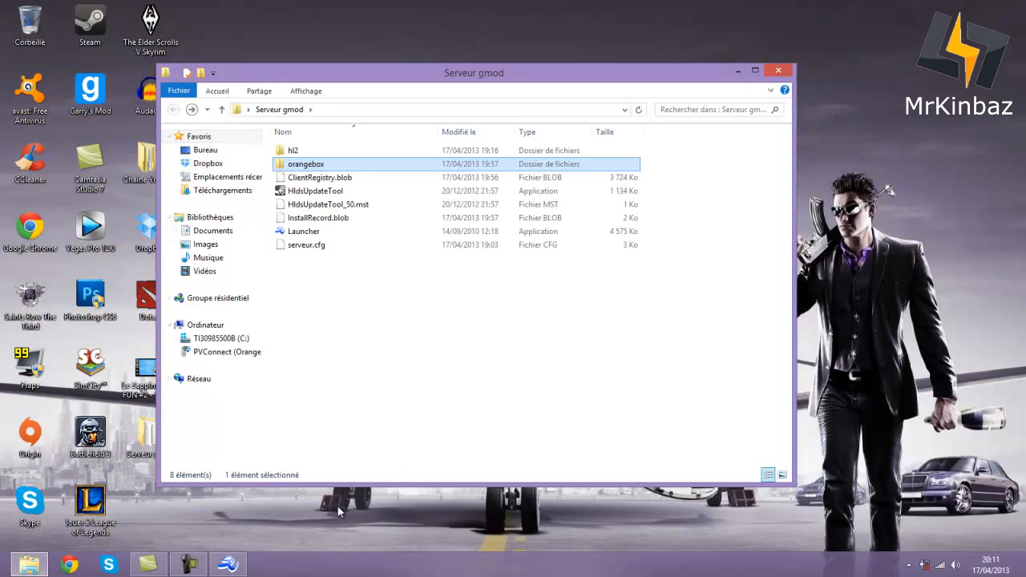
{"action": "left_click", "coordinate": [229, 565]}
- Start the Counter-Strike Source server install and minimize its update console
{"action": "left_click", "coordinate": [379, 180]}
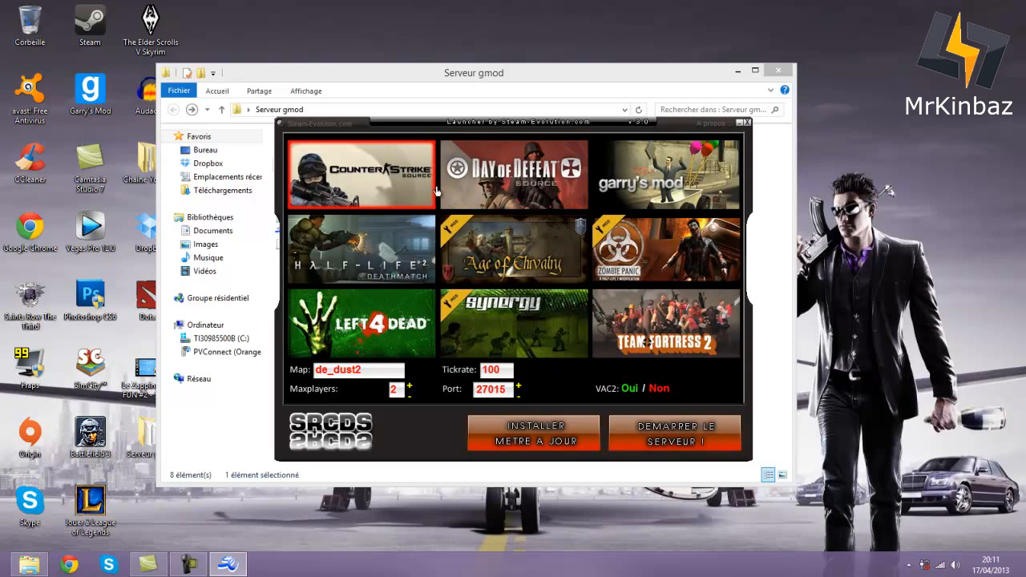
{"action": "left_click", "coordinate": [543, 427]}
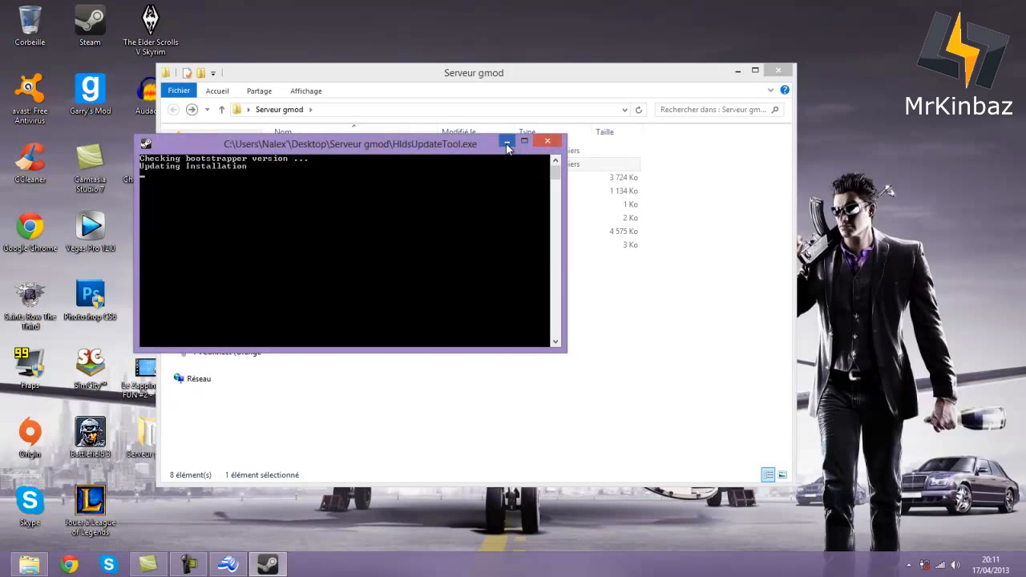
{"action": "left_click", "coordinate": [506, 142]}
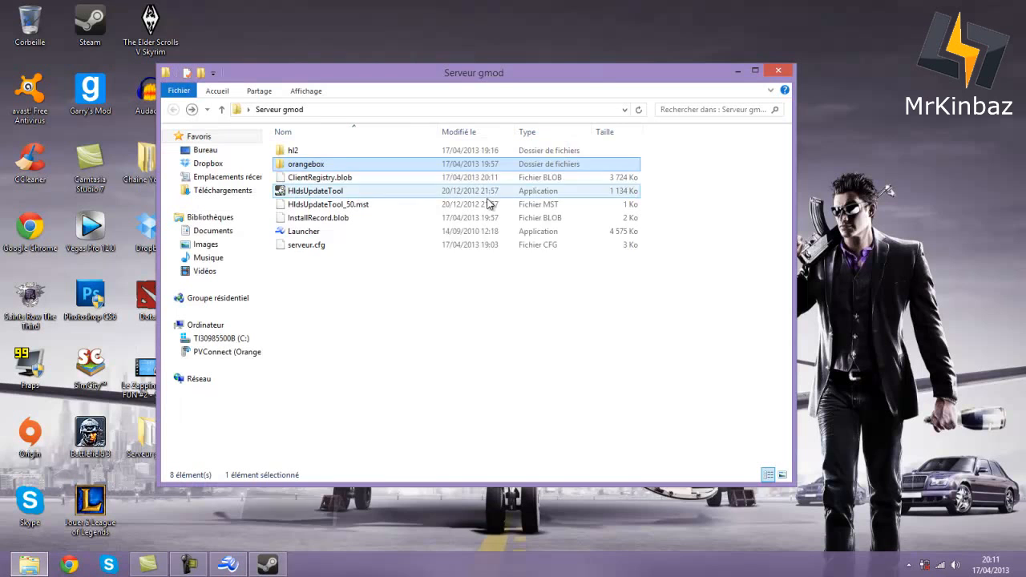
- Recheck orangebox and garrysmod, then bring up the context menu for serveur.cfg in Serveur gmod
{"action": "double_click", "coordinate": [339, 166]}
{"action": "double_click", "coordinate": [330, 166]}
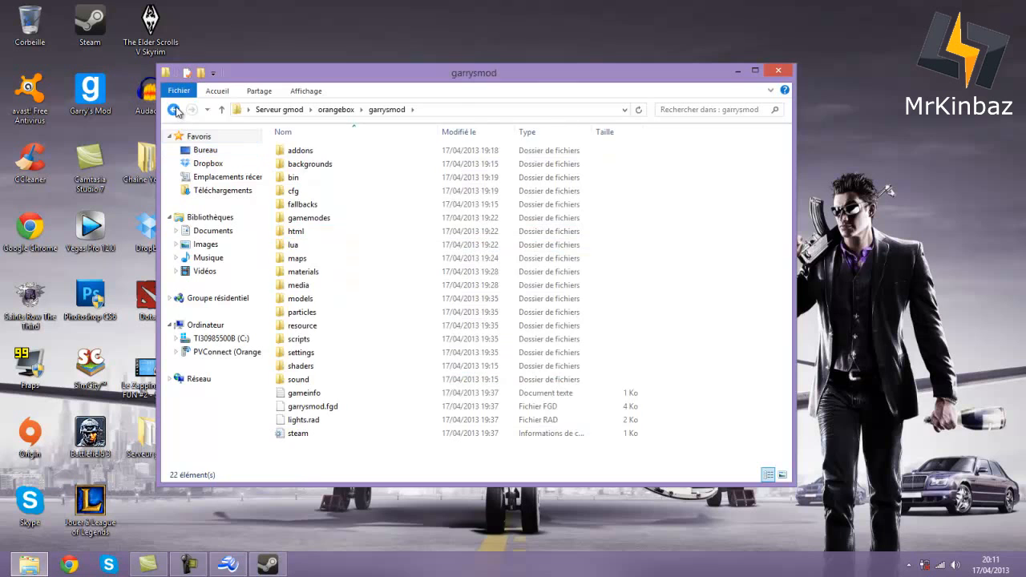
{"action": "left_click", "coordinate": [174, 110]}
{"action": "left_click", "coordinate": [179, 112]}
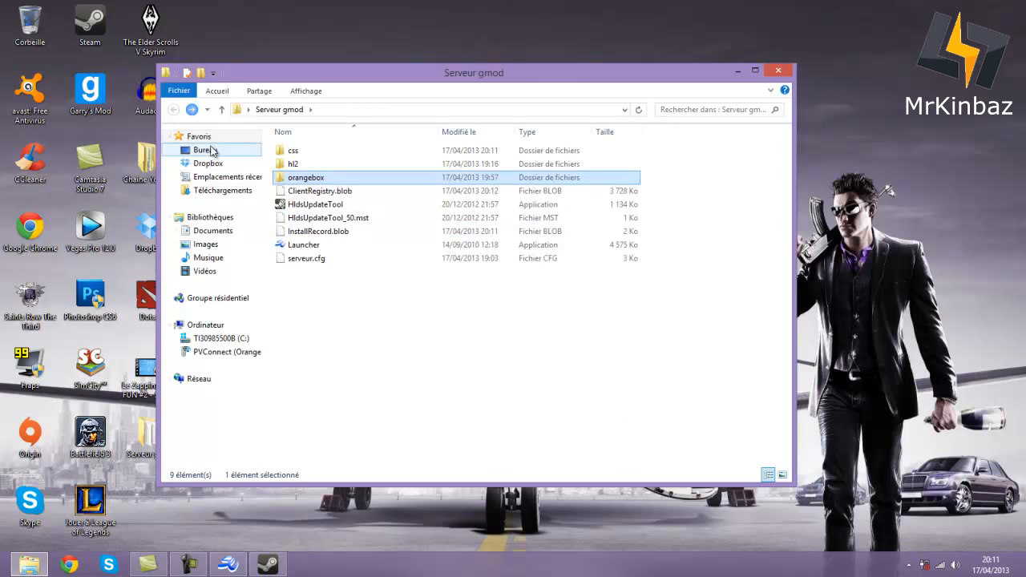
{"action": "left_click", "coordinate": [295, 262]}
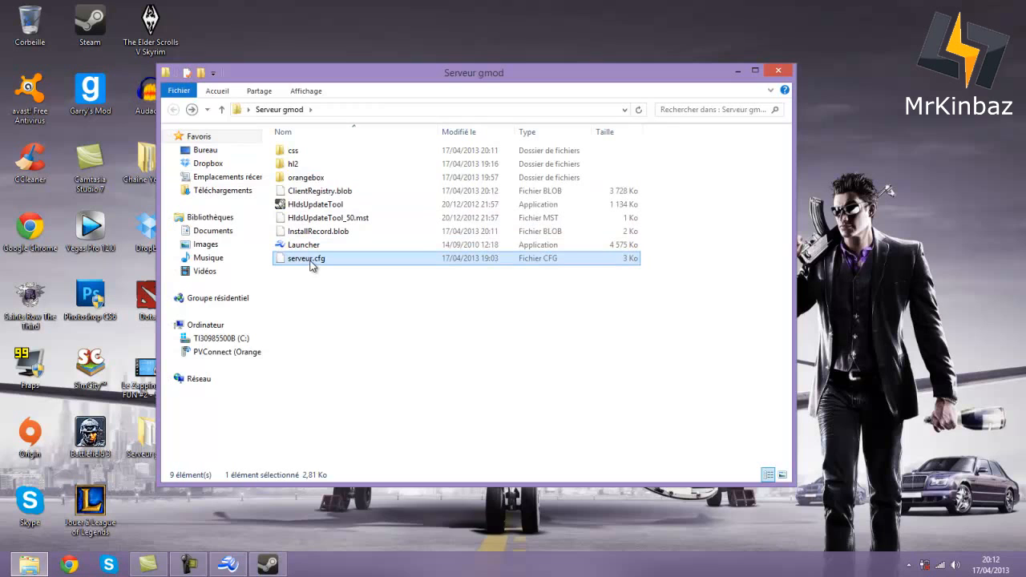
{"action": "right_click", "coordinate": [311, 264]}
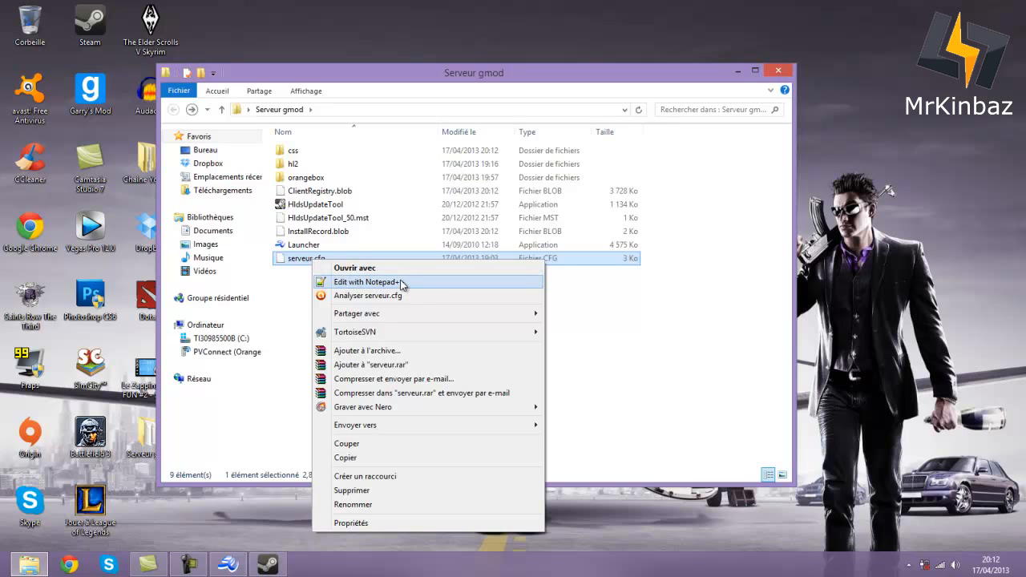
- Open serveur.cfg maximized in Notepad++ and change the hostname to 'FR - Serveur de la AzurKiTeam'
{"action": "left_click", "coordinate": [393, 284]}
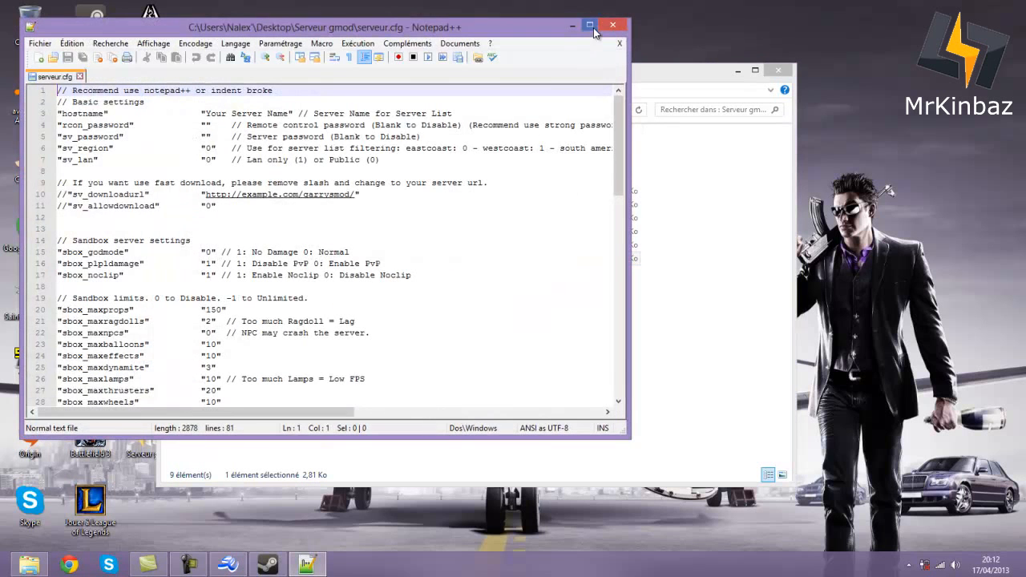
{"action": "left_click", "coordinate": [591, 28]}
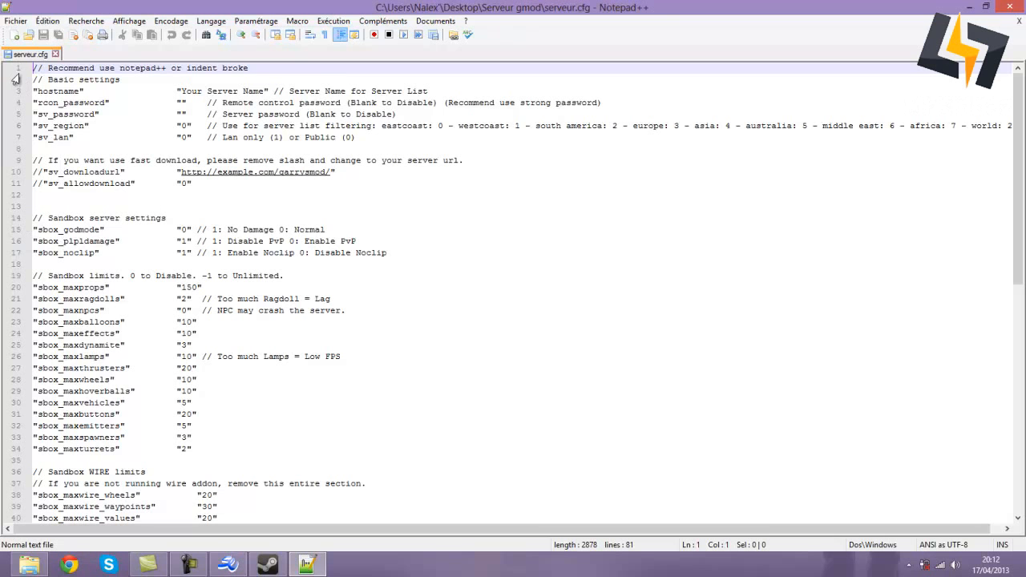
{"action": "mouse_move", "coordinate": [179, 90]}
{"action": "left_mouse_down"}
{"action": "mouse_move", "coordinate": [268, 90]}
{"action": "mouse_move", "coordinate": [181, 90]}
{"action": "left_mouse_up"}
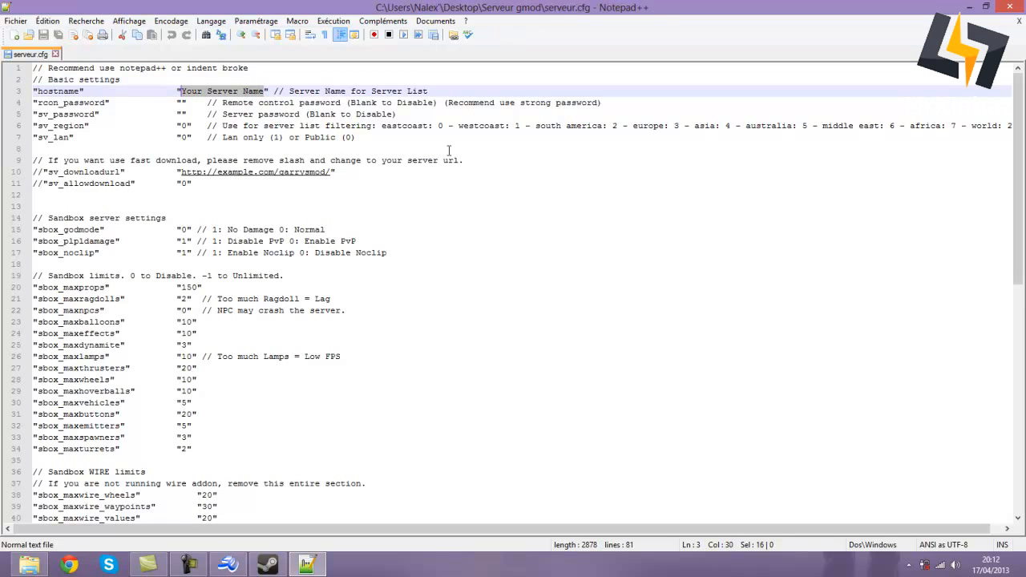
{"action": "key", "text": "Up"}
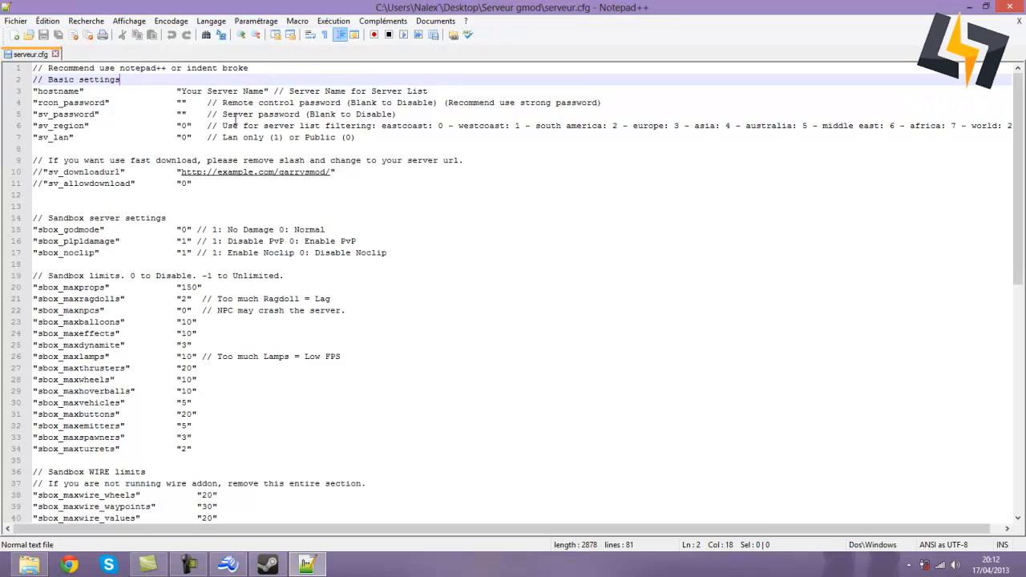
{"action": "left_click_drag", "start_coordinate": [266, 91], "coordinate": [181, 90]}
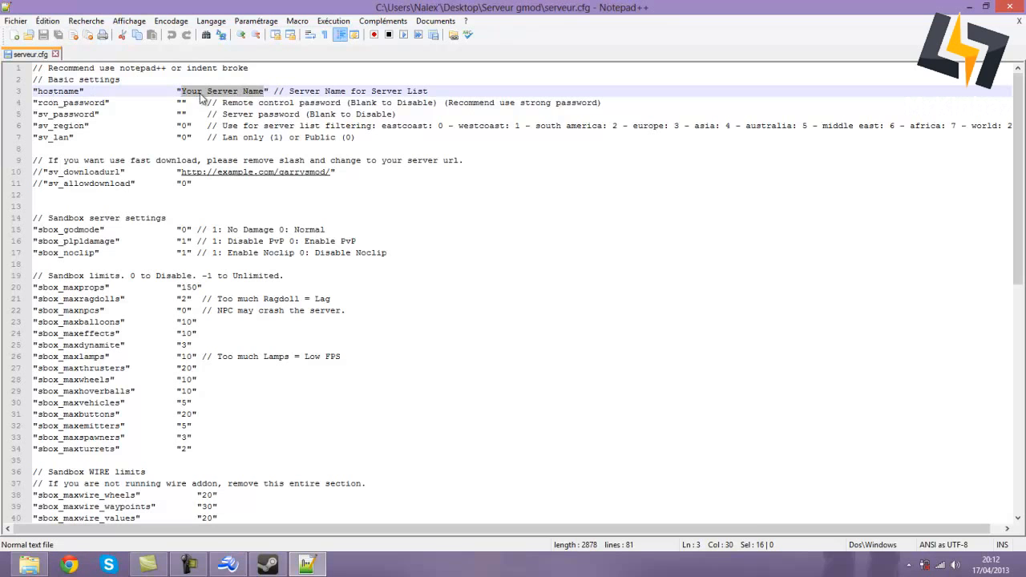
{"action": "type", "text": "FR - A"}
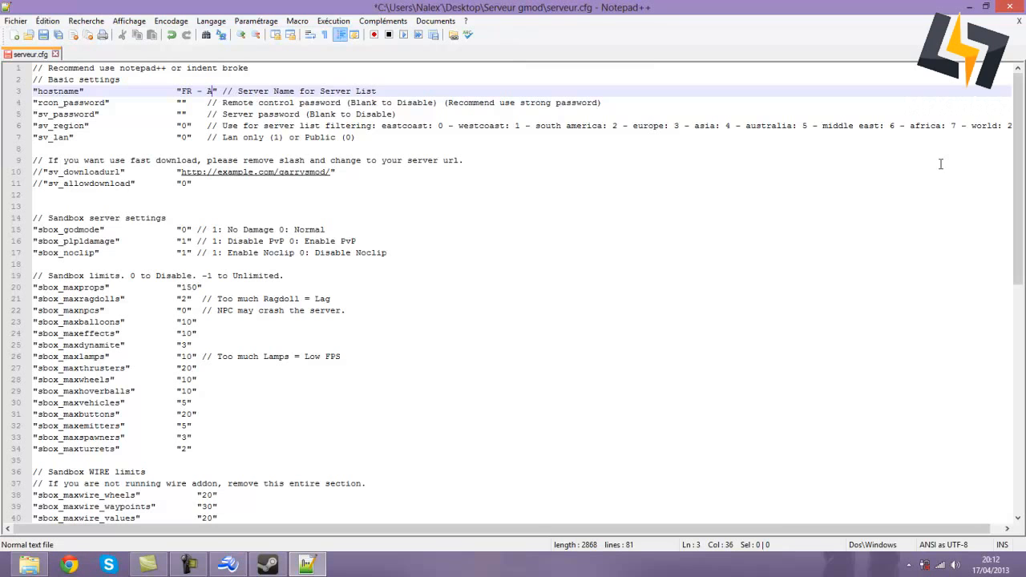
{"action": "type", "text": "zurKiTeam"}
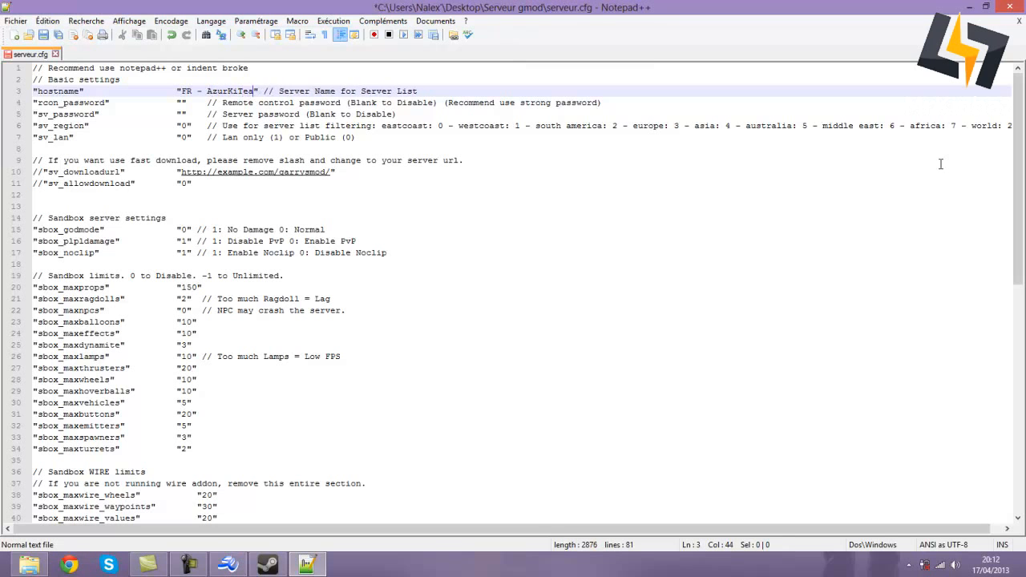
{"action": "key", "text": "BackSpace"}
{"action": "key", "text": "BackSpace"}
{"action": "key", "text": "BackSpace"}
{"action": "key", "text": "BackSpace"}
{"action": "key", "text": "BackSpace"}
{"action": "key", "text": "BackSpace"}
{"action": "key", "text": "BackSpace"}
{"action": "key", "text": "BackSpace"}
{"action": "key", "text": "BackSpace"}
{"action": "key", "text": "BackSpace"}
{"action": "type", "text": "Ser"}
{"action": "type", "text": "veurd"}
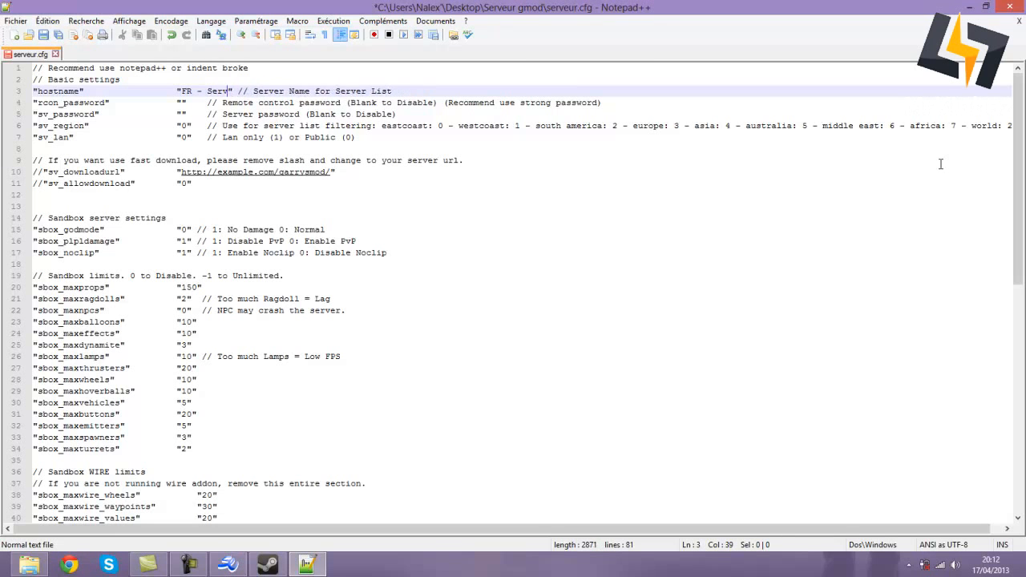
{"action": "type", "text": "de la Az"}
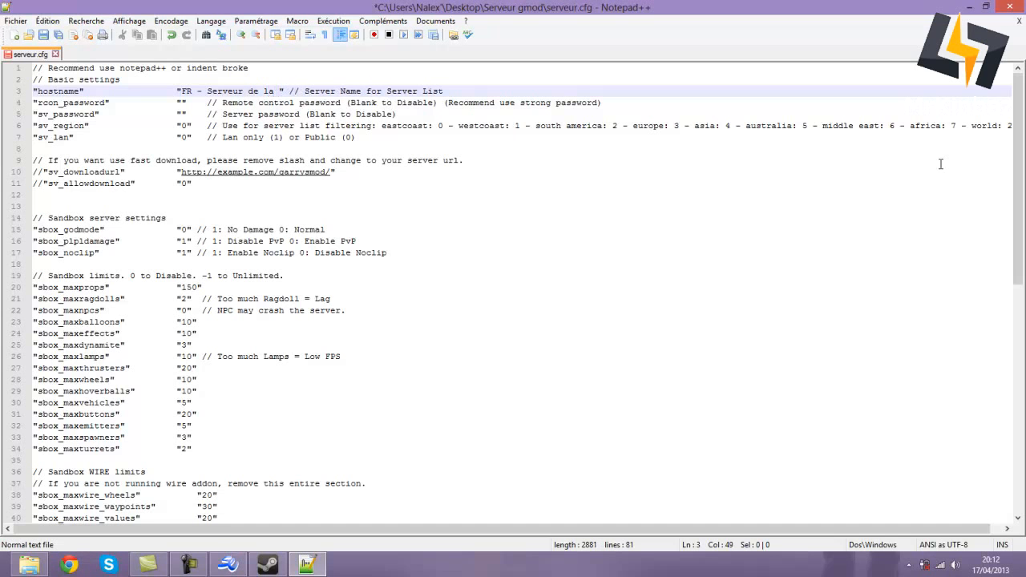
{"action": "type", "text": "urKiT"}
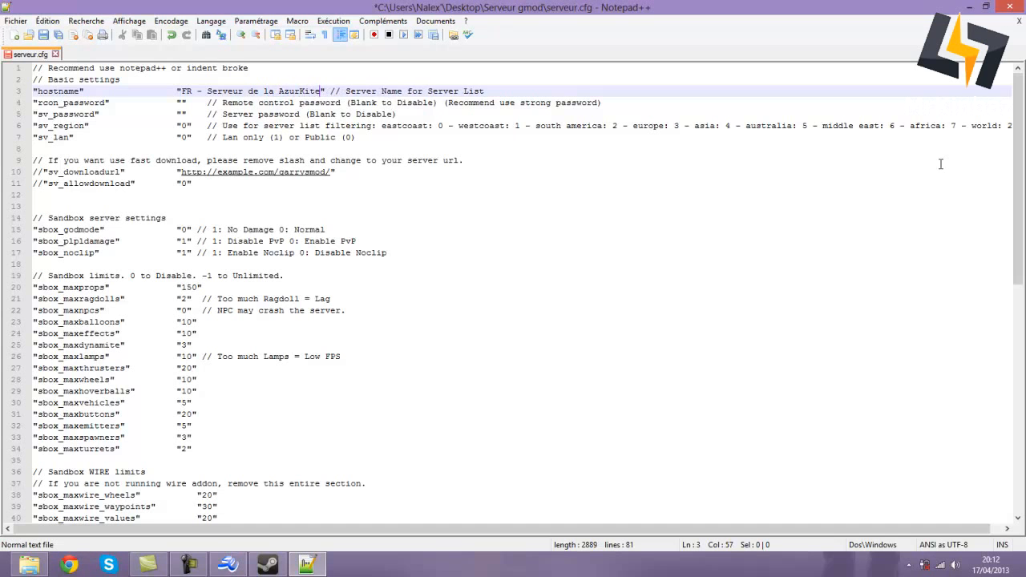
{"action": "type", "text": "eam"}
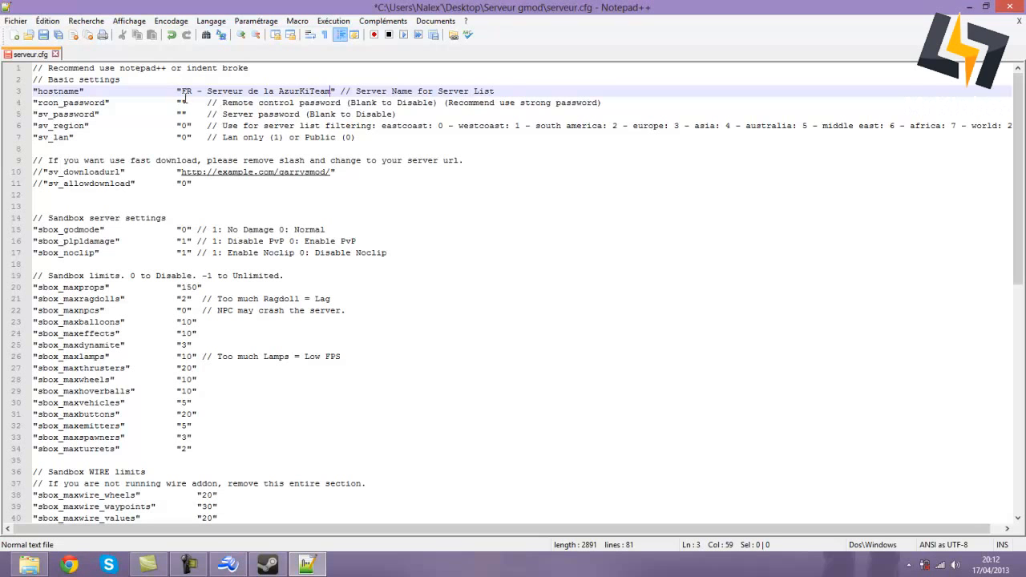
- Enter a remote control password between the empty rcon_password quotes on line 4
{"action": "left_click", "coordinate": [181, 103]}
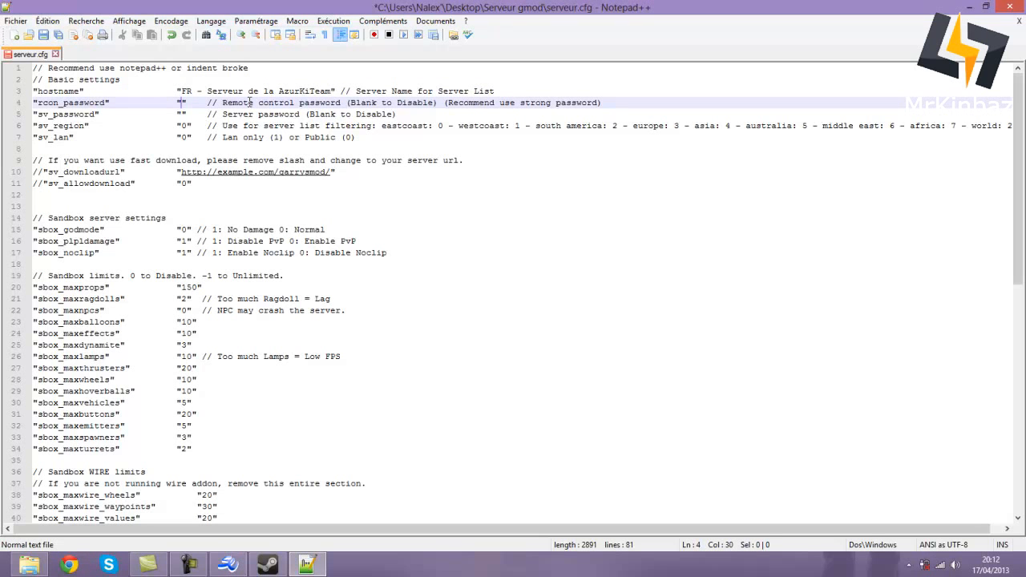
{"action": "type", "text": "mdp"}
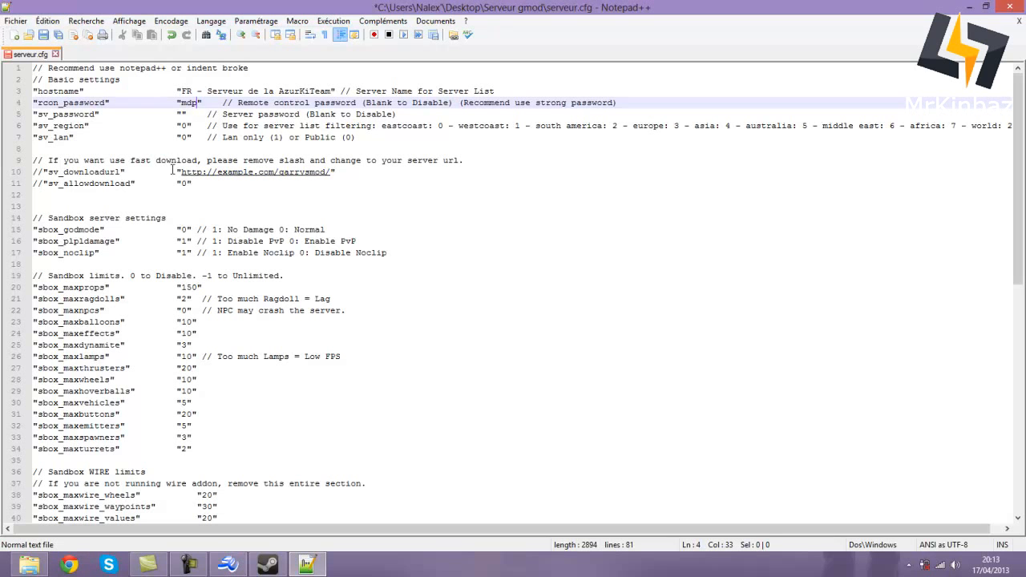
{"action": "left_click_drag", "start_coordinate": [176, 171], "coordinate": [340, 171]}
{"action": "left_click", "coordinate": [340, 171]}
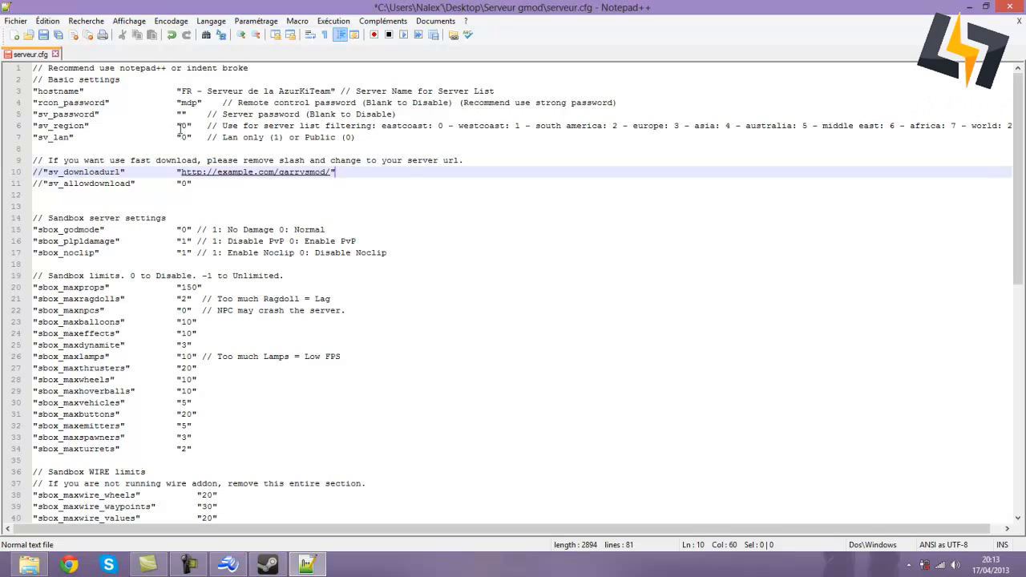
- Change sv_region from 0 to 3 (Europe) and confirm sv_lan stays at 0
{"action": "double_click", "coordinate": [184, 126]}
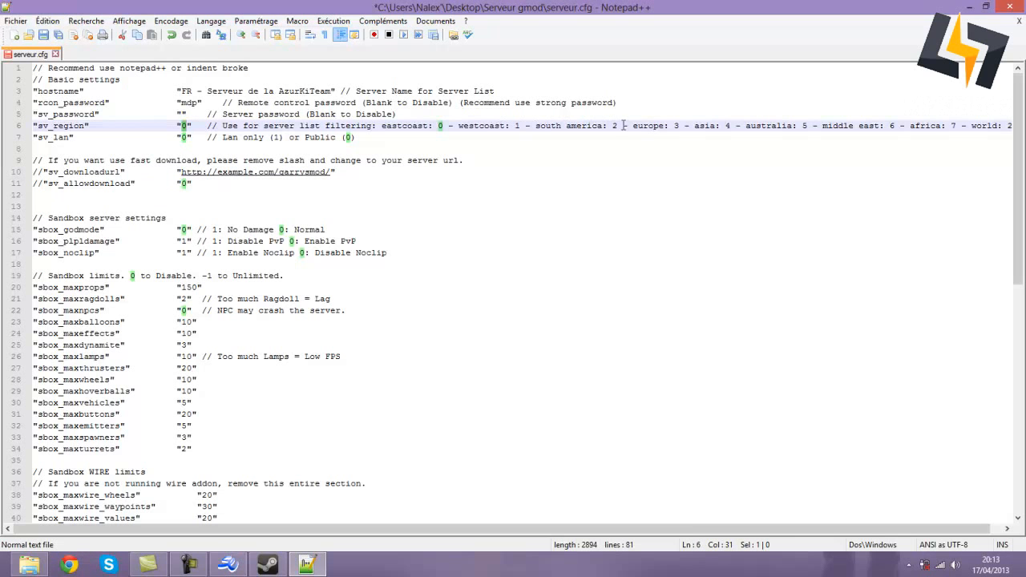
{"action": "type", "text": "3"}
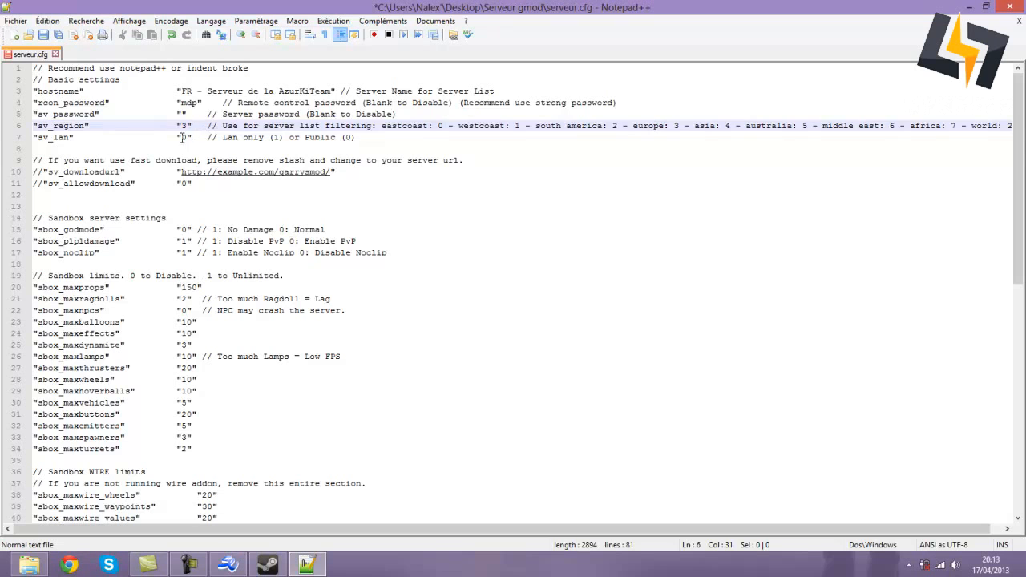
{"action": "double_click", "coordinate": [186, 137]}
{"action": "left_click_drag", "start_coordinate": [185, 137], "coordinate": [202, 136]}
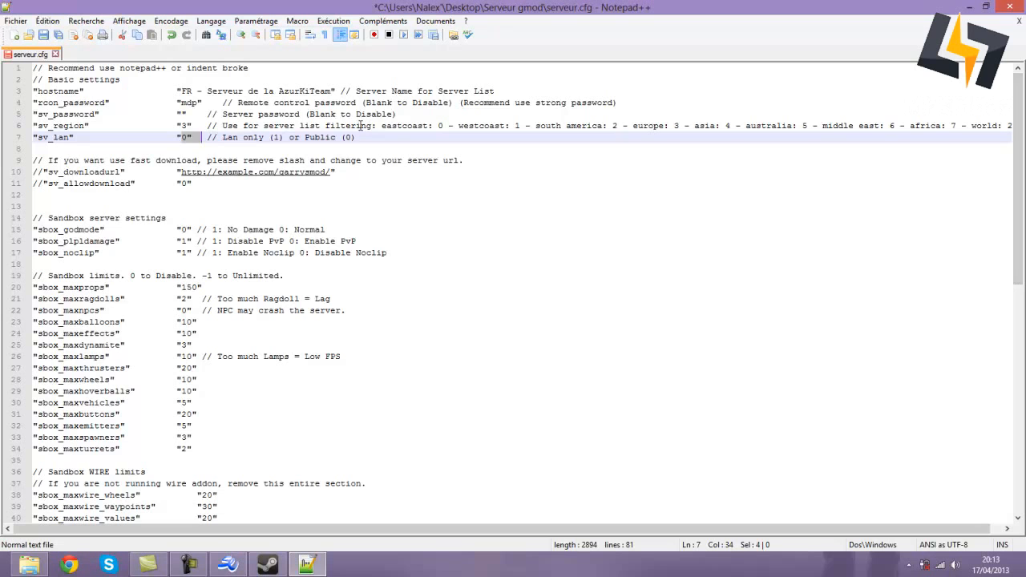
{"action": "key", "text": "Left"}
- Change sbox_plpldamage on line 16 from 1 to 0 to enable PvP
{"action": "left_click", "coordinate": [186, 240]}
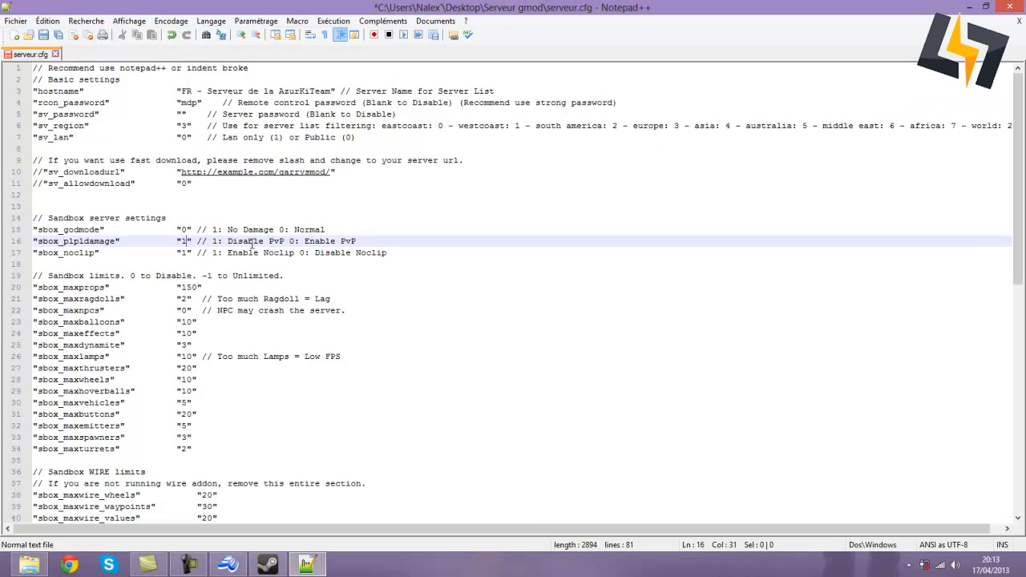
{"action": "key", "text": "BackSpace"}
{"action": "type", "text": "0"}
{"action": "scroll", "coordinate": [112, 102], "scroll_direction": "down", "scroll_amount": 12}
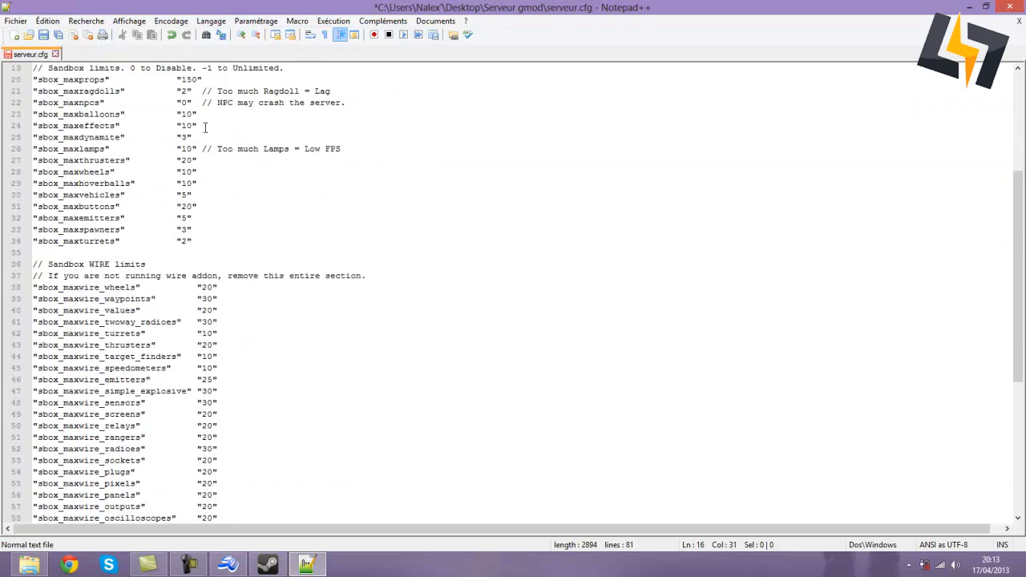
{"action": "scroll", "coordinate": [202, 139], "scroll_direction": "down", "scroll_amount": 2}
{"action": "scroll", "coordinate": [95, 473], "scroll_direction": "up", "scroll_amount": 12}
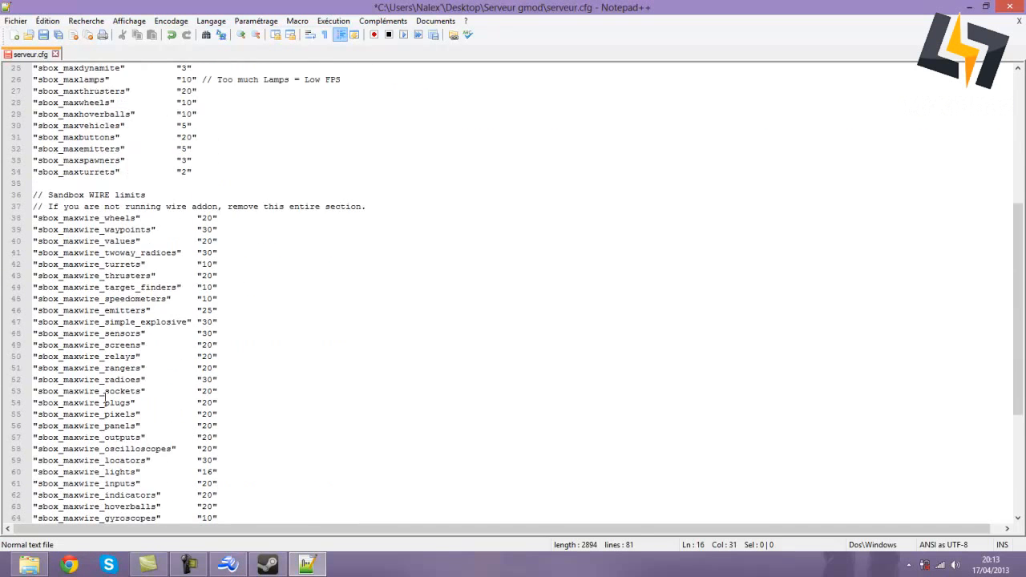
{"action": "scroll", "coordinate": [107, 250], "scroll_direction": "up", "scroll_amount": 2}
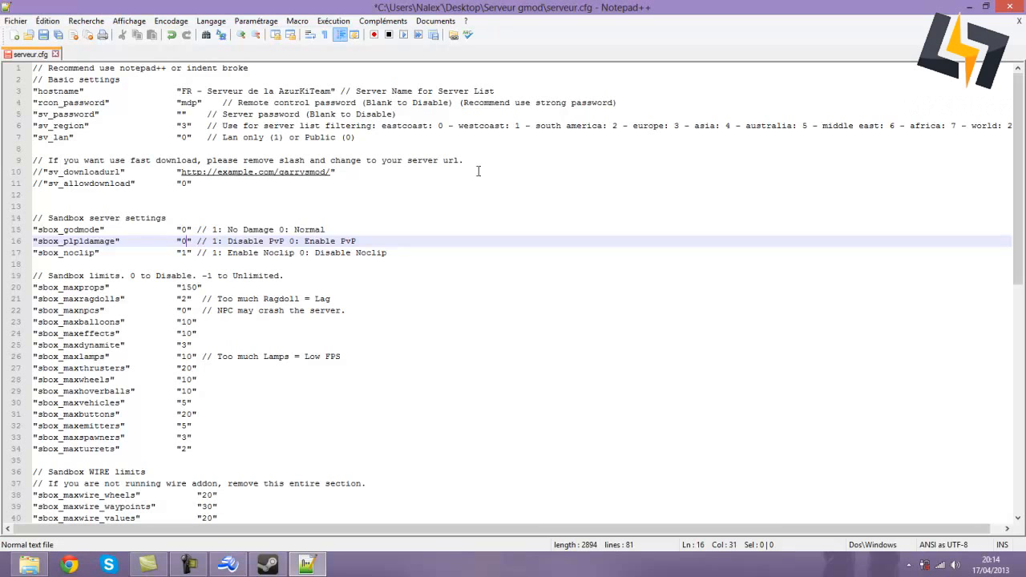
- Set sbox_maxragdolls, sbox_maxnpcs and sbox_maxdynamite to 5 each
{"action": "double_click", "coordinate": [183, 298]}
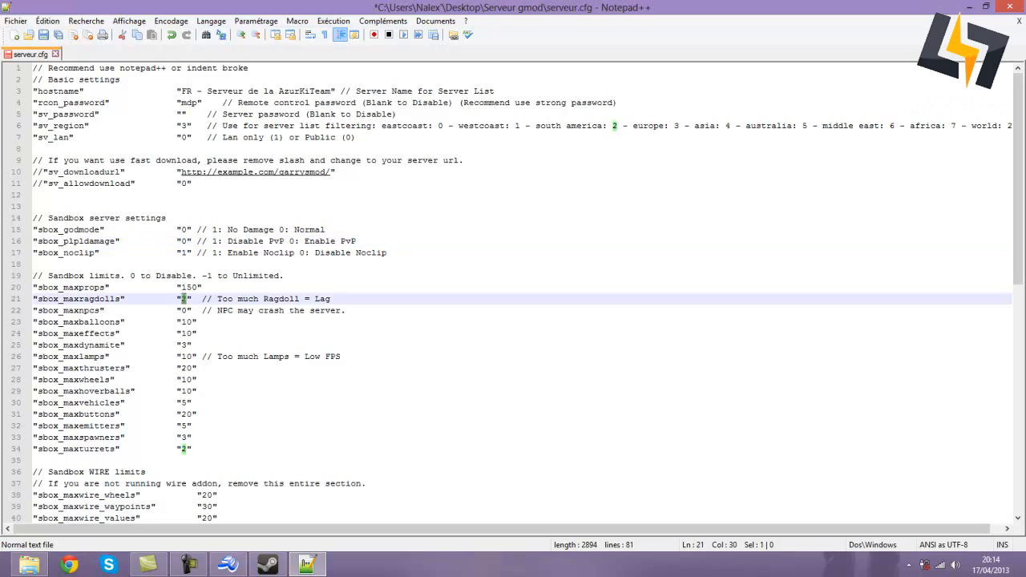
{"action": "type", "text": "5"}
{"action": "double_click", "coordinate": [184, 310]}
{"action": "type", "text": "5"}
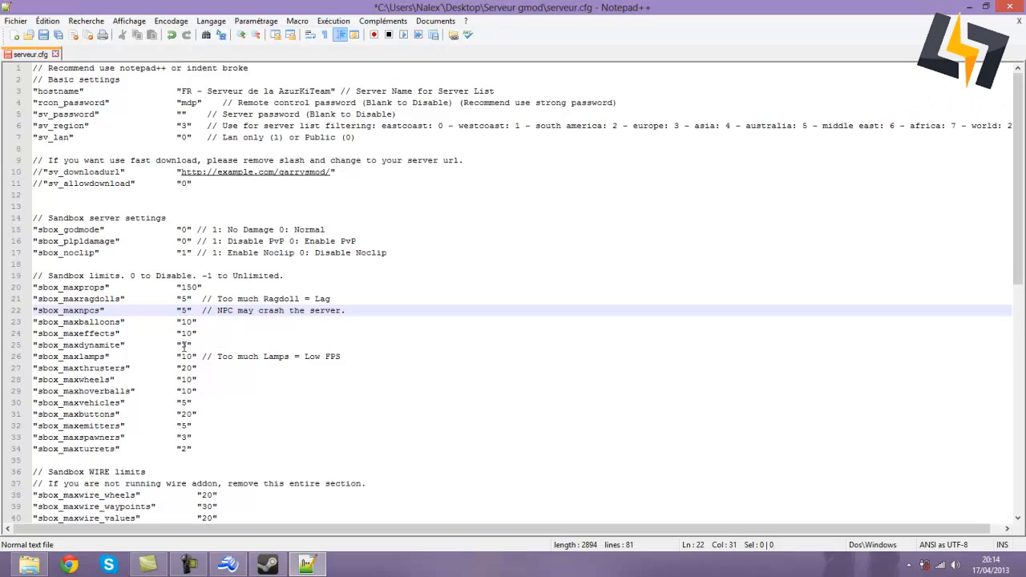
{"action": "double_click", "coordinate": [184, 343]}
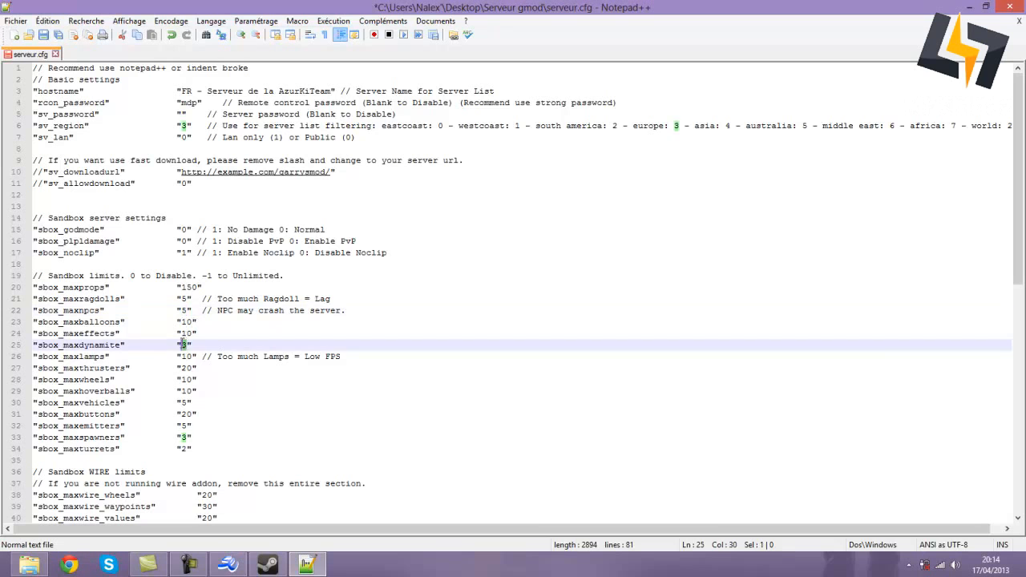
{"action": "type", "text": "5"}
- Set sbox_maxthrusters to 50, sbox_maxwheels to 20 and sbox_maxhoverballs to 50
{"action": "left_click", "coordinate": [192, 356]}
{"action": "left_click", "coordinate": [192, 368]}
{"action": "double_click", "coordinate": [191, 368]}
{"action": "type", "text": "50"}
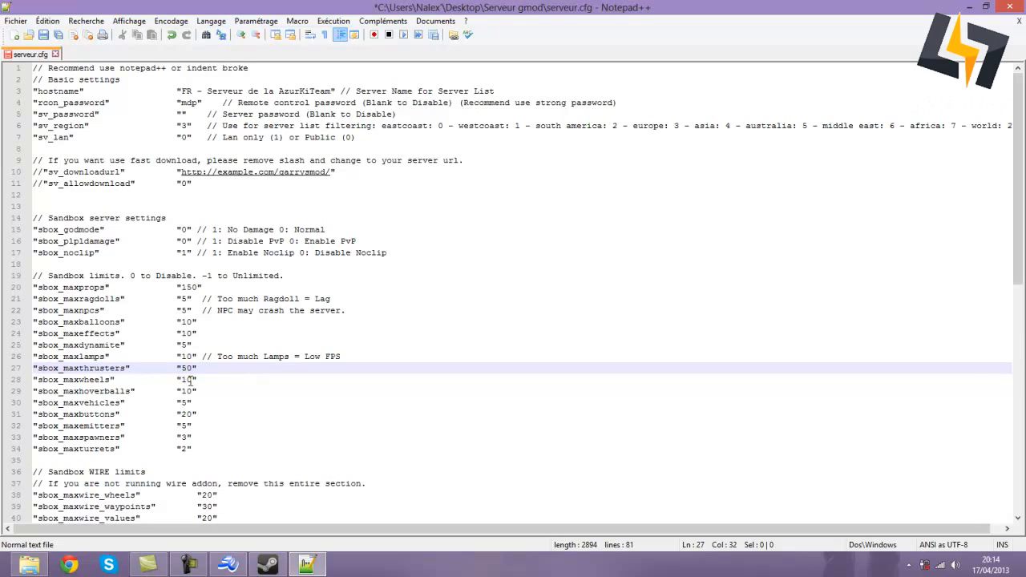
{"action": "left_click", "coordinate": [186, 379]}
{"action": "double_click", "coordinate": [186, 379]}
{"action": "type", "text": "20"}
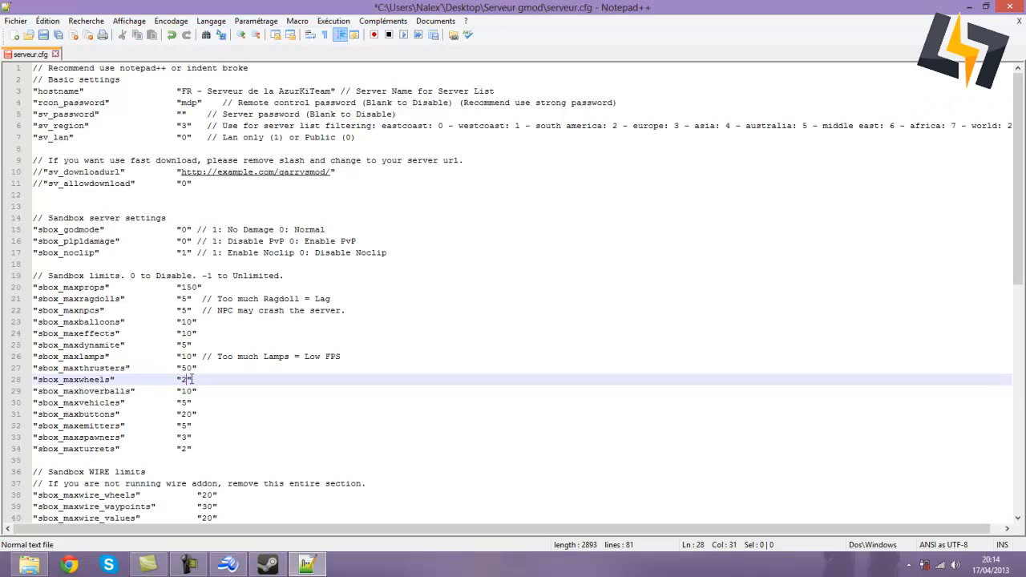
{"action": "double_click", "coordinate": [186, 390]}
{"action": "type", "text": "5"}
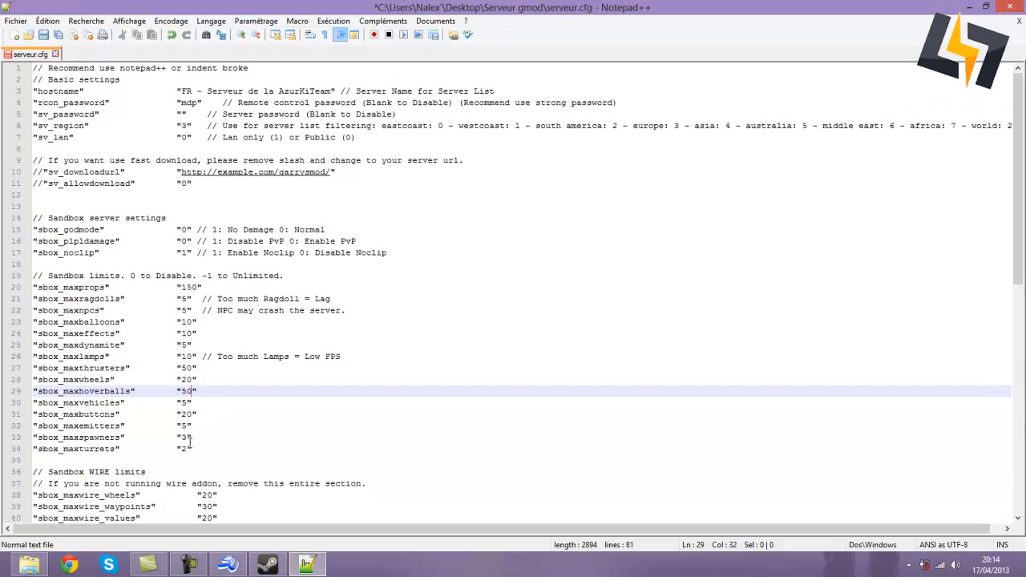
- Review the end of serveur.cfg with the Load bans lines executing banip.cfg and banid.cfg
{"action": "scroll", "coordinate": [186, 451], "scroll_direction": "down", "scroll_amount": 6}
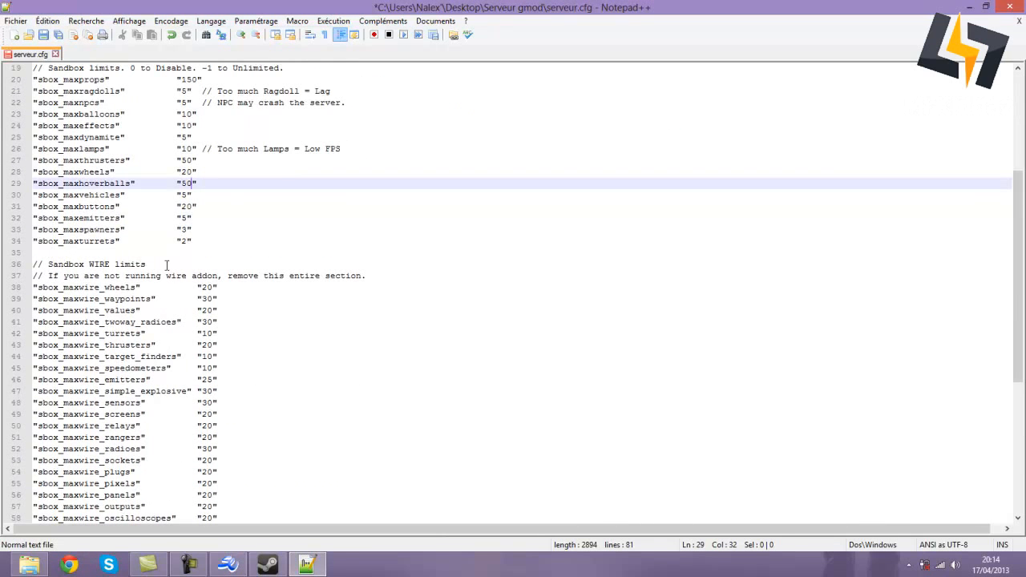
{"action": "scroll", "coordinate": [62, 261], "scroll_direction": "down", "scroll_amount": 6}
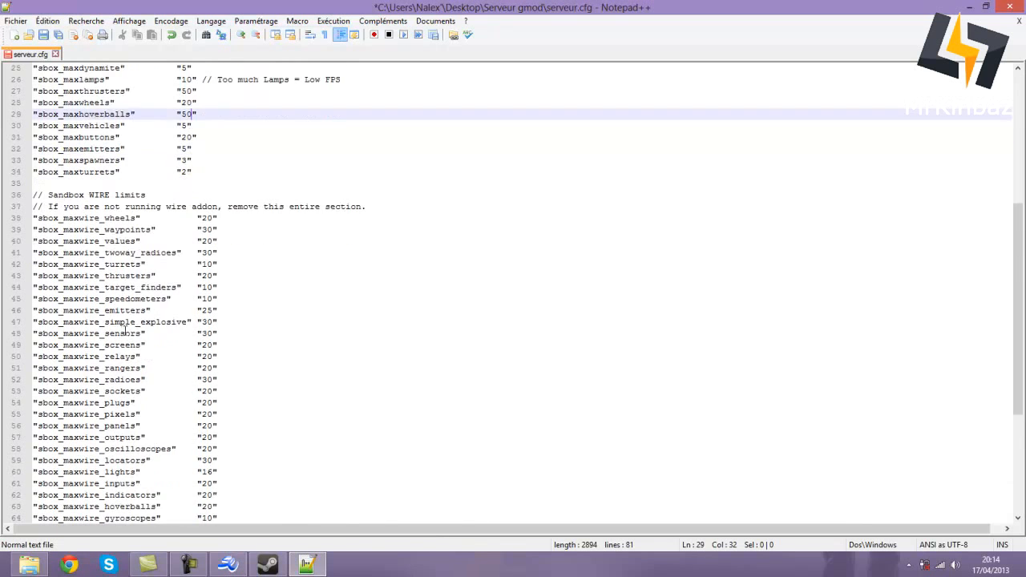
{"action": "scroll", "coordinate": [138, 319], "scroll_direction": "up", "scroll_amount": 4}
{"action": "scroll", "coordinate": [137, 317], "scroll_direction": "up", "scroll_amount": 2}
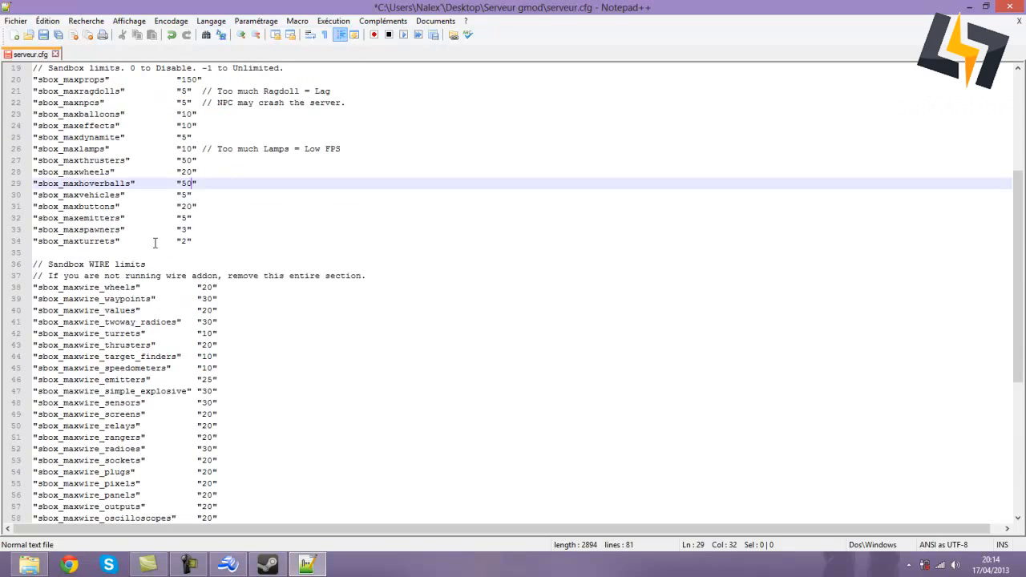
{"action": "scroll", "coordinate": [152, 244], "scroll_direction": "up", "scroll_amount": 5}
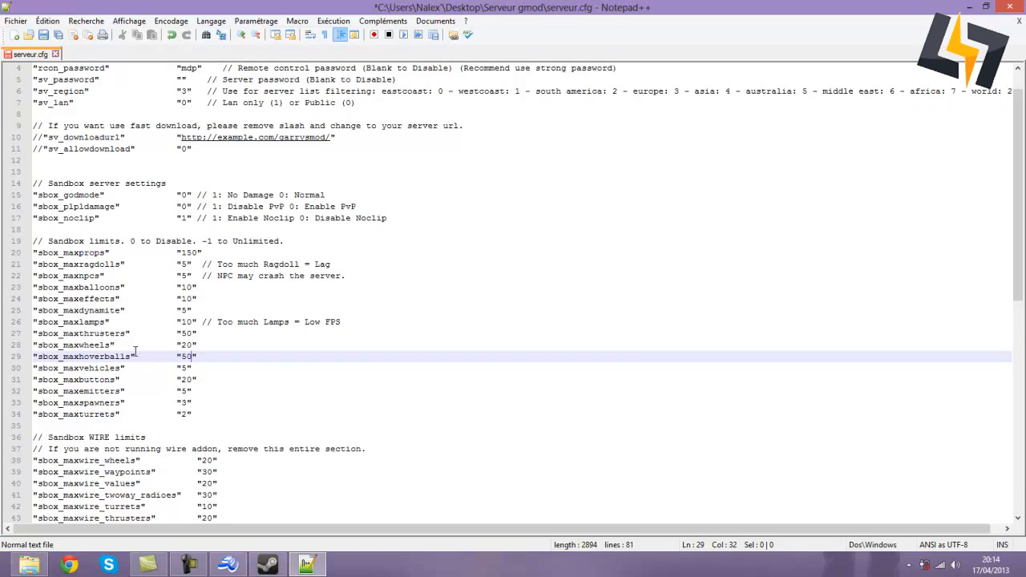
{"action": "scroll", "coordinate": [135, 351], "scroll_direction": "down", "scroll_amount": 13}
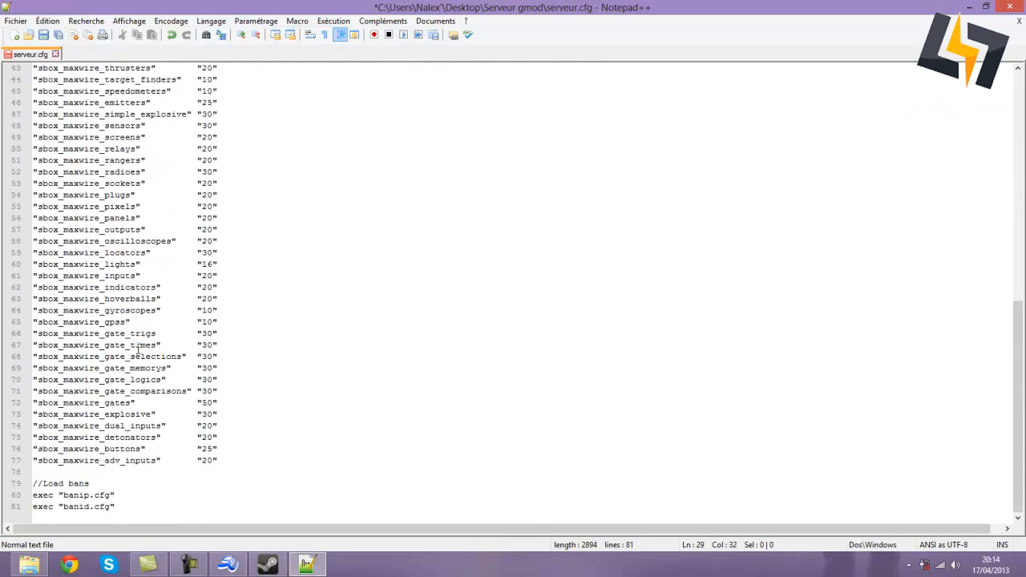
{"action": "left_click", "coordinate": [45, 483]}
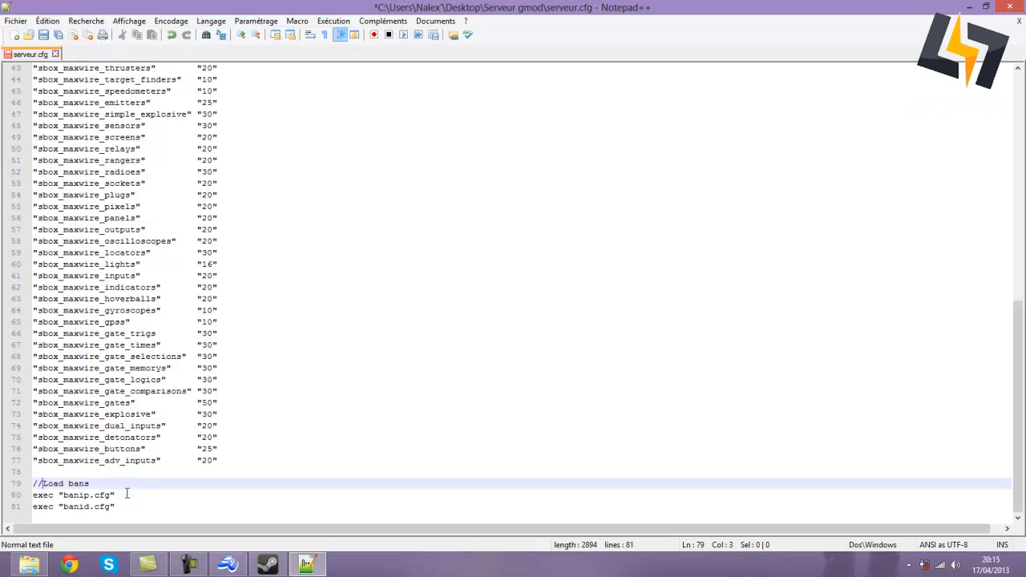
{"action": "left_click", "coordinate": [169, 509]}
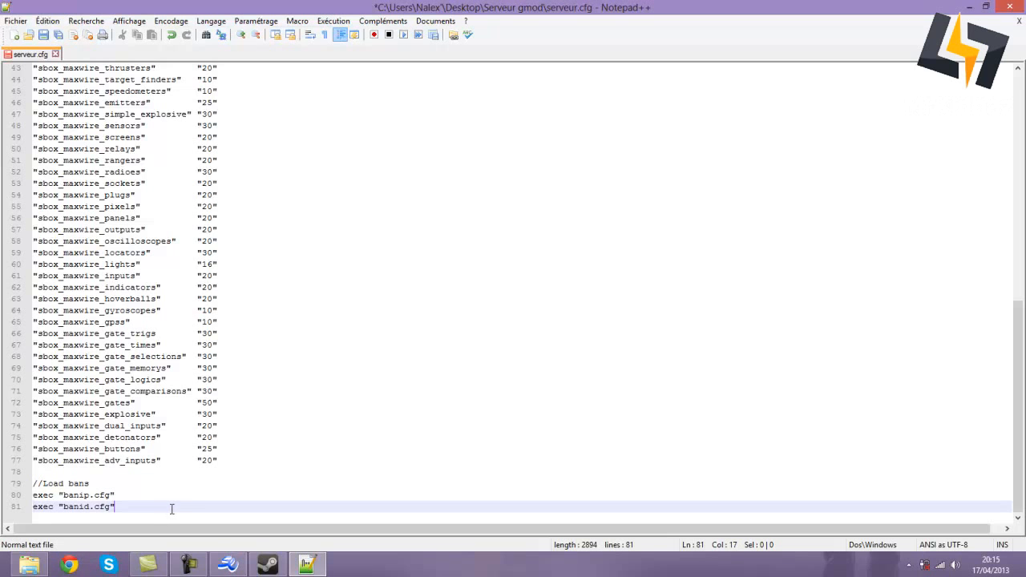
{"action": "left_click", "coordinate": [45, 484]}
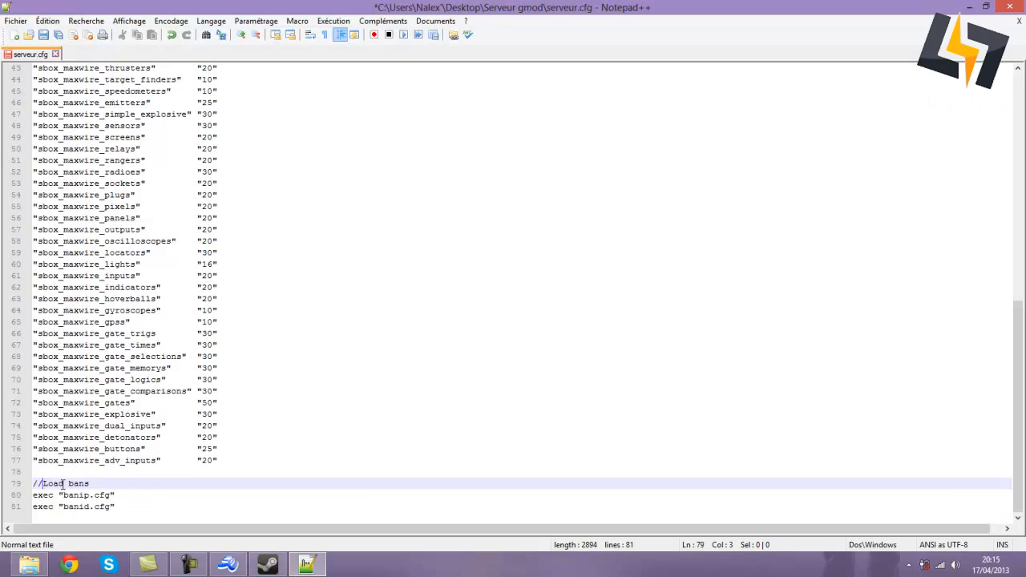
{"action": "left_click", "coordinate": [201, 492]}
- Save the edited serveur.cfg
{"action": "scroll", "coordinate": [199, 492], "scroll_direction": "up", "scroll_amount": 4}
{"action": "scroll", "coordinate": [161, 496], "scroll_direction": "down", "scroll_amount": 4}
{"action": "scroll", "coordinate": [44, 487], "scroll_direction": "up", "scroll_amount": 7}
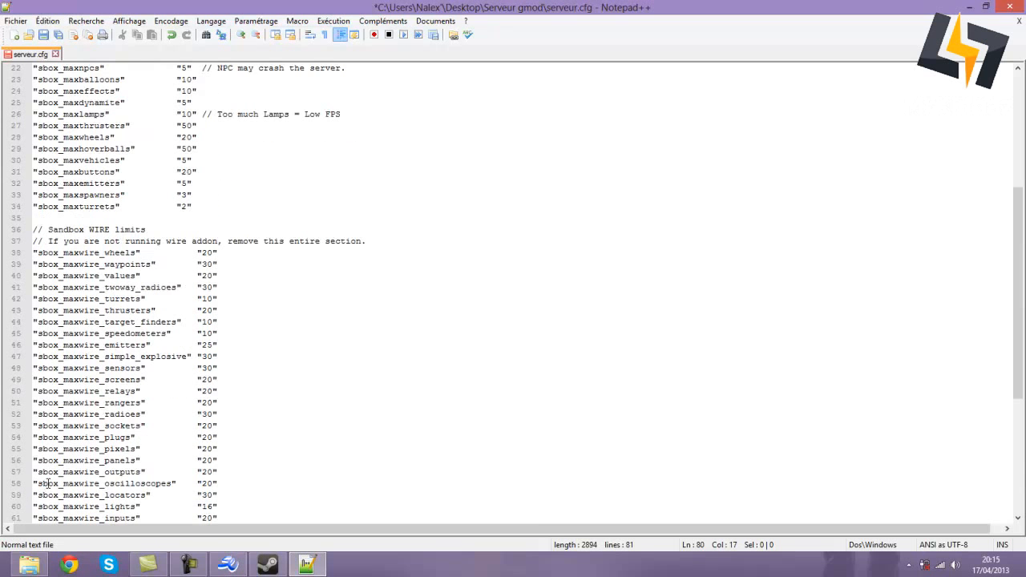
{"action": "scroll", "coordinate": [48, 483], "scroll_direction": "down", "scroll_amount": 7}
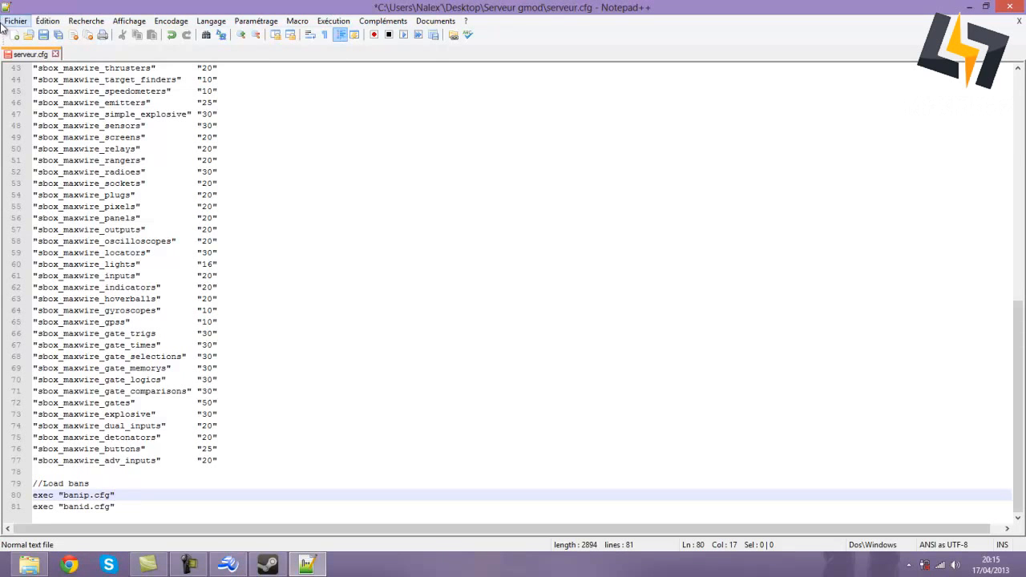
{"action": "left_click", "coordinate": [44, 36]}
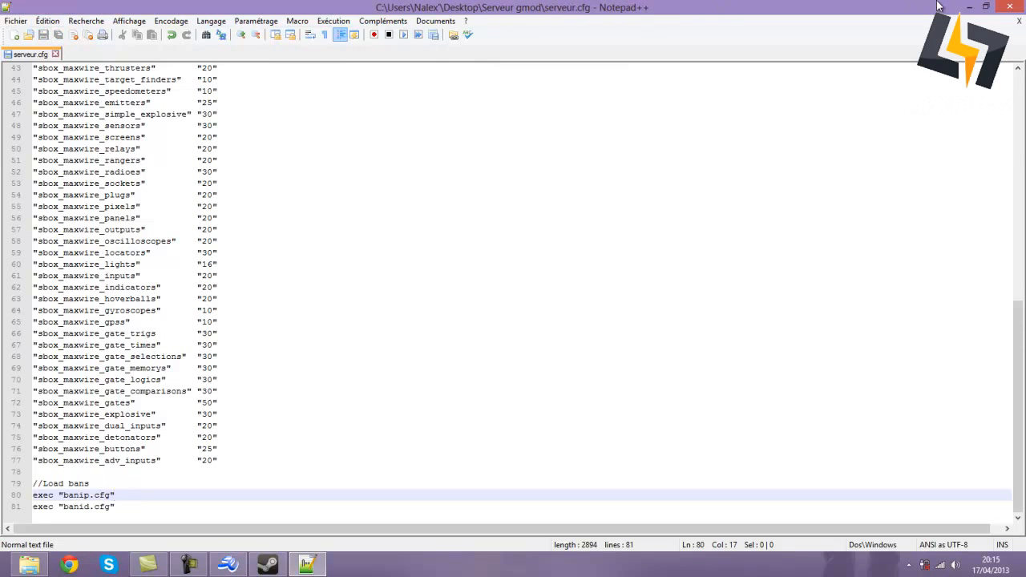
- Close Notepad++ and copy serveur.cfg
{"action": "left_click", "coordinate": [1009, 7]}
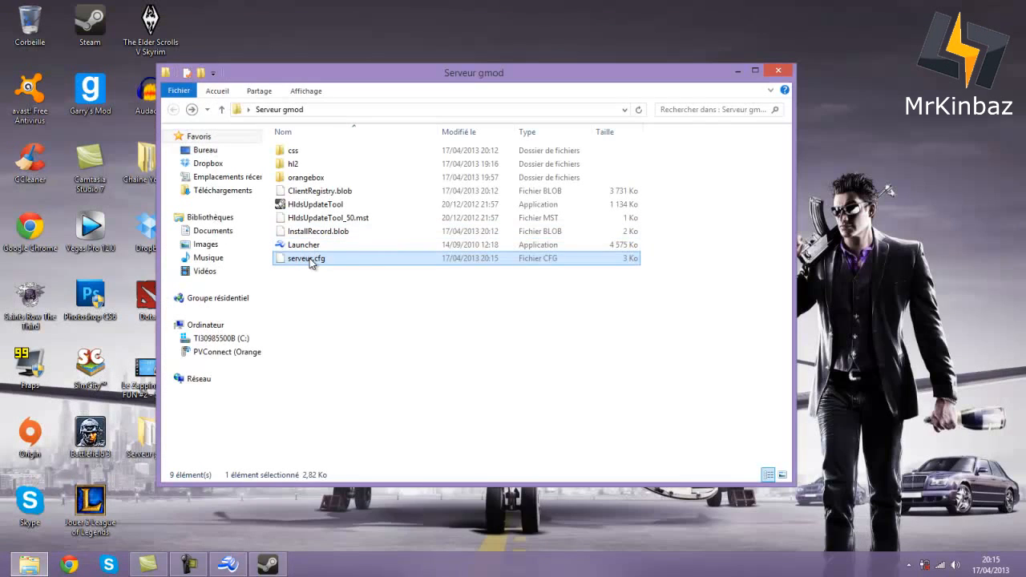
{"action": "right_click", "coordinate": [308, 258]}
{"action": "left_click", "coordinate": [349, 461]}
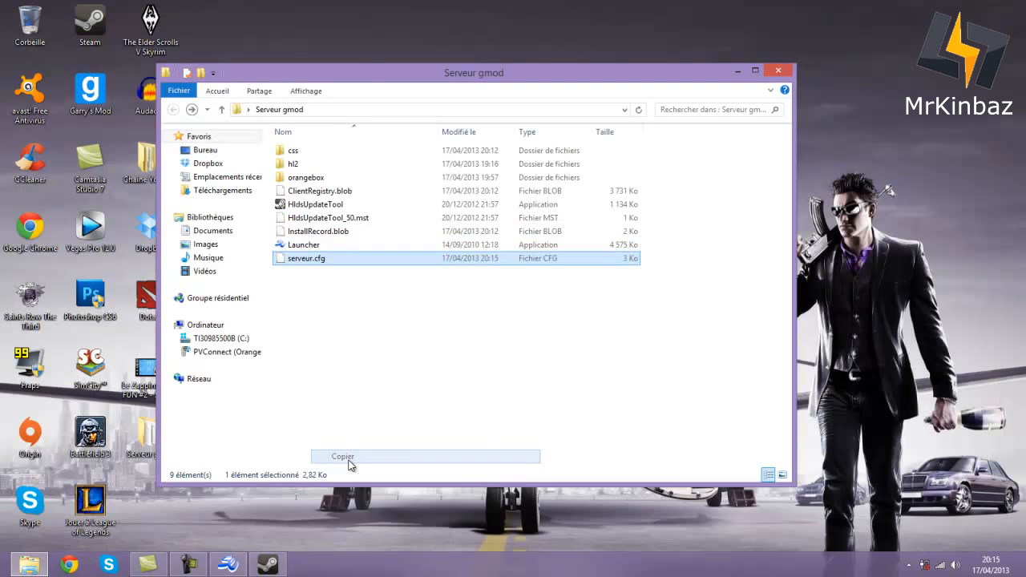
- Paste serveur.cfg into the orangebox\garrysmod\cfg folder
{"action": "double_click", "coordinate": [310, 176]}
{"action": "double_click", "coordinate": [311, 165]}
{"action": "left_click", "coordinate": [309, 192]}
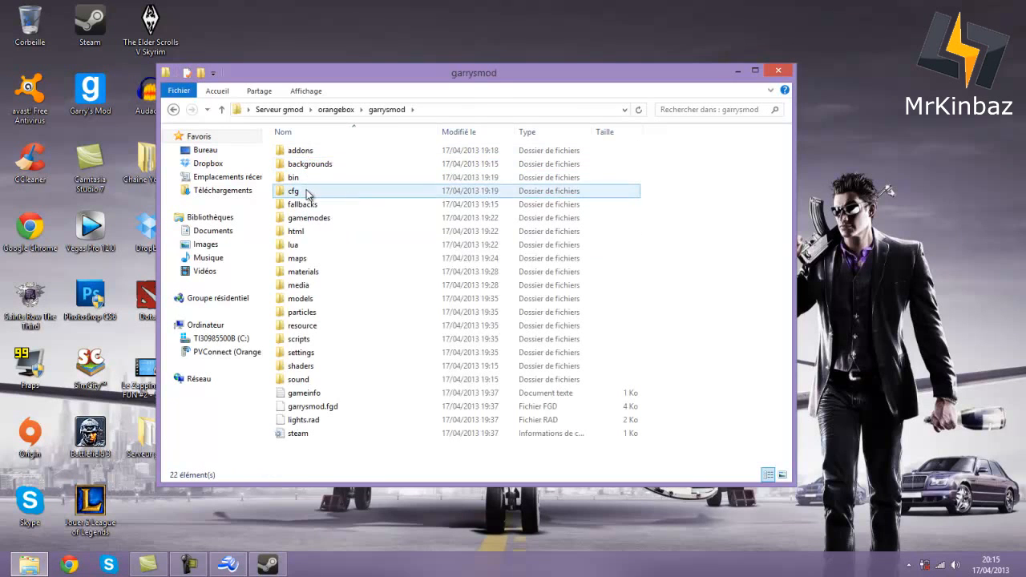
{"action": "double_click", "coordinate": [309, 193]}
{"action": "left_click", "coordinate": [311, 231]}
{"action": "left_click", "coordinate": [337, 355]}
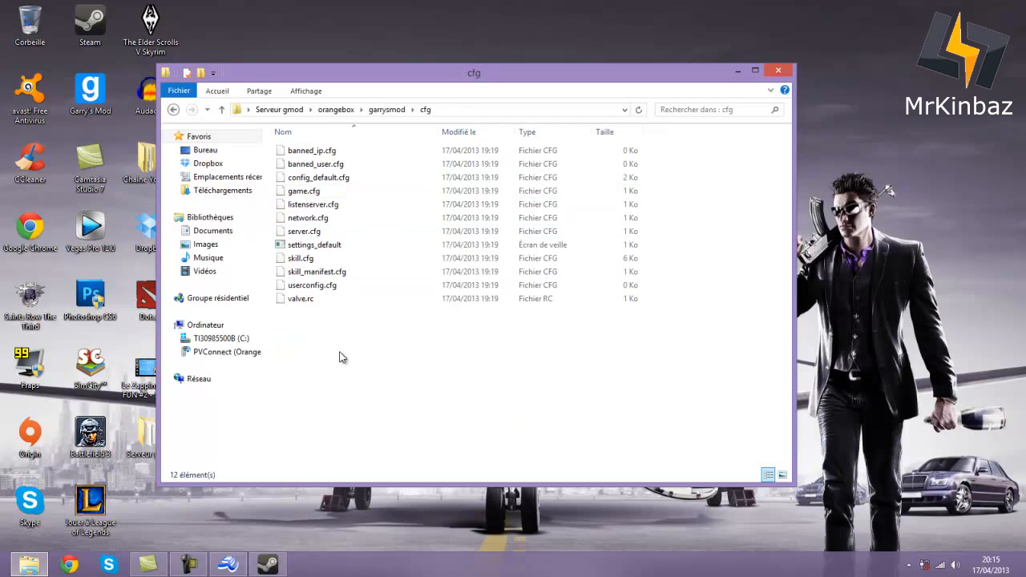
{"action": "right_click", "coordinate": [340, 356]}
{"action": "left_click", "coordinate": [375, 240]}
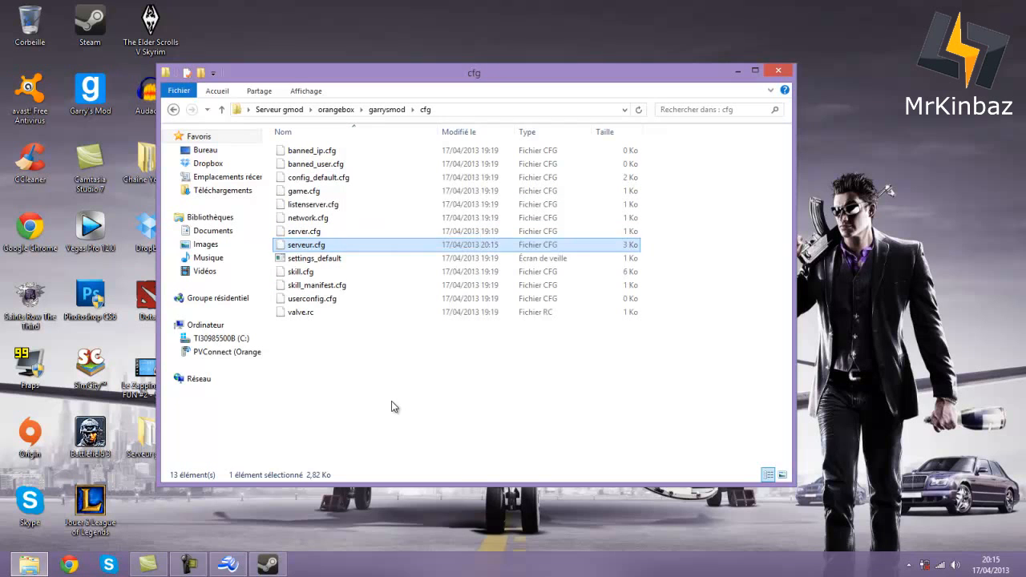
- Delete the original server.cfg from the cfg folder
{"action": "left_click", "coordinate": [315, 231]}
{"action": "right_click", "coordinate": [315, 231]}
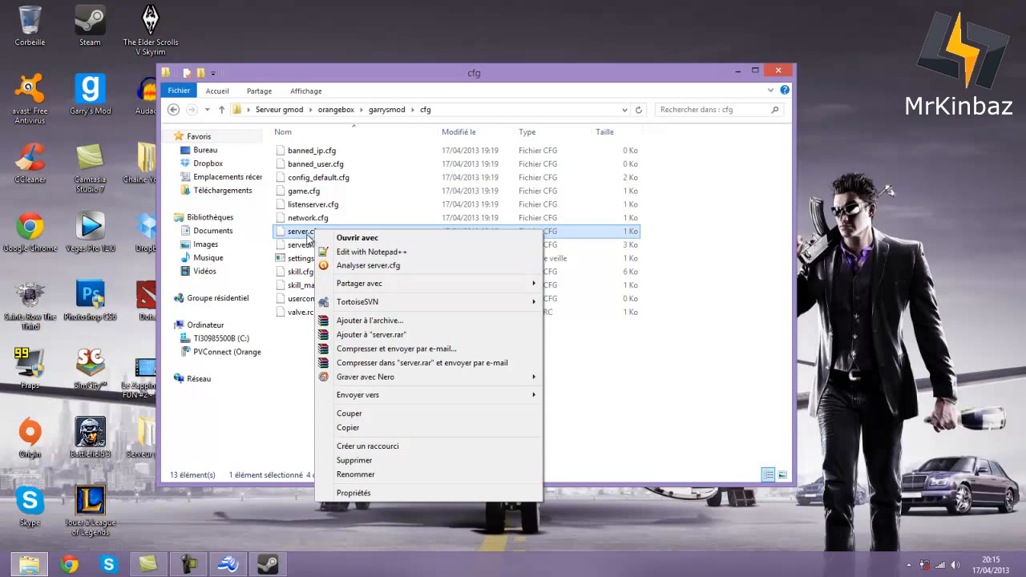
{"action": "left_click", "coordinate": [343, 461]}
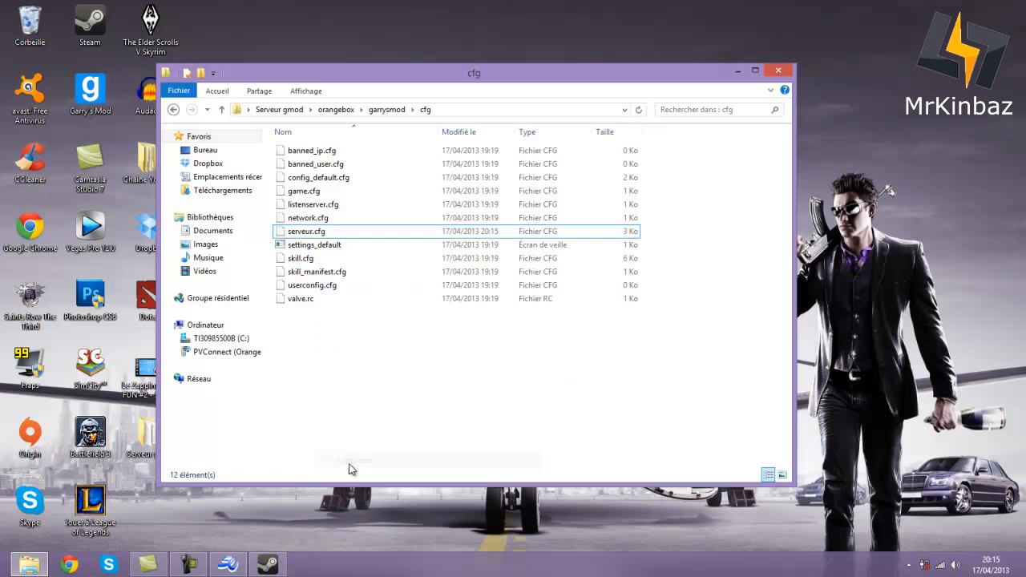
- Rename serveur.cfg to server.cfg and go back to the garrysmod folder
{"action": "right_click", "coordinate": [312, 231]}
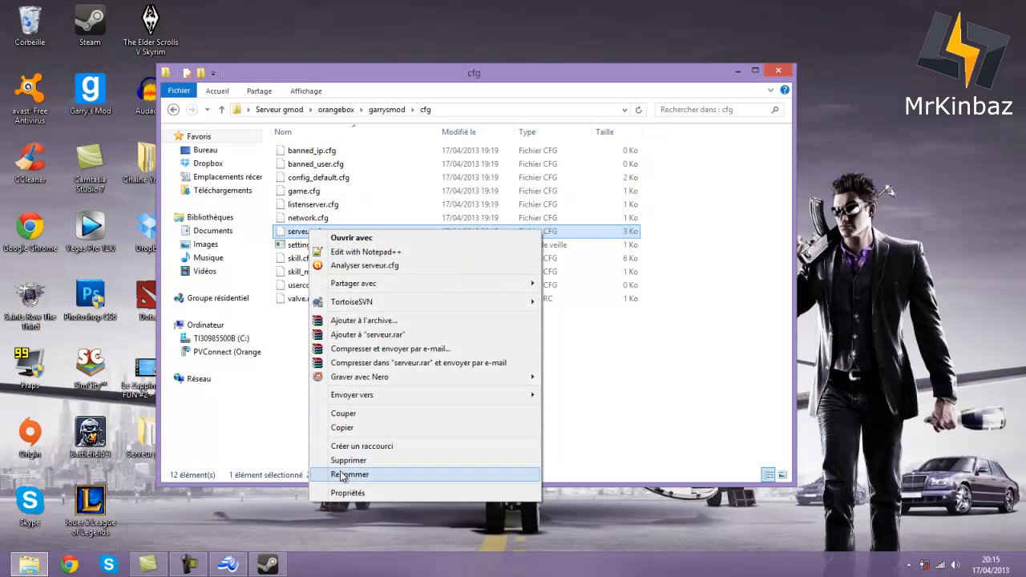
{"action": "left_click", "coordinate": [349, 474]}
{"action": "left_click", "coordinate": [305, 231]}
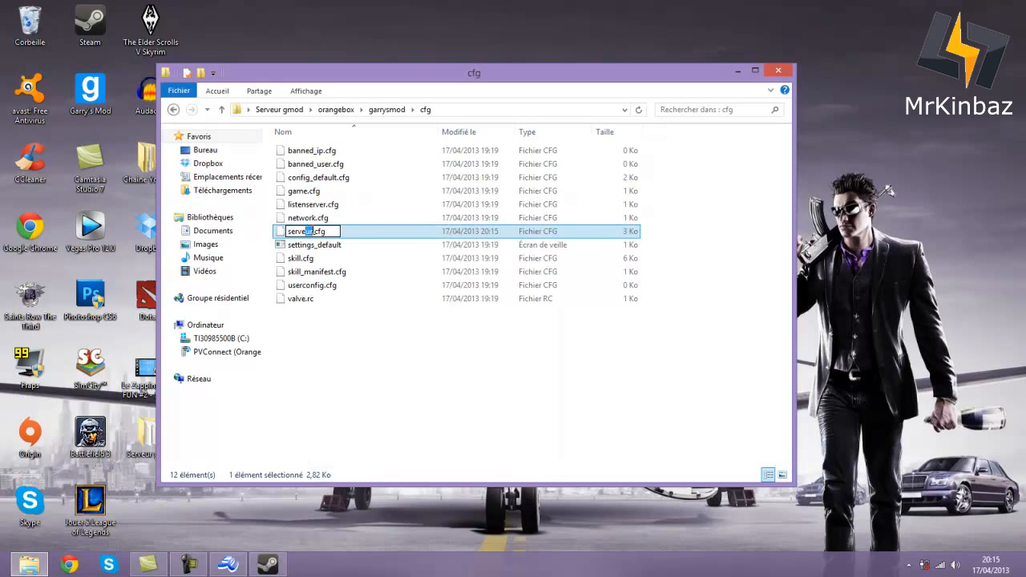
{"action": "type", "text": "r"}
{"action": "left_click", "coordinate": [389, 313]}
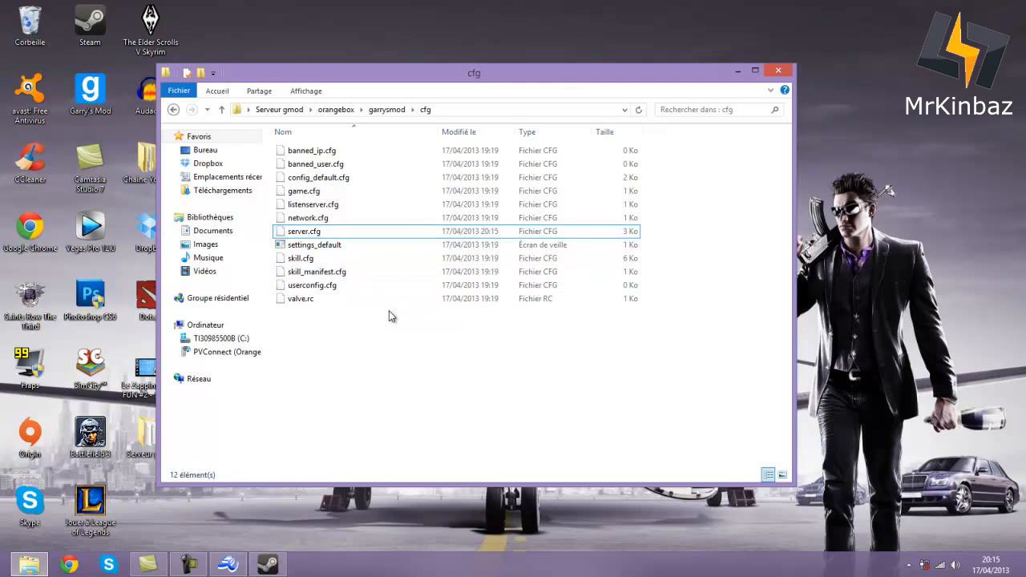
{"action": "left_click", "coordinate": [173, 109]}
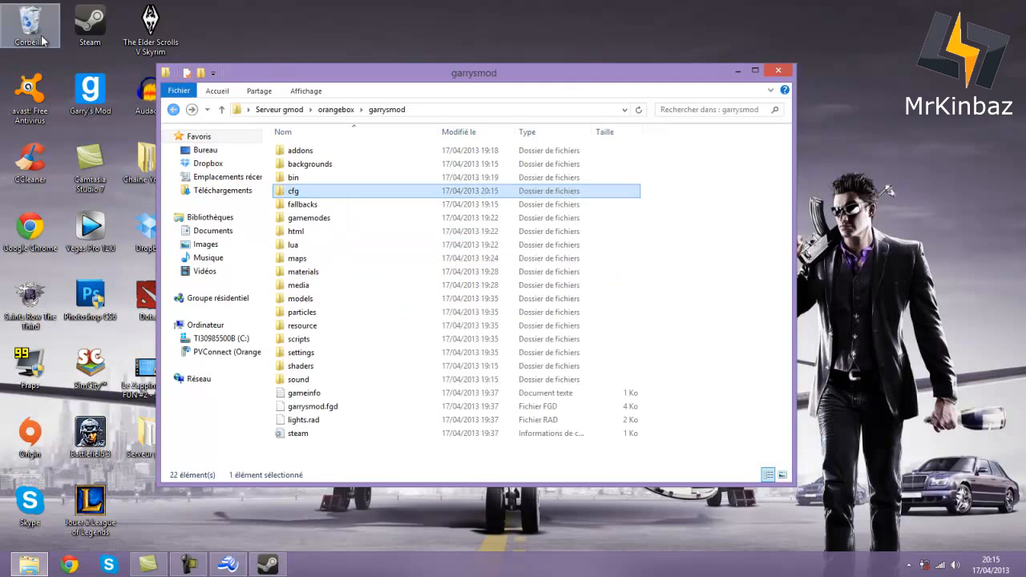
{"action": "right_click", "coordinate": [42, 24]}
- Empty the Recycle Bin and open the garrysmod settings folder
{"action": "left_click", "coordinate": [78, 58]}
{"action": "left_click", "coordinate": [572, 330]}
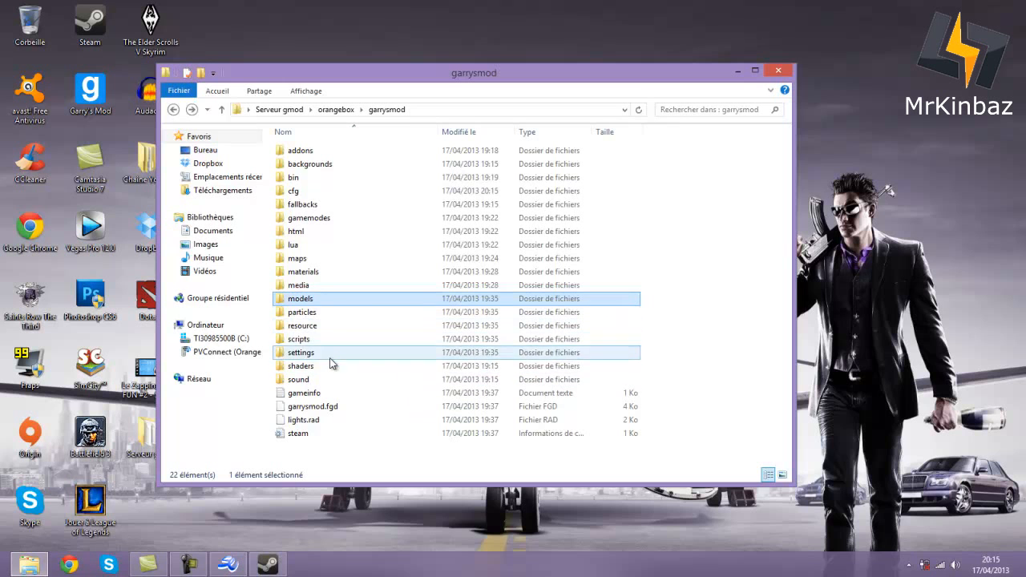
{"action": "left_click", "coordinate": [315, 340]}
{"action": "double_click", "coordinate": [313, 354]}
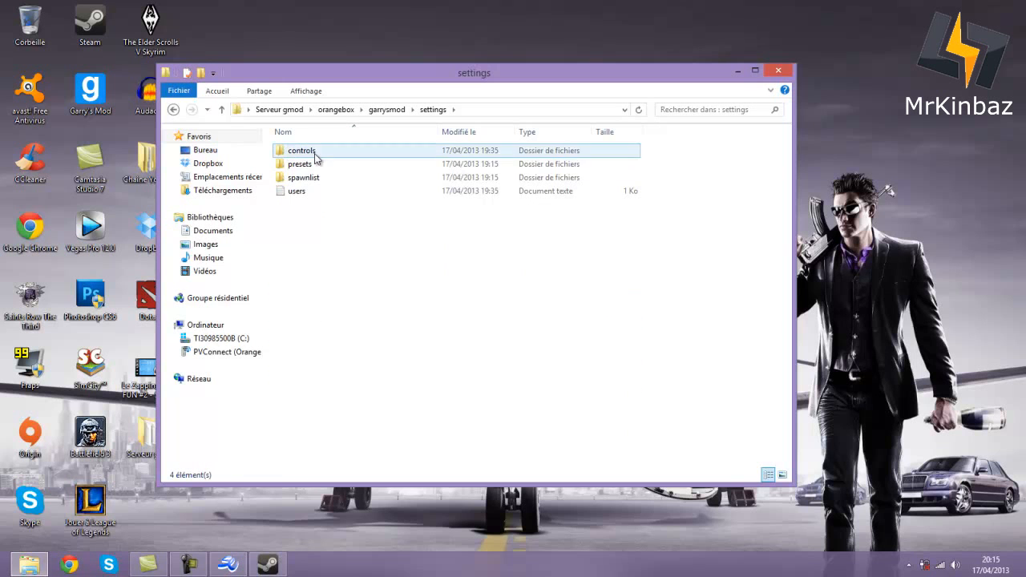
- Open the users file in Notepad++ instead of plain Notepad
{"action": "double_click", "coordinate": [318, 192]}
{"action": "left_click_drag", "start_coordinate": [289, 25], "coordinate": [306, 50]}
{"action": "left_click", "coordinate": [784, 52]}
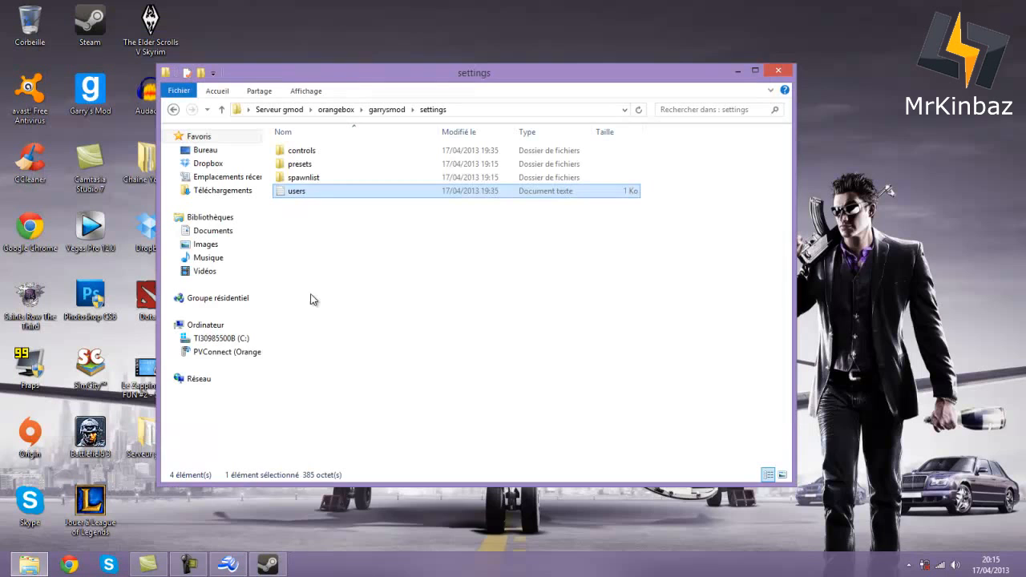
{"action": "right_click", "coordinate": [333, 193]}
{"action": "left_click", "coordinate": [386, 241]}
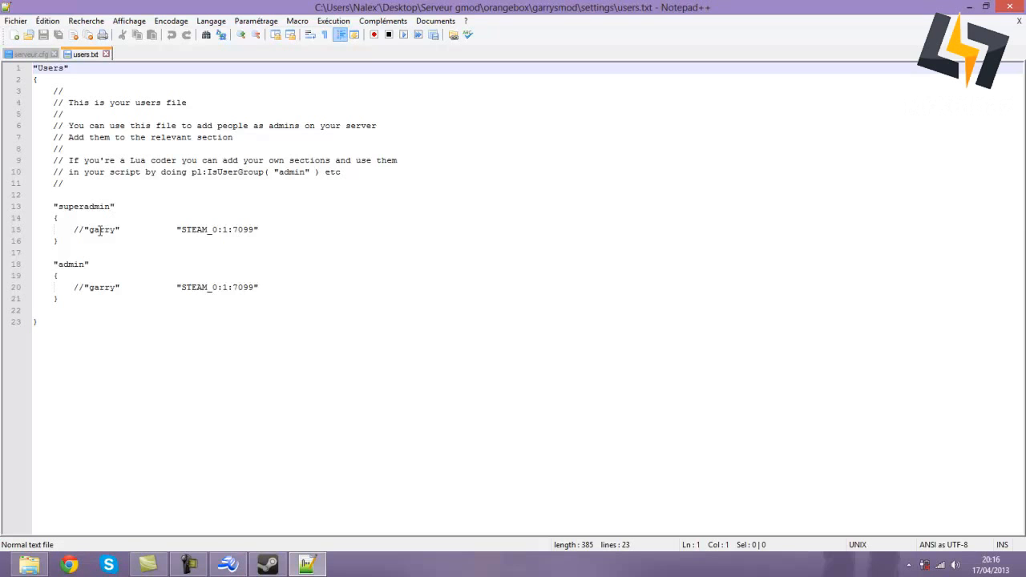
- Remove the // comment marker from the superadmin entry on line 15
{"action": "left_click_drag", "start_coordinate": [85, 230], "coordinate": [83, 238]}
{"action": "left_click", "coordinate": [83, 226]}
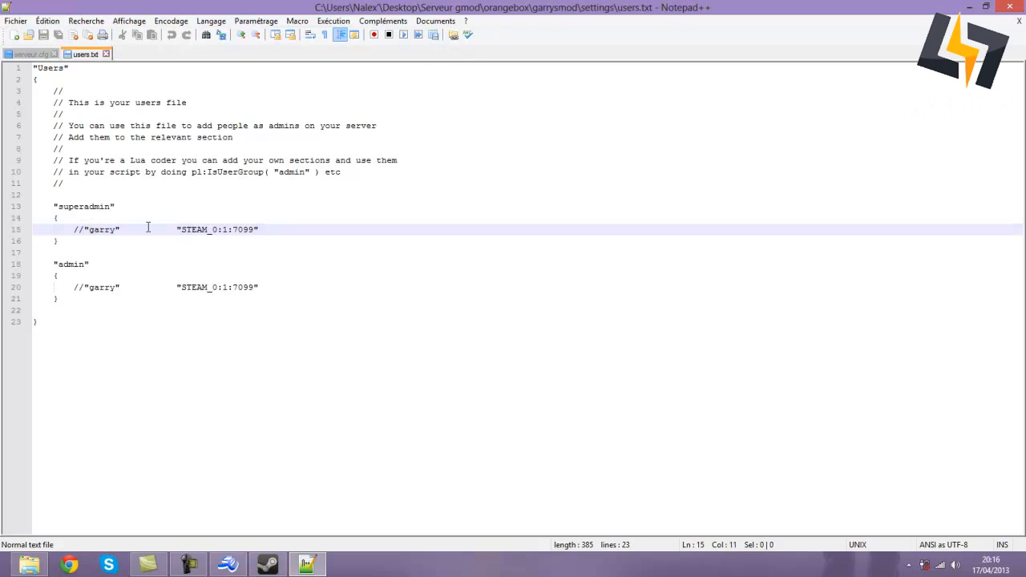
{"action": "key", "text": "BackSpace"}
{"action": "key", "text": "BackSpace"}
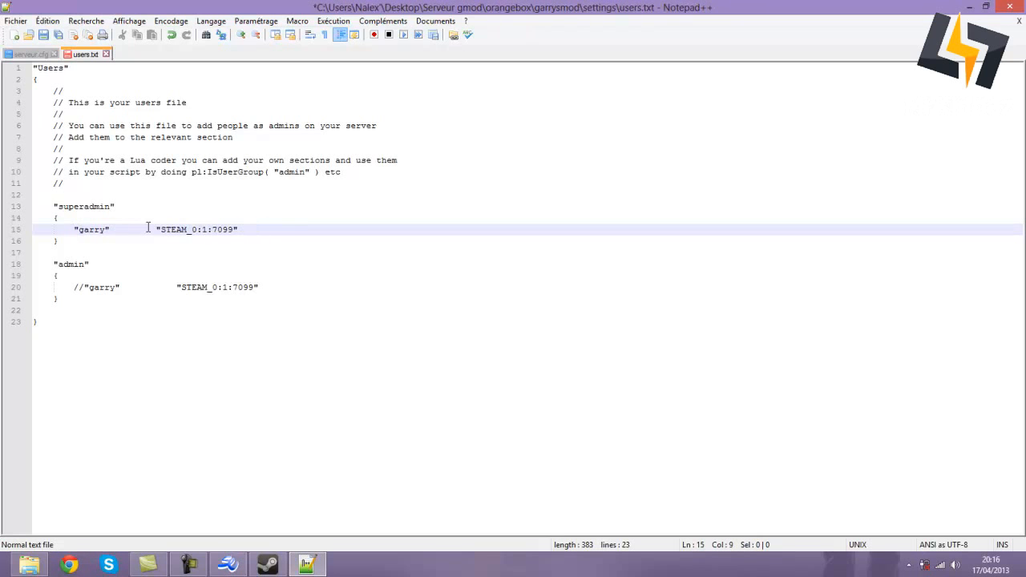
{"action": "left_click_drag", "start_coordinate": [75, 289], "coordinate": [130, 291]}
{"action": "left_click", "coordinate": [121, 286]}
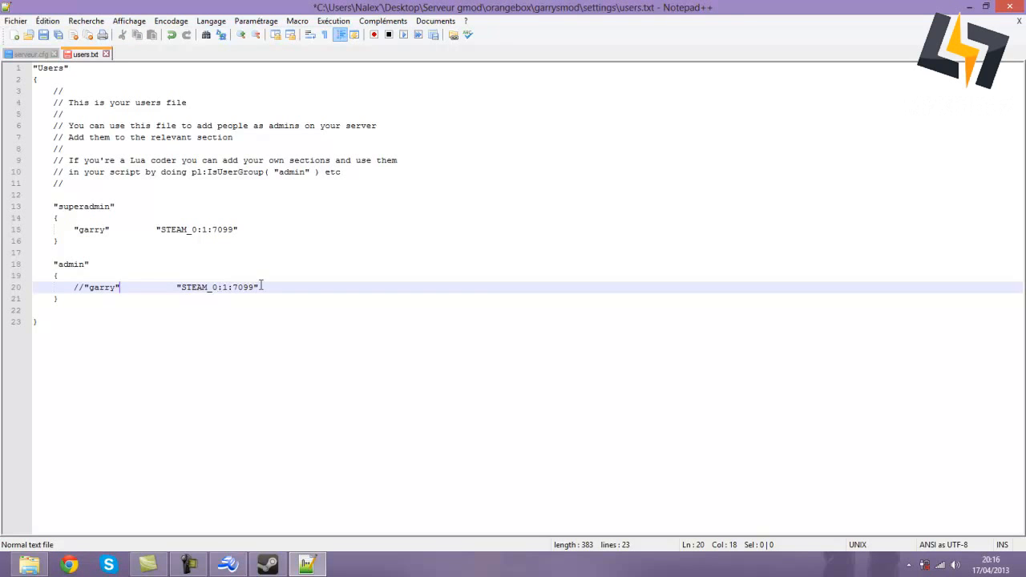
{"action": "left_click_drag", "start_coordinate": [74, 230], "coordinate": [83, 231]}
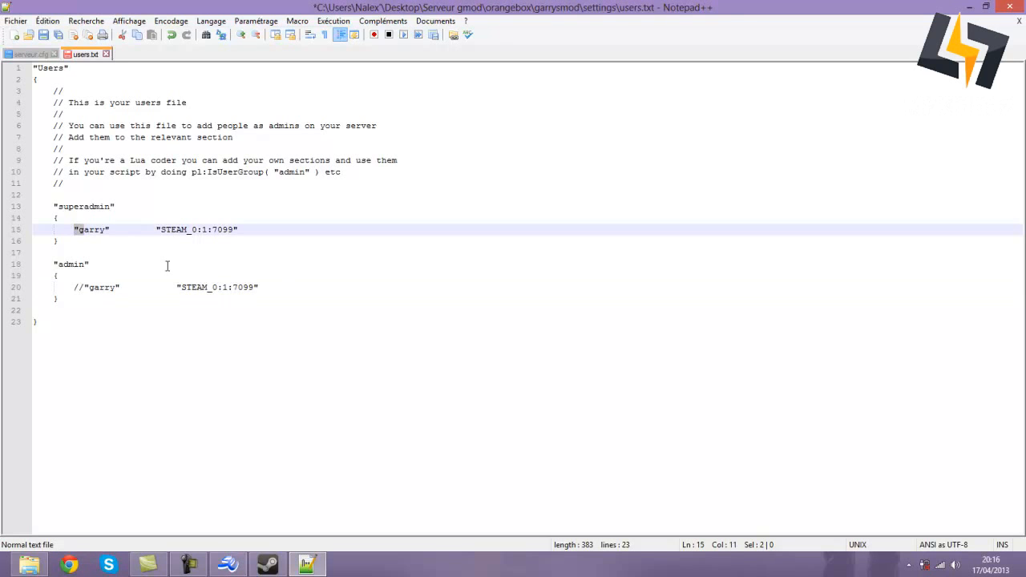
{"action": "left_click", "coordinate": [74, 229]}
{"action": "type", "text": "//"}
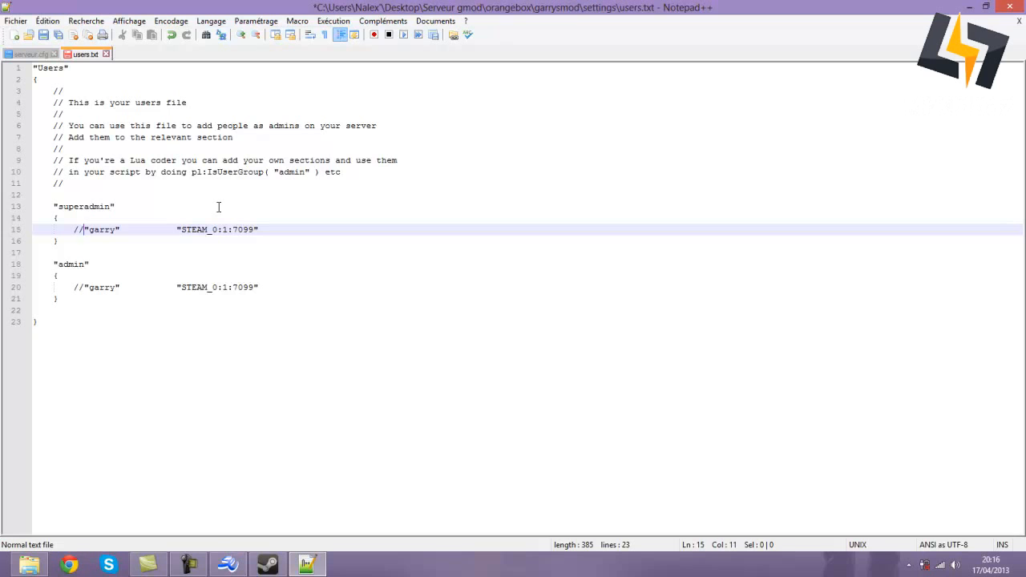
{"action": "key", "text": "BackSpace"}
{"action": "key", "text": "BackSpace"}
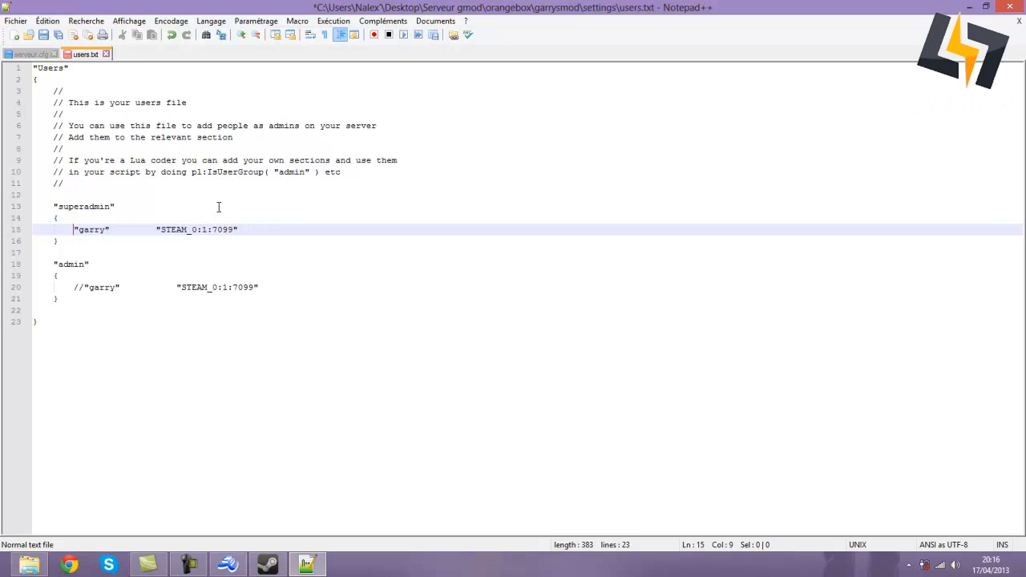
- Replace the sample superadmin name on line 15 with the owner's player name
{"action": "left_click_drag", "start_coordinate": [104, 232], "coordinate": [78, 232]}
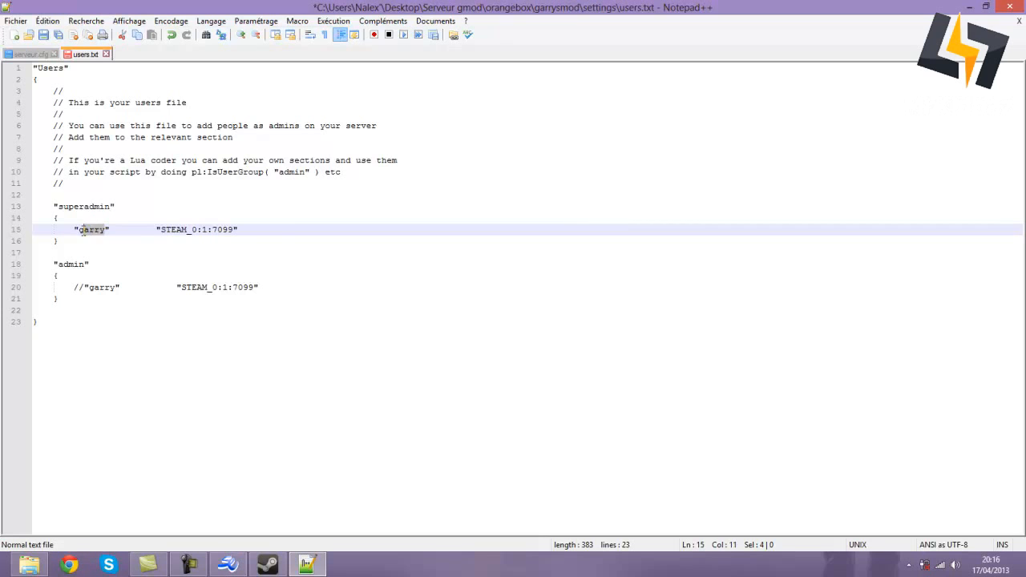
{"action": "type", "text": "Kinbaz"}
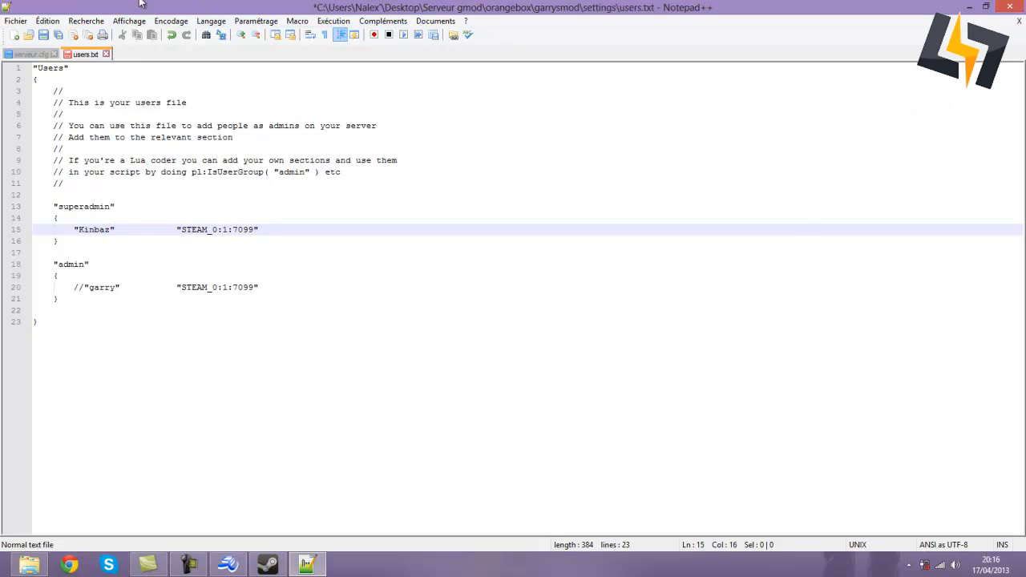
{"action": "left_click_drag", "start_coordinate": [181, 230], "coordinate": [264, 232]}
{"action": "left_click", "coordinate": [280, 251]}
{"action": "left_click", "coordinate": [276, 234]}
{"action": "left_click", "coordinate": [44, 35]}
{"action": "left_click", "coordinate": [1003, 6]}
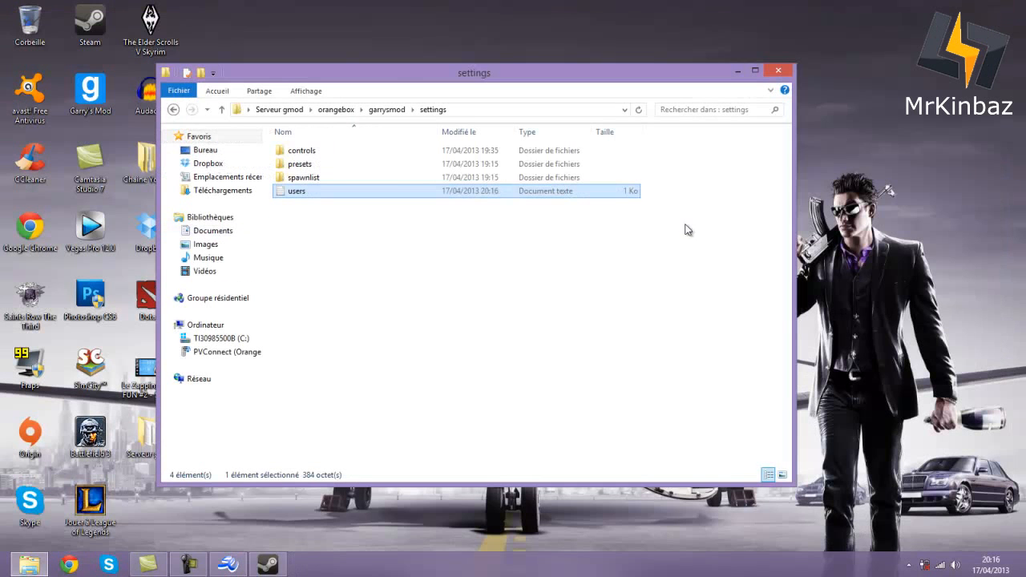
{"action": "left_click", "coordinate": [173, 111]}
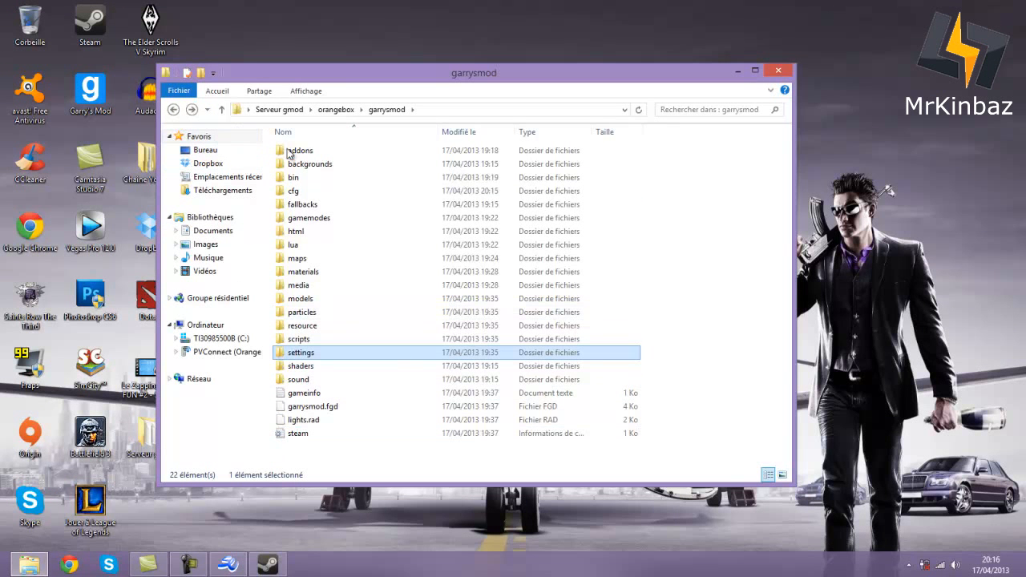
{"action": "double_click", "coordinate": [322, 151]}
{"action": "left_click", "coordinate": [173, 110]}
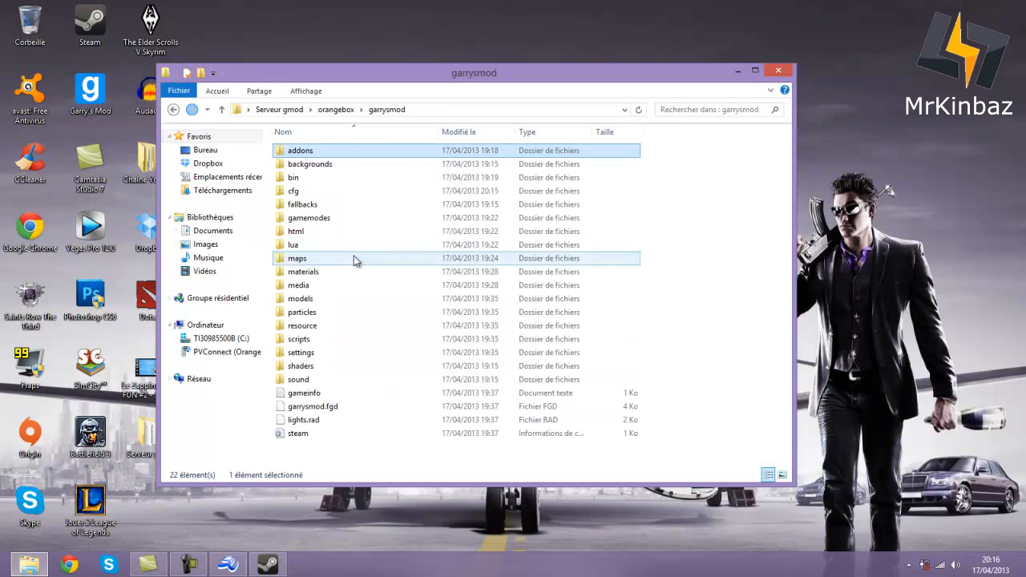
{"action": "left_click", "coordinate": [173, 110]}
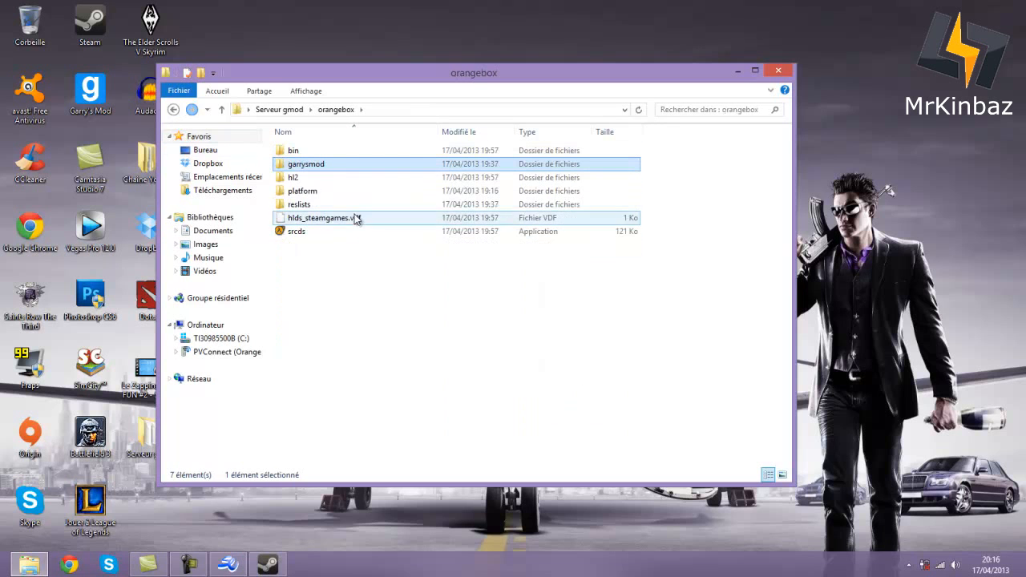
{"action": "double_click", "coordinate": [320, 165]}
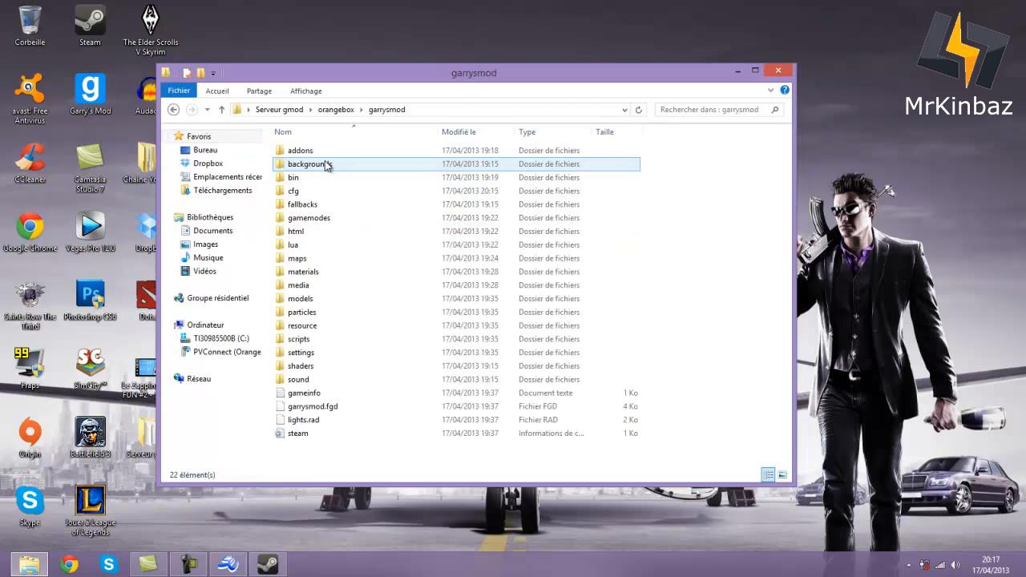
{"action": "left_click", "coordinate": [306, 153]}
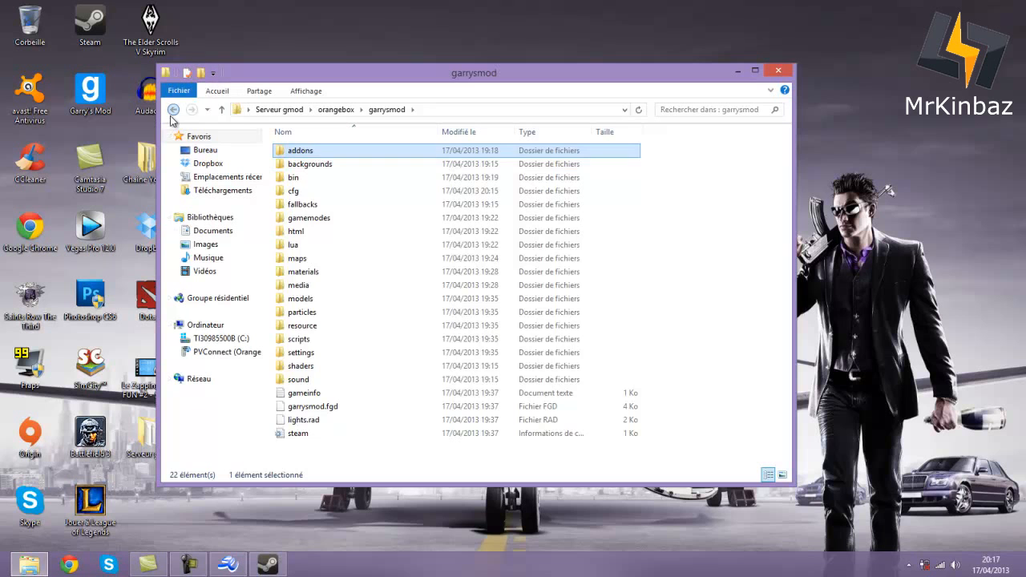
{"action": "left_click", "coordinate": [174, 110]}
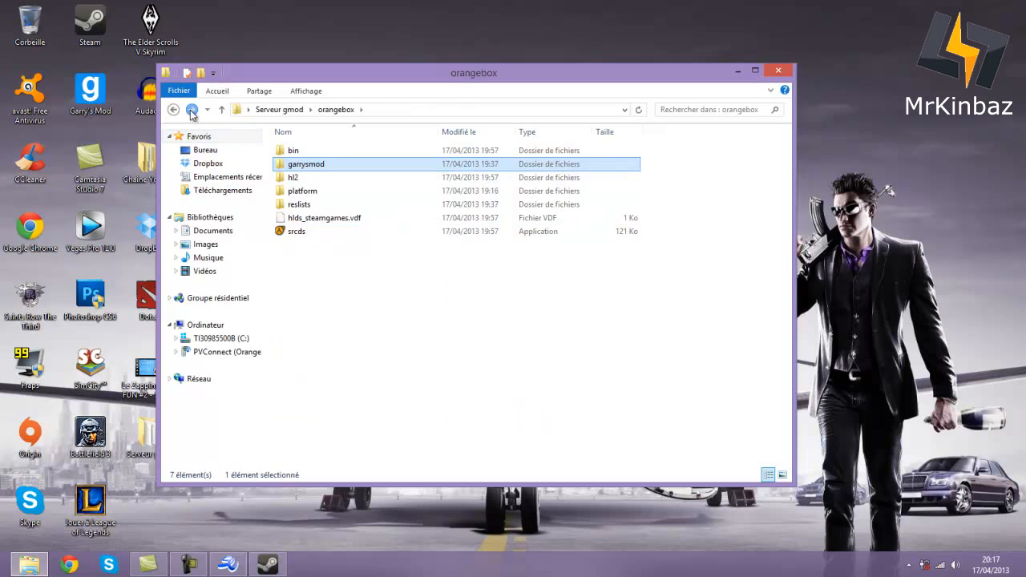
{"action": "double_click", "coordinate": [324, 162]}
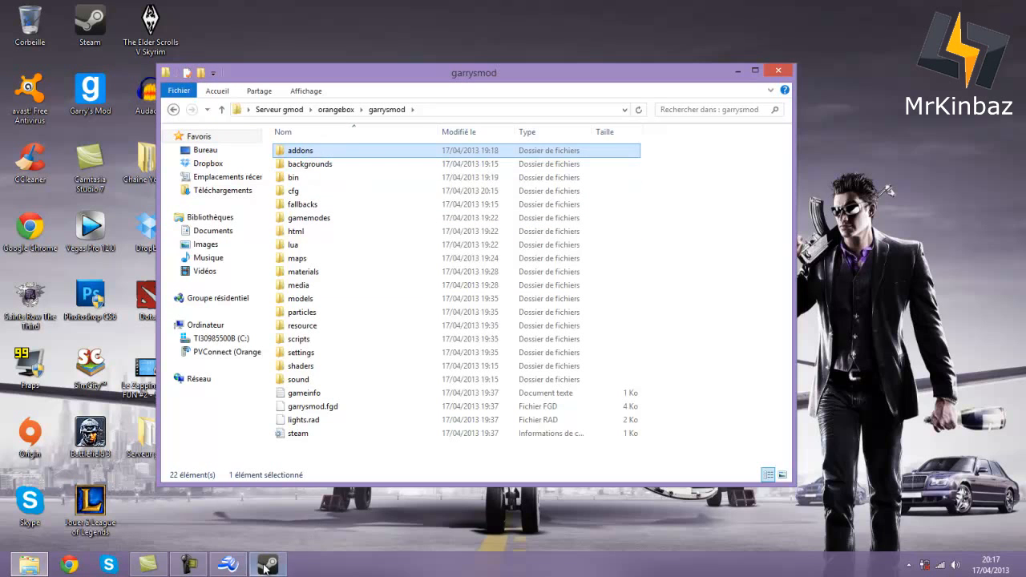
{"action": "left_click", "coordinate": [187, 564]}
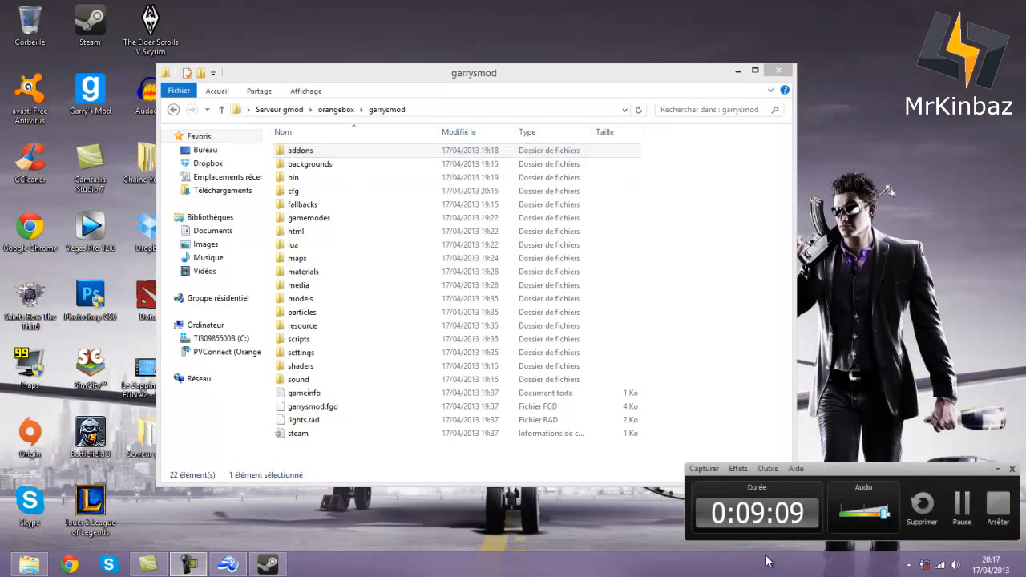
- Bring File Explorer forward, back up to Serveur gmod, and open orangebox\garrysmod
{"action": "left_click", "coordinate": [962, 506]}
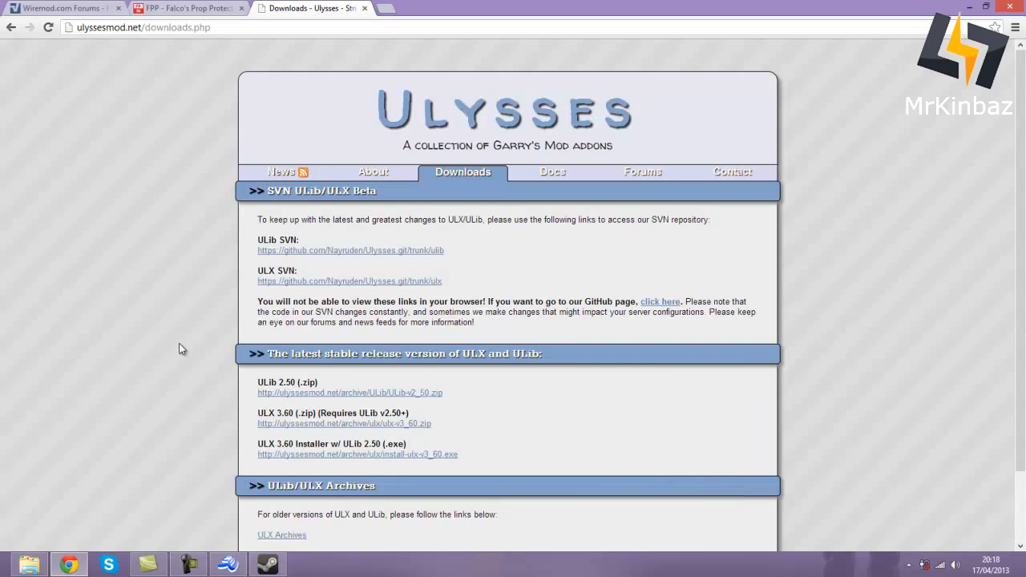
{"action": "left_click", "coordinate": [29, 564]}
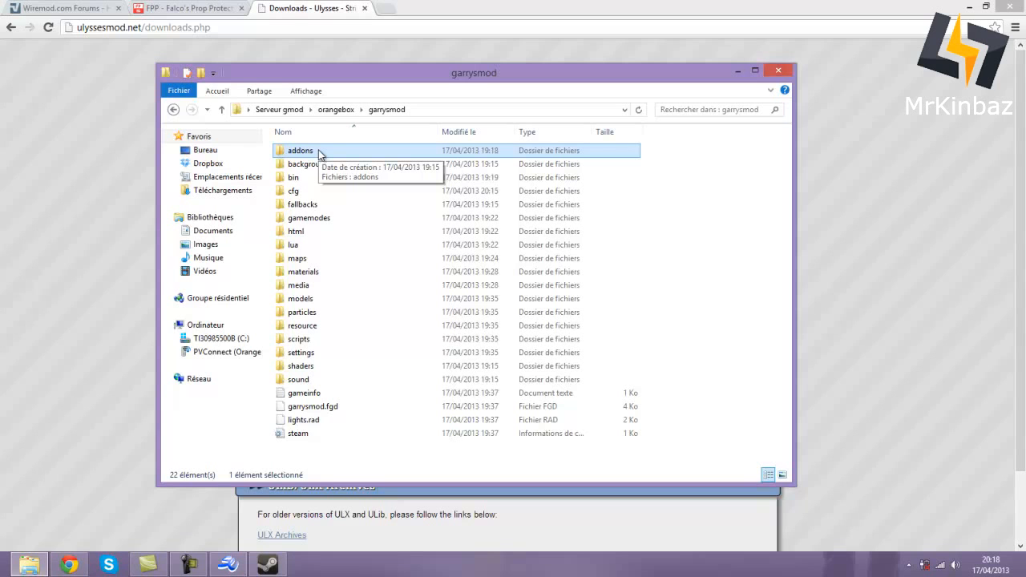
{"action": "left_click", "coordinate": [173, 109]}
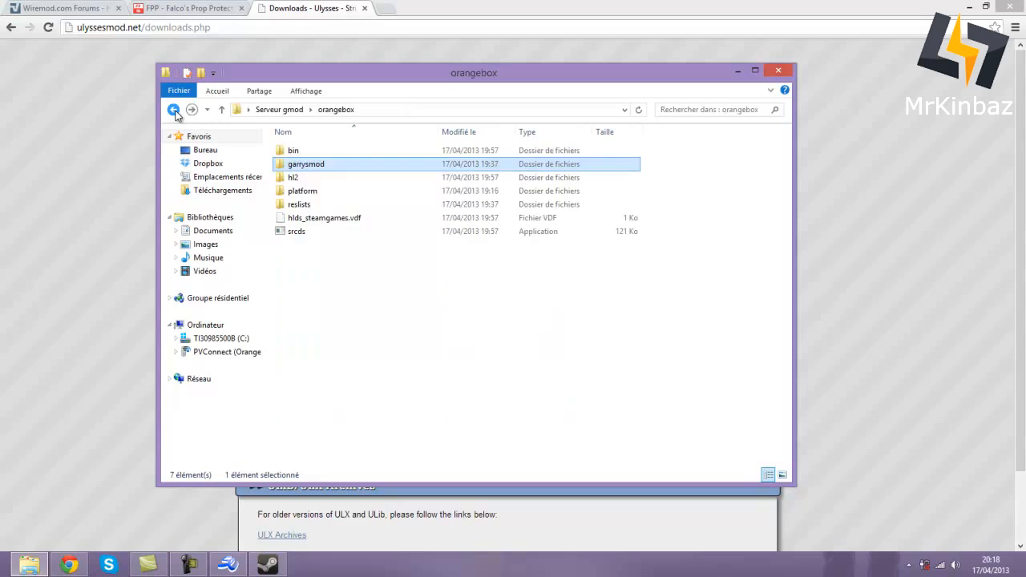
{"action": "left_click", "coordinate": [173, 109]}
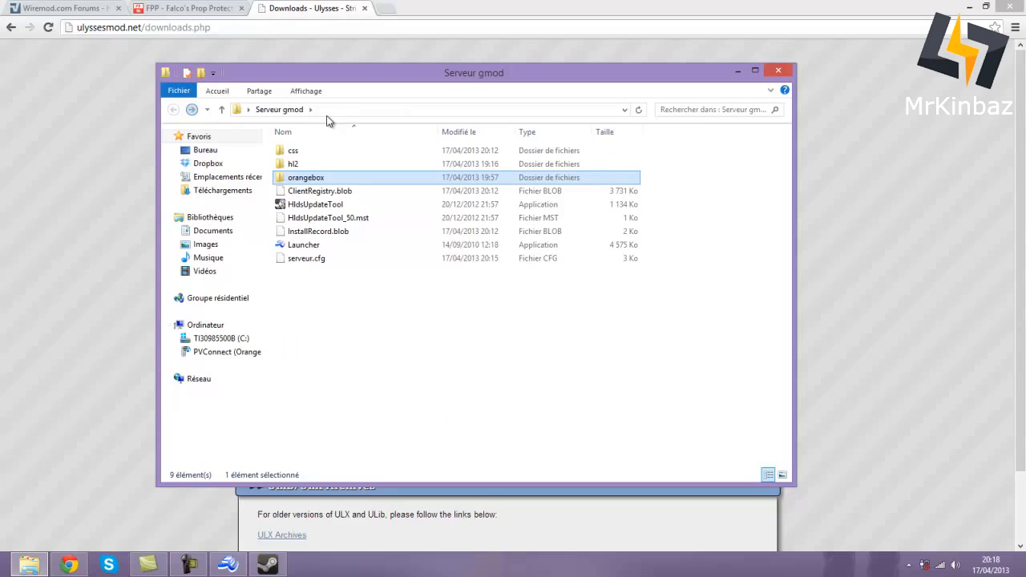
{"action": "double_click", "coordinate": [316, 178]}
{"action": "double_click", "coordinate": [318, 165]}
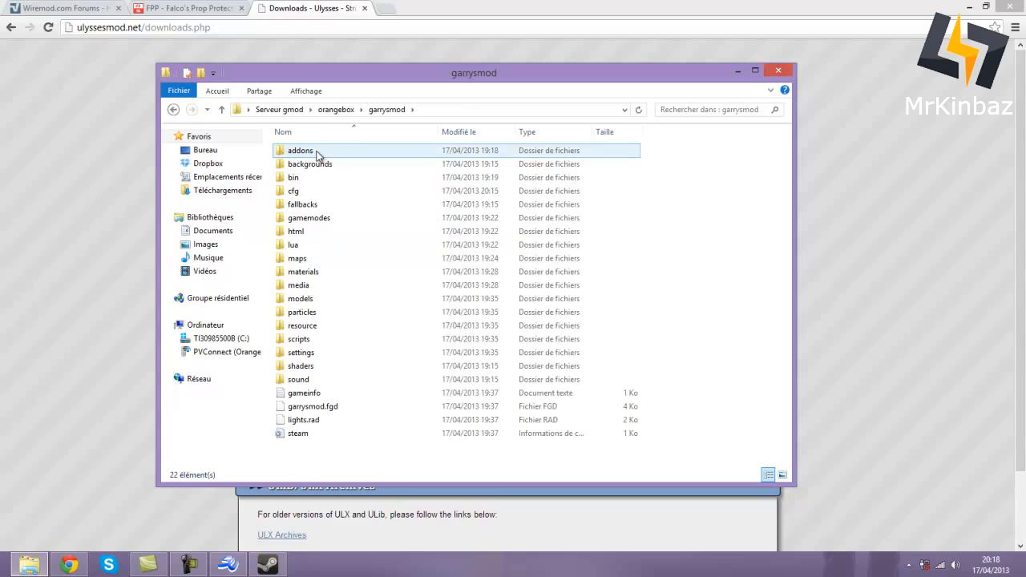
{"action": "double_click", "coordinate": [316, 152]}
- Create a new folder named WireMod in the addons folder
{"action": "left_click_drag", "start_coordinate": [347, 74], "coordinate": [455, 147]}
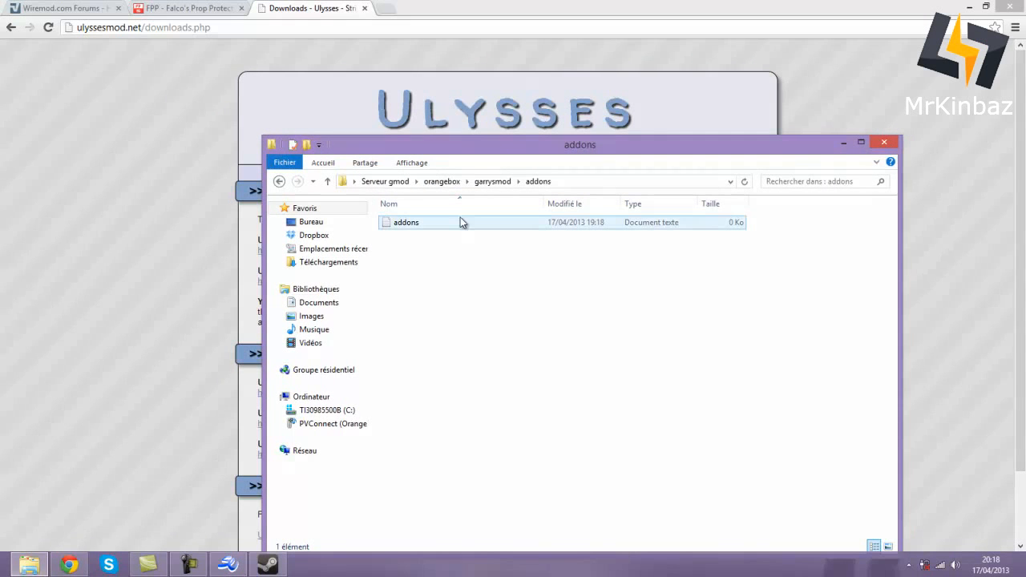
{"action": "right_click", "coordinate": [437, 271]}
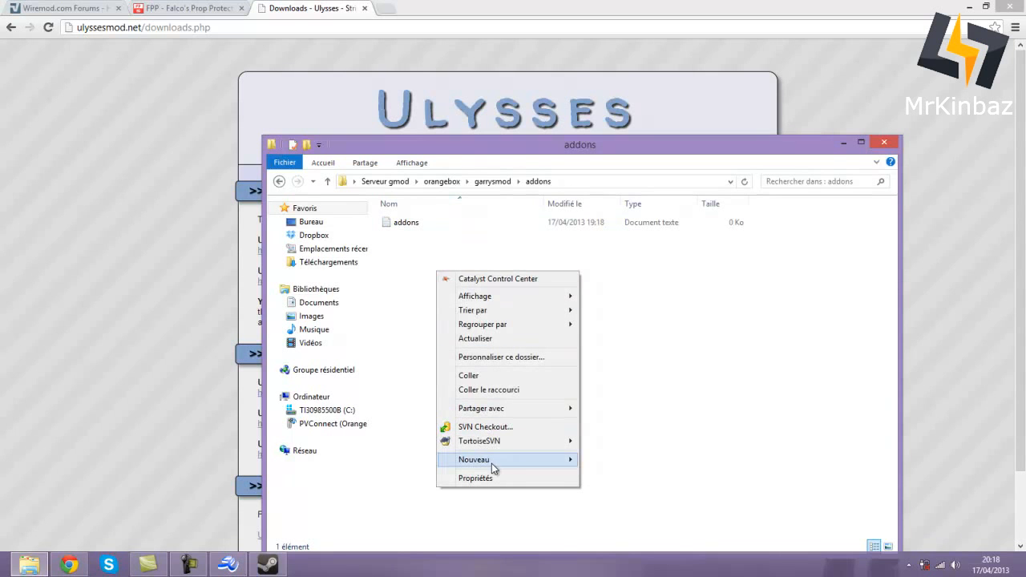
{"action": "mouse_move", "coordinate": [492, 462]}
{"action": "left_click", "coordinate": [618, 342]}
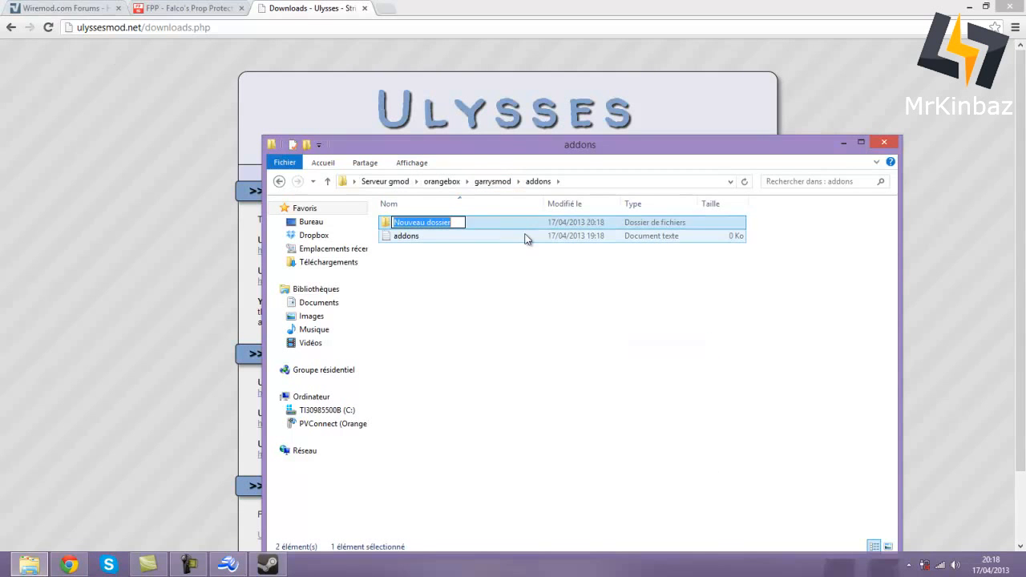
{"action": "type", "text": "Wir"}
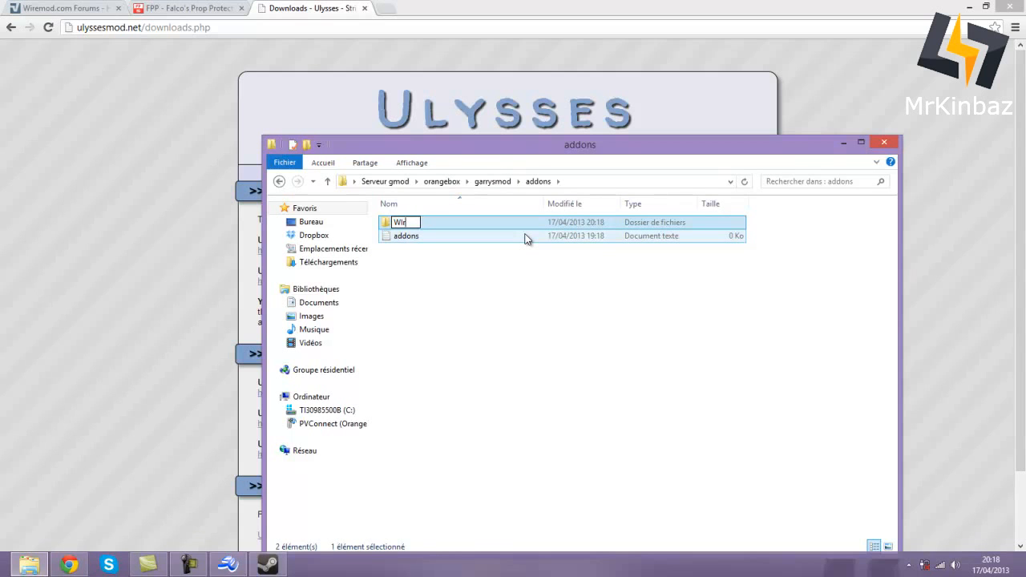
{"action": "type", "text": "eMod"}
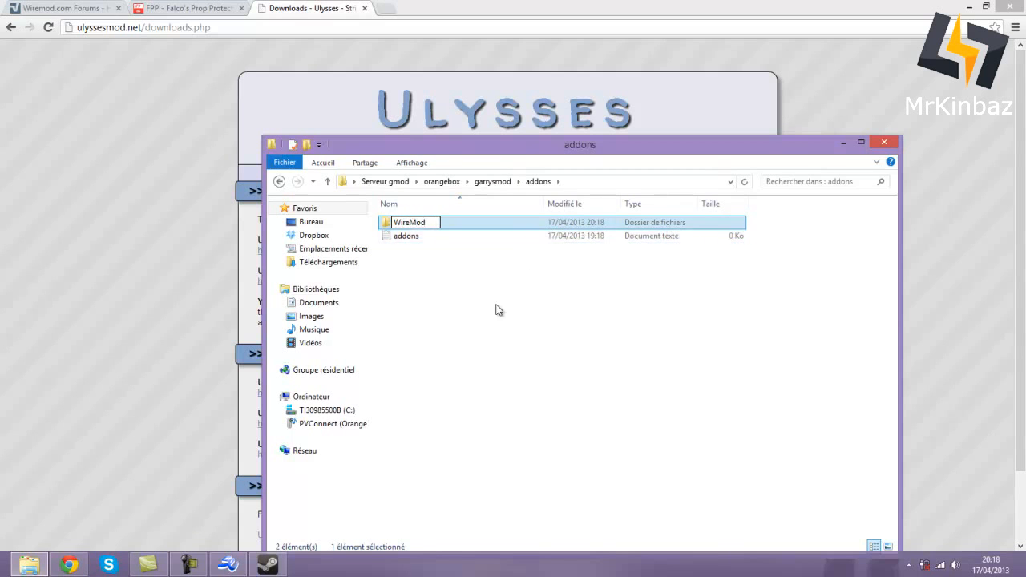
{"action": "left_click", "coordinate": [497, 306]}
- Create a second folder named Falco's Prop Protection
{"action": "right_click", "coordinate": [484, 344]}
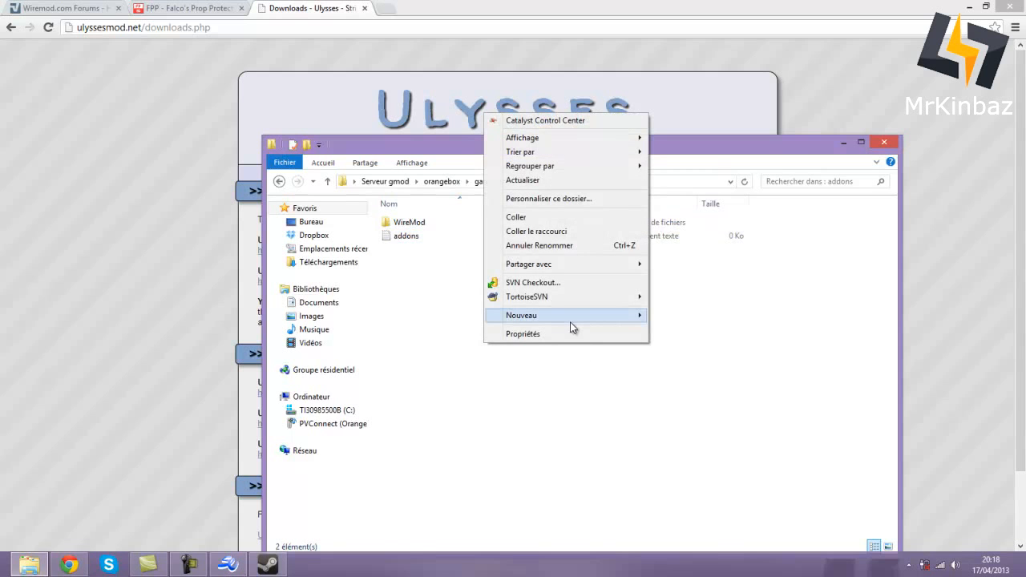
{"action": "mouse_move", "coordinate": [572, 319]}
{"action": "left_click", "coordinate": [685, 321]}
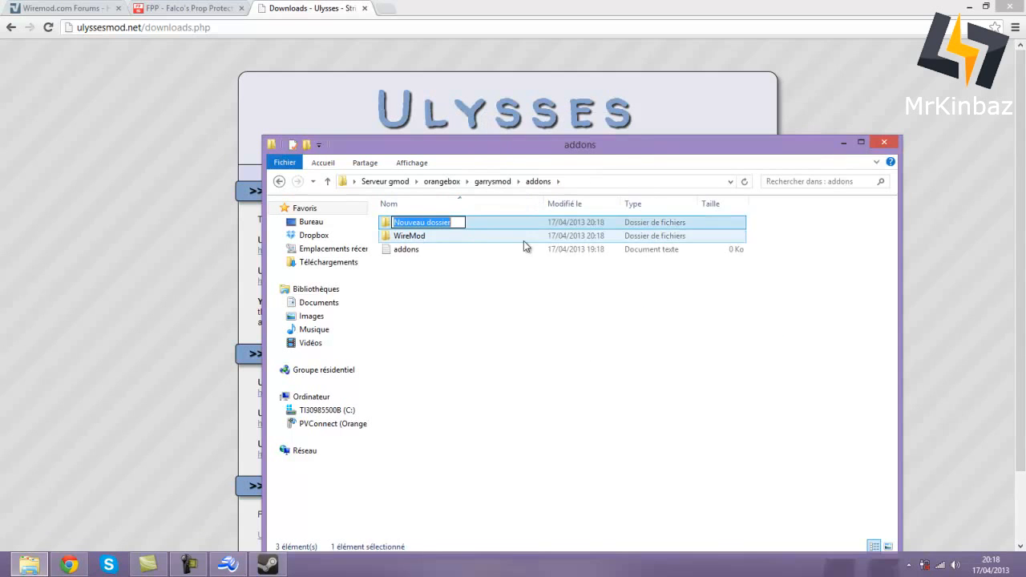
{"action": "type", "text": "Fa"}
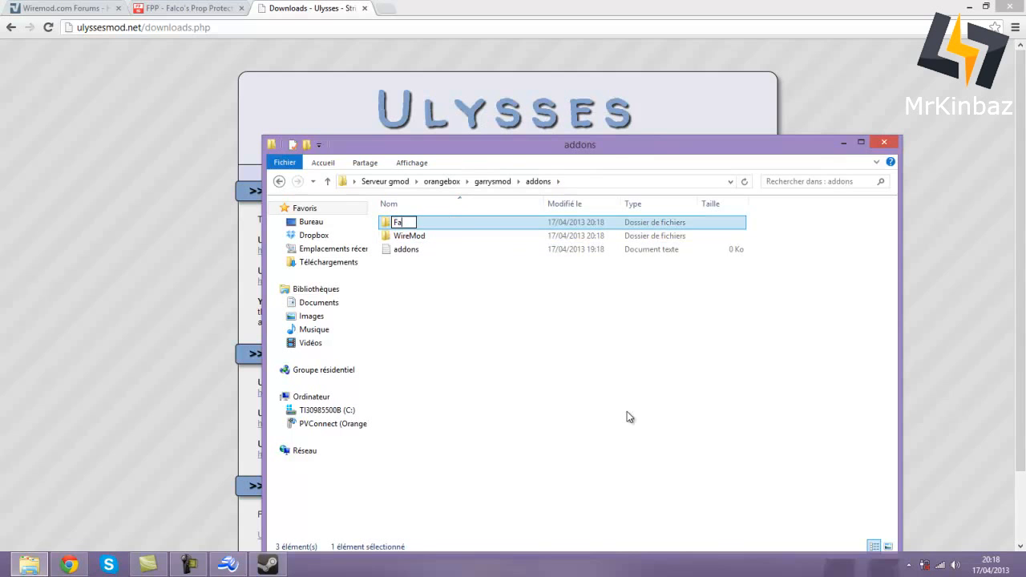
{"action": "type", "text": "lco's Prop Pro"}
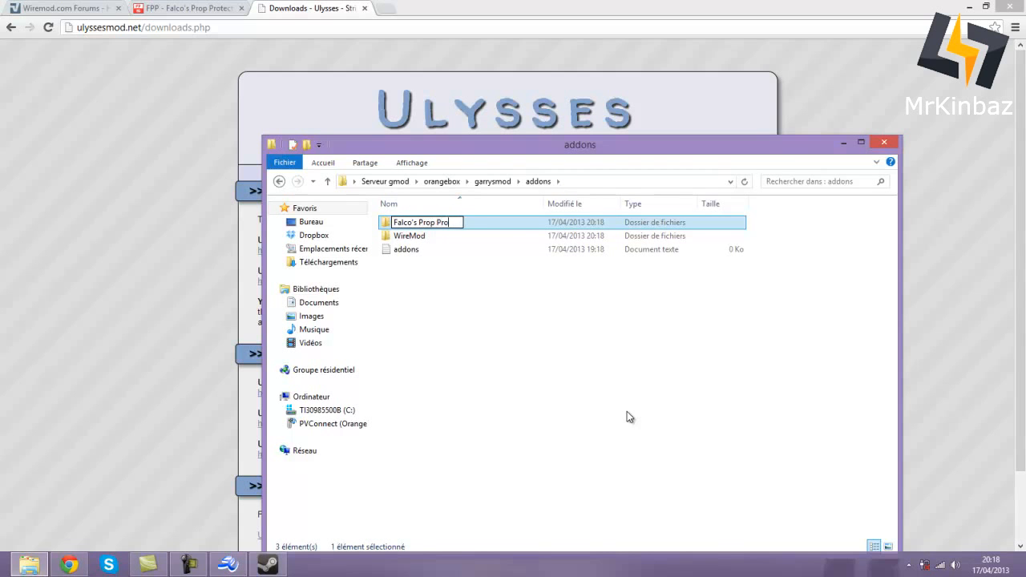
{"action": "type", "text": "tection"}
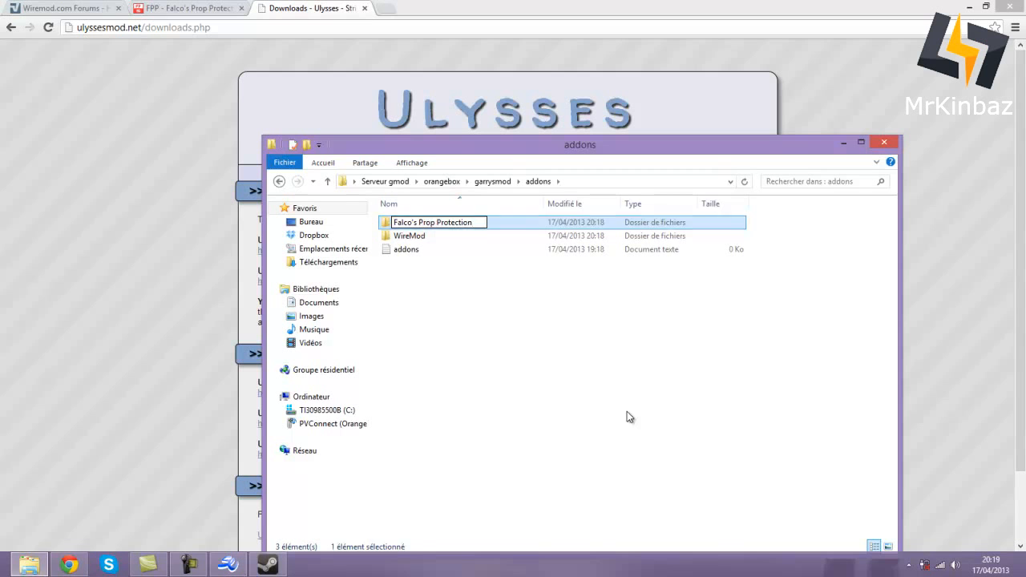
{"action": "left_click", "coordinate": [627, 411]}
- Create a new ULX folder in addons
{"action": "right_click", "coordinate": [461, 309]}
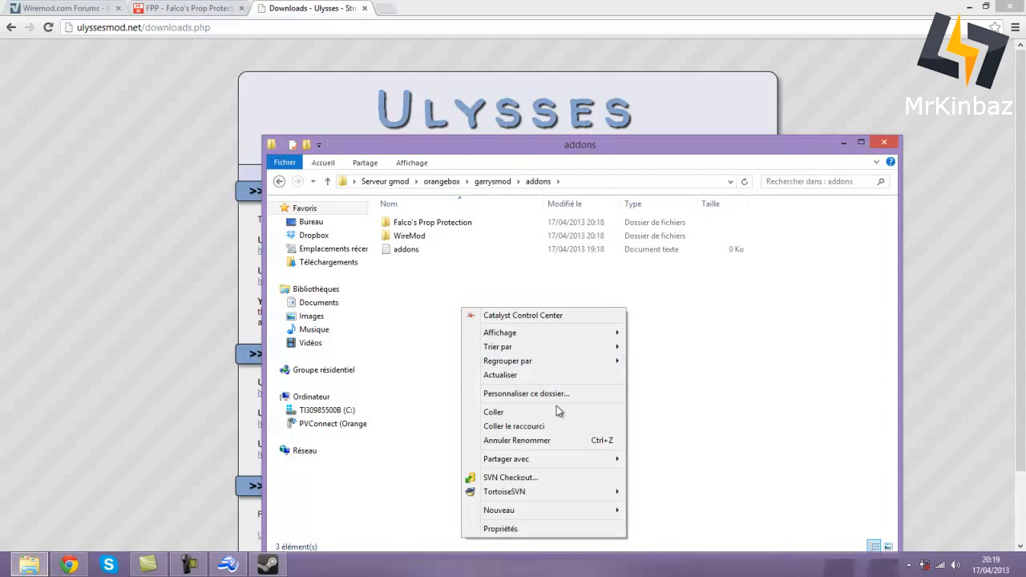
{"action": "mouse_move", "coordinate": [520, 510]}
{"action": "left_click", "coordinate": [665, 393]}
{"action": "type", "text": "ULX"}
{"action": "left_click", "coordinate": [669, 398]}
- Add another new folder, initially named ULN
{"action": "right_click", "coordinate": [597, 398]}
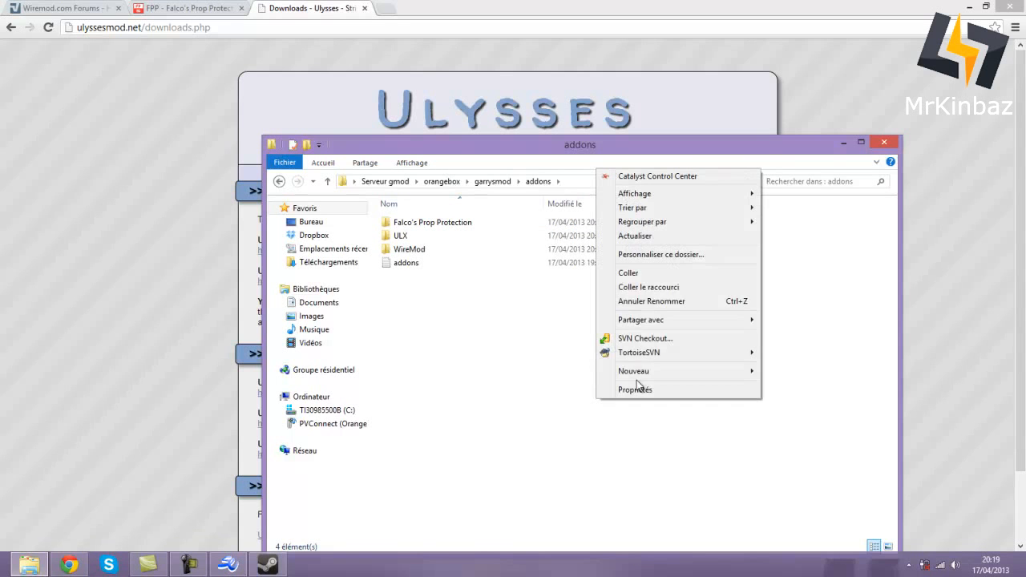
{"action": "mouse_move", "coordinate": [675, 371]}
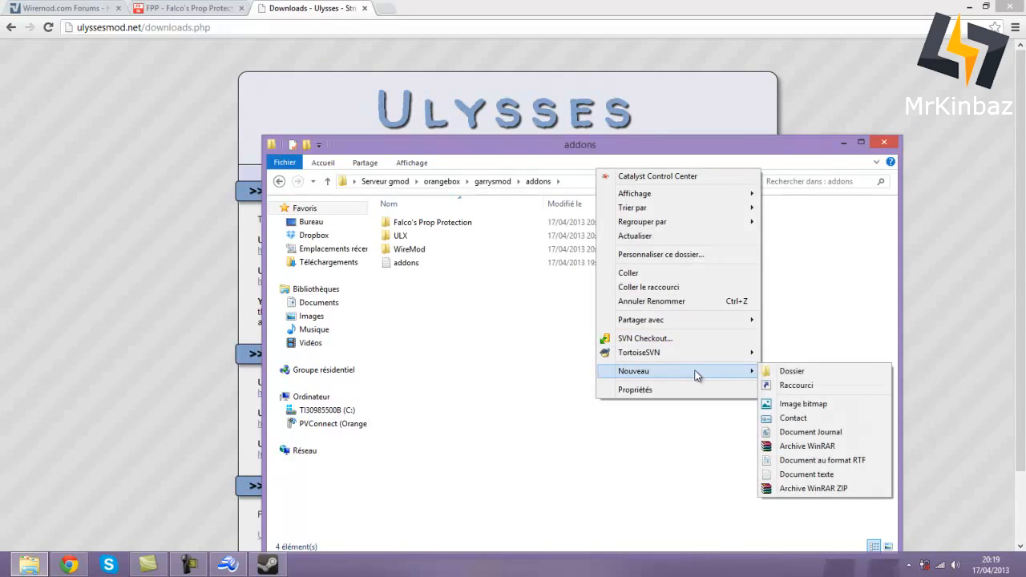
{"action": "left_click", "coordinate": [790, 367]}
{"action": "type", "text": "ULN"}
{"action": "left_click", "coordinate": [793, 390]}
- Rename the ULN folder to Ulib
{"action": "double_click", "coordinate": [180, 224]}
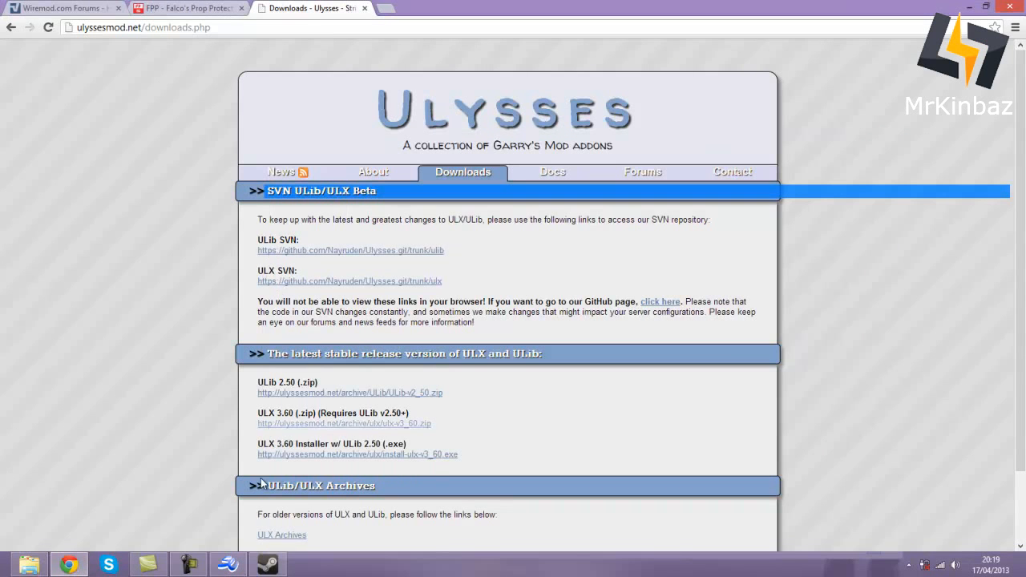
{"action": "left_click", "coordinate": [28, 564]}
{"action": "right_click", "coordinate": [412, 235]}
{"action": "left_click", "coordinate": [472, 524]}
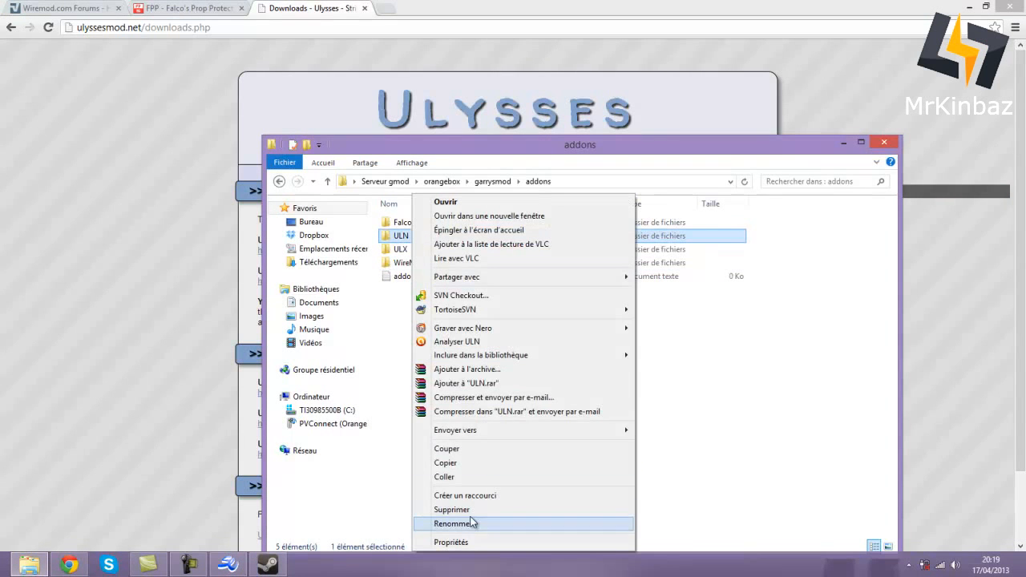
{"action": "key", "text": "BackSpace"}
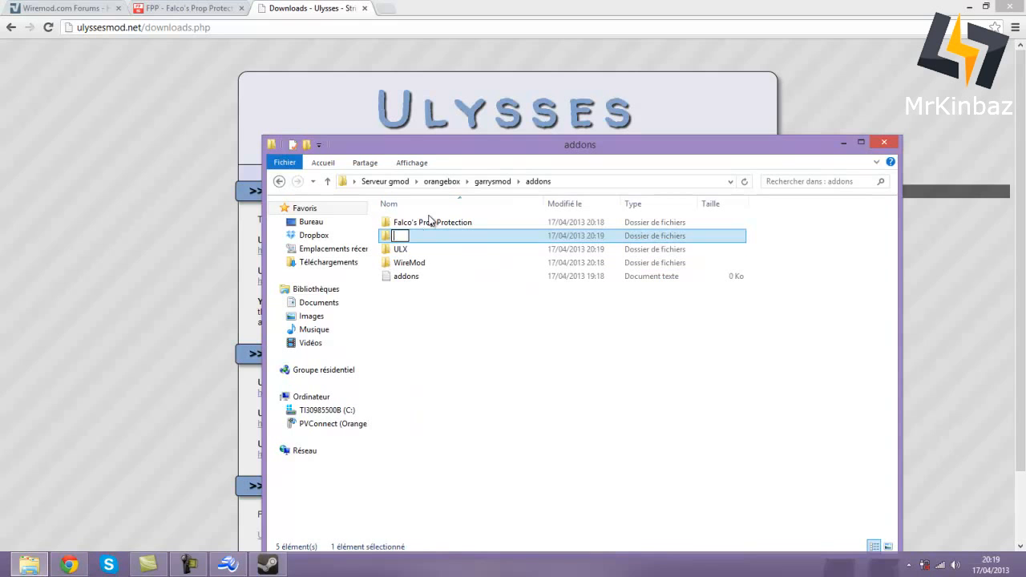
{"action": "type", "text": "Ulib"}
{"action": "left_click", "coordinate": [461, 395]}
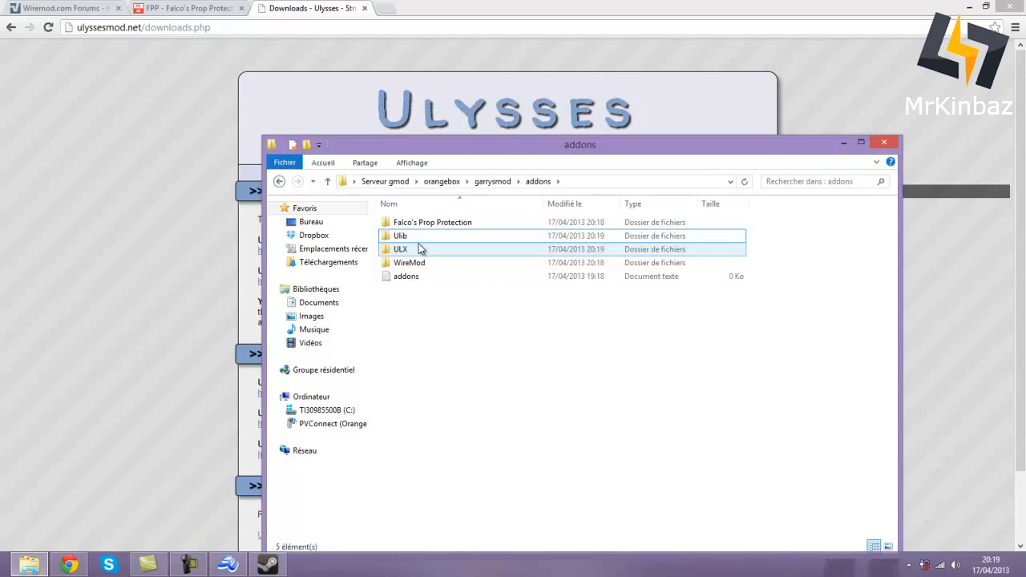
- Create an ADV Duplicator folder in addons
{"action": "right_click", "coordinate": [421, 345]}
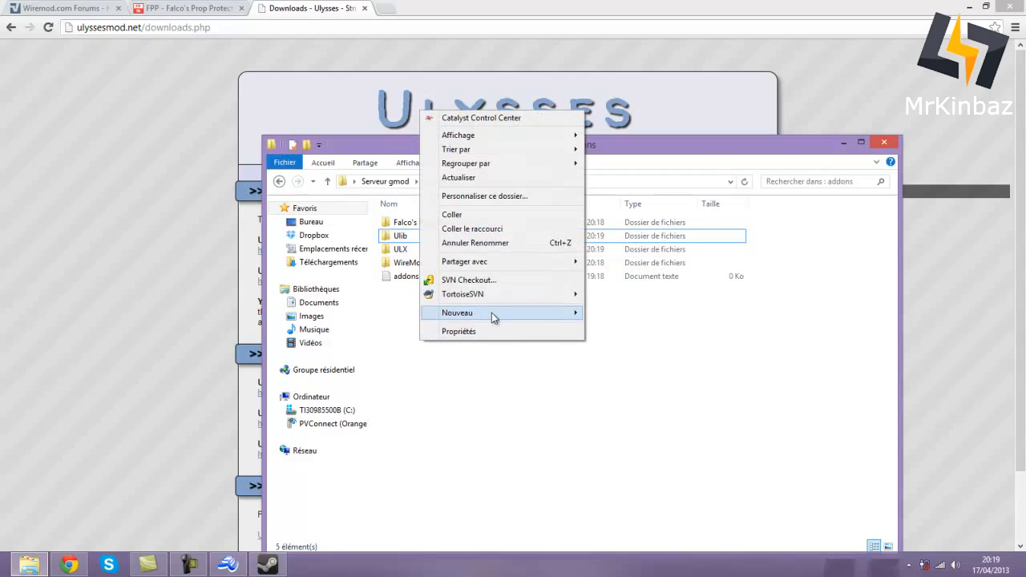
{"action": "mouse_move", "coordinate": [533, 314]}
{"action": "left_click", "coordinate": [615, 314]}
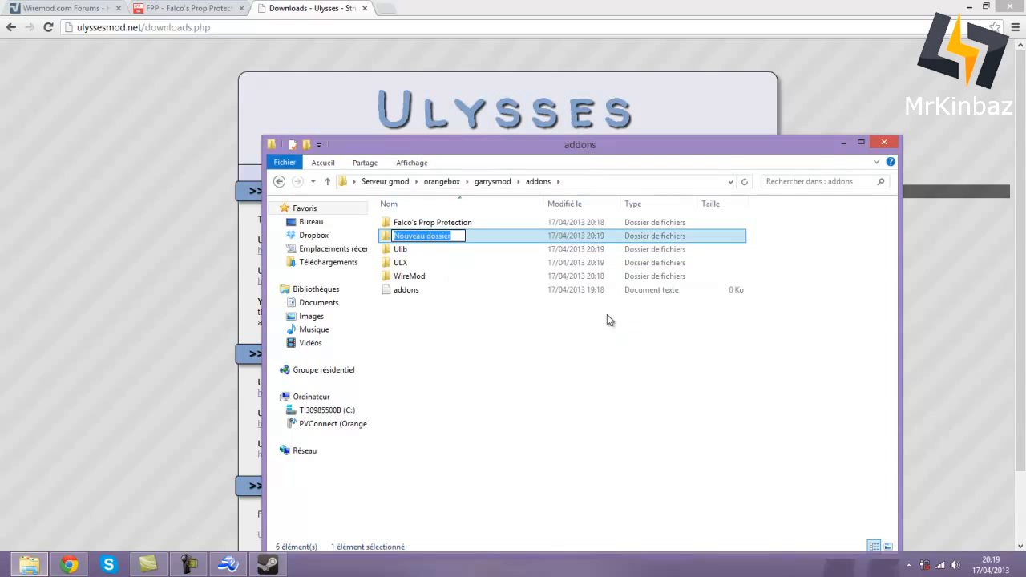
{"action": "type", "text": "ADV"}
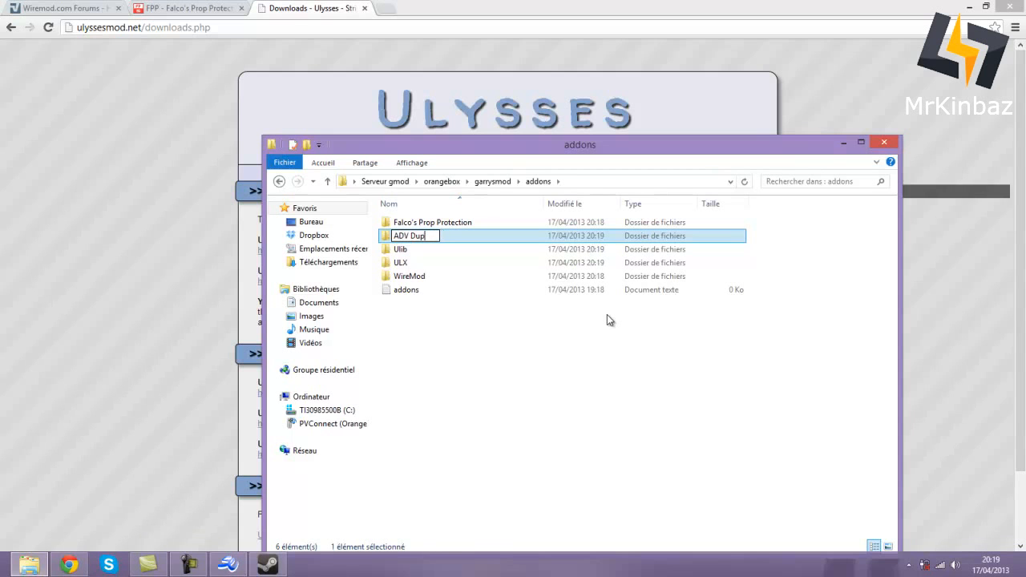
{"action": "type", "text": "Duplicator"}
{"action": "left_click", "coordinate": [607, 411]}
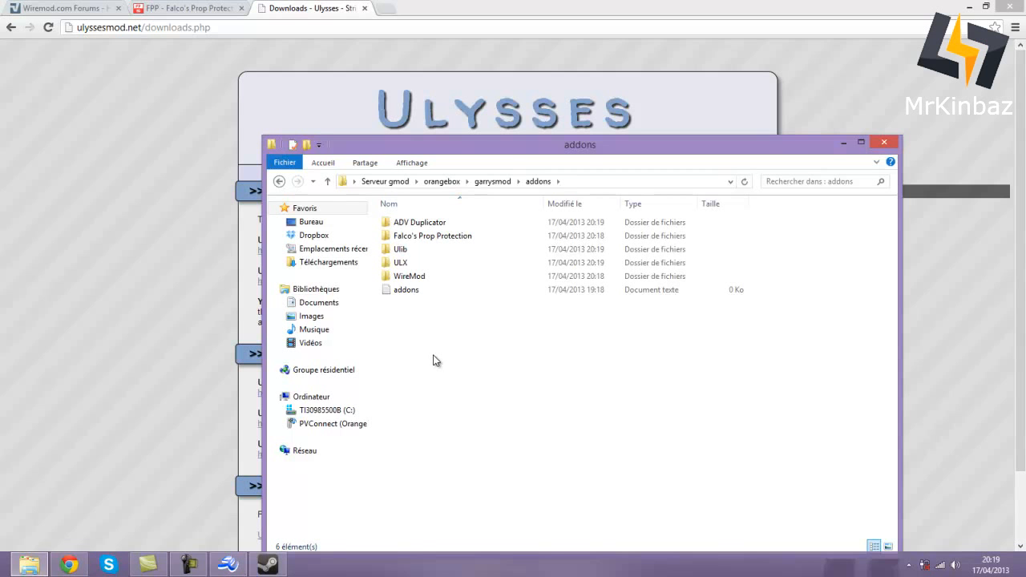
- Switch to the Wiremod.com tab and scroll through its page
{"action": "left_click", "coordinate": [66, 6]}
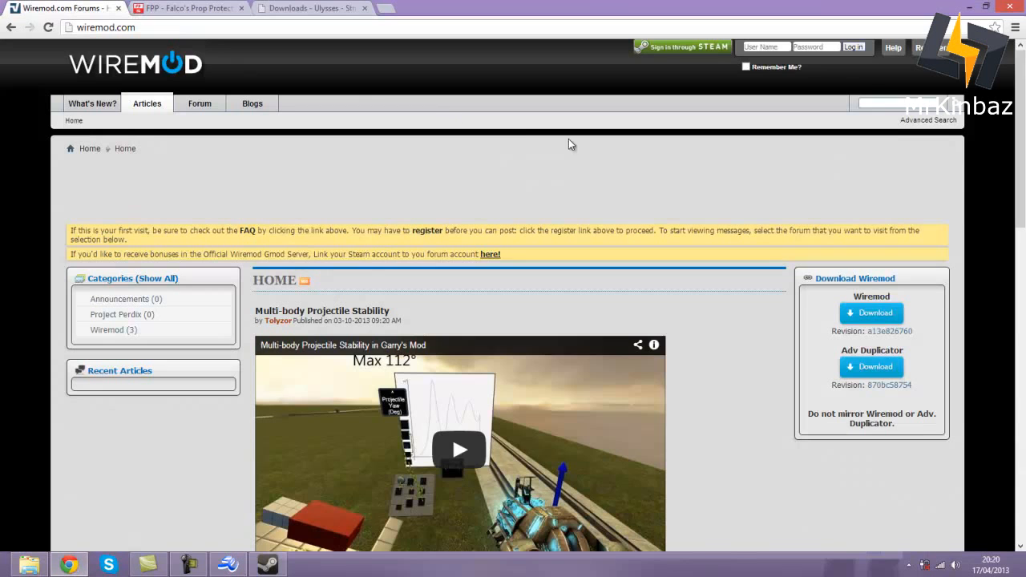
{"action": "scroll", "coordinate": [578, 176], "scroll_direction": "down", "scroll_amount": 1}
{"action": "scroll", "coordinate": [577, 178], "scroll_direction": "down", "scroll_amount": 8}
{"action": "scroll", "coordinate": [577, 178], "scroll_direction": "up", "scroll_amount": 10}
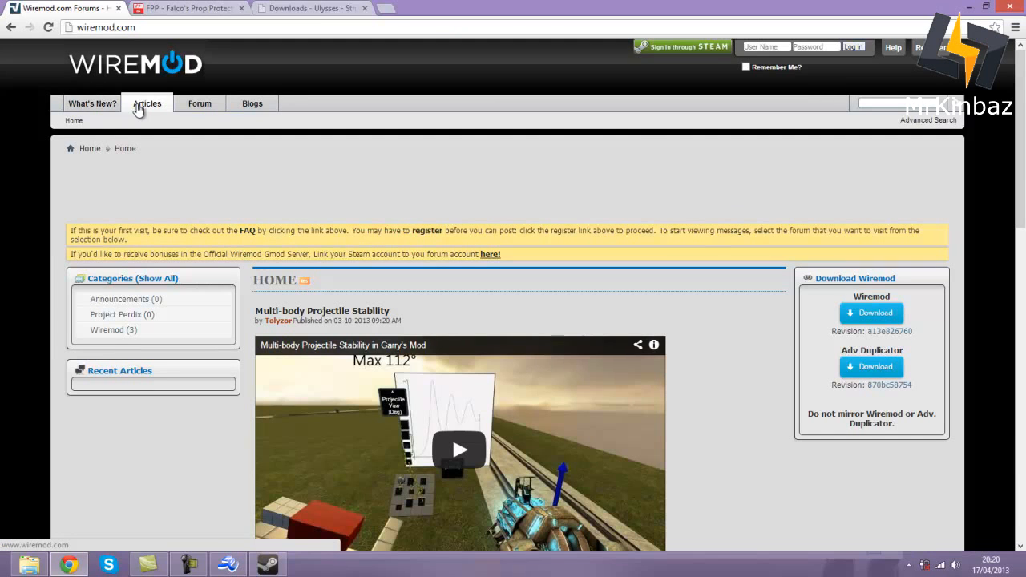
{"action": "scroll", "coordinate": [284, 263], "scroll_direction": "down", "scroll_amount": 15}
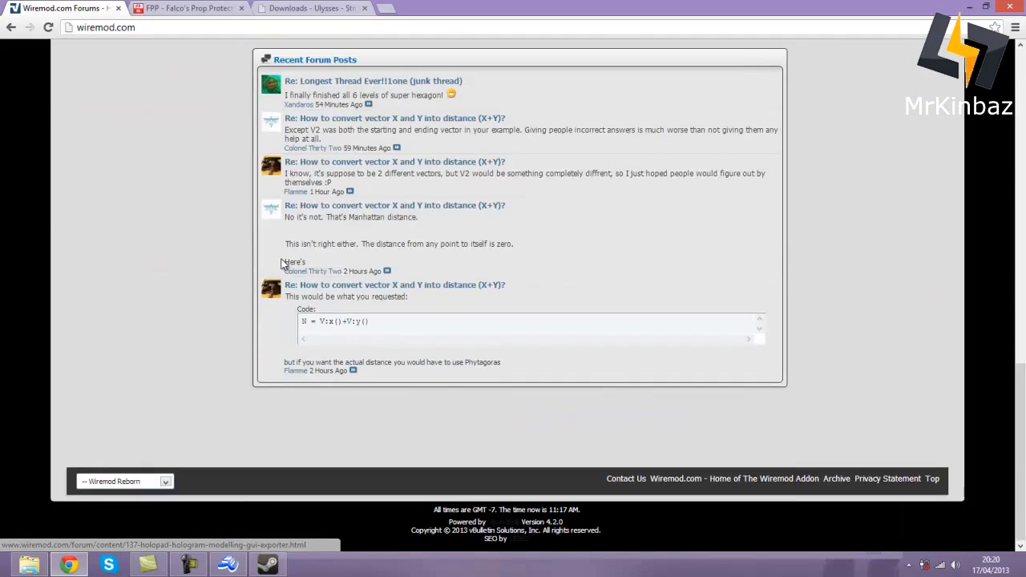
{"action": "scroll", "coordinate": [234, 194], "scroll_direction": "up", "scroll_amount": 10}
{"action": "scroll", "coordinate": [234, 195], "scroll_direction": "up", "scroll_amount": 10}
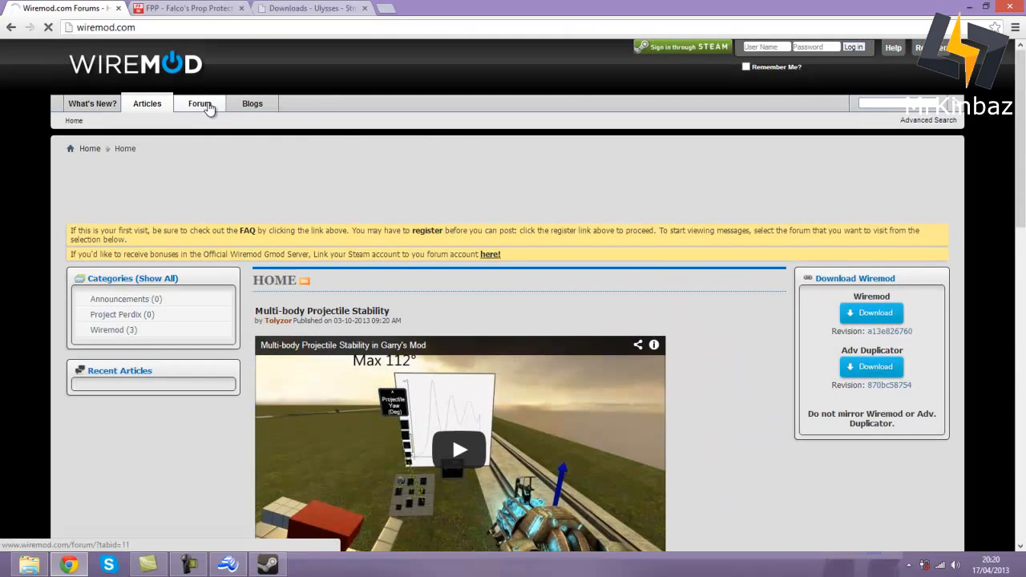
- Go to the Wiremod forum and open the Ultimate Guide for Downloading Wiremod thread
{"action": "left_click", "coordinate": [204, 107]}
{"action": "left_click", "coordinate": [11, 29]}
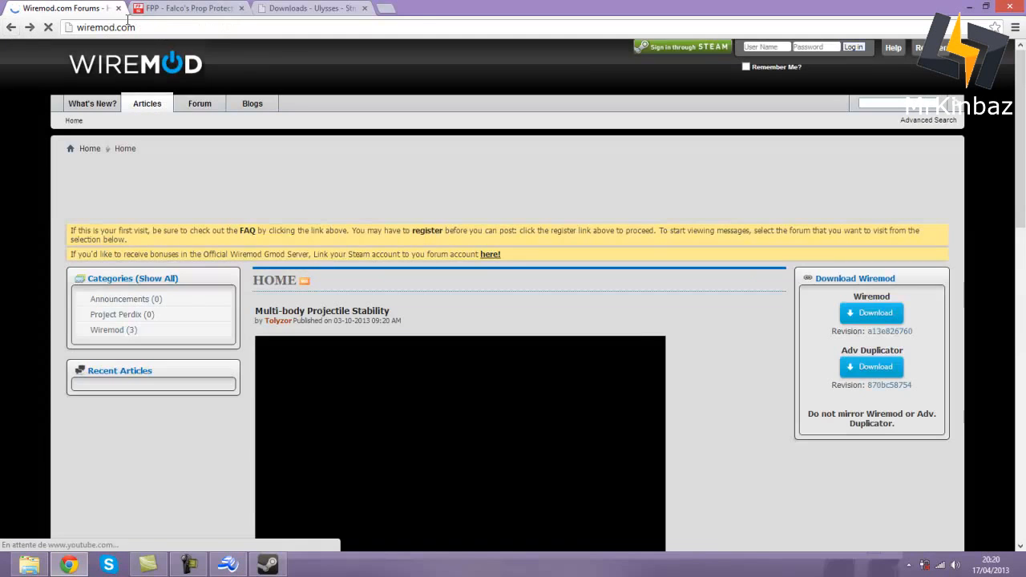
{"action": "left_click", "coordinate": [201, 117]}
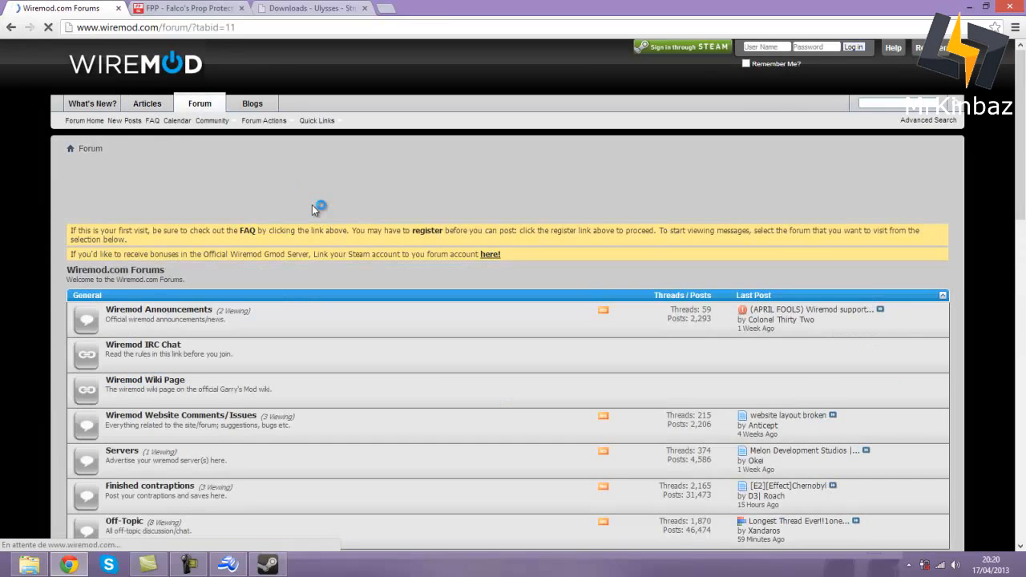
{"action": "scroll", "coordinate": [269, 245], "scroll_direction": "down", "scroll_amount": 2}
{"action": "scroll", "coordinate": [270, 248], "scroll_direction": "down", "scroll_amount": 3}
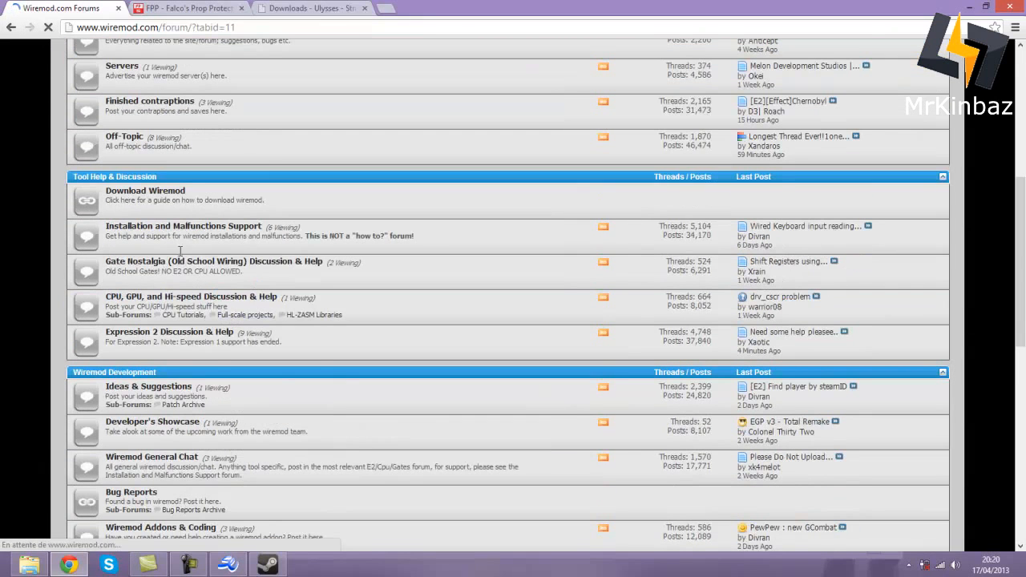
{"action": "left_click", "coordinate": [163, 195]}
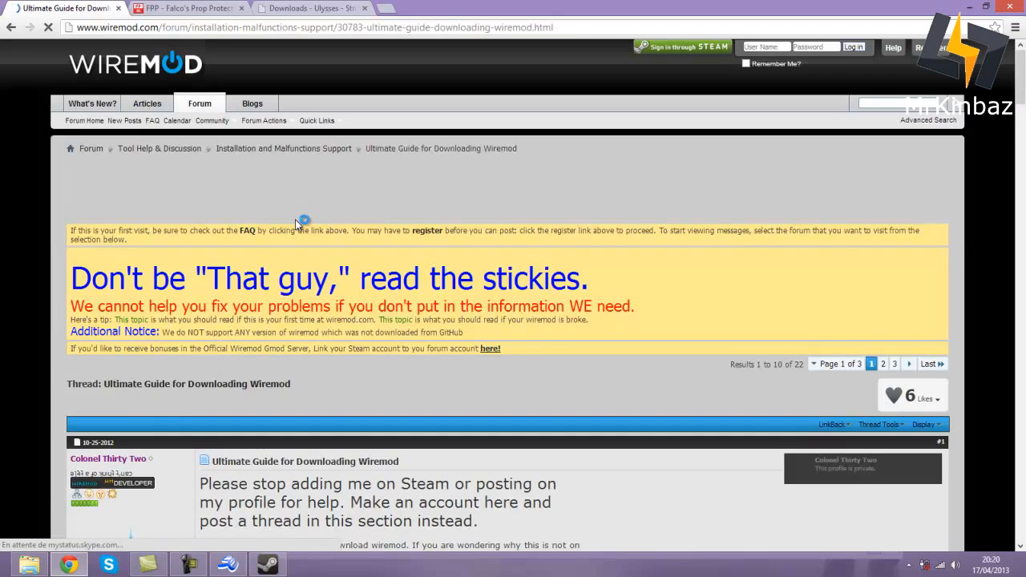
{"action": "scroll", "coordinate": [295, 220], "scroll_direction": "down", "scroll_amount": 5}
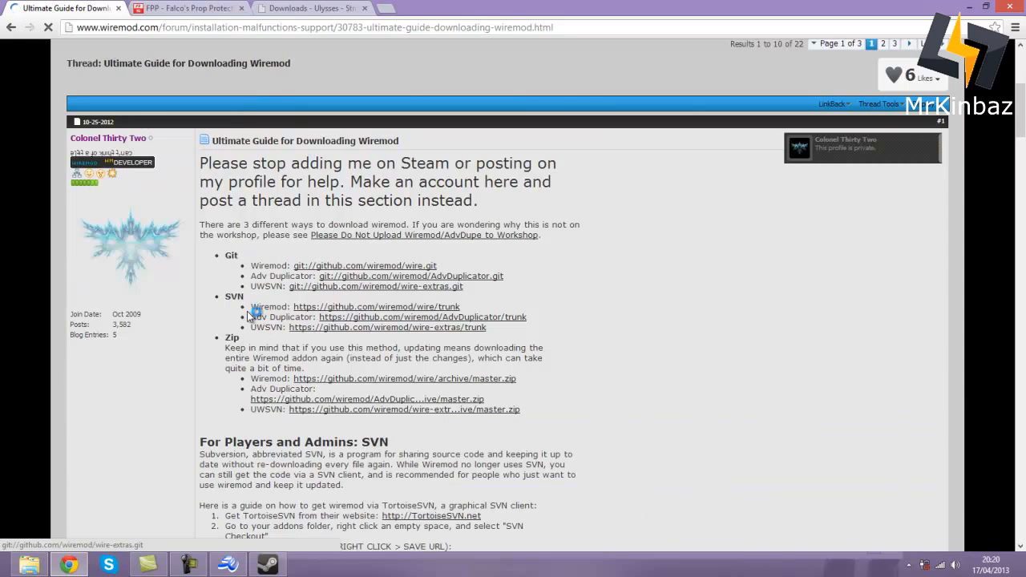
{"action": "scroll", "coordinate": [250, 315], "scroll_direction": "down", "scroll_amount": 4}
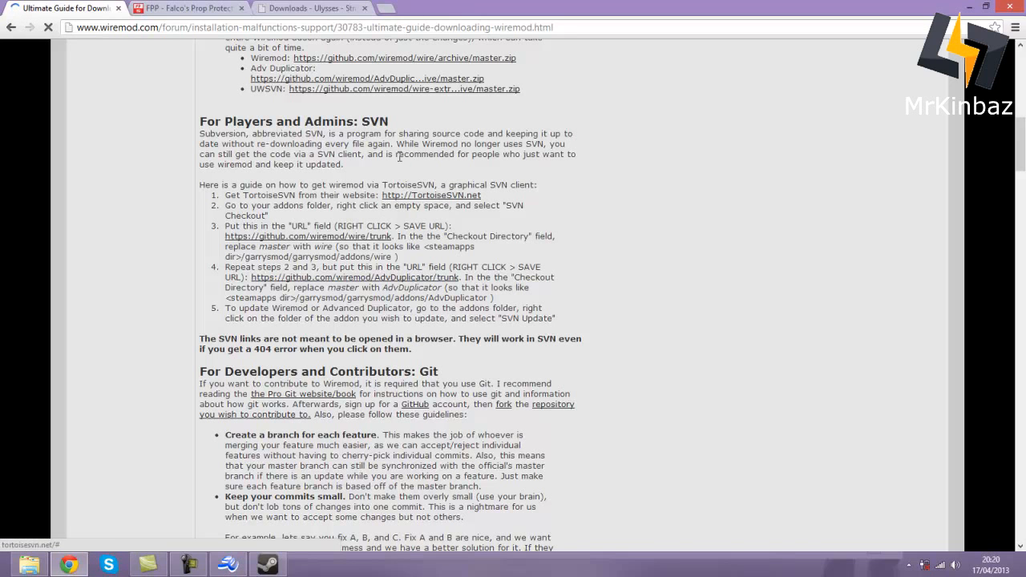
{"action": "right_click", "coordinate": [289, 238]}
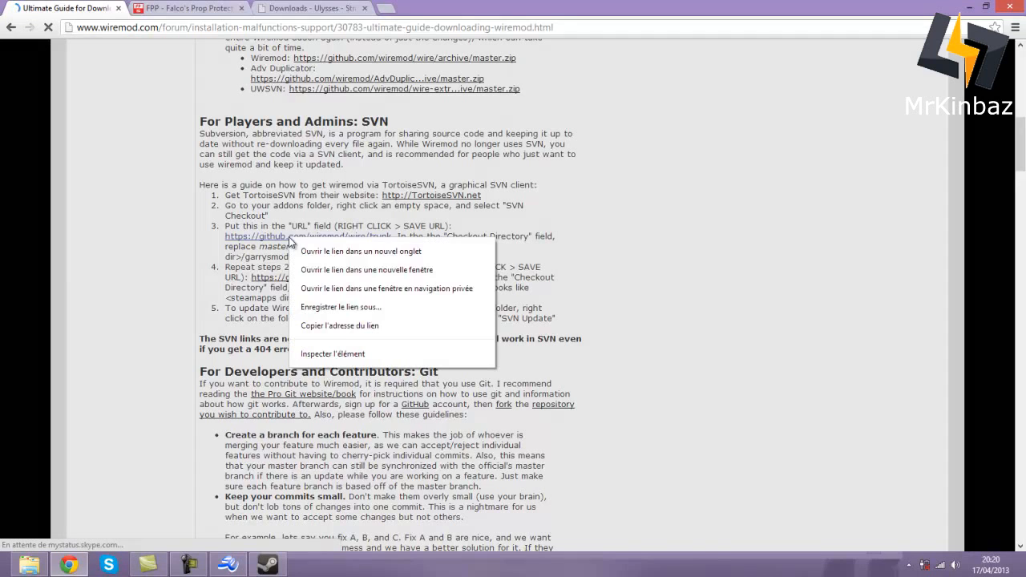
{"action": "left_click", "coordinate": [339, 326]}
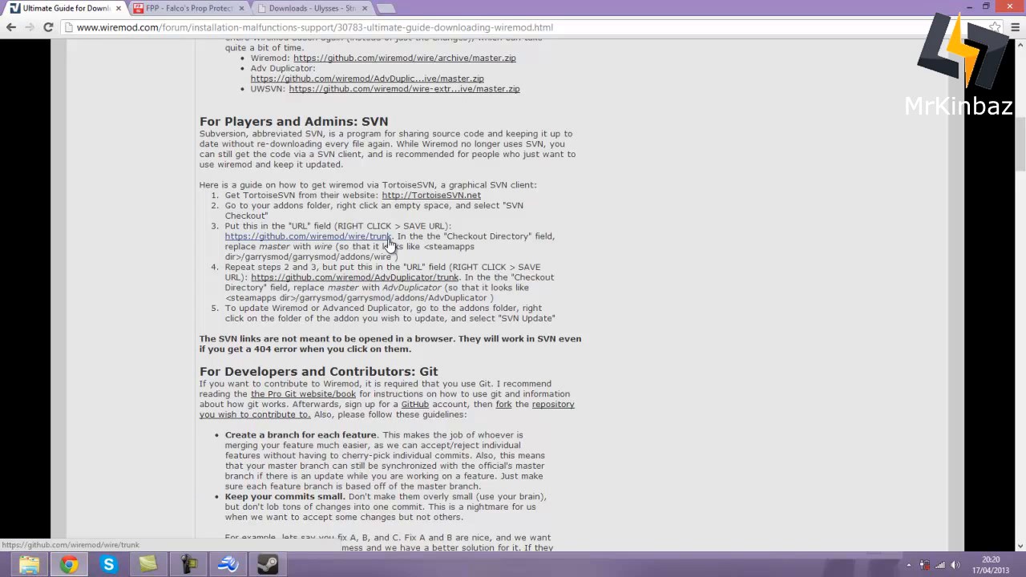
- Start a TortoiseSVN checkout of github.com/wiremod/wire/trunk into the addons' WireMod folder
{"action": "left_click", "coordinate": [29, 565]}
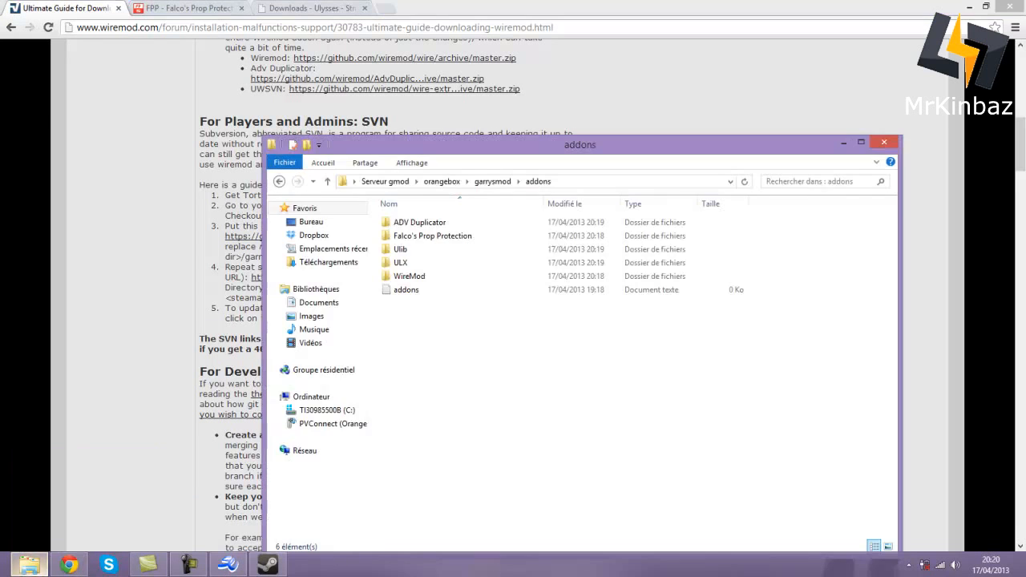
{"action": "right_click", "coordinate": [425, 277]}
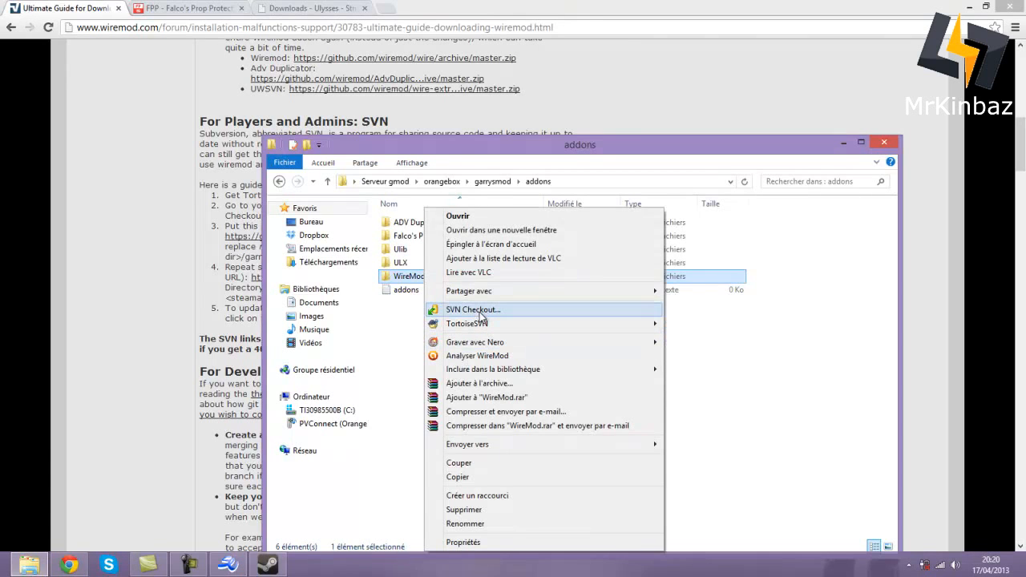
{"action": "left_click", "coordinate": [484, 312]}
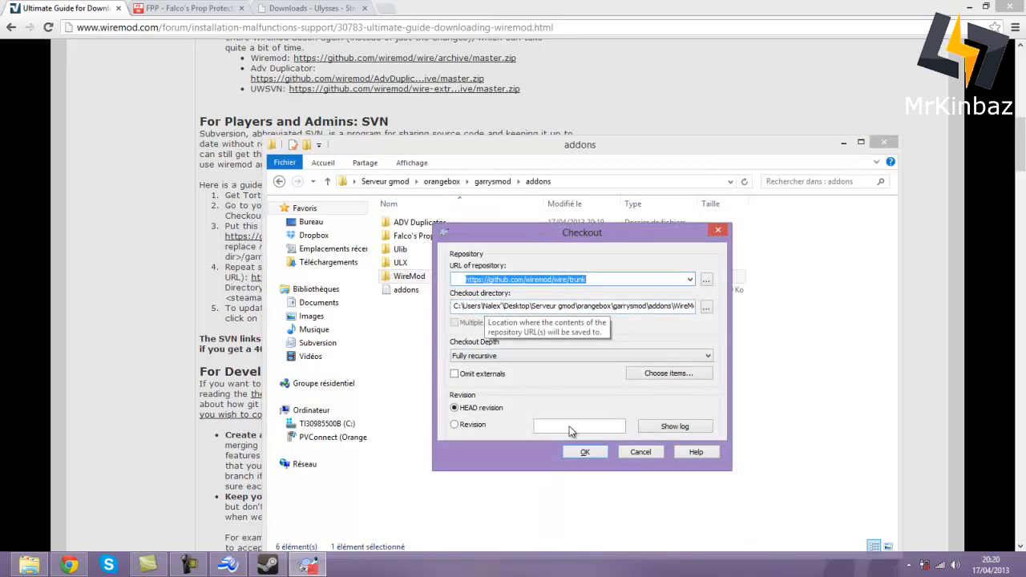
{"action": "left_click", "coordinate": [588, 453]}
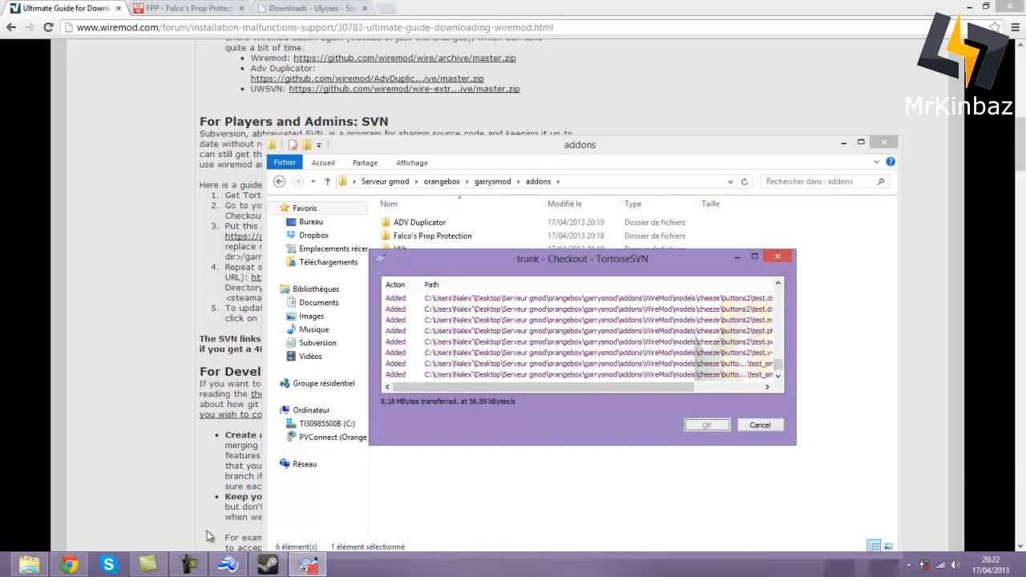
- Dismiss the finished revision 2088 checkout report and verify WireMod now holds about 45 MB
{"action": "left_click", "coordinate": [204, 574]}
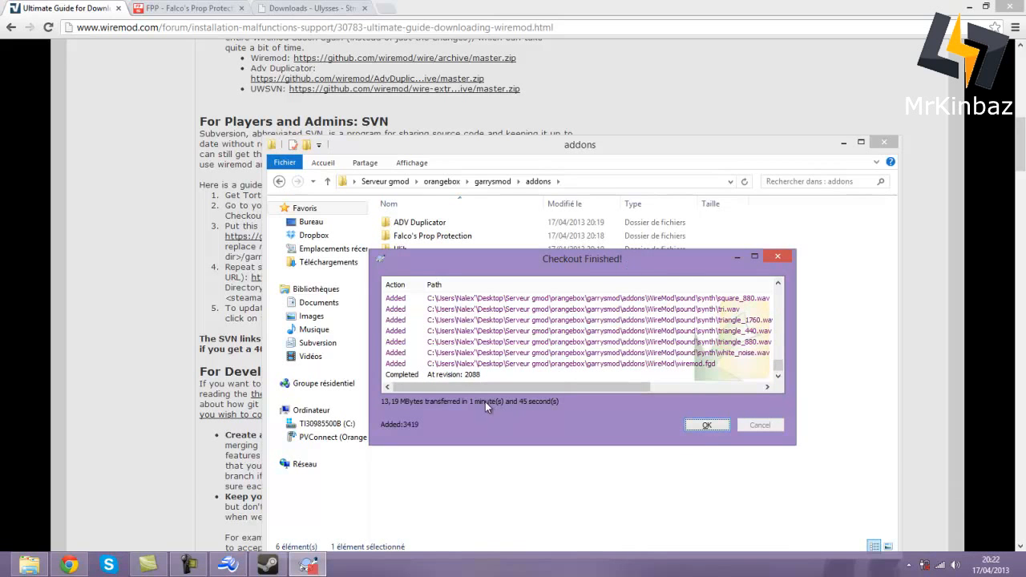
{"action": "left_click", "coordinate": [708, 431]}
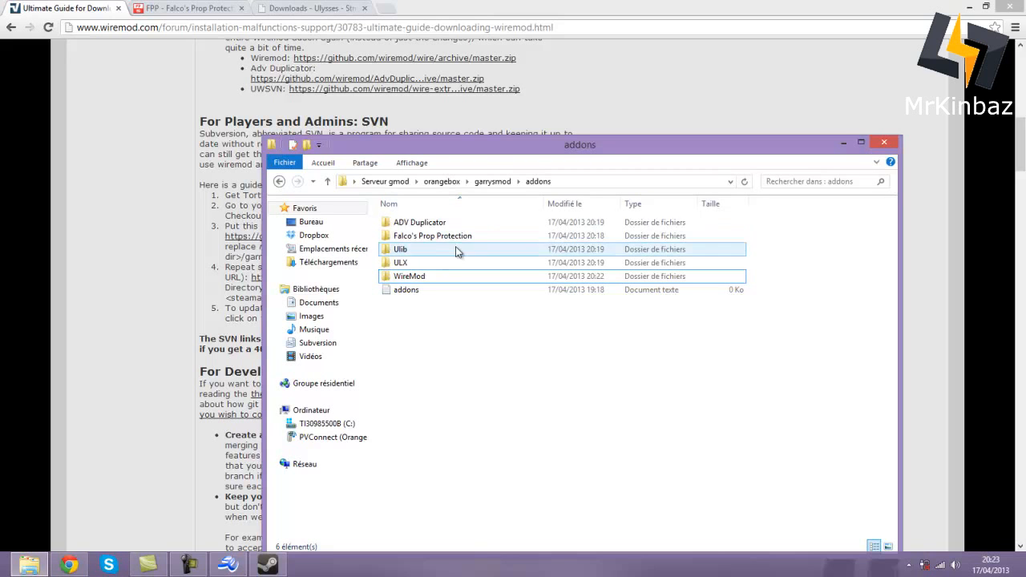
{"action": "left_click", "coordinate": [142, 292]}
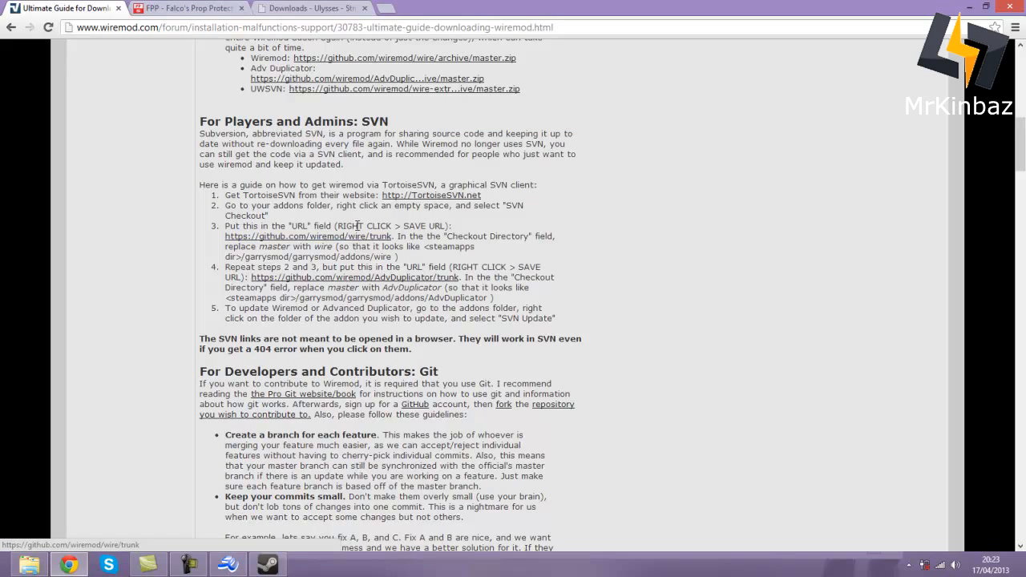
{"action": "left_click", "coordinate": [29, 565]}
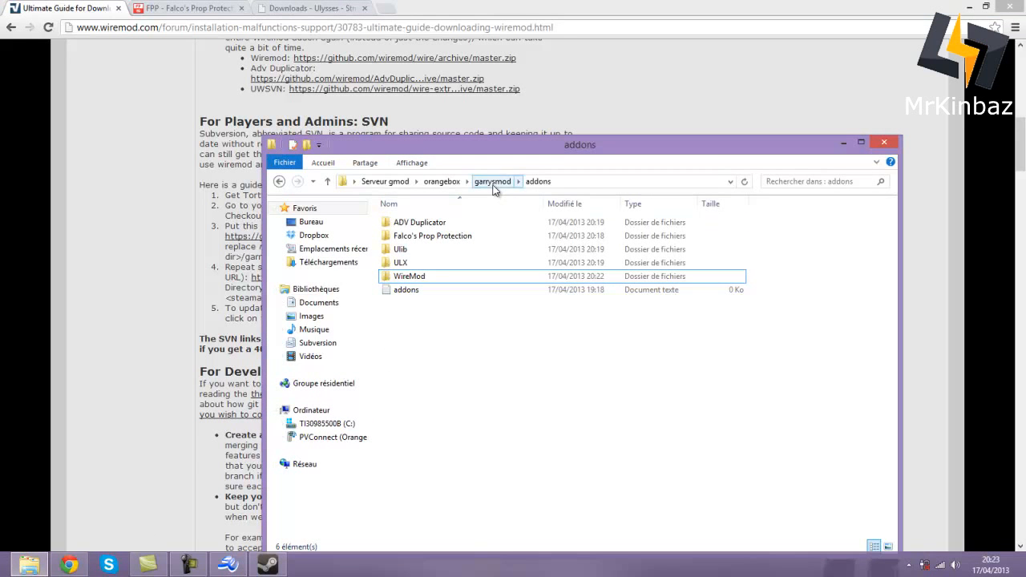
{"action": "left_click", "coordinate": [410, 277]}
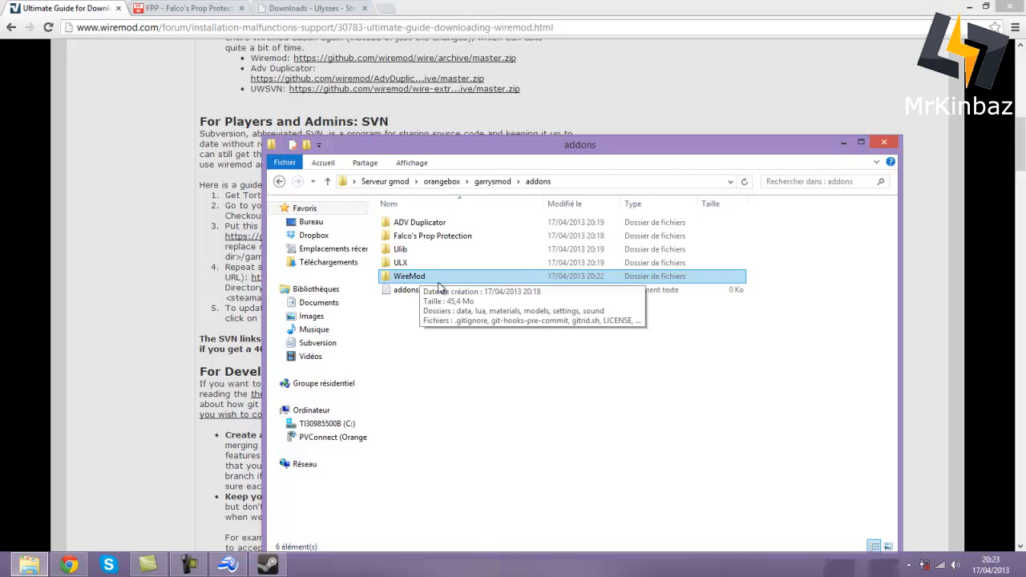
{"action": "left_click", "coordinate": [507, 306]}
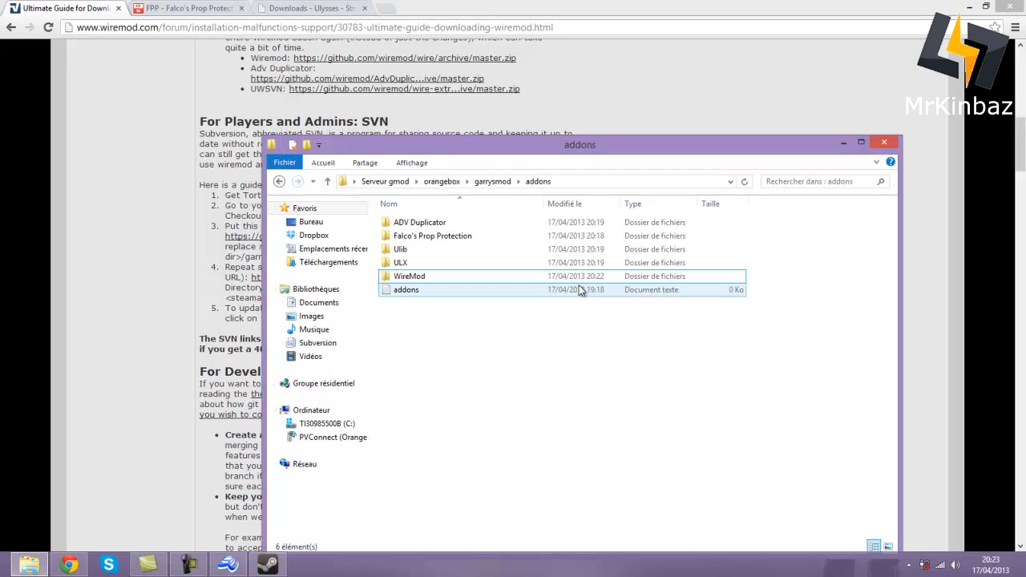
- Copy the AdvDuplicator SVN trunk address from the download guide
{"action": "left_click", "coordinate": [238, 185]}
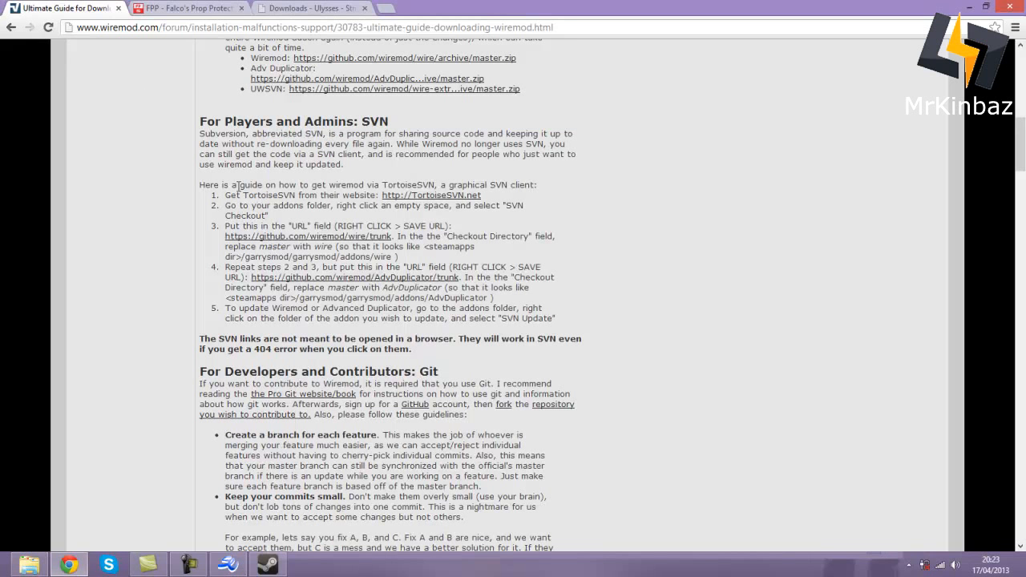
{"action": "right_click", "coordinate": [333, 279]}
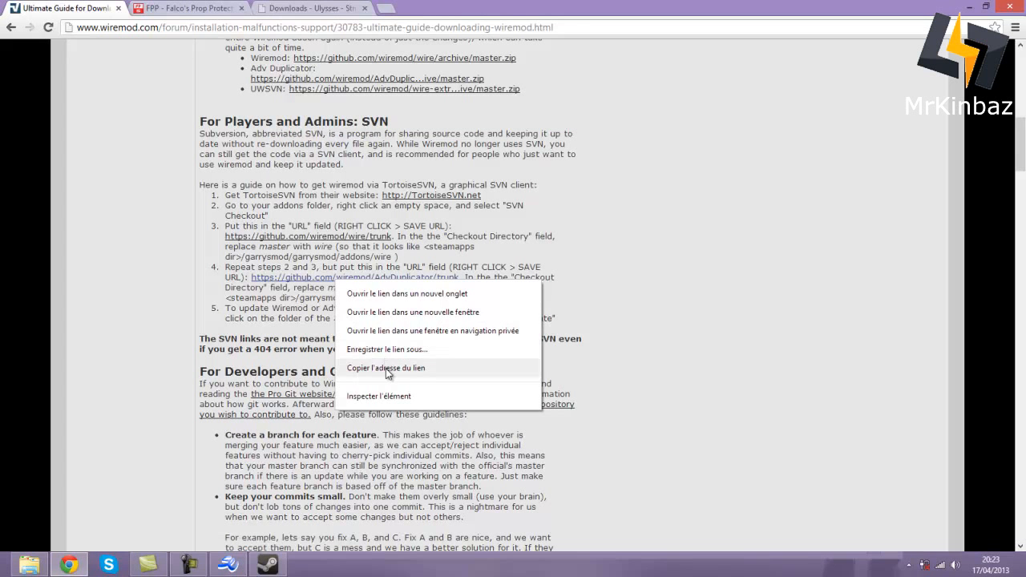
{"action": "left_click", "coordinate": [386, 368]}
- Check out the AdvDuplicator trunk into ADV Duplicator at revision 92, then close the guide tab
{"action": "left_click", "coordinate": [29, 565]}
{"action": "left_click", "coordinate": [428, 225]}
{"action": "right_click", "coordinate": [429, 225]}
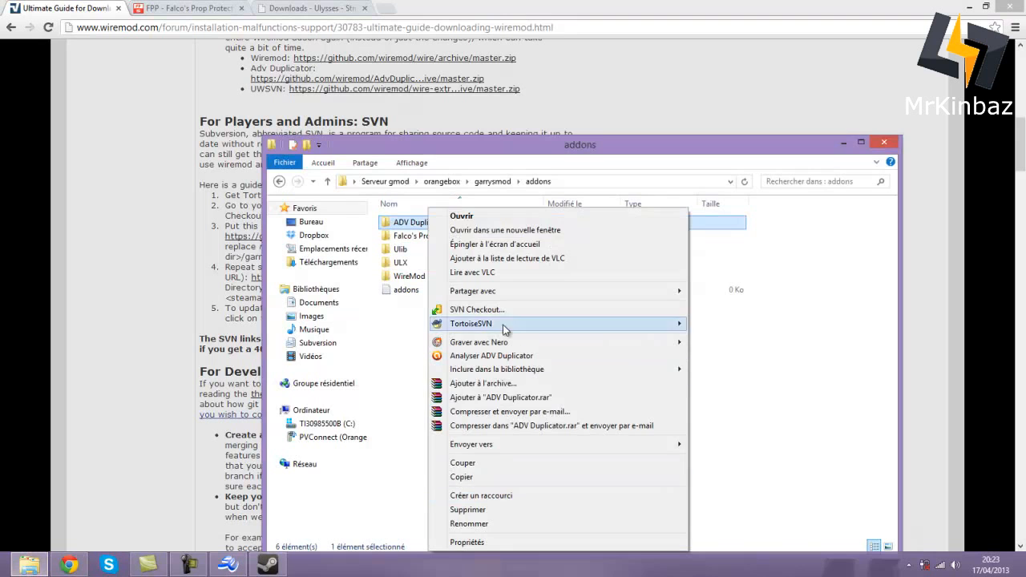
{"action": "left_click", "coordinate": [498, 310]}
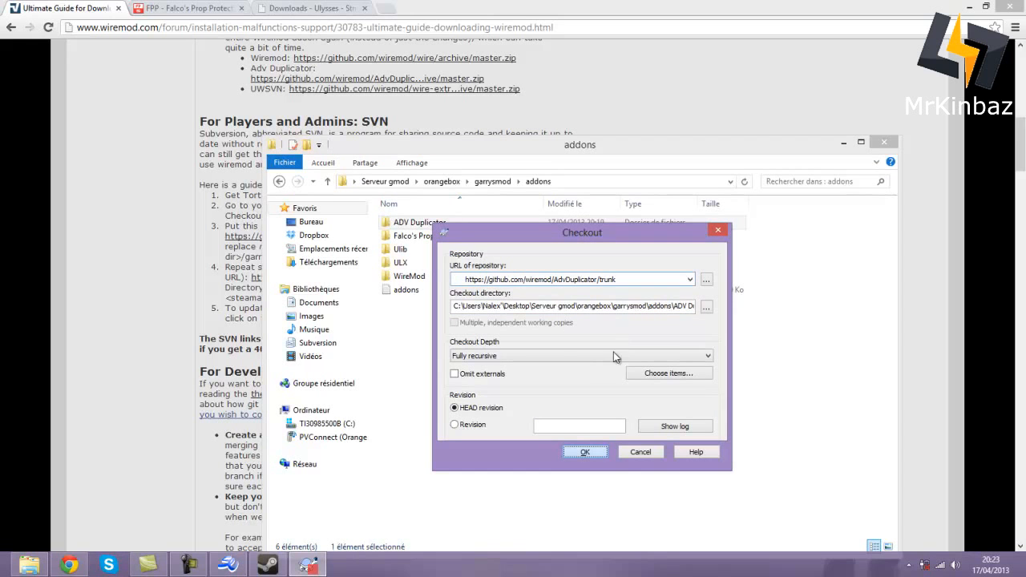
{"action": "left_click", "coordinate": [583, 453]}
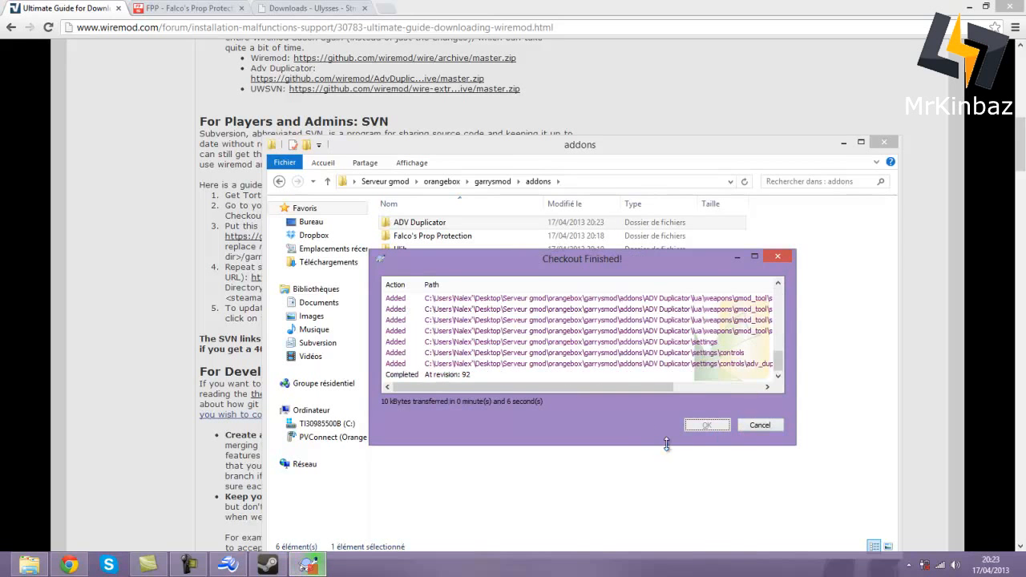
{"action": "left_click", "coordinate": [706, 426]}
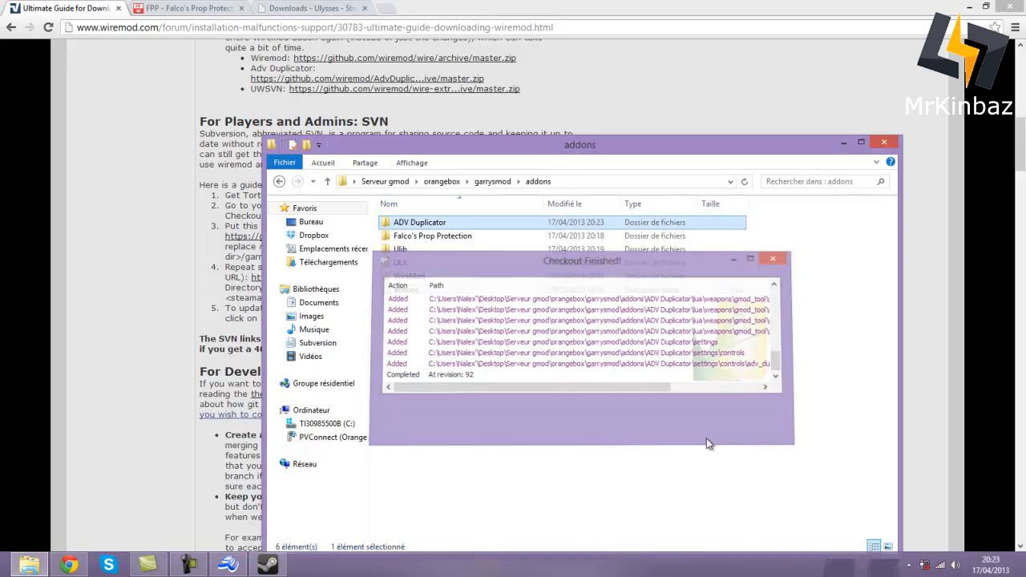
{"action": "left_click", "coordinate": [105, 156]}
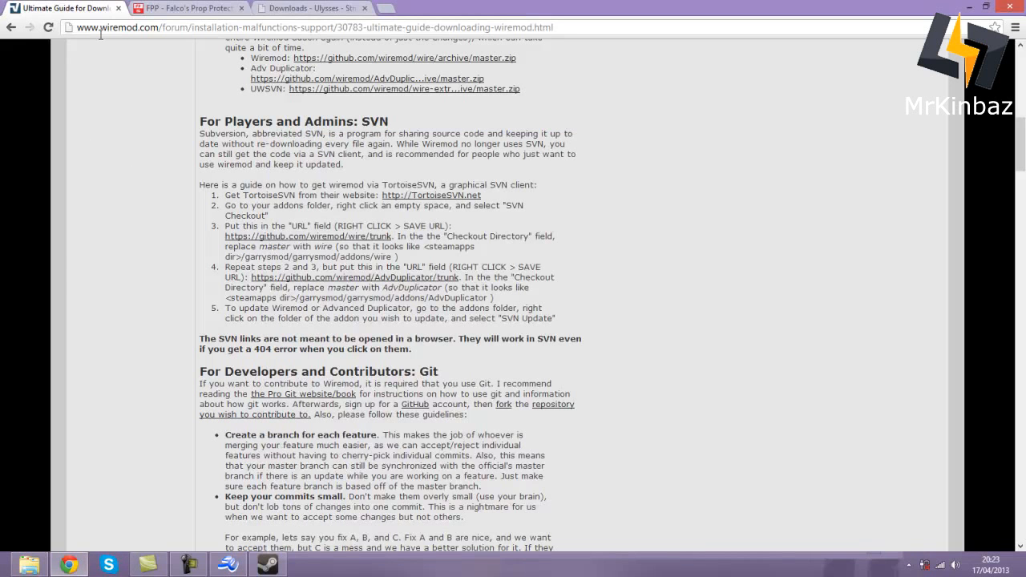
{"action": "left_click", "coordinate": [119, 8]}
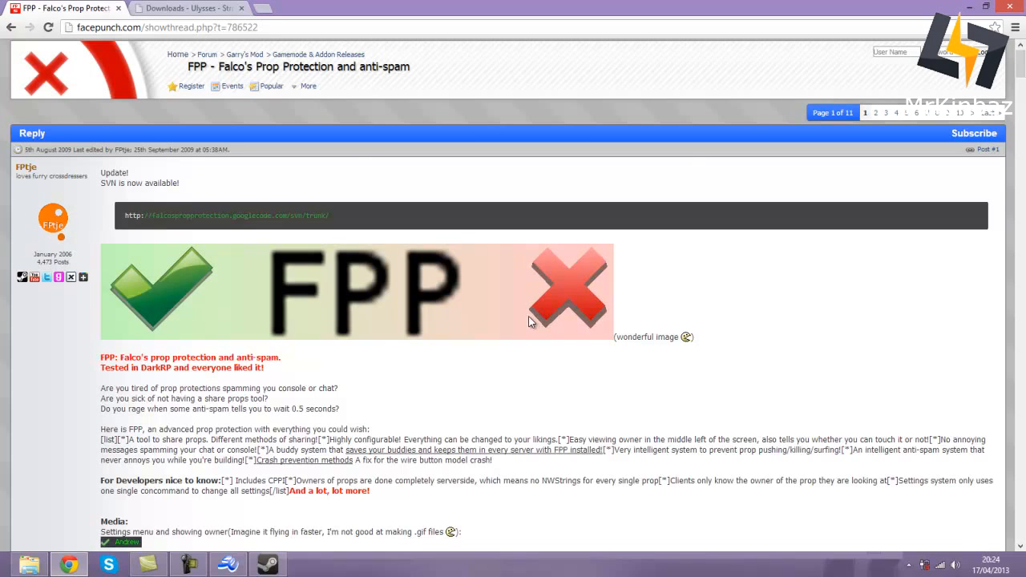
{"action": "scroll", "coordinate": [321, 261], "scroll_direction": "down", "scroll_amount": 2}
{"action": "scroll", "coordinate": [340, 279], "scroll_direction": "up", "scroll_amount": 2}
{"action": "scroll", "coordinate": [469, 248], "scroll_direction": "down", "scroll_amount": 9}
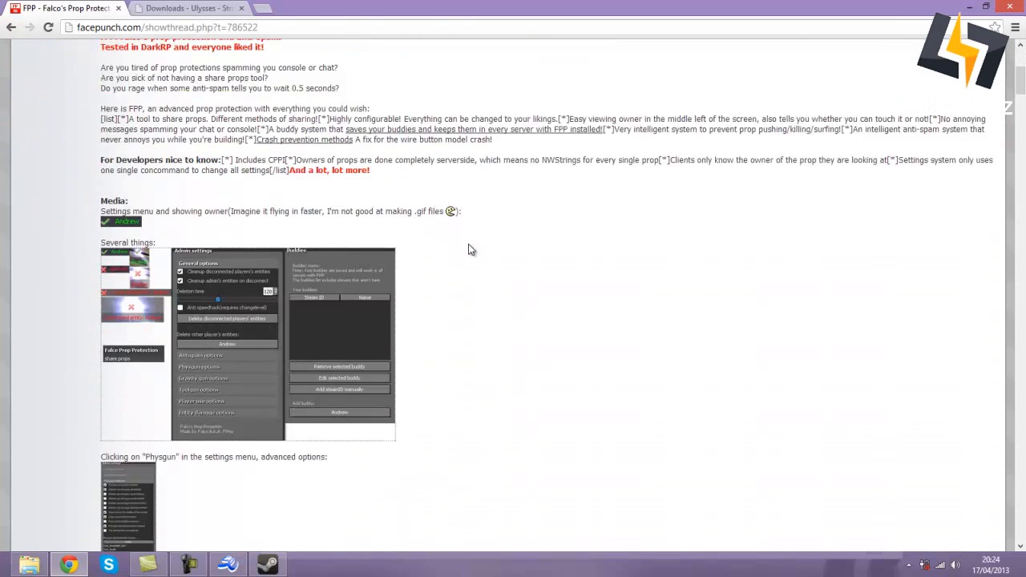
{"action": "scroll", "coordinate": [470, 253], "scroll_direction": "up", "scroll_amount": 7}
{"action": "scroll", "coordinate": [472, 261], "scroll_direction": "up", "scroll_amount": 2}
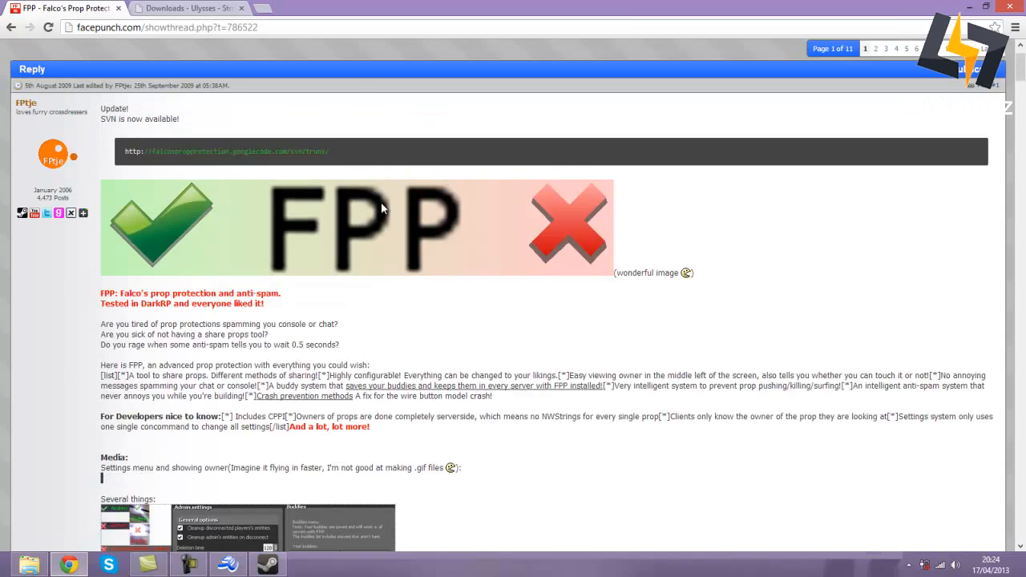
{"action": "scroll", "coordinate": [384, 224], "scroll_direction": "up", "scroll_amount": 1}
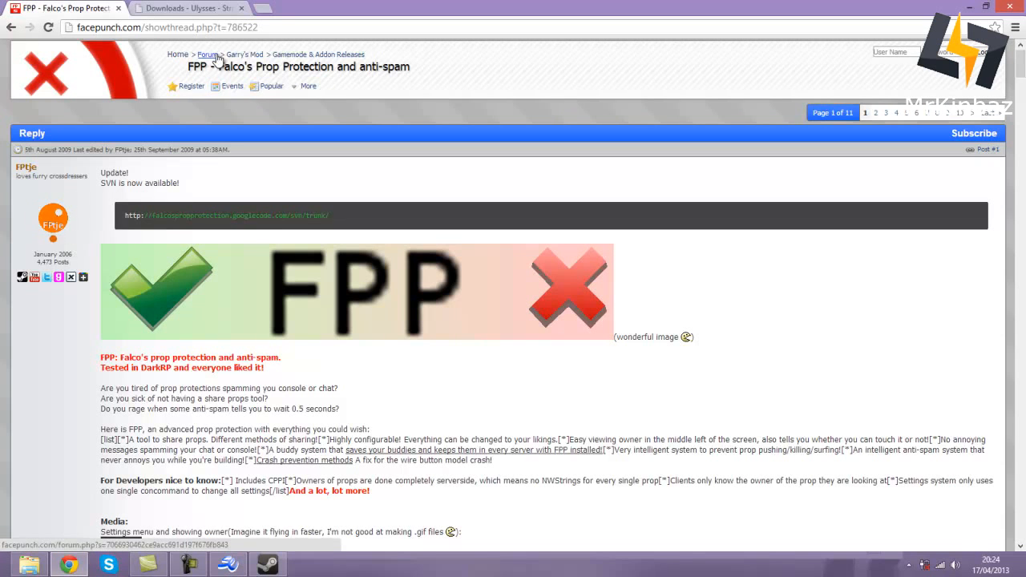
{"action": "left_click_drag", "start_coordinate": [257, 27], "coordinate": [147, 37]}
{"action": "key", "text": "BackSpace"}
{"action": "key", "text": "Return"}
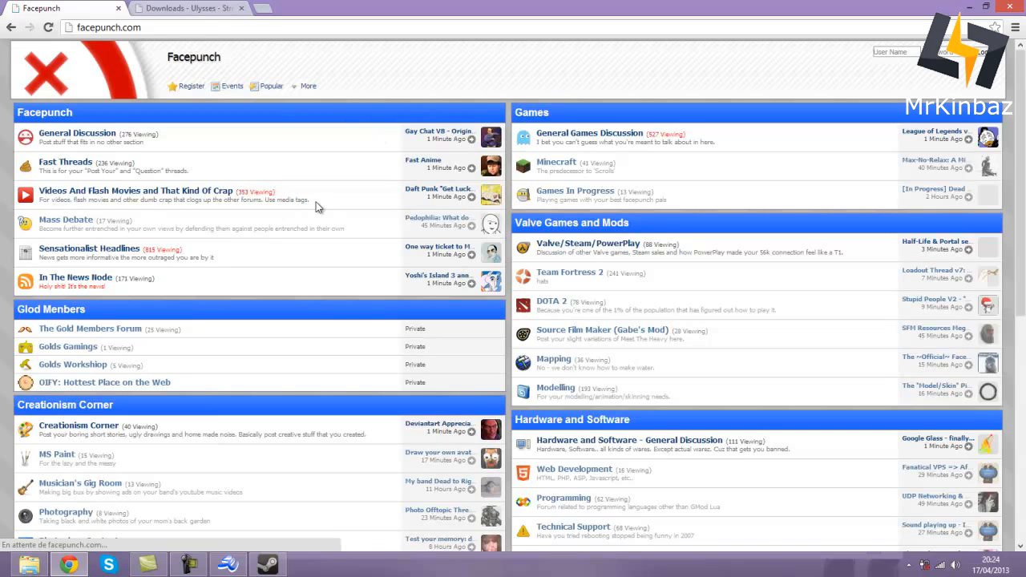
{"action": "scroll", "coordinate": [289, 208], "scroll_direction": "down", "scroll_amount": 1}
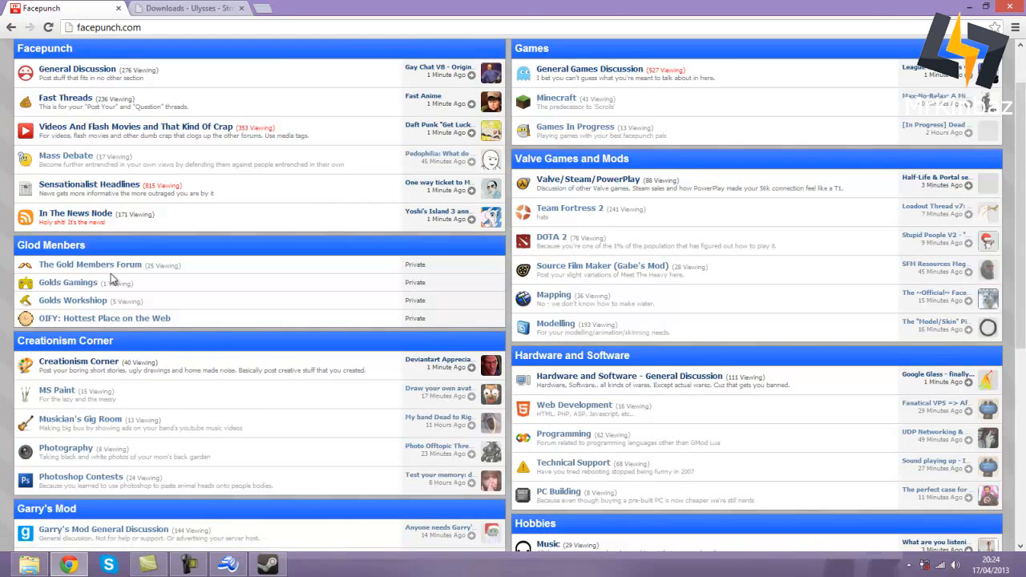
{"action": "scroll", "coordinate": [59, 144], "scroll_direction": "down", "scroll_amount": 1}
{"action": "scroll", "coordinate": [58, 145], "scroll_direction": "down", "scroll_amount": 2}
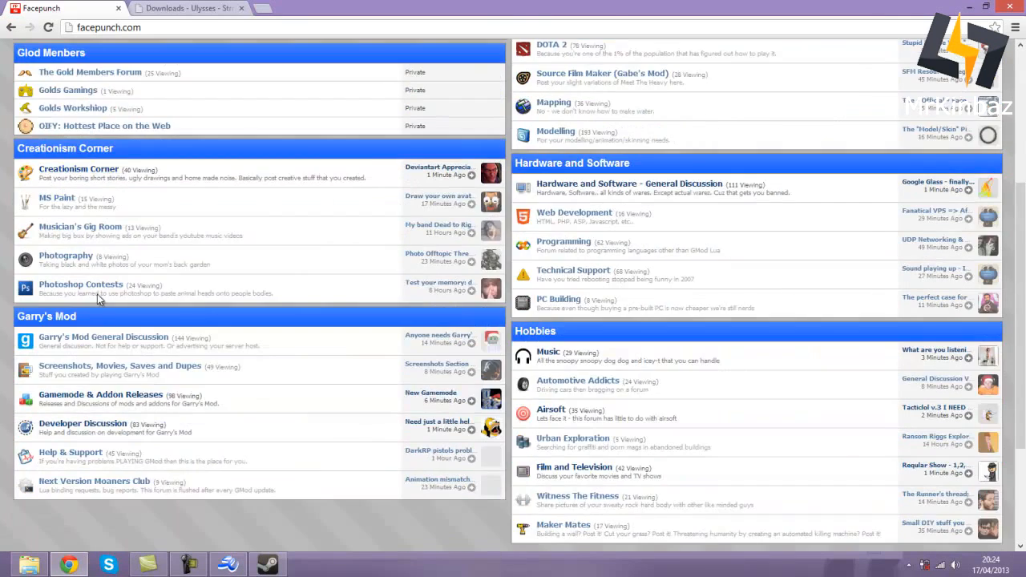
{"action": "left_click", "coordinate": [116, 338]}
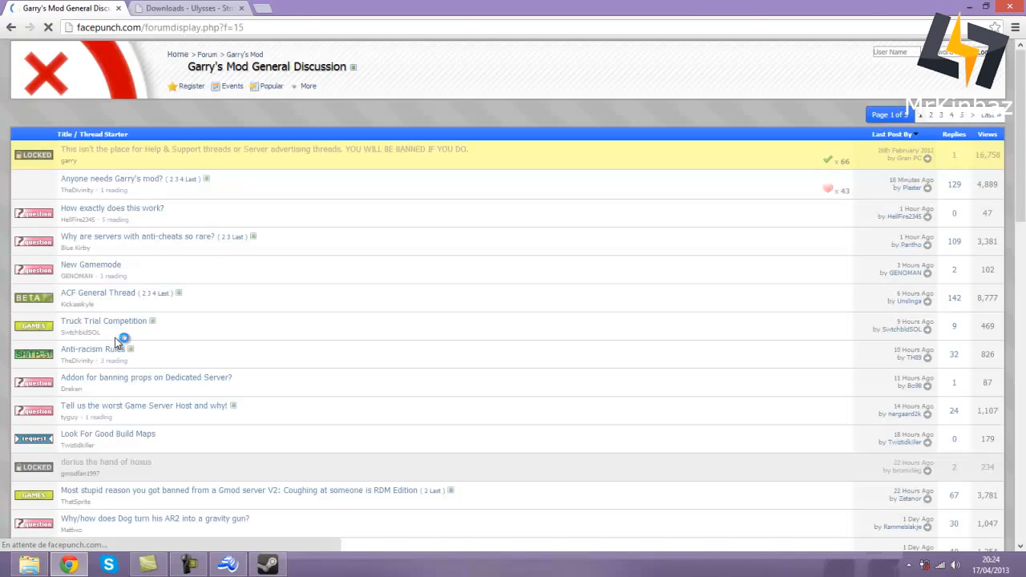
{"action": "scroll", "coordinate": [115, 342], "scroll_direction": "down", "scroll_amount": 8}
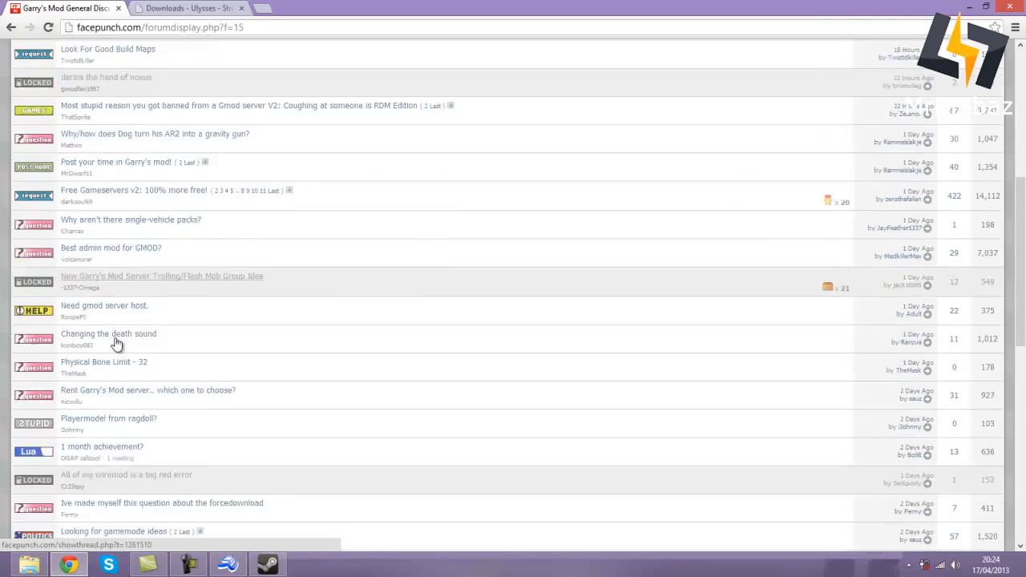
{"action": "scroll", "coordinate": [115, 342], "scroll_direction": "down", "scroll_amount": 4}
{"action": "scroll", "coordinate": [114, 337], "scroll_direction": "up", "scroll_amount": 14}
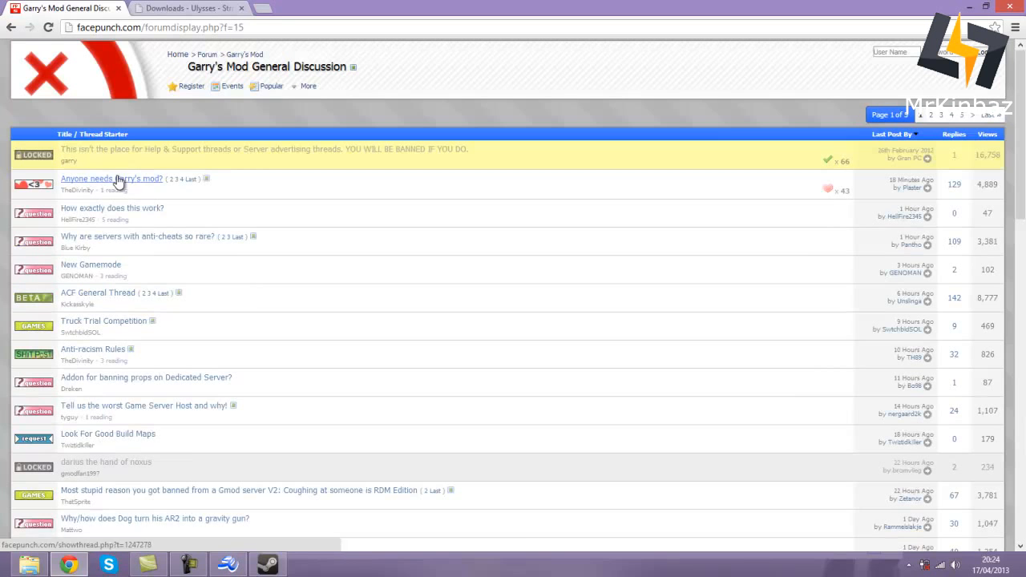
{"action": "left_click", "coordinate": [11, 28]}
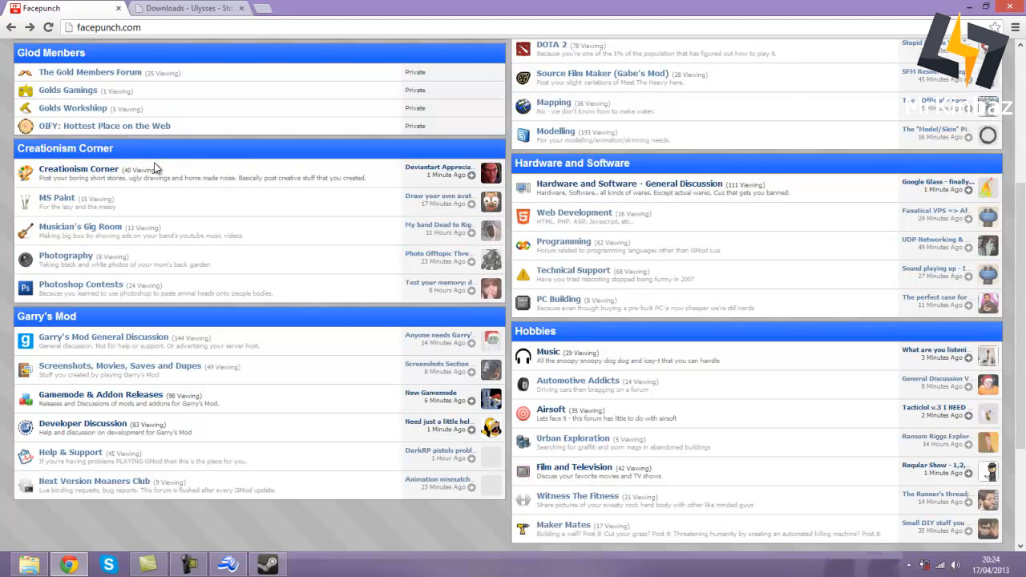
{"action": "scroll", "coordinate": [601, 250], "scroll_direction": "down", "scroll_amount": 3}
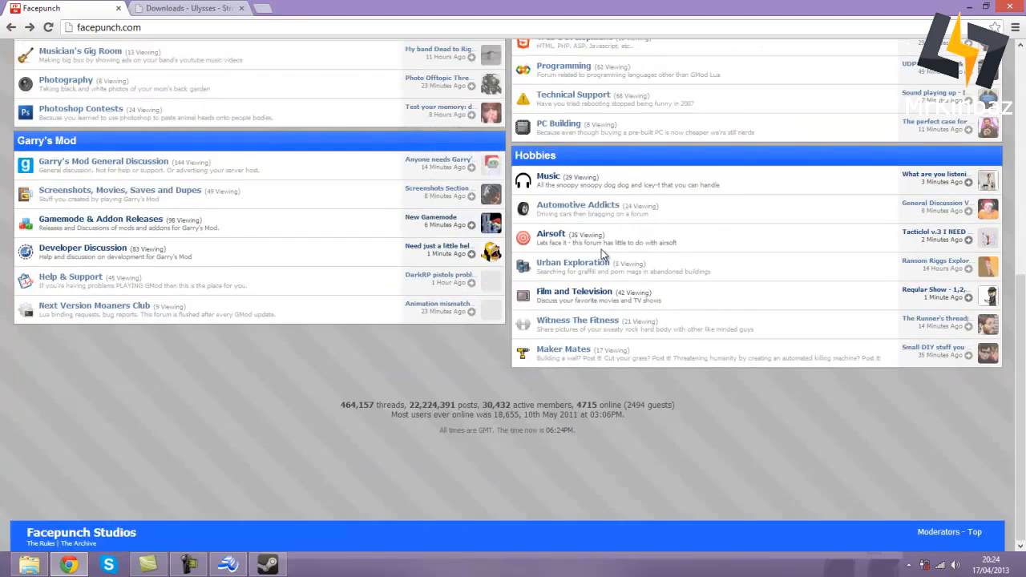
{"action": "scroll", "coordinate": [601, 249], "scroll_direction": "up", "scroll_amount": 6}
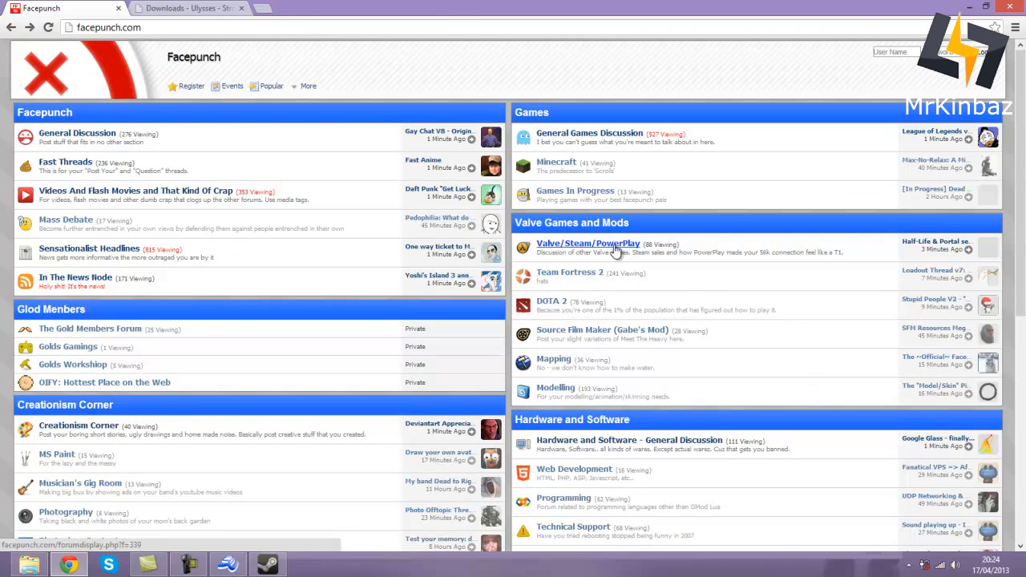
{"action": "left_click", "coordinate": [610, 245]}
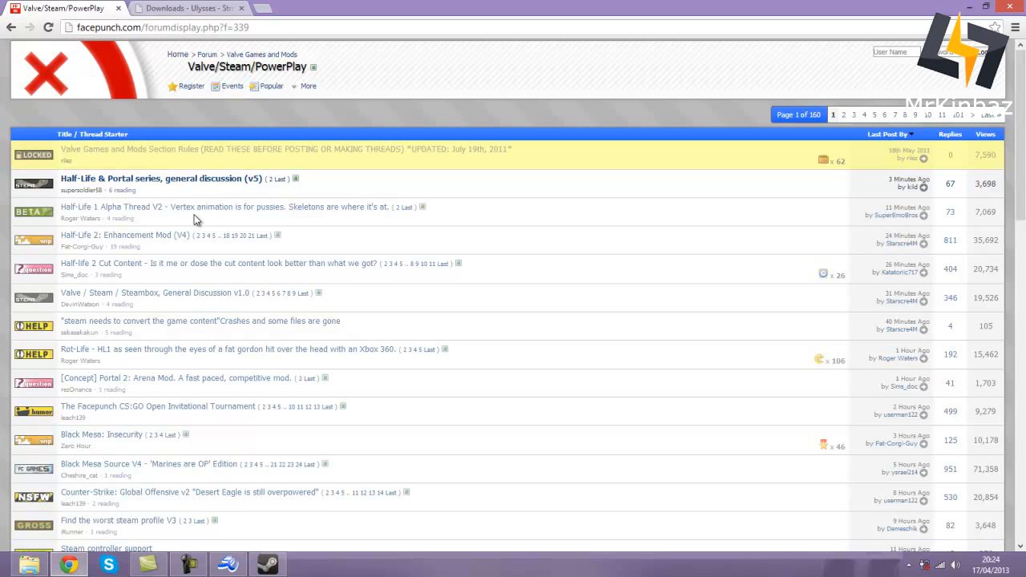
{"action": "left_click", "coordinate": [184, 154]}
{"action": "key", "text": "alt+Left"}
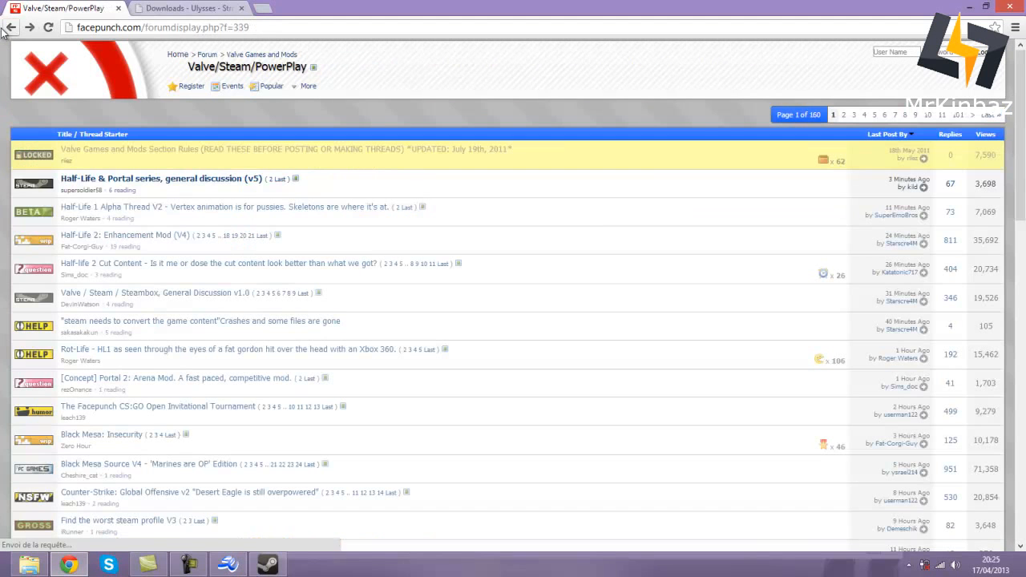
{"action": "left_click", "coordinate": [11, 27]}
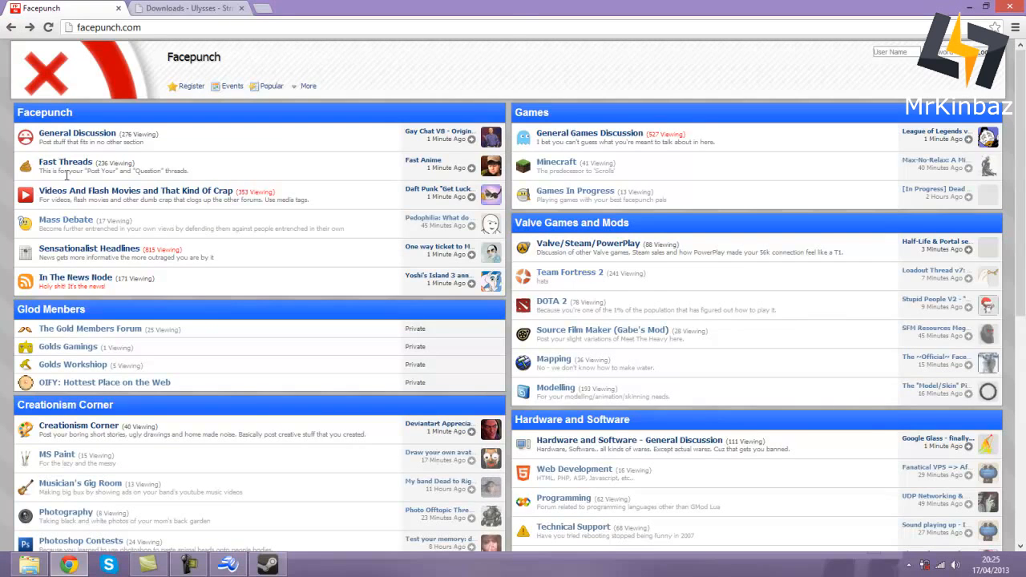
{"action": "scroll", "coordinate": [132, 260], "scroll_direction": "down", "scroll_amount": 3}
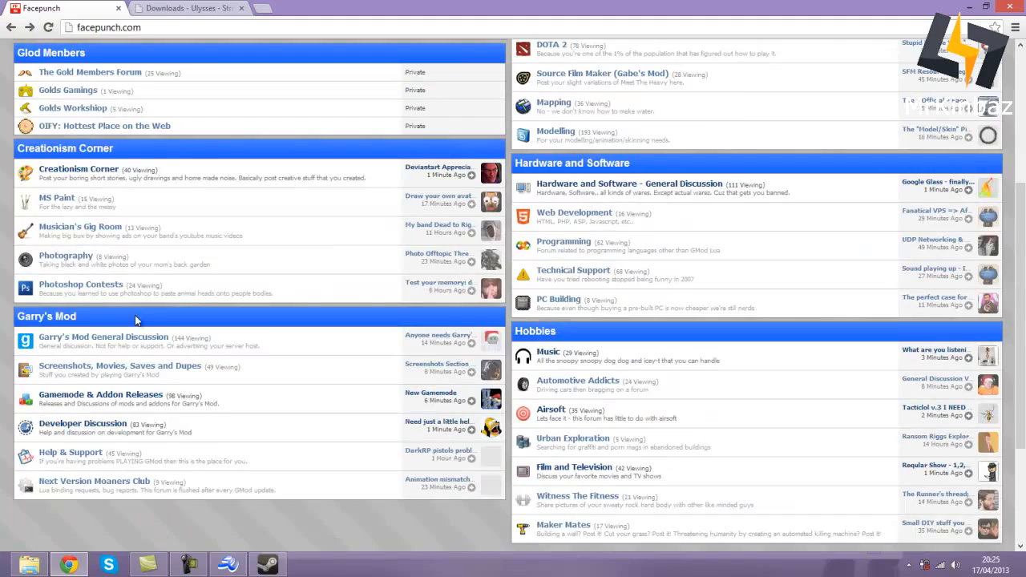
{"action": "scroll", "coordinate": [137, 329], "scroll_direction": "up", "scroll_amount": 3}
{"action": "scroll", "coordinate": [120, 377], "scroll_direction": "down", "scroll_amount": 2}
{"action": "left_click", "coordinate": [72, 407]}
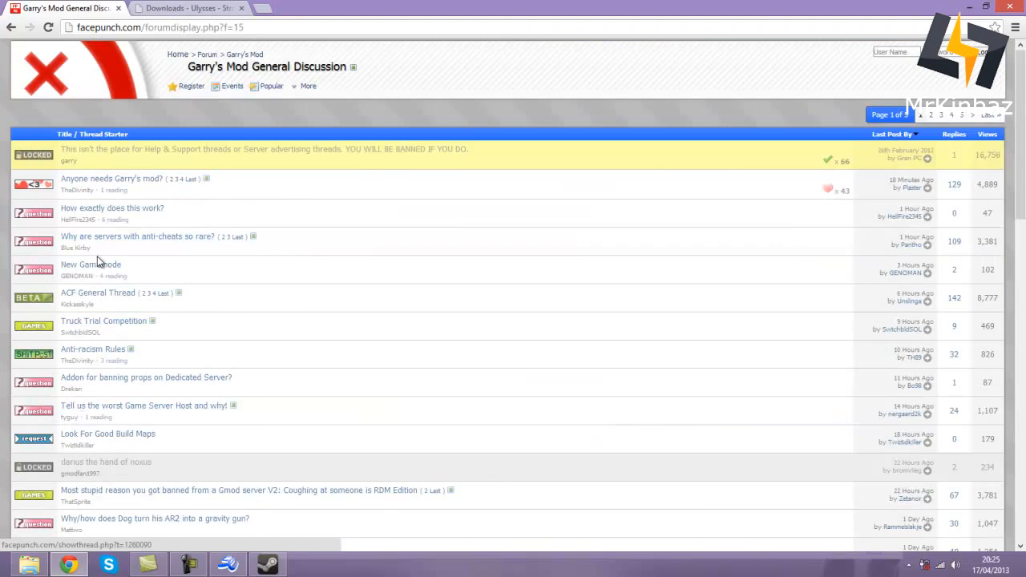
{"action": "scroll", "coordinate": [112, 312], "scroll_direction": "down", "scroll_amount": 3}
{"action": "mouse_move", "coordinate": [161, 324]}
{"action": "key", "text": "ctrl+f"}
{"action": "type", "text": "falco"}
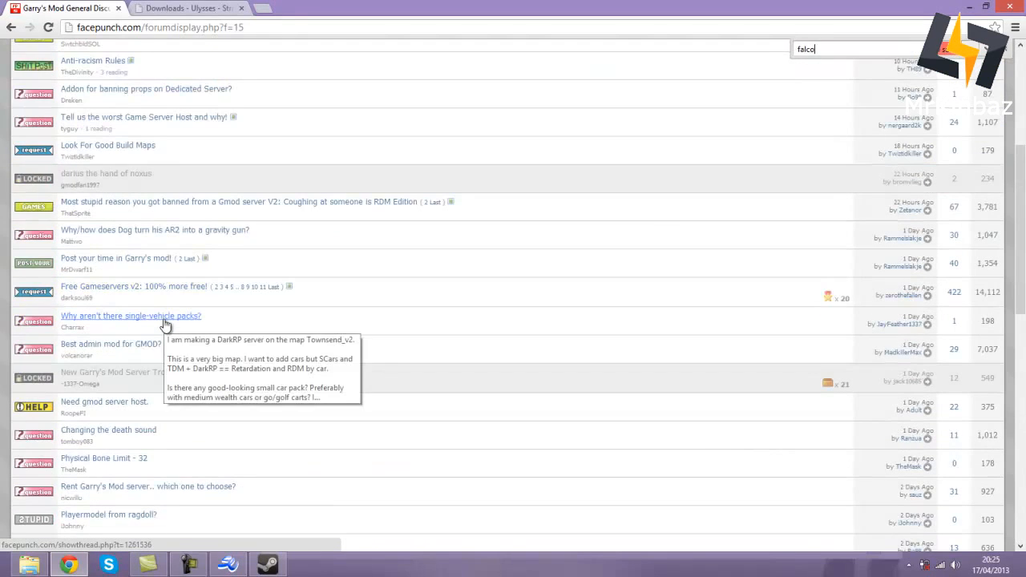
{"action": "key", "text": "BackSpace"}
{"action": "key", "text": "BackSpace"}
{"action": "key", "text": "BackSpace"}
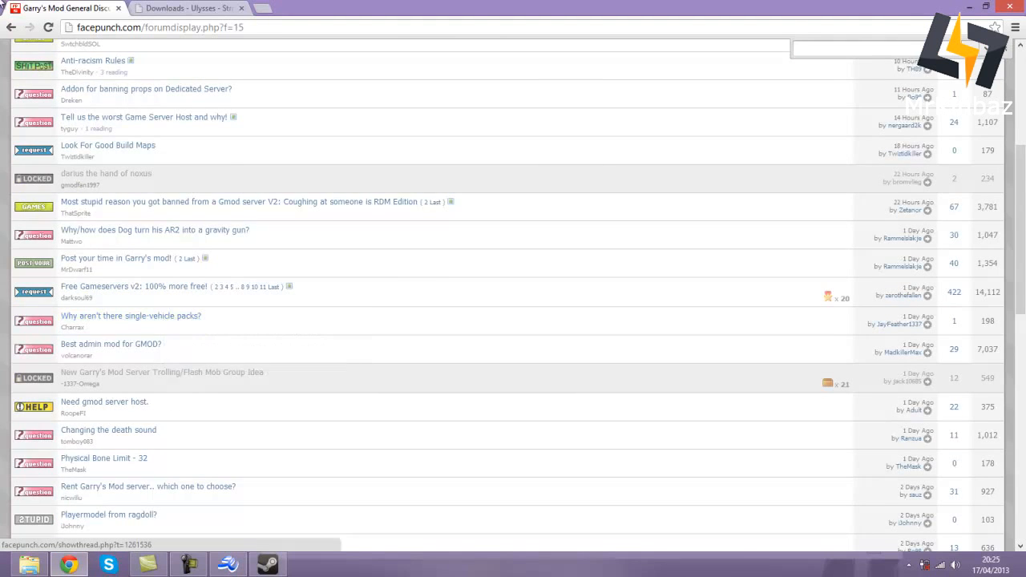
{"action": "scroll", "coordinate": [178, 397], "scroll_direction": "up", "scroll_amount": 4}
{"action": "left_click", "coordinate": [149, 153]}
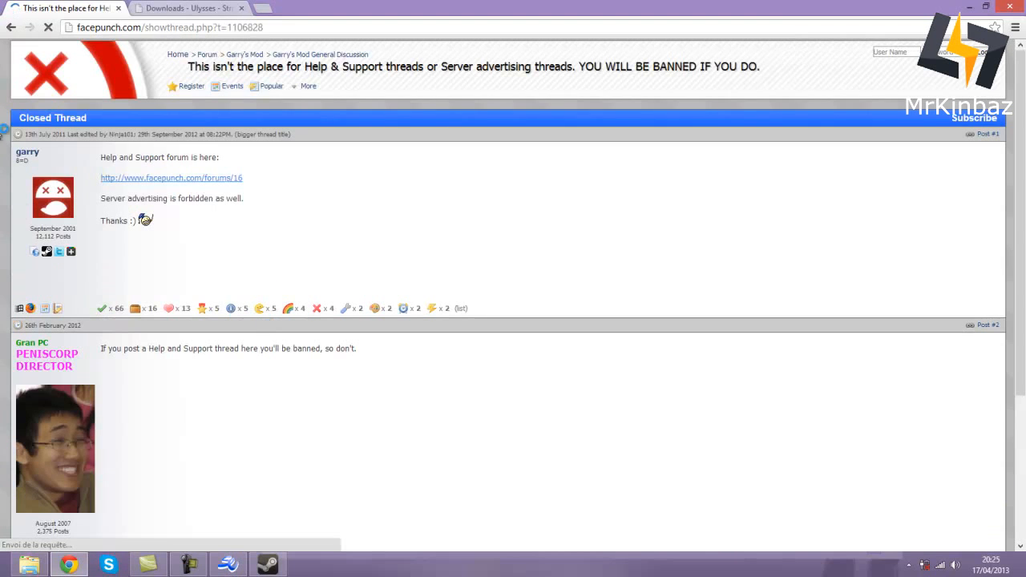
{"action": "left_click", "coordinate": [17, 29]}
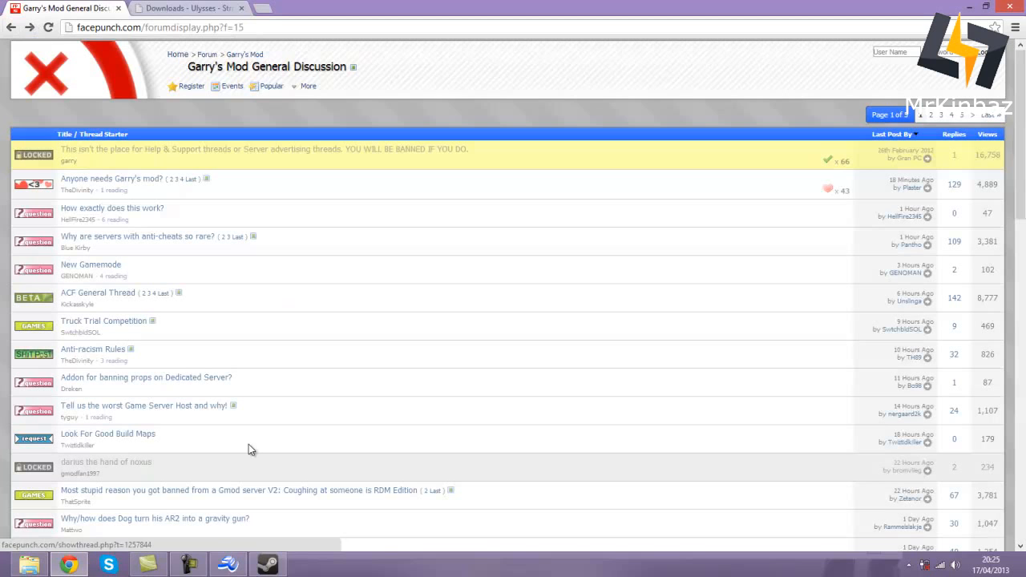
{"action": "left_click", "coordinate": [230, 566]}
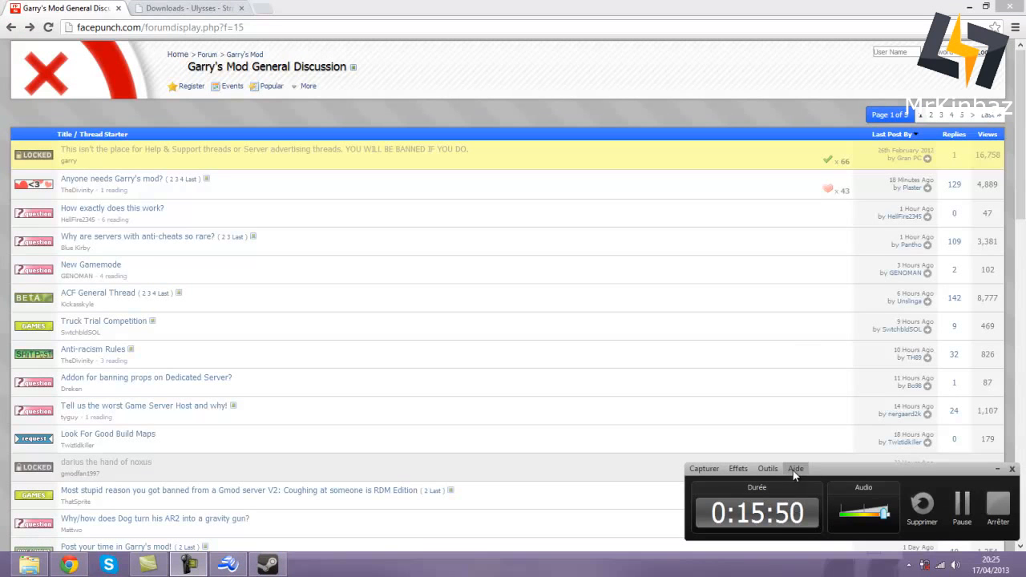
{"action": "left_click", "coordinate": [962, 503]}
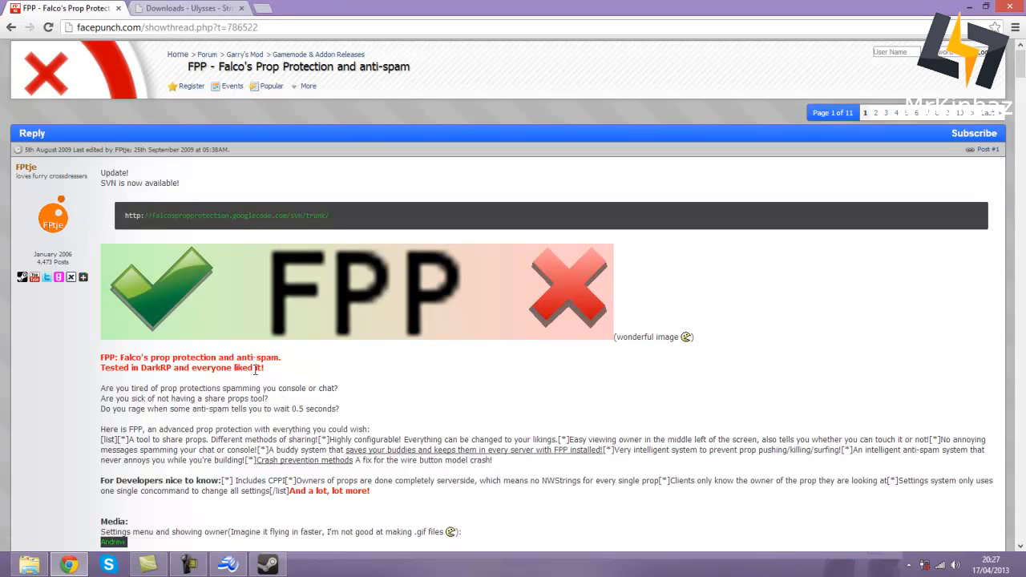
- Copy the FPP SVN repository address from the forum thread
{"action": "left_click_drag", "start_coordinate": [329, 215], "coordinate": [142, 215]}
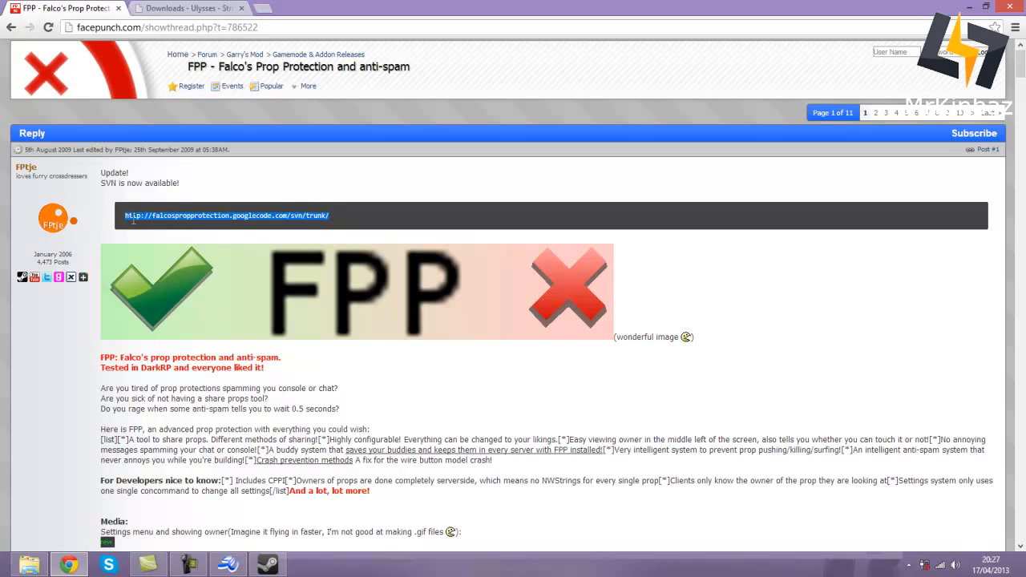
{"action": "right_click", "coordinate": [148, 218]}
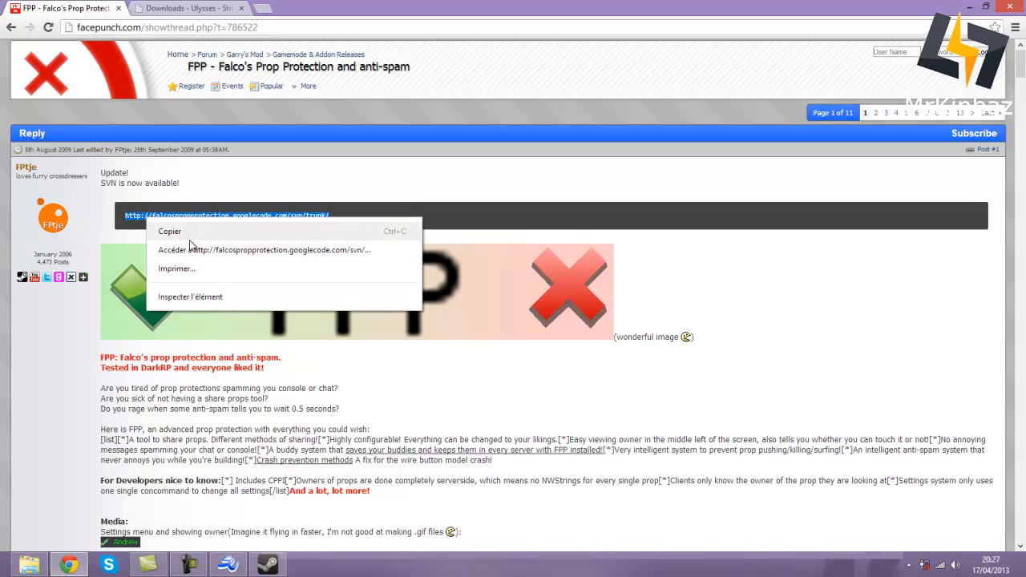
{"action": "left_click", "coordinate": [191, 234]}
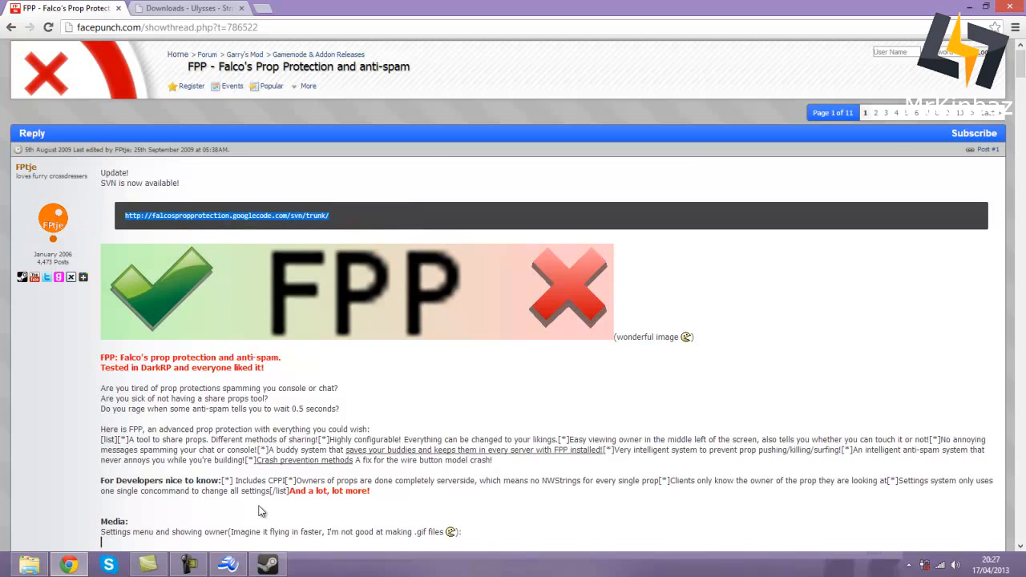
- Check out the FPP trunk into Falco's Prop Protection at revision 84 and open WE HAVE MOVED.txt
{"action": "left_click", "coordinate": [44, 565]}
{"action": "right_click", "coordinate": [412, 235]}
{"action": "left_click", "coordinate": [461, 309]}
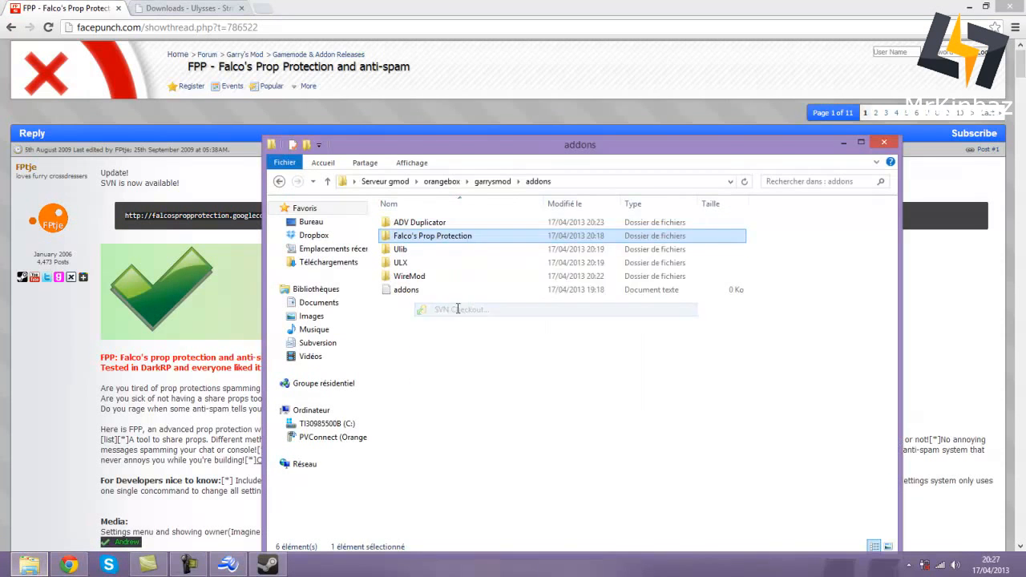
{"action": "left_click", "coordinate": [593, 453]}
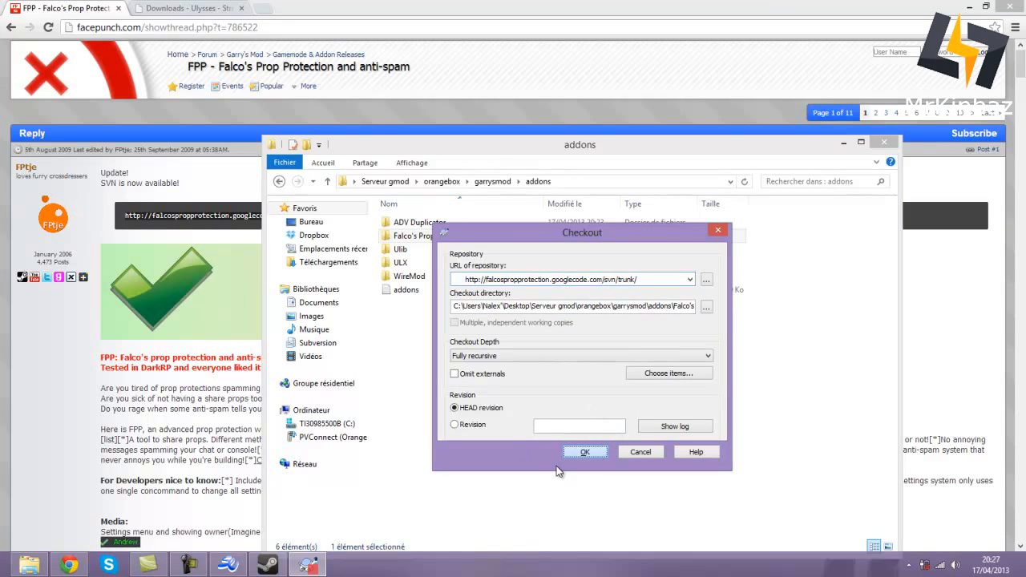
{"action": "key", "text": "Return"}
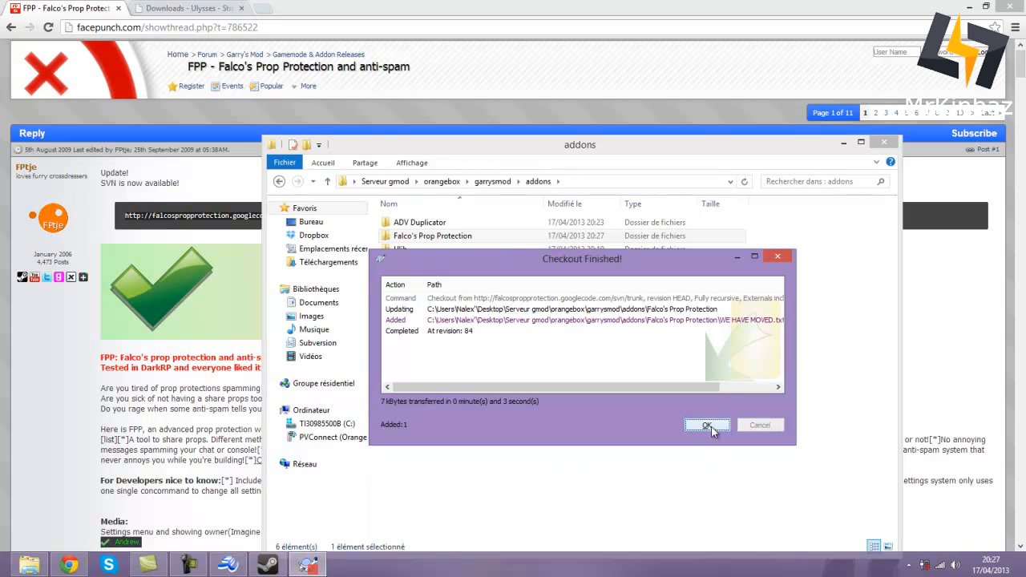
{"action": "mouse_move", "coordinate": [674, 387]}
{"action": "left_mouse_down"}
{"action": "mouse_move", "coordinate": [695, 386]}
{"action": "mouse_move", "coordinate": [673, 387]}
{"action": "left_mouse_up"}
{"action": "left_click", "coordinate": [707, 426]}
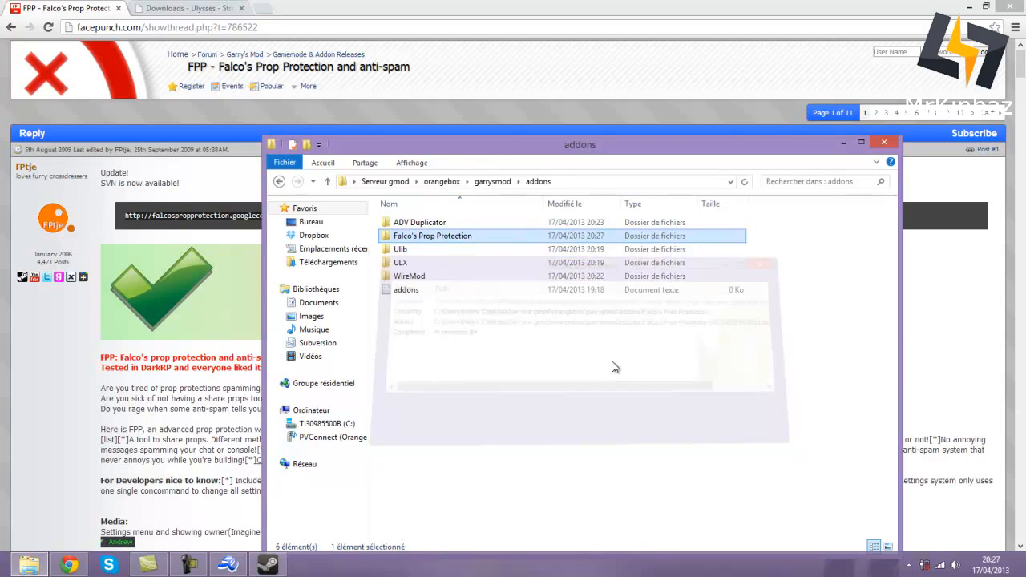
{"action": "double_click", "coordinate": [455, 245]}
{"action": "double_click", "coordinate": [441, 223]}
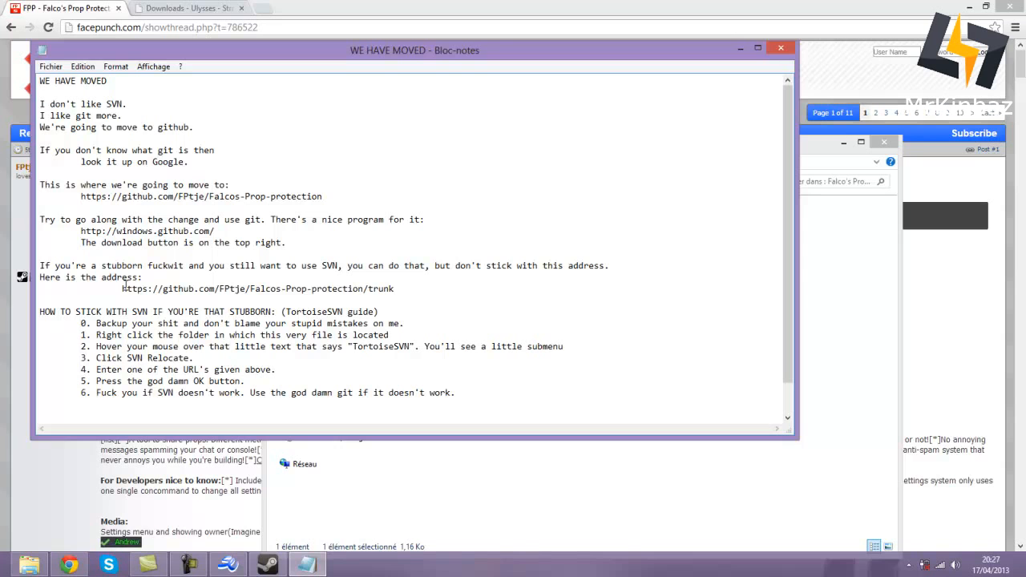
- Copy the new GitHub trunk address from the WE HAVE MOVED note and close Notepad
{"action": "left_click_drag", "start_coordinate": [122, 286], "coordinate": [395, 289]}
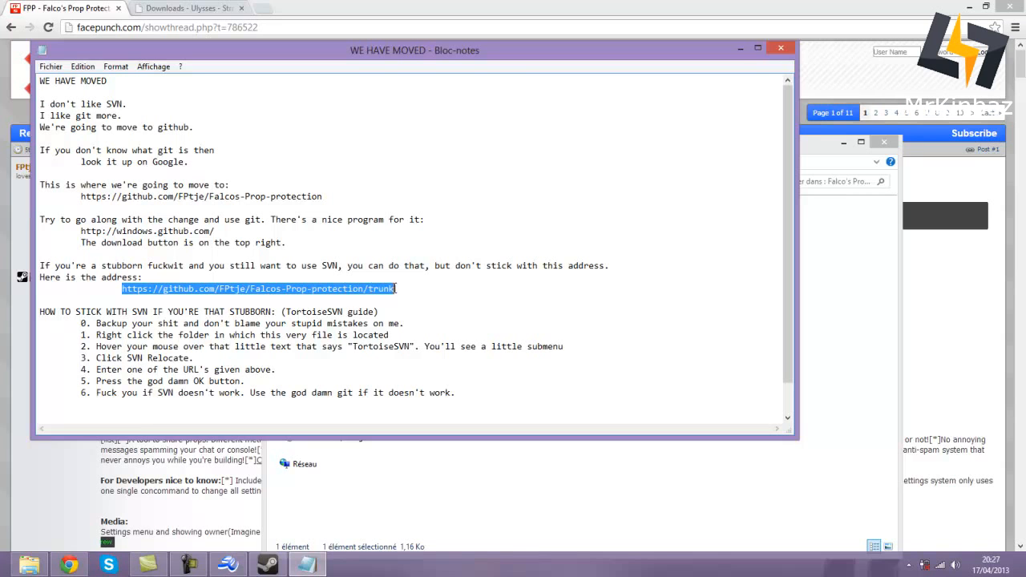
{"action": "right_click", "coordinate": [367, 287]}
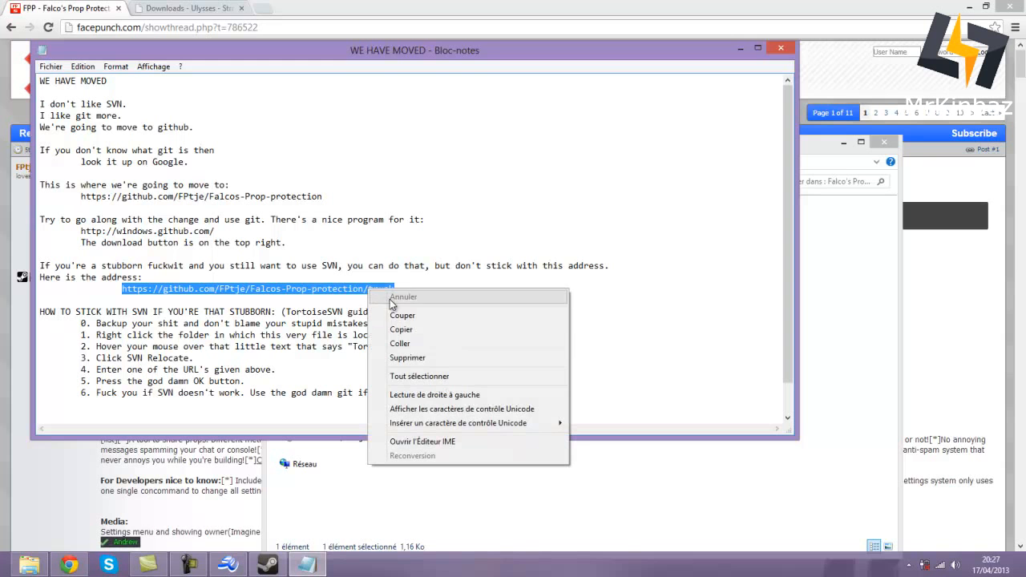
{"action": "left_click", "coordinate": [400, 330]}
{"action": "left_click", "coordinate": [776, 46]}
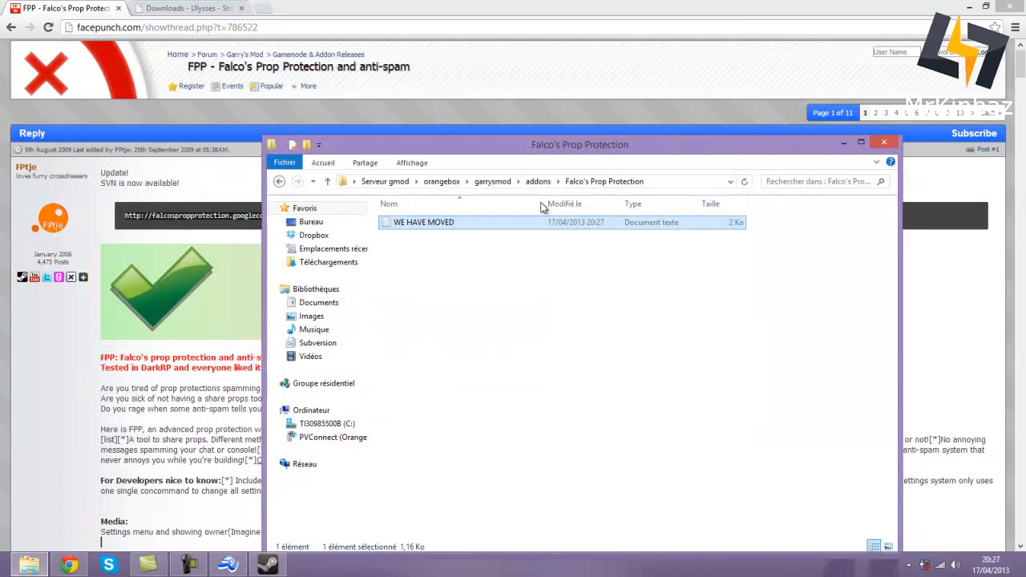
- Delete WE HAVE MOVED.txt and the old Falco's Prop Protection folder from addons
{"action": "right_click", "coordinate": [417, 222]}
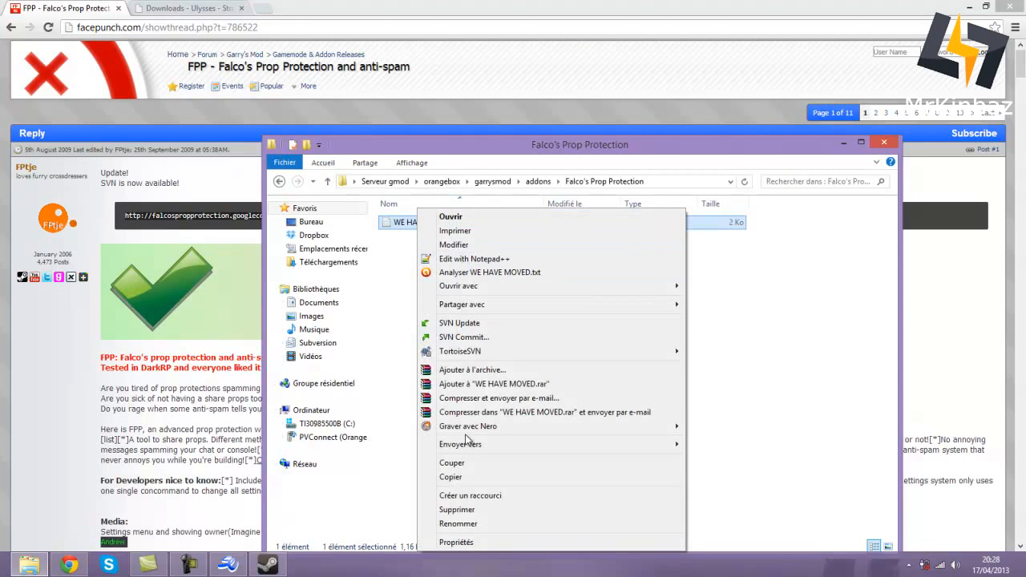
{"action": "left_click", "coordinate": [469, 510]}
{"action": "left_click", "coordinate": [286, 182]}
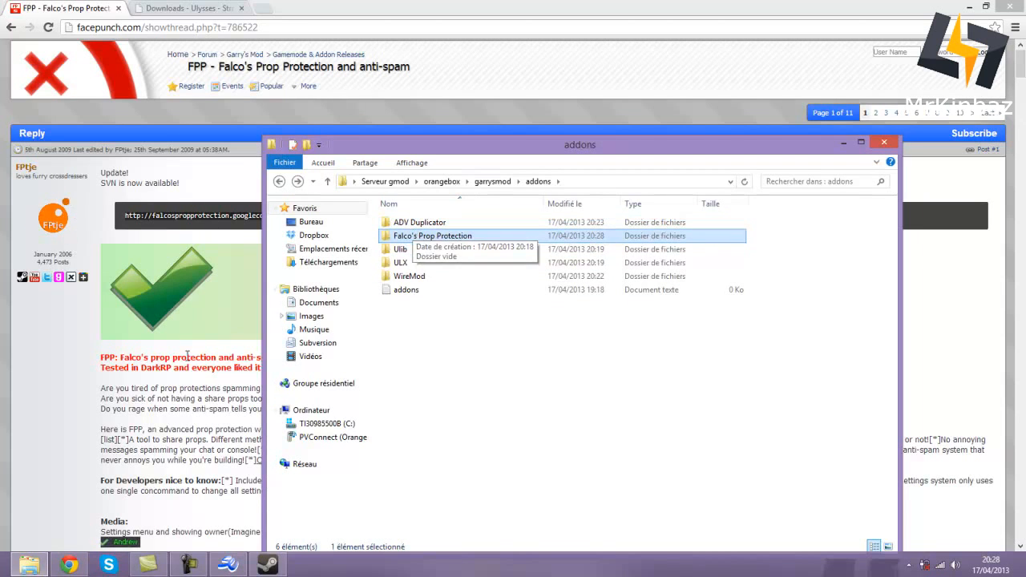
{"action": "left_click_drag", "start_coordinate": [408, 136], "coordinate": [452, 74]}
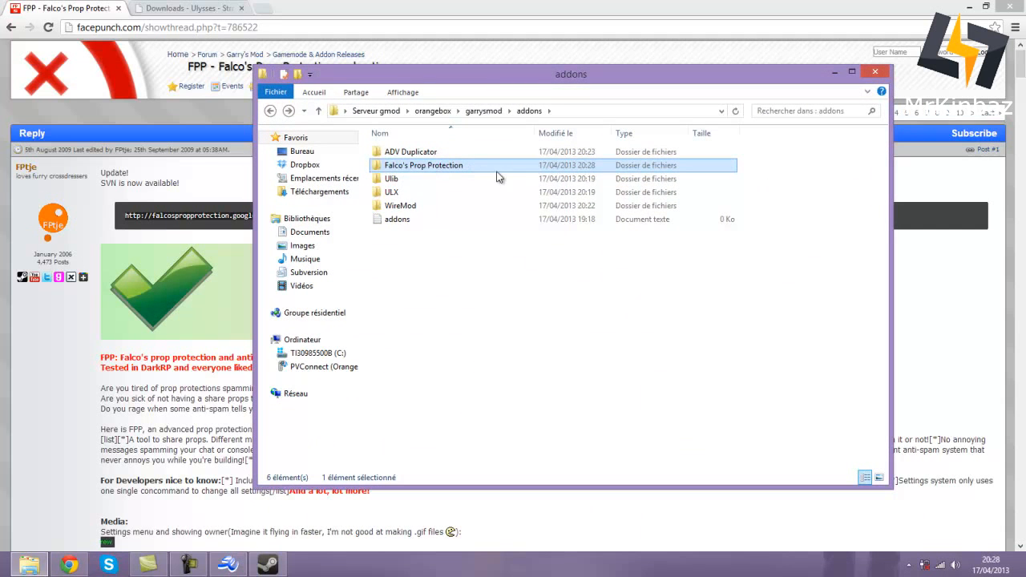
{"action": "right_click", "coordinate": [425, 165]}
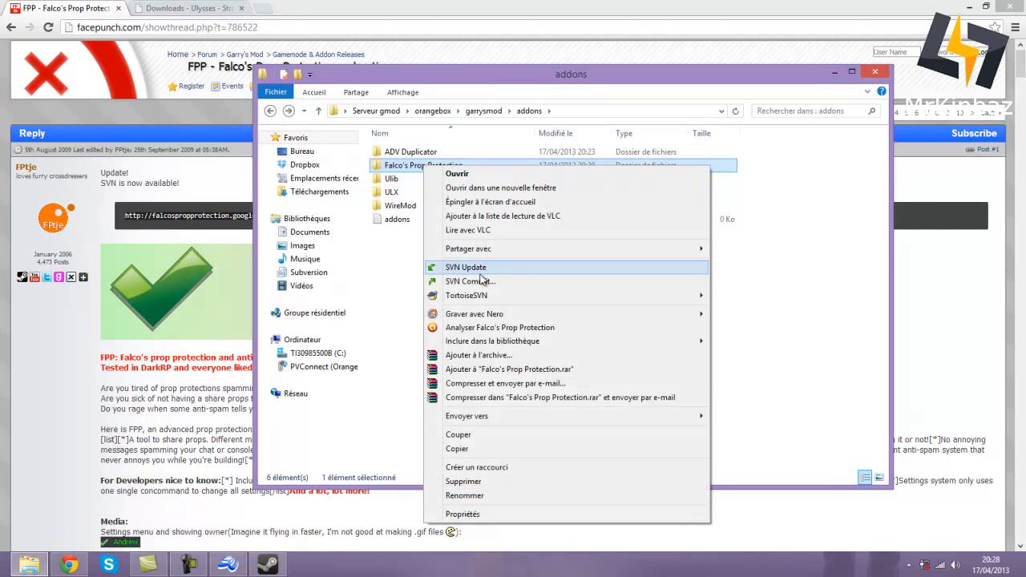
{"action": "mouse_move", "coordinate": [487, 298]}
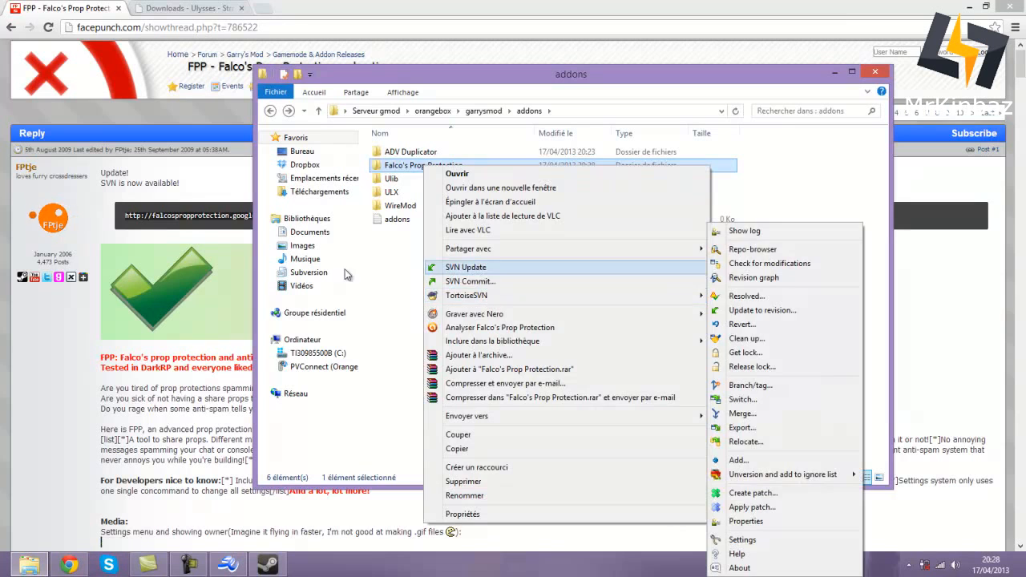
{"action": "left_click", "coordinate": [385, 274]}
{"action": "left_click", "coordinate": [399, 168]}
{"action": "right_click", "coordinate": [399, 167]}
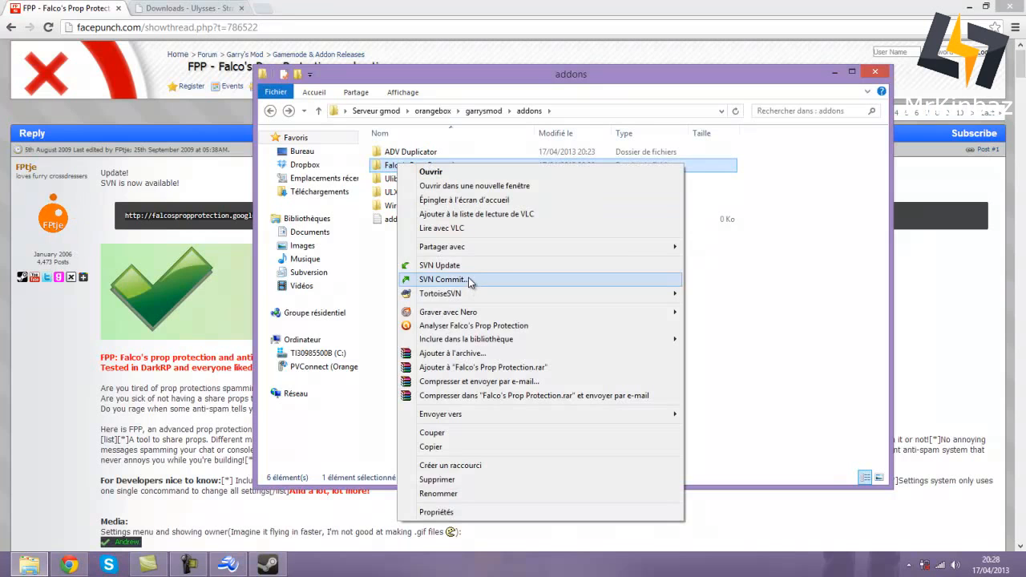
{"action": "key", "text": "Escape"}
{"action": "right_click", "coordinate": [506, 165]}
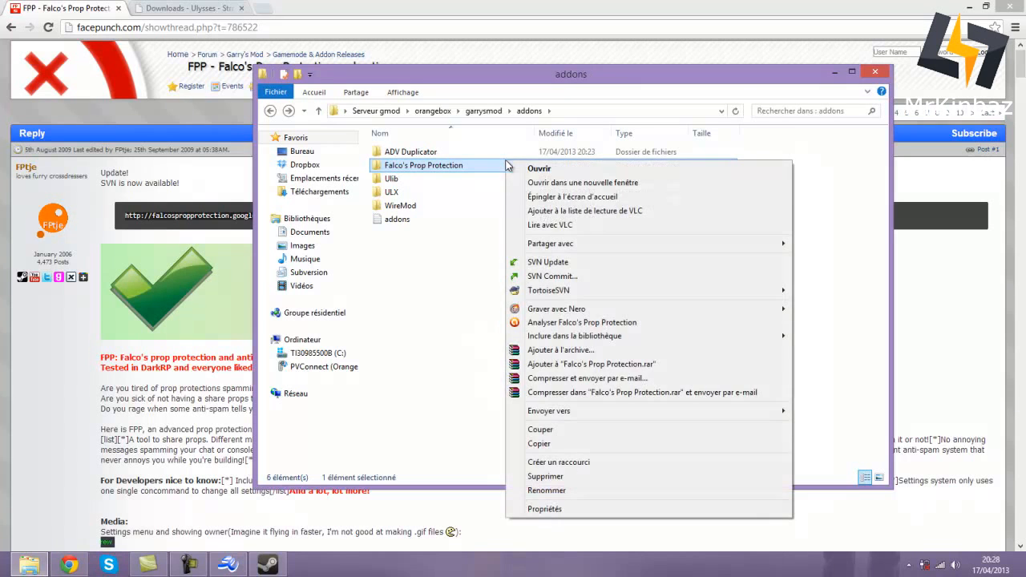
{"action": "left_click", "coordinate": [530, 472]}
- Create a new empty folder named Falco's Prop Protection and start an SVN checkout into it
{"action": "right_click", "coordinate": [461, 294]}
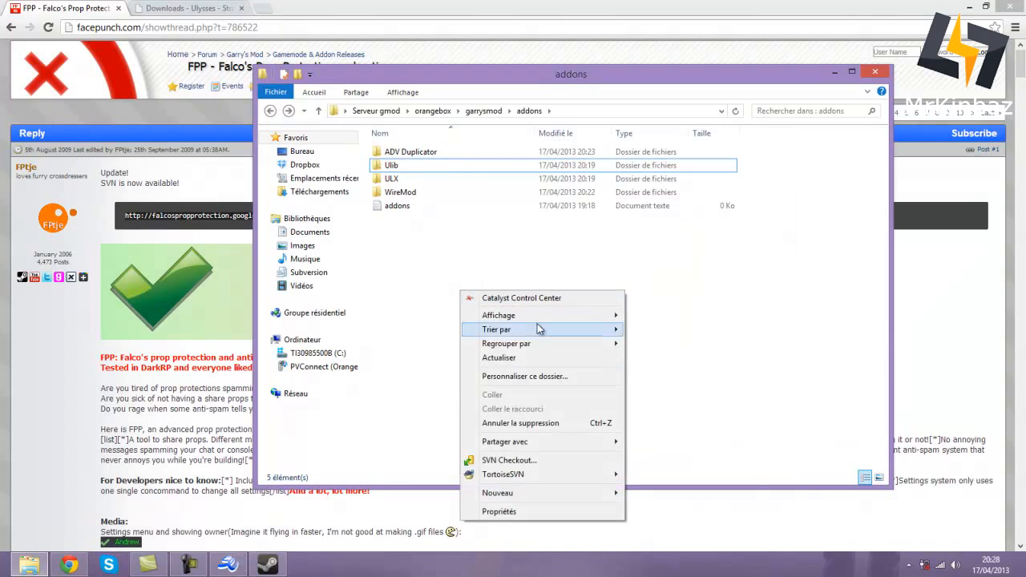
{"action": "mouse_move", "coordinate": [529, 492]}
{"action": "left_click", "coordinate": [684, 377]}
{"action": "type", "text": "Falco's Pr"}
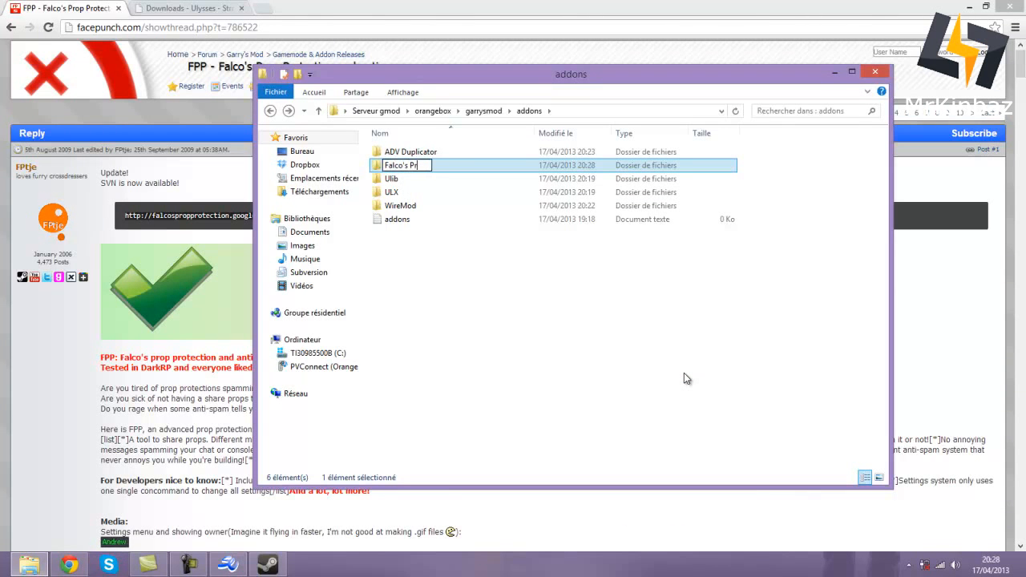
{"action": "type", "text": "op Protection"}
{"action": "key", "text": "Return"}
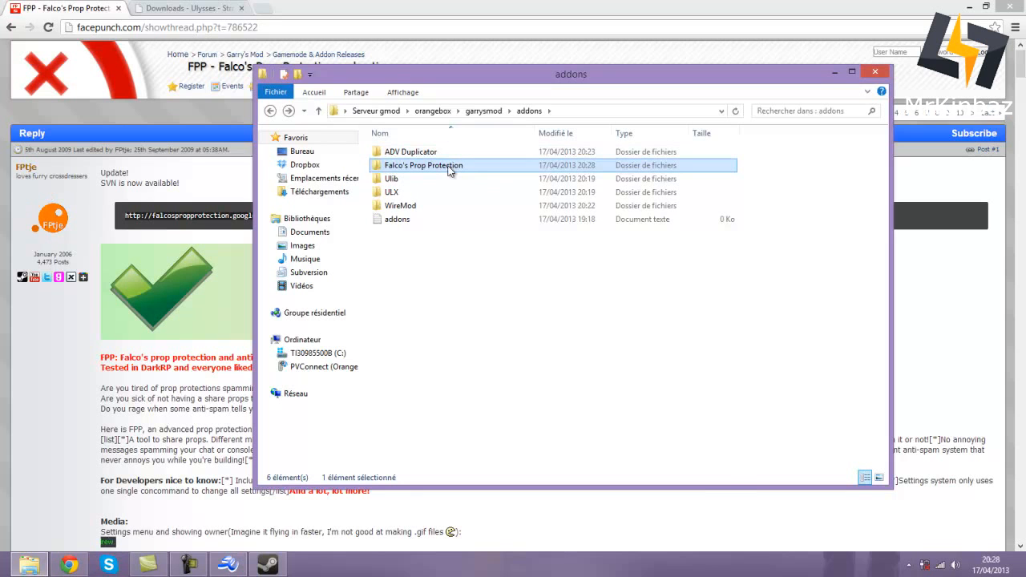
{"action": "right_click", "coordinate": [447, 166]}
{"action": "left_click", "coordinate": [493, 268]}
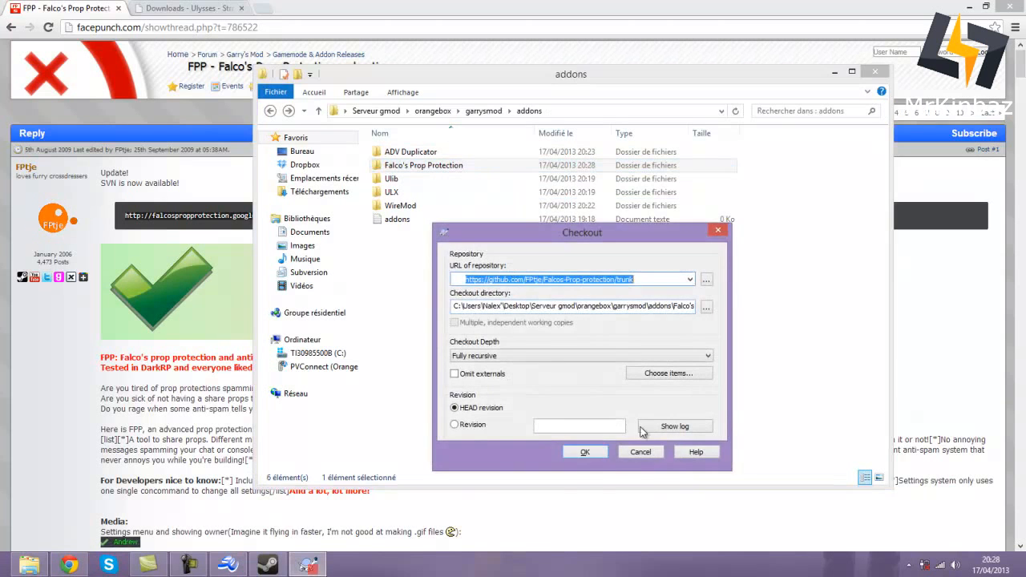
- Check out the GitHub FPP trunk, adding FPPLogo.jpg, addon.json and lua files, then close the report
{"action": "left_click", "coordinate": [601, 453]}
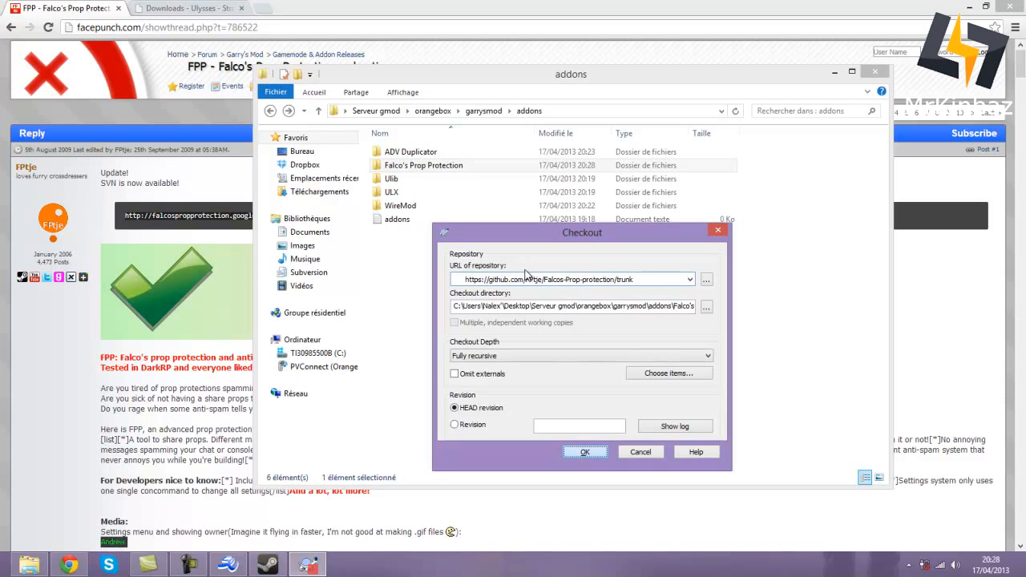
{"action": "key", "text": "Return"}
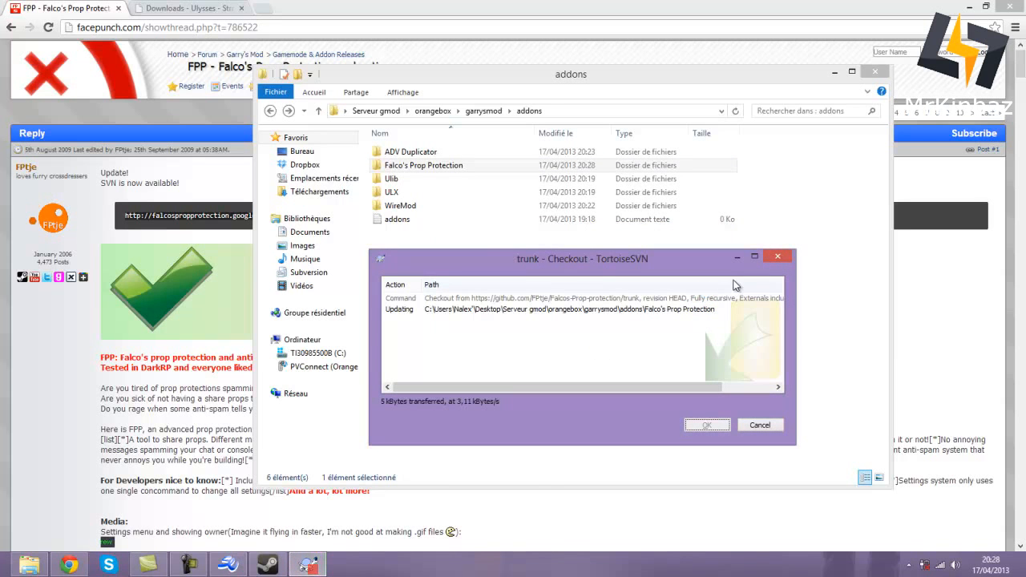
{"action": "left_click", "coordinate": [697, 426]}
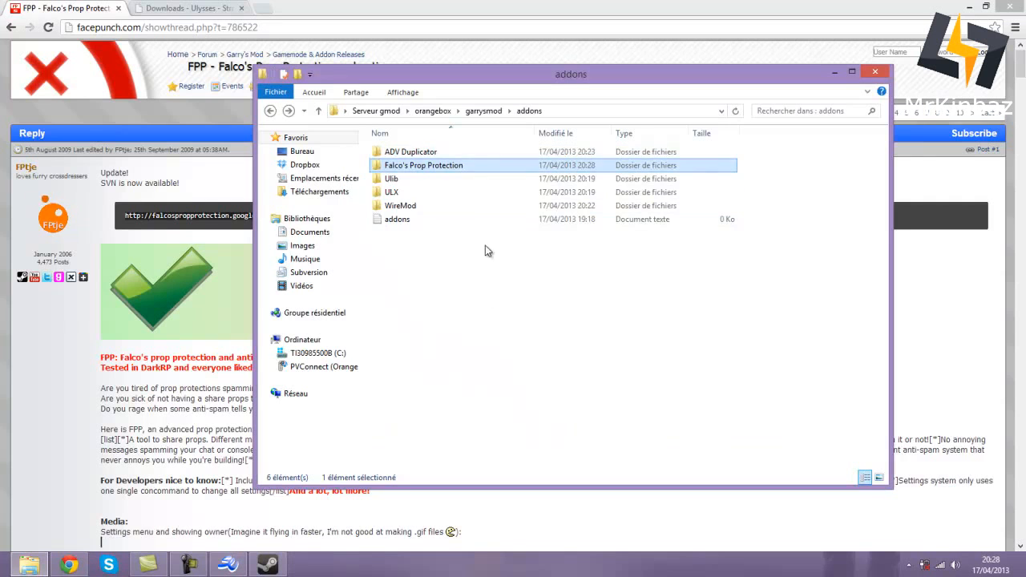
{"action": "left_click", "coordinate": [486, 293]}
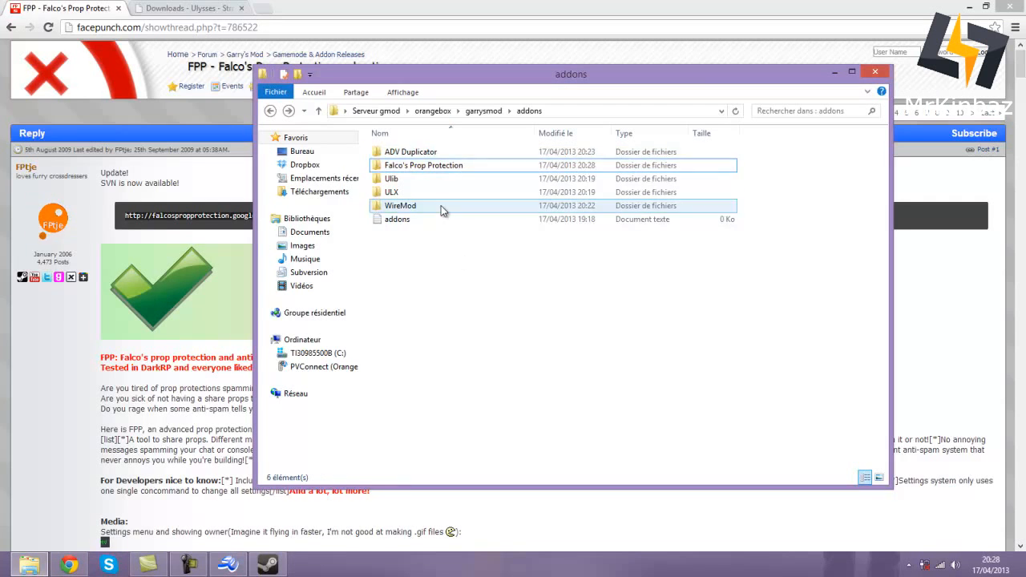
- Close the Falco's Prop Protection forum tab and copy the ULib SVN address
{"action": "left_click", "coordinate": [120, 9]}
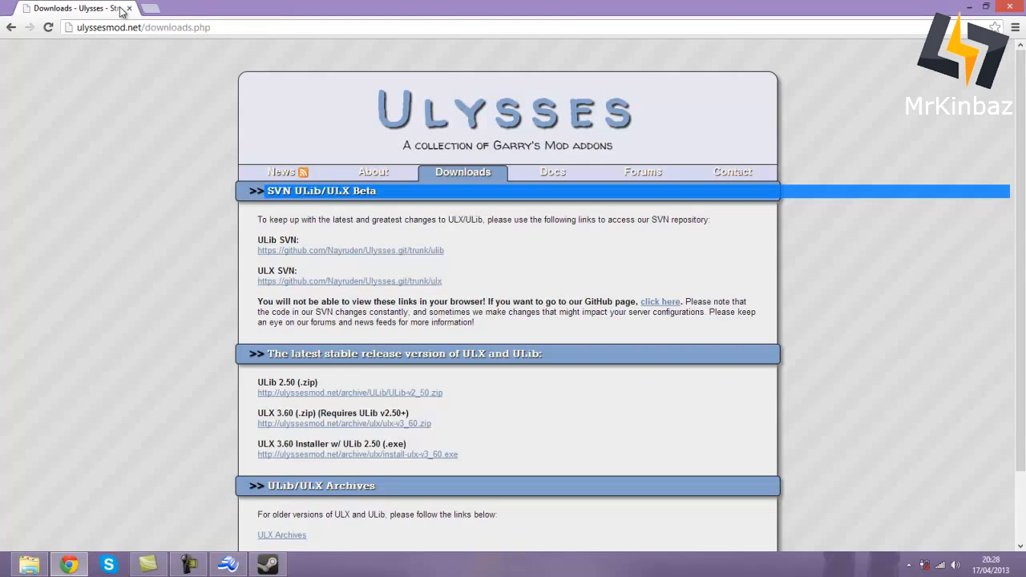
{"action": "right_click", "coordinate": [345, 253]}
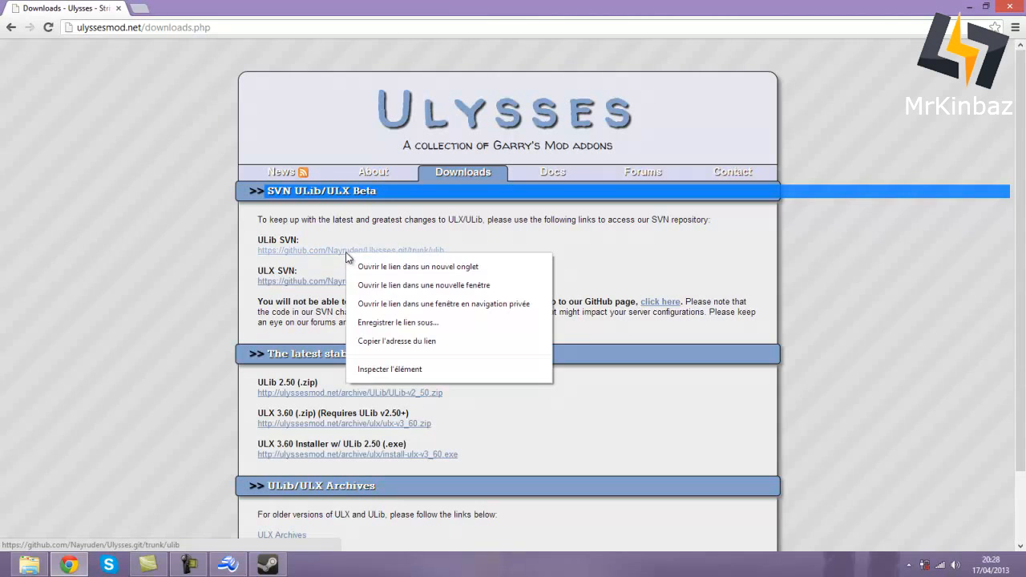
{"action": "left_click", "coordinate": [396, 340]}
- Check out the ULib trunk into the Ulib folder at revision 130, 37 items added
{"action": "left_click", "coordinate": [29, 564]}
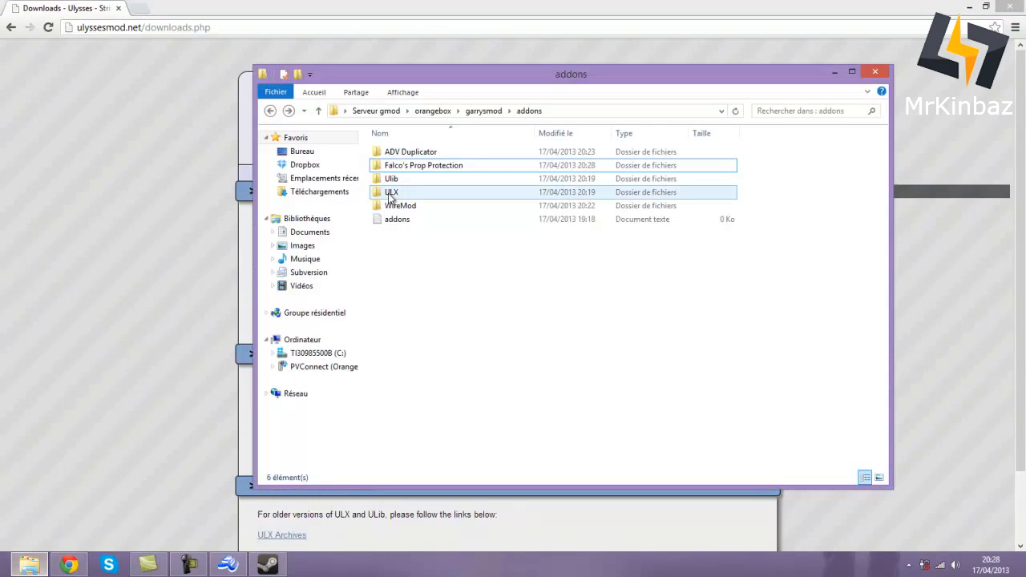
{"action": "right_click", "coordinate": [414, 184]}
{"action": "left_click", "coordinate": [471, 279]}
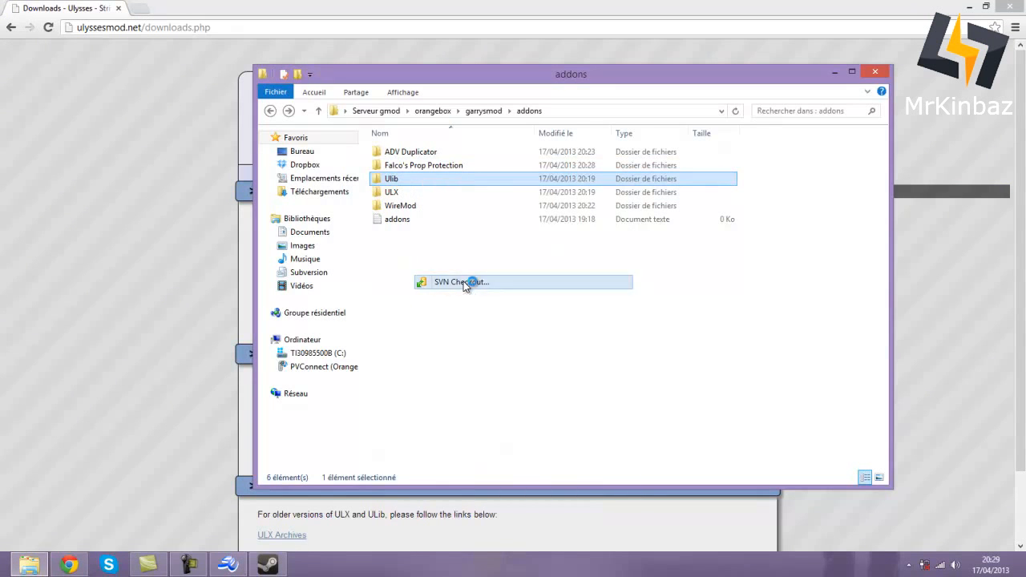
{"action": "left_click", "coordinate": [599, 455]}
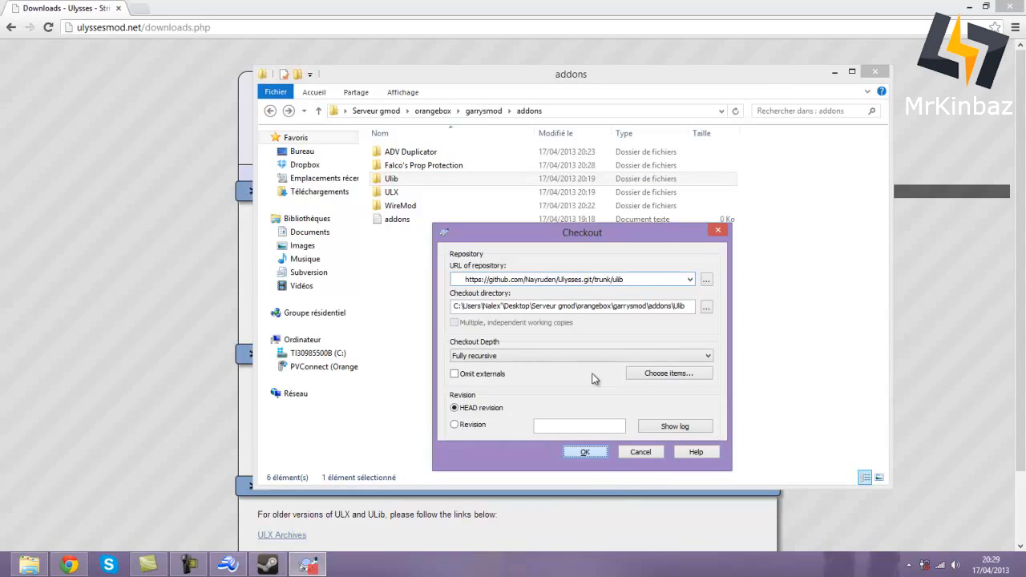
{"action": "left_click", "coordinate": [585, 452]}
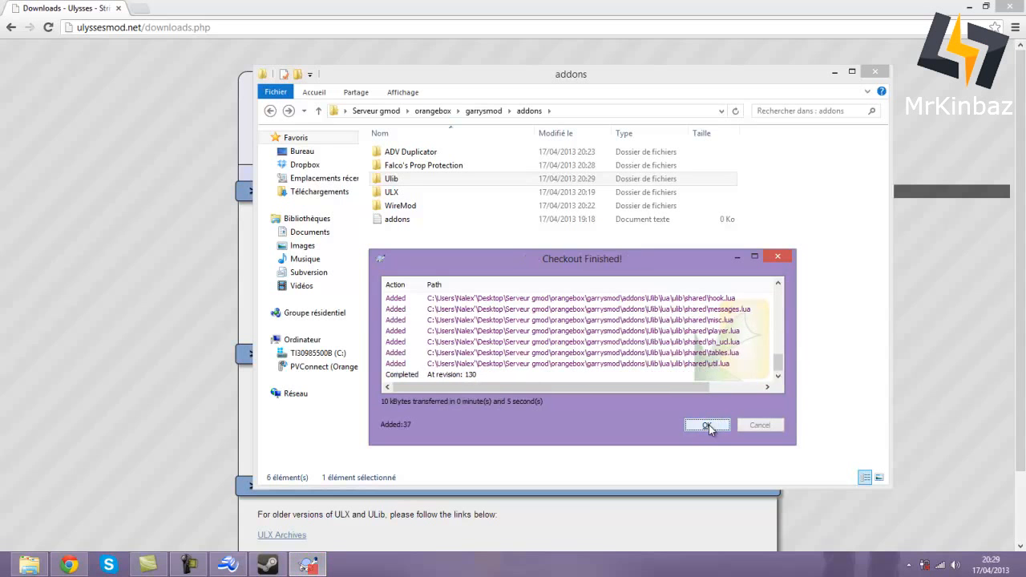
{"action": "left_click", "coordinate": [709, 429]}
- Copy the ULX SVN address from the Ulysses downloads page
{"action": "left_click", "coordinate": [228, 222]}
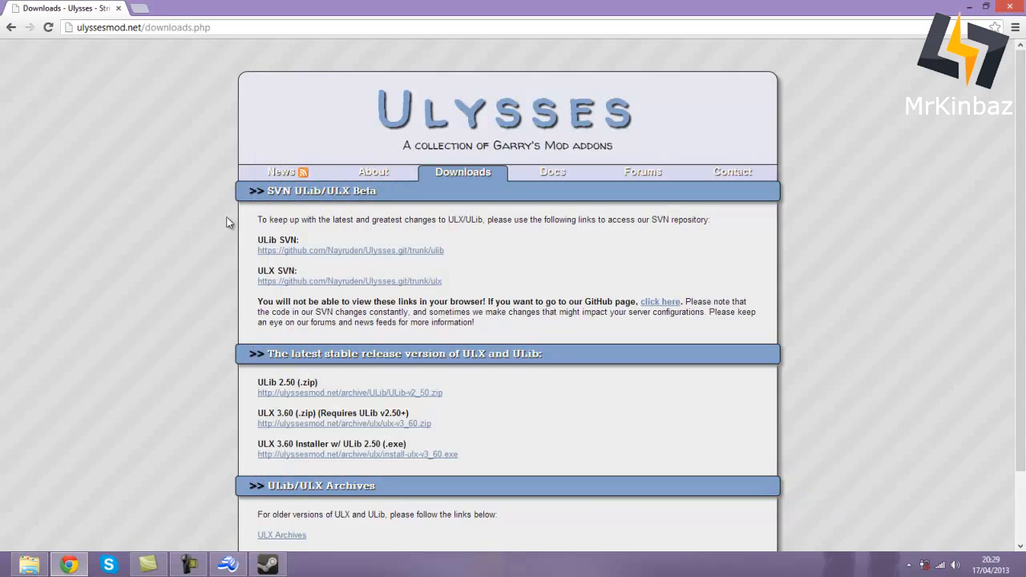
{"action": "right_click", "coordinate": [328, 285]}
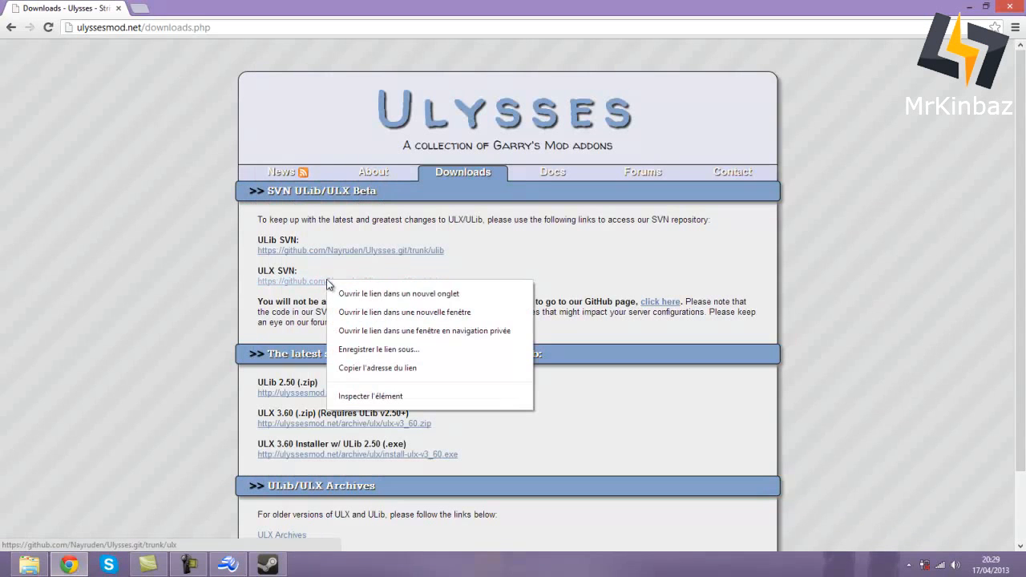
{"action": "left_click", "coordinate": [388, 370]}
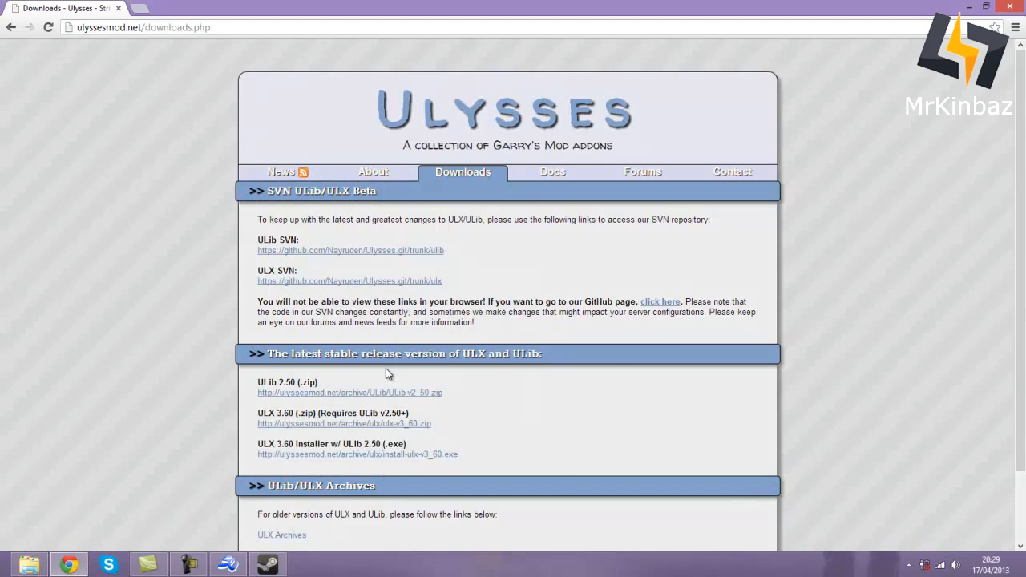
- Check out the ULX trunk into the ULX folder at revision 130, 64 items added
{"action": "left_click", "coordinate": [29, 564]}
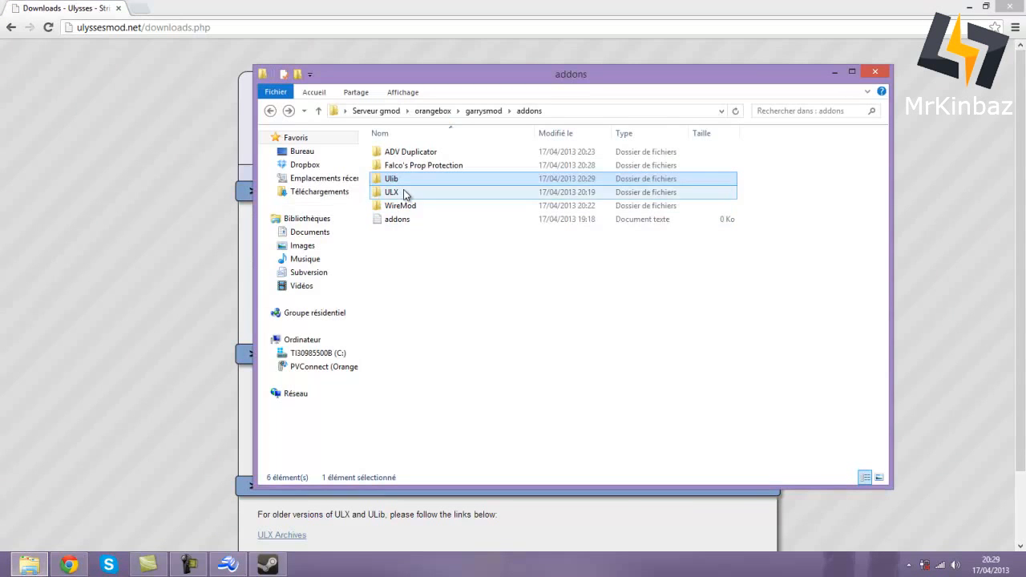
{"action": "right_click", "coordinate": [405, 193]}
{"action": "left_click", "coordinate": [454, 291]}
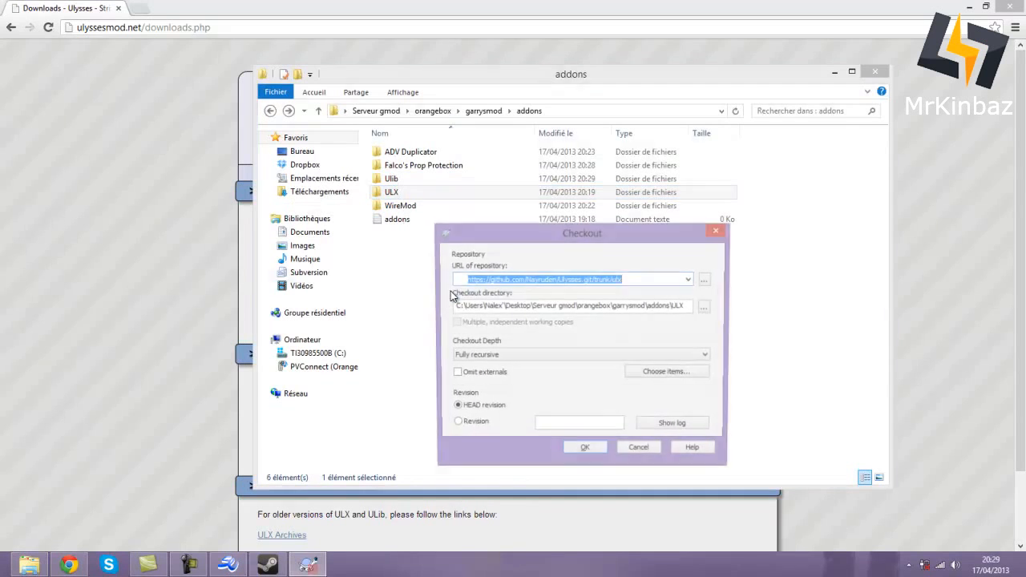
{"action": "left_click", "coordinate": [579, 450]}
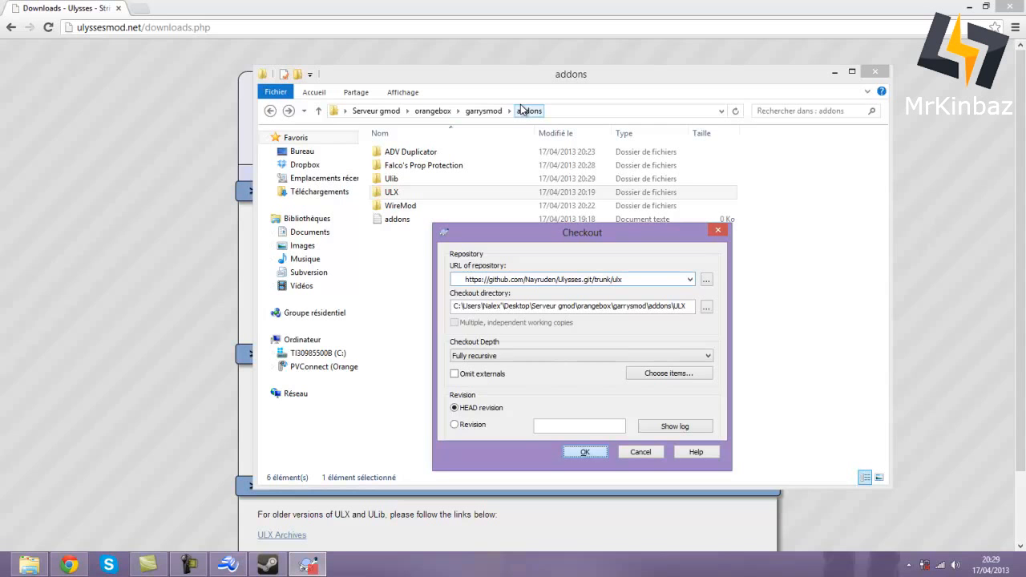
{"action": "key", "text": "Return"}
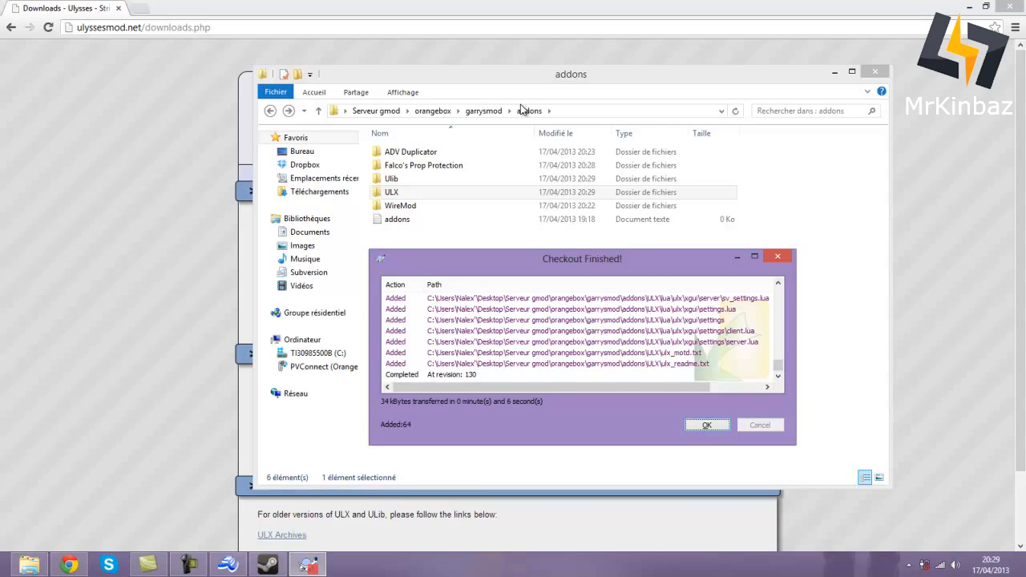
{"action": "left_click", "coordinate": [685, 423]}
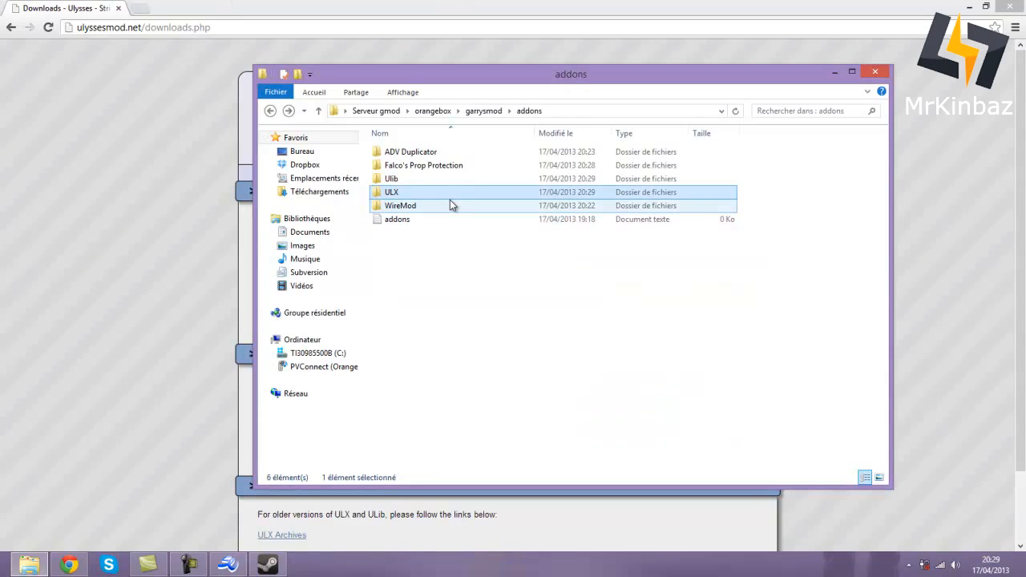
- Look over the WireMod, Falco's Prop Protection and ADV Duplicator addon folders, then return to orangebox
{"action": "left_click", "coordinate": [449, 205]}
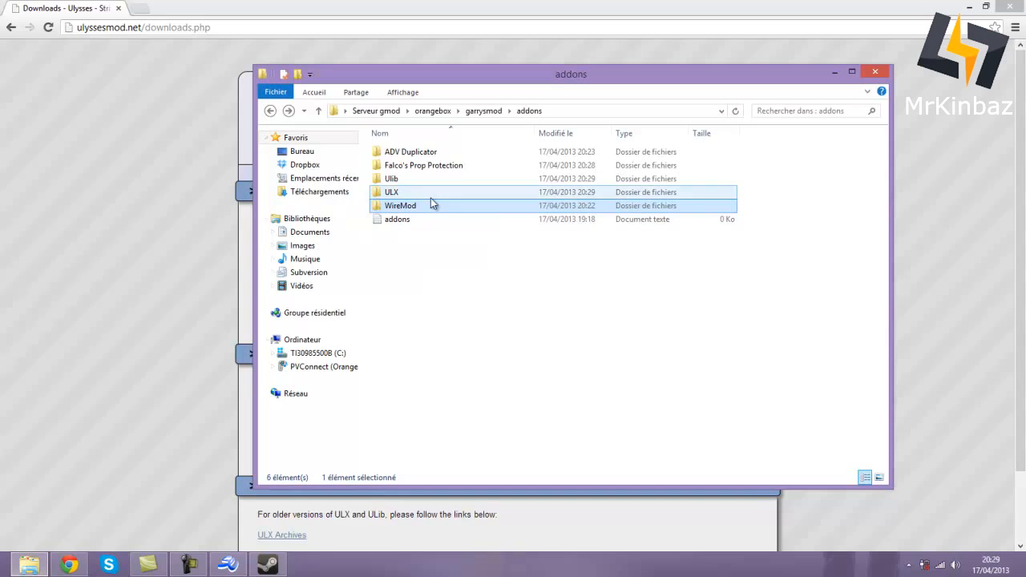
{"action": "left_click", "coordinate": [433, 168]}
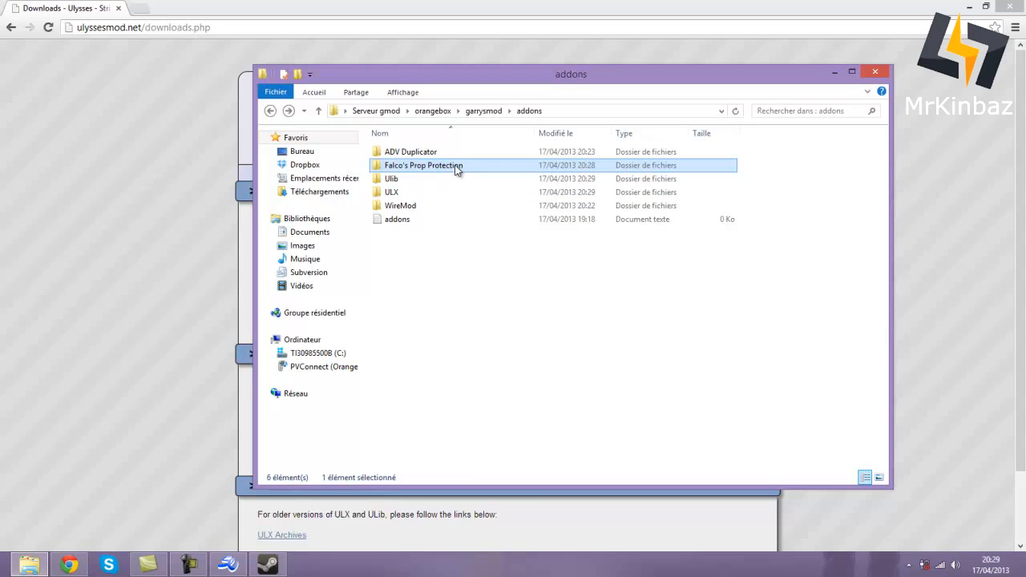
{"action": "left_click", "coordinate": [436, 155]}
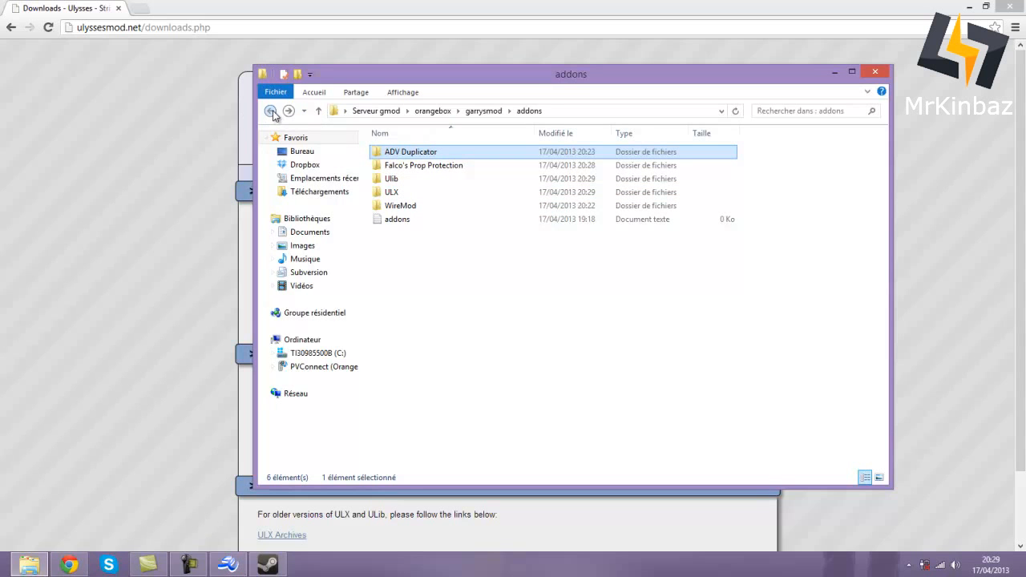
{"action": "left_click", "coordinate": [271, 111]}
{"action": "left_click", "coordinate": [465, 451]}
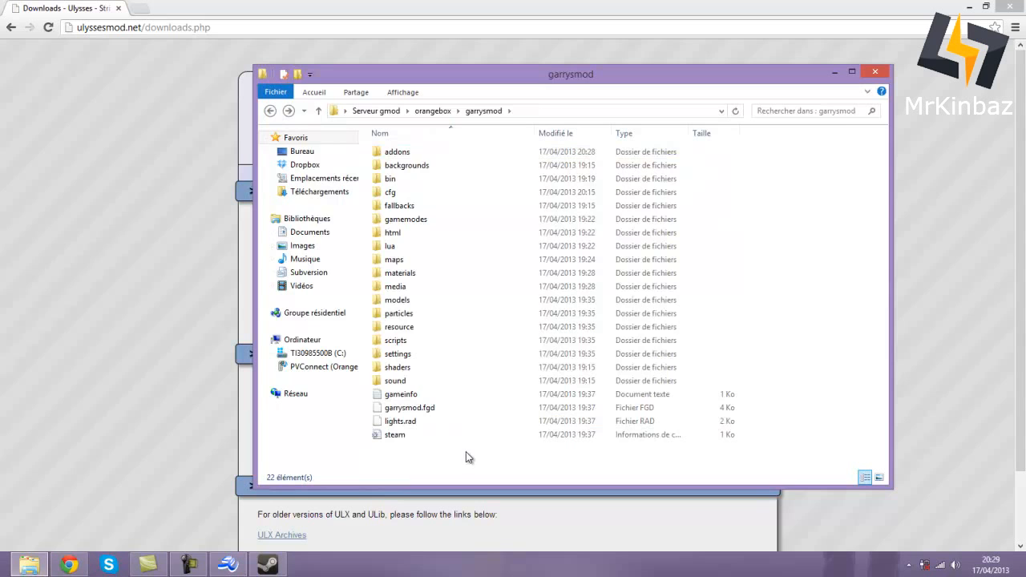
{"action": "left_click", "coordinate": [268, 109]}
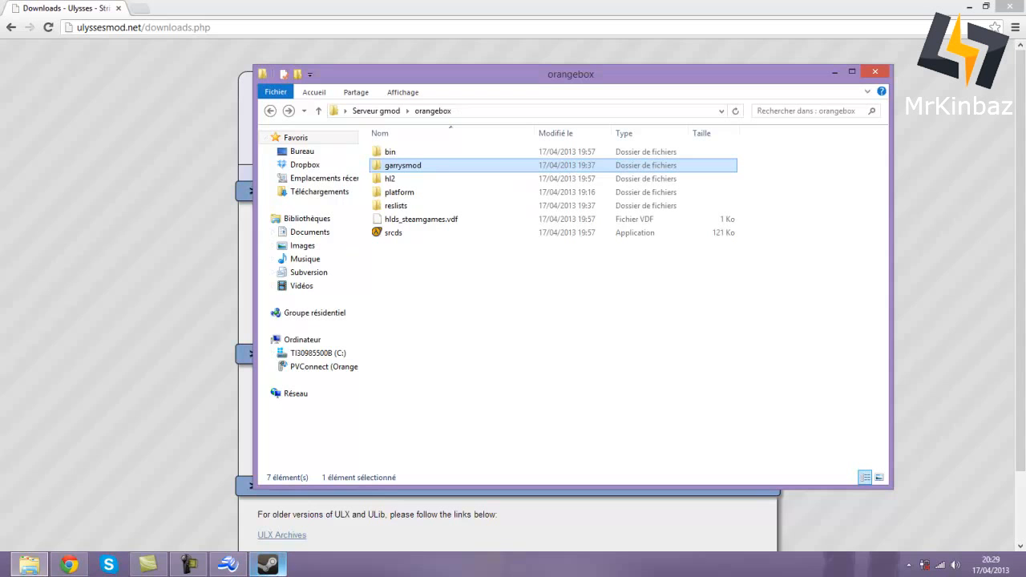
- Restore the HldsUpdateTool console, minimize it again, and switch to the Steam Workshop in Chrome
{"action": "left_click", "coordinate": [271, 566]}
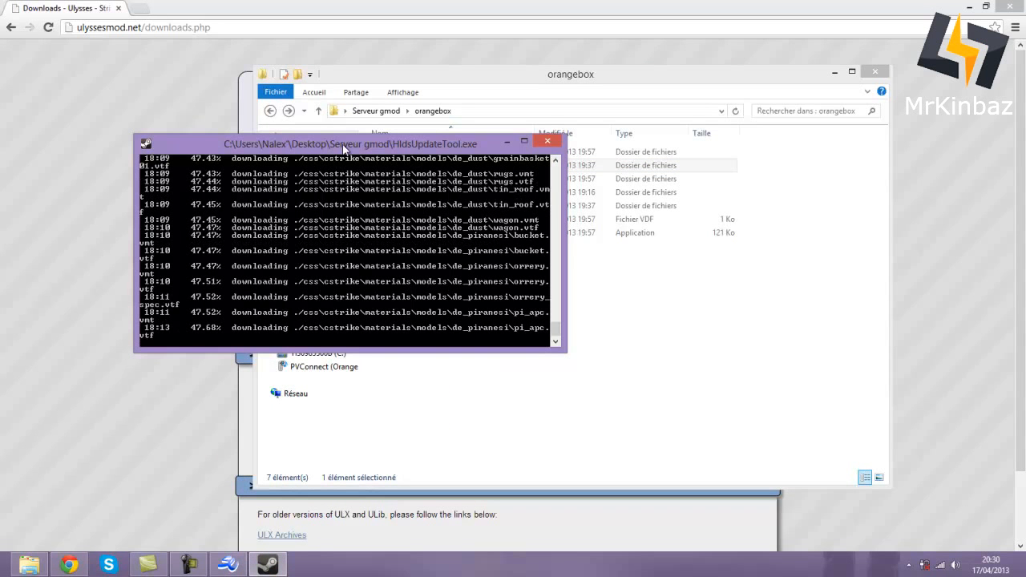
{"action": "left_click", "coordinate": [508, 142]}
{"action": "left_click", "coordinate": [202, 568]}
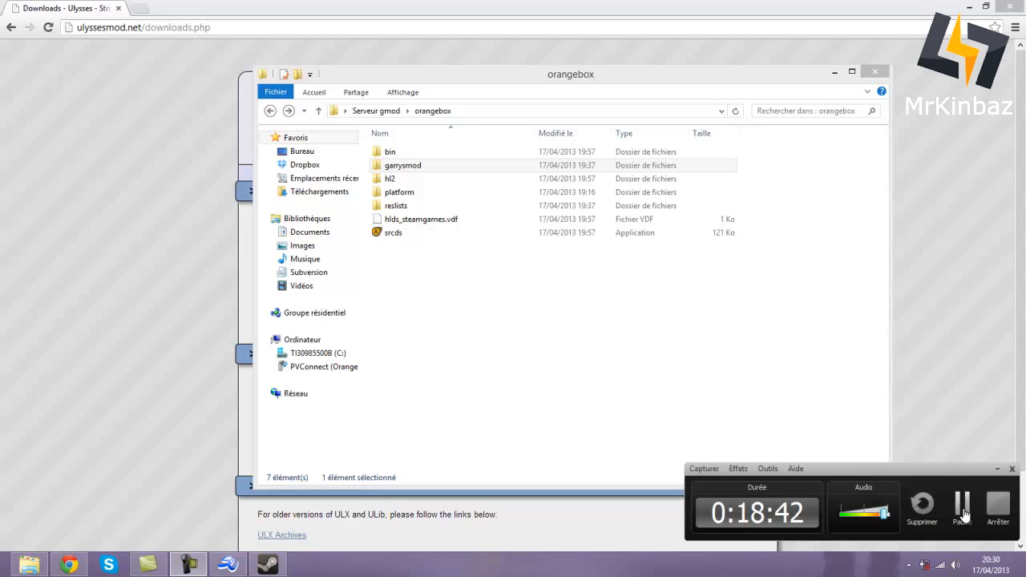
{"action": "left_click", "coordinate": [963, 513]}
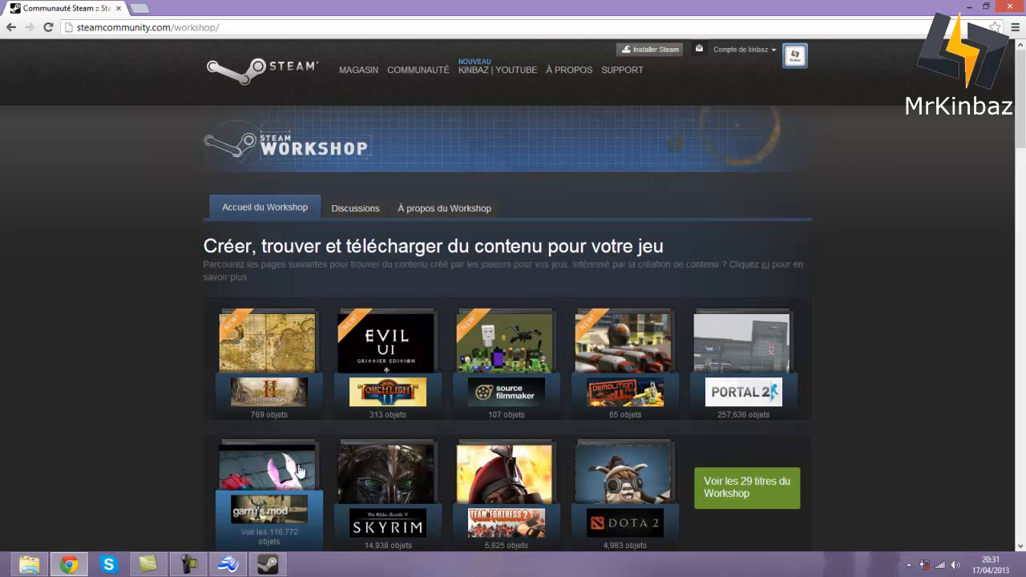
- Open the AzurKiTeam server addons collection from the Garry's Mod Workshop collections and browse its addons
{"action": "scroll", "coordinate": [249, 420], "scroll_direction": "down", "scroll_amount": 1}
{"action": "left_click", "coordinate": [249, 421]}
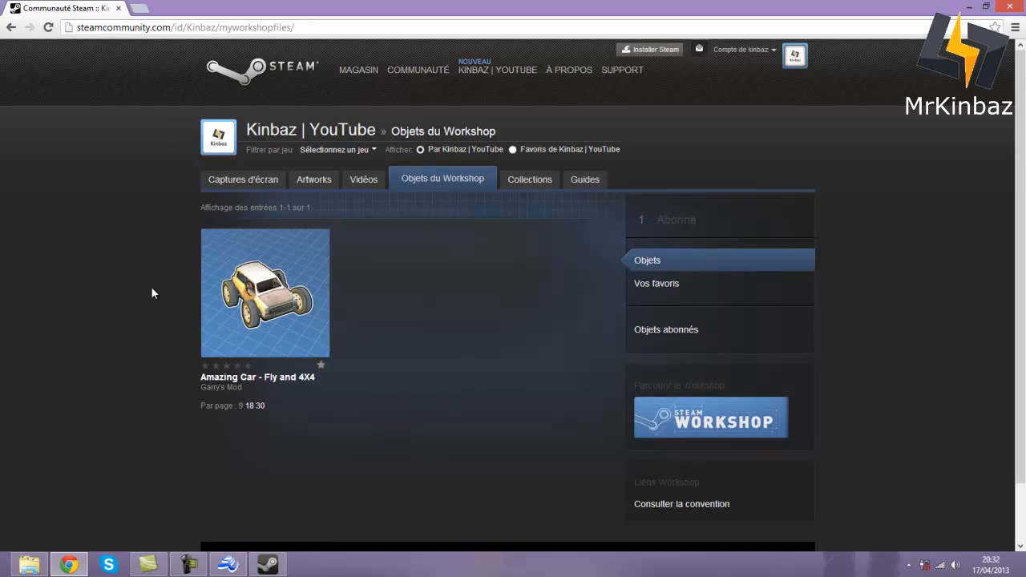
{"action": "left_click", "coordinate": [537, 190]}
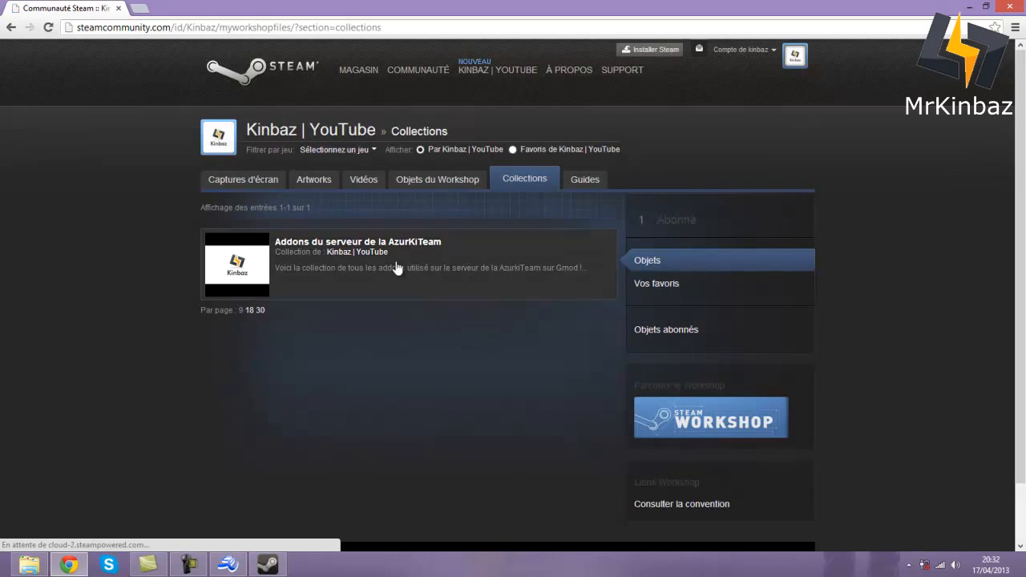
{"action": "left_click", "coordinate": [359, 248]}
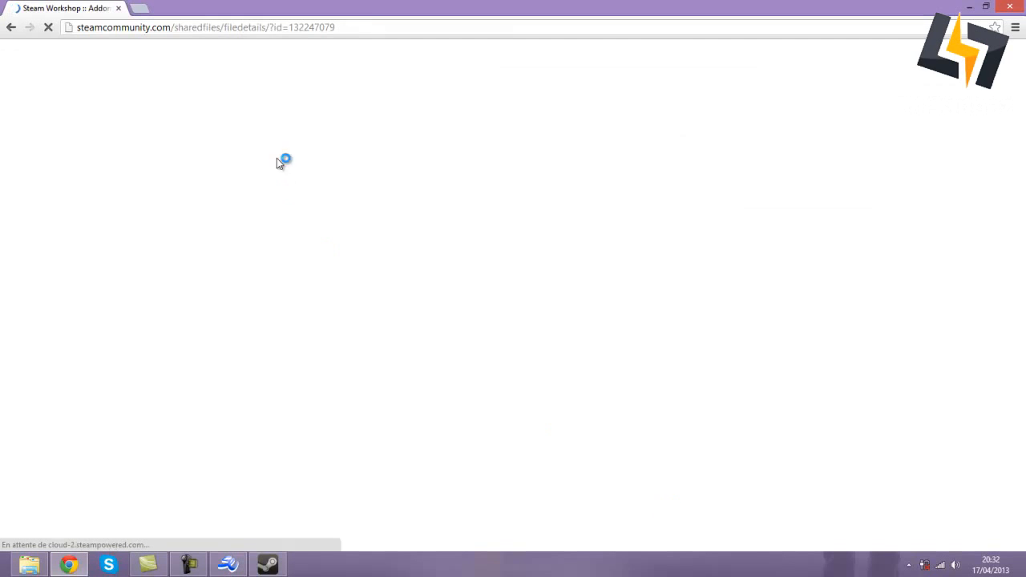
{"action": "scroll", "coordinate": [363, 230], "scroll_direction": "down", "scroll_amount": 5}
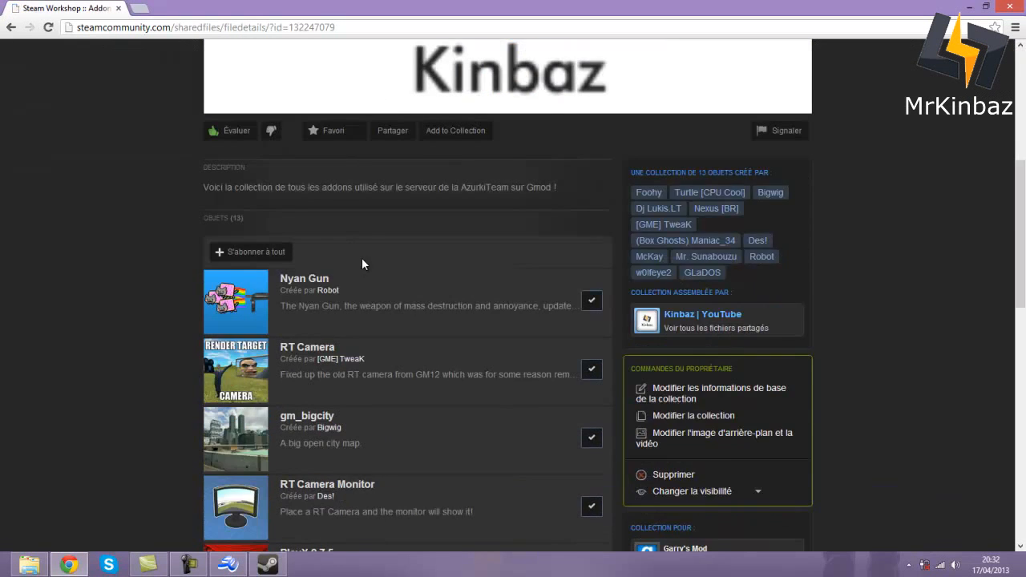
{"action": "scroll", "coordinate": [356, 283], "scroll_direction": "down", "scroll_amount": 10}
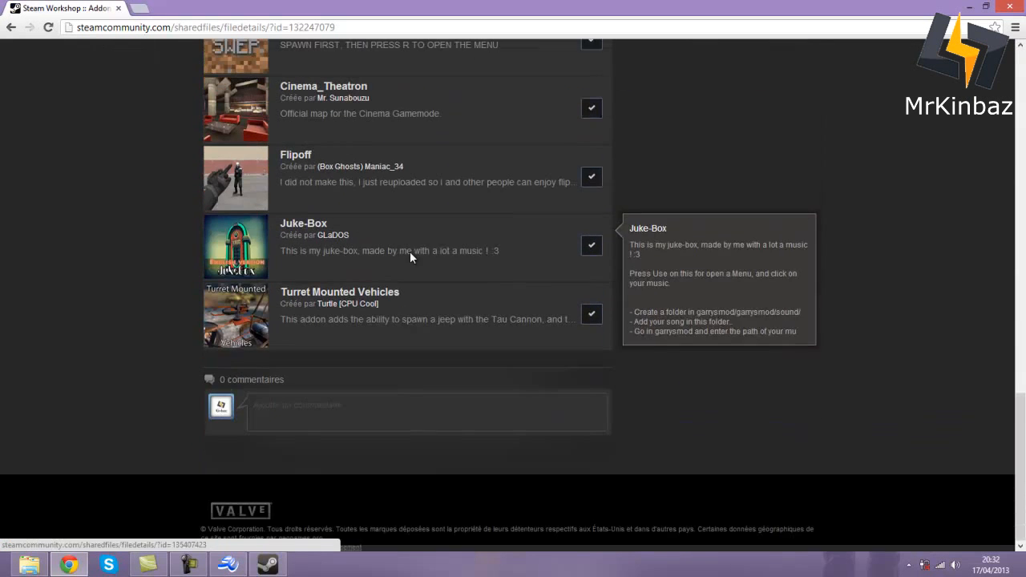
{"action": "scroll", "coordinate": [420, 312], "scroll_direction": "up", "scroll_amount": 10}
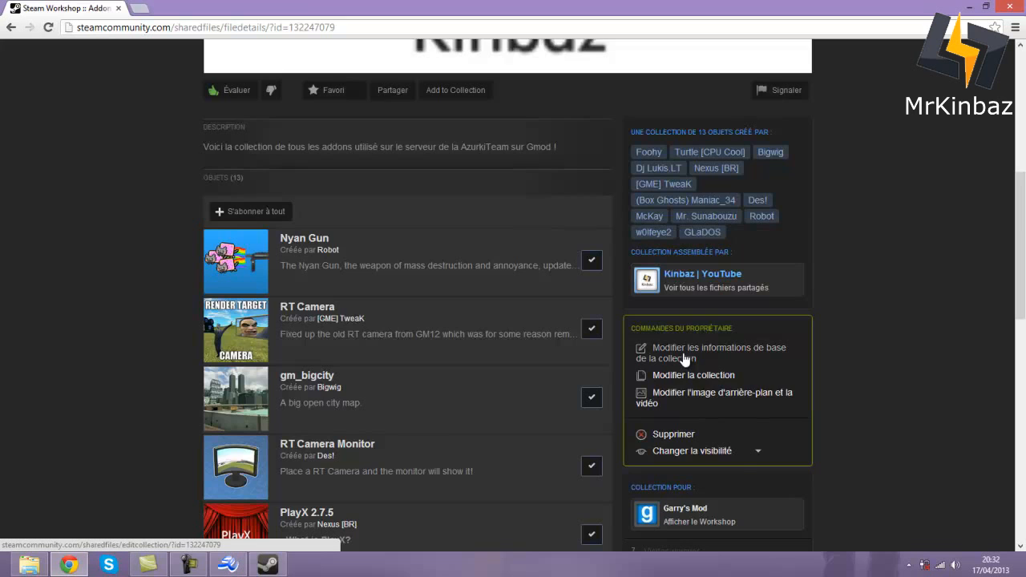
{"action": "scroll", "coordinate": [683, 358], "scroll_direction": "up", "scroll_amount": 4}
{"action": "scroll", "coordinate": [436, 412], "scroll_direction": "up", "scroll_amount": 2}
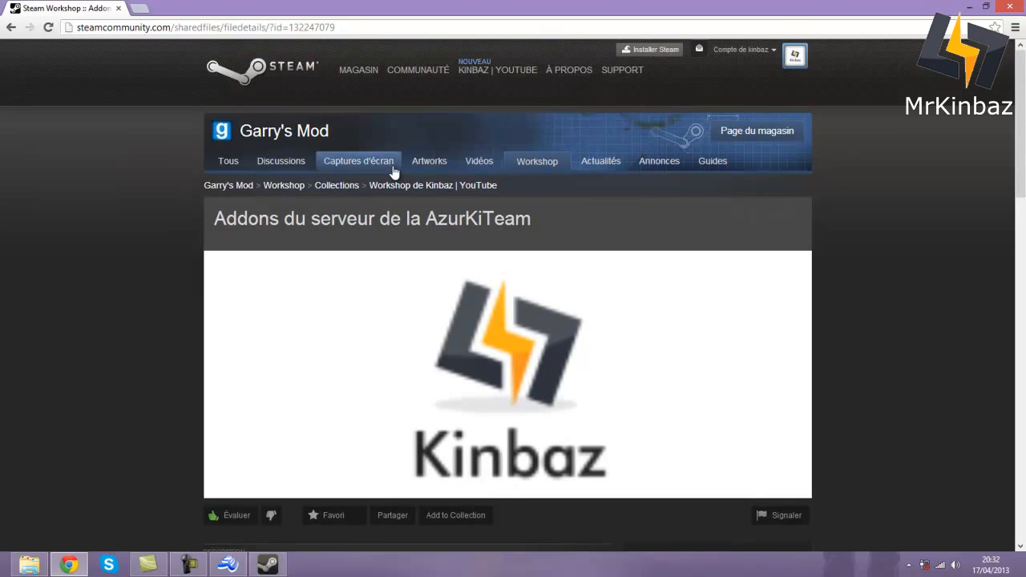
{"action": "scroll", "coordinate": [694, 228], "scroll_direction": "down", "scroll_amount": 4}
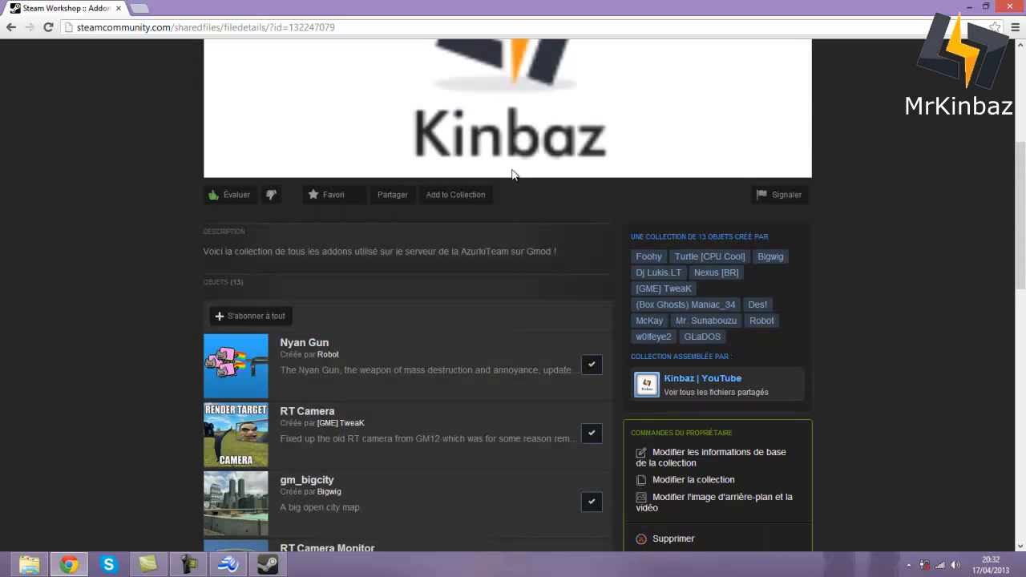
{"action": "scroll", "coordinate": [478, 311], "scroll_direction": "down", "scroll_amount": 3}
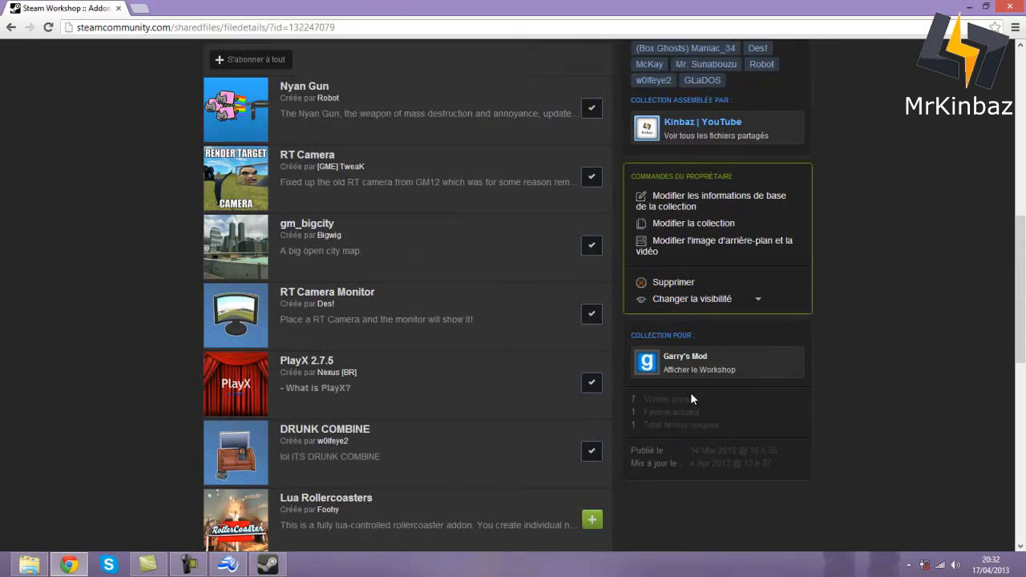
- View the collection's edit page, then return to the collection page without changes
{"action": "left_click", "coordinate": [722, 205]}
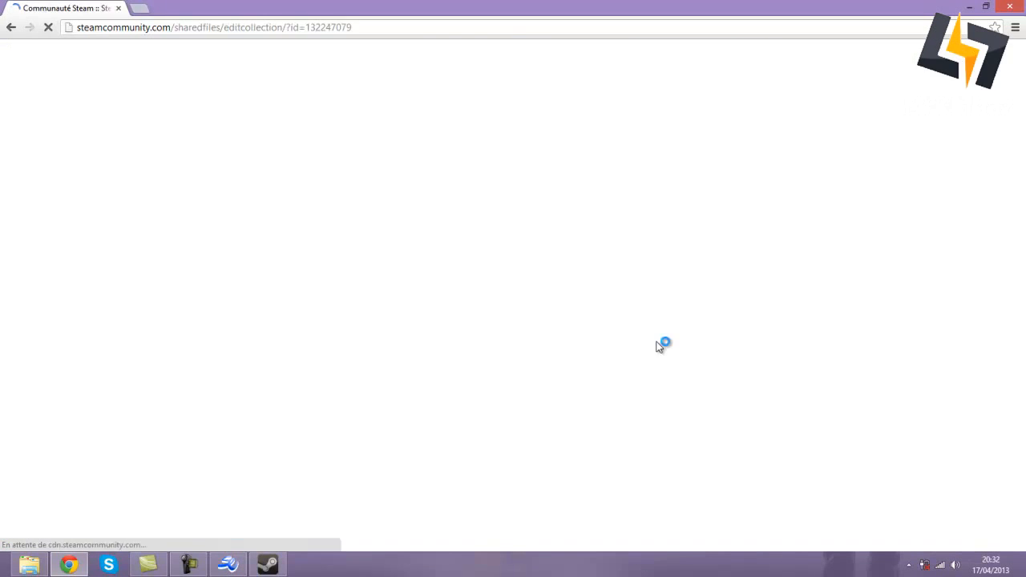
{"action": "scroll", "coordinate": [135, 276], "scroll_direction": "down", "scroll_amount": 7}
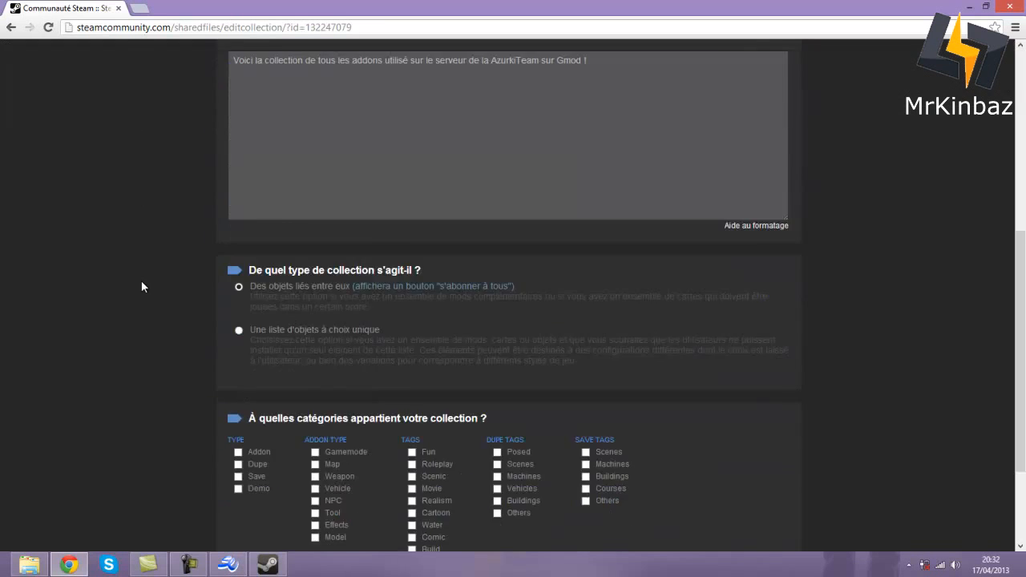
{"action": "scroll", "coordinate": [168, 289], "scroll_direction": "up", "scroll_amount": 5}
{"action": "scroll", "coordinate": [182, 284], "scroll_direction": "up", "scroll_amount": 2}
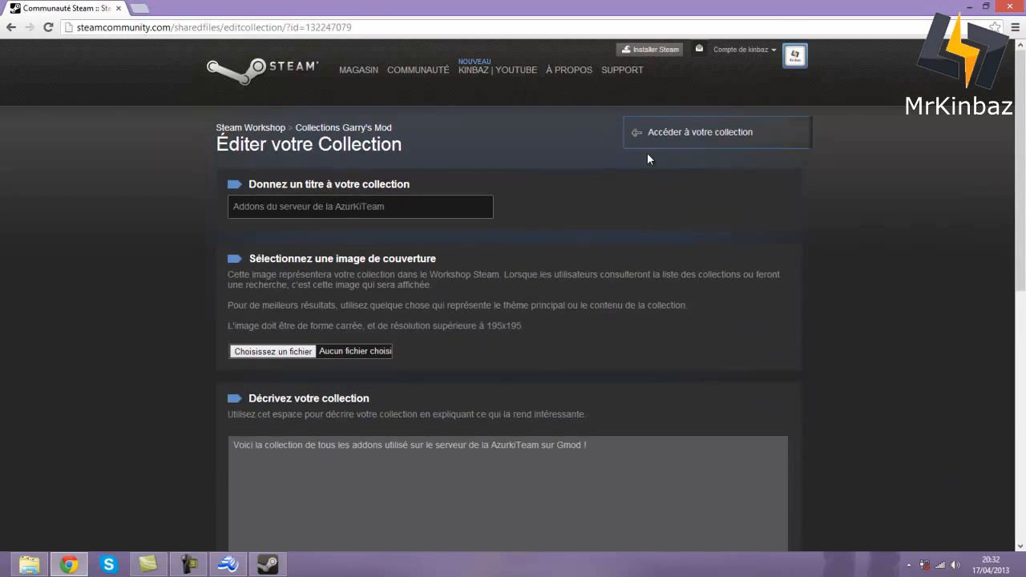
{"action": "left_click", "coordinate": [12, 28]}
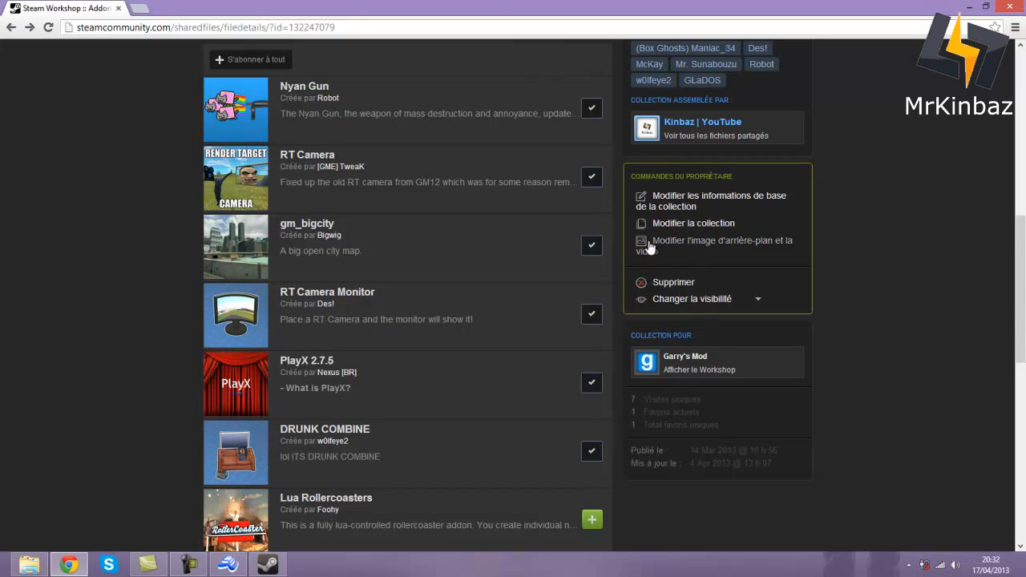
{"action": "scroll", "coordinate": [658, 249], "scroll_direction": "up", "scroll_amount": 7}
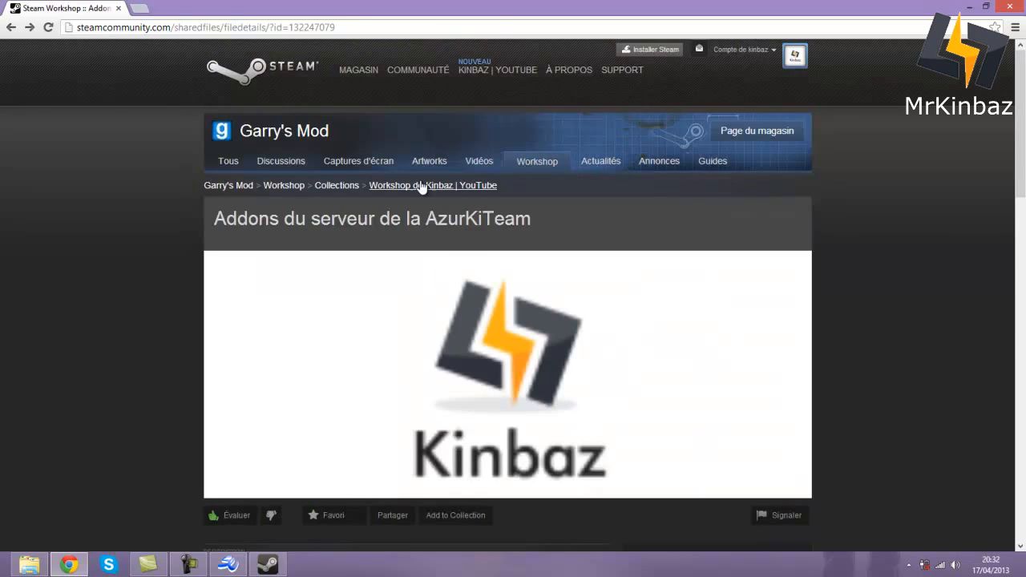
{"action": "scroll", "coordinate": [409, 200], "scroll_direction": "down", "scroll_amount": 15}
{"action": "scroll", "coordinate": [428, 222], "scroll_direction": "up", "scroll_amount": 4}
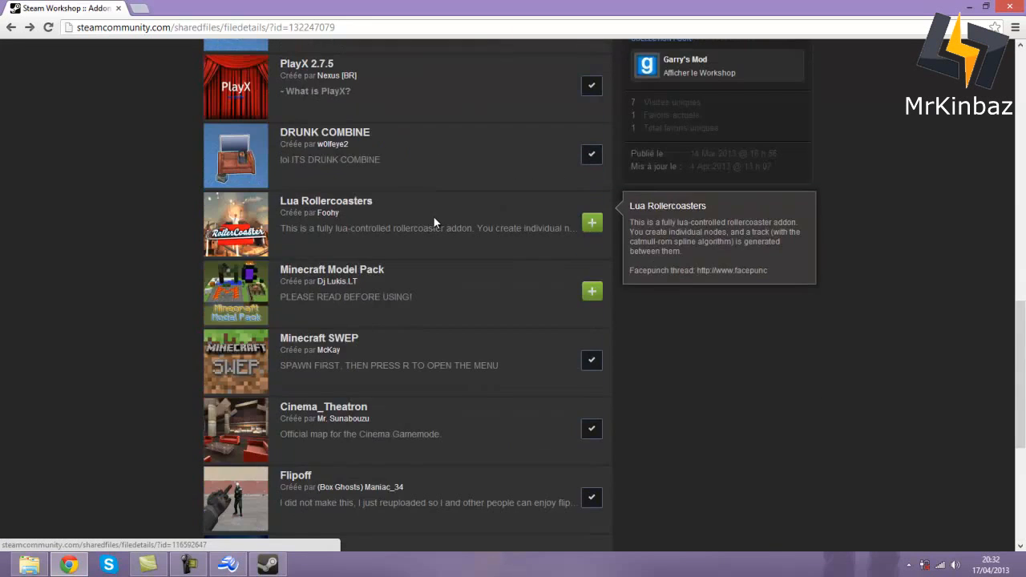
{"action": "scroll", "coordinate": [433, 222], "scroll_direction": "up", "scroll_amount": 9}
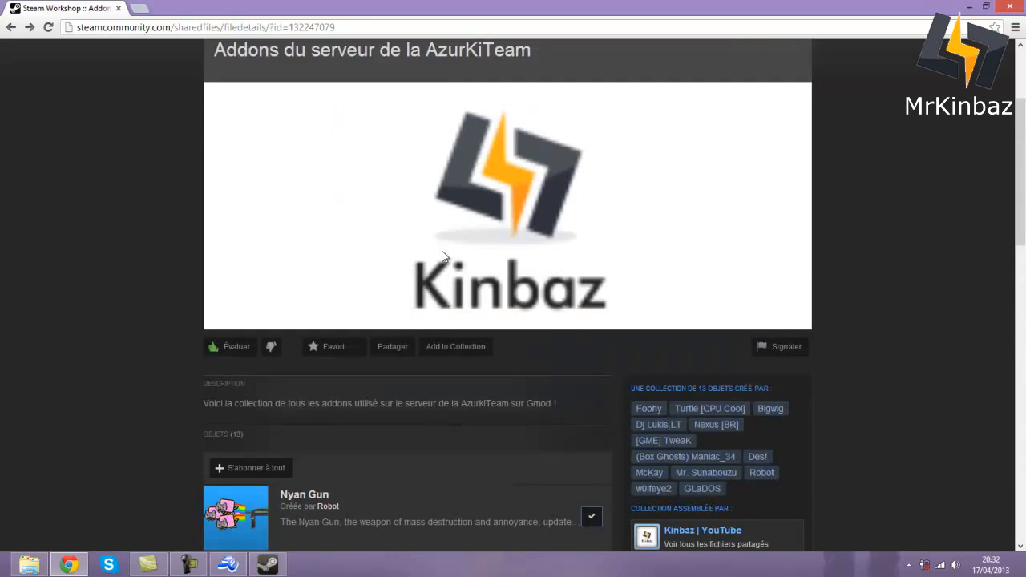
{"action": "scroll", "coordinate": [433, 272], "scroll_direction": "up", "scroll_amount": 3}
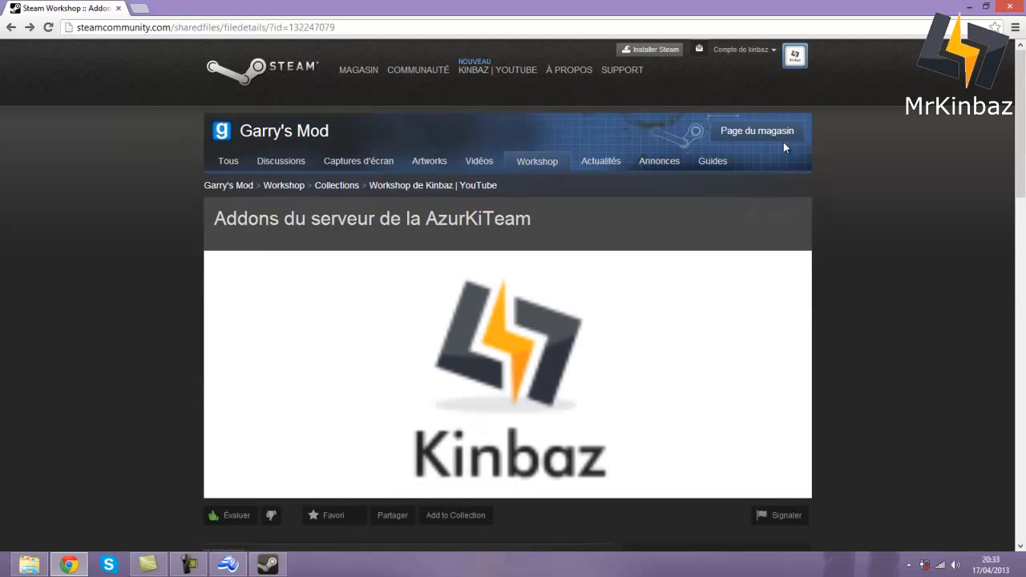
- Browse the account's own Garry's Mod collections and then its Workshop items
{"action": "left_click", "coordinate": [353, 189]}
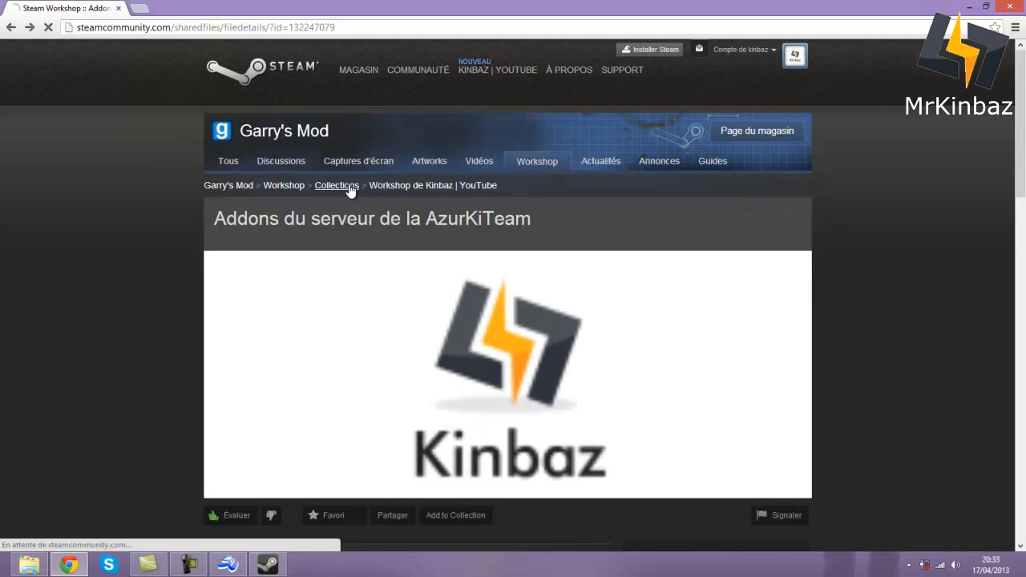
{"action": "left_click", "coordinate": [391, 187]}
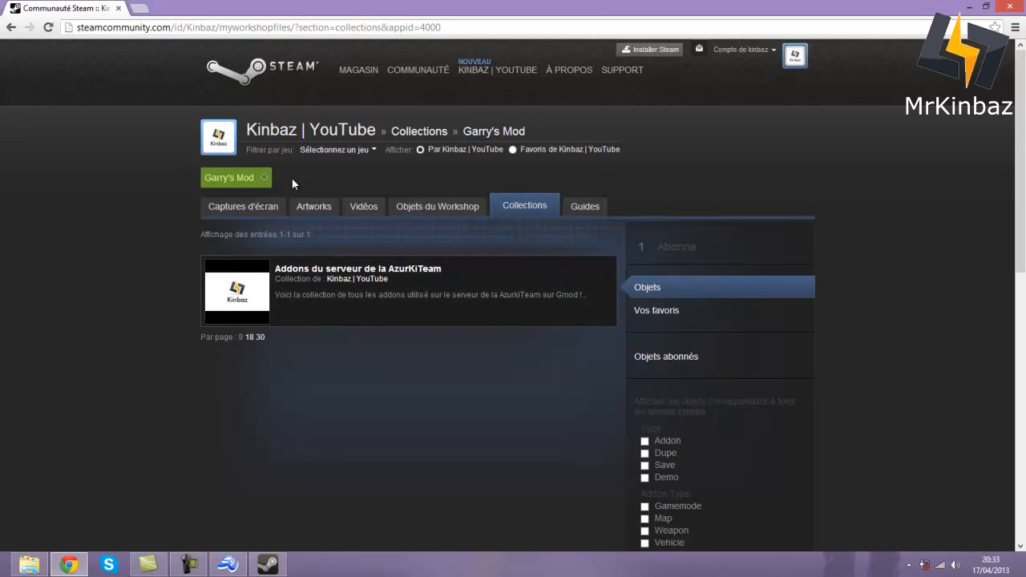
{"action": "scroll", "coordinate": [473, 330], "scroll_direction": "down", "scroll_amount": 3}
{"action": "scroll", "coordinate": [474, 330], "scroll_direction": "up", "scroll_amount": 3}
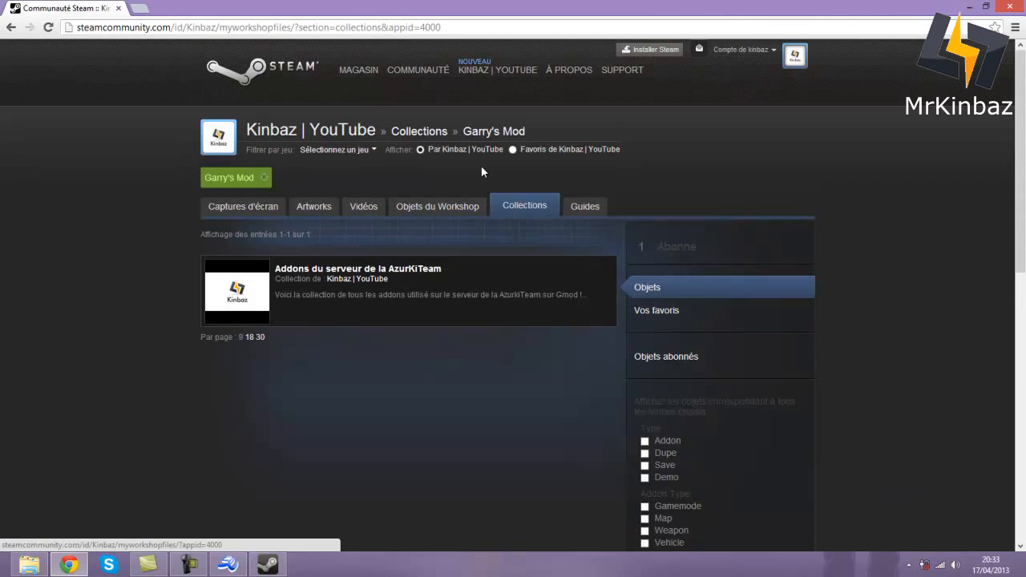
{"action": "scroll", "coordinate": [307, 221], "scroll_direction": "down", "scroll_amount": 10}
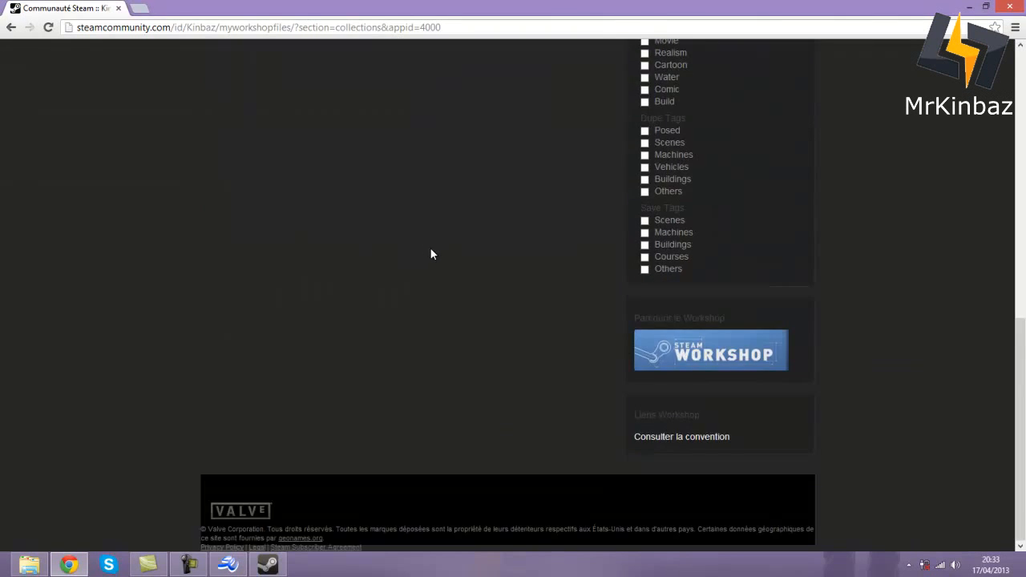
{"action": "scroll", "coordinate": [431, 253], "scroll_direction": "up", "scroll_amount": 10}
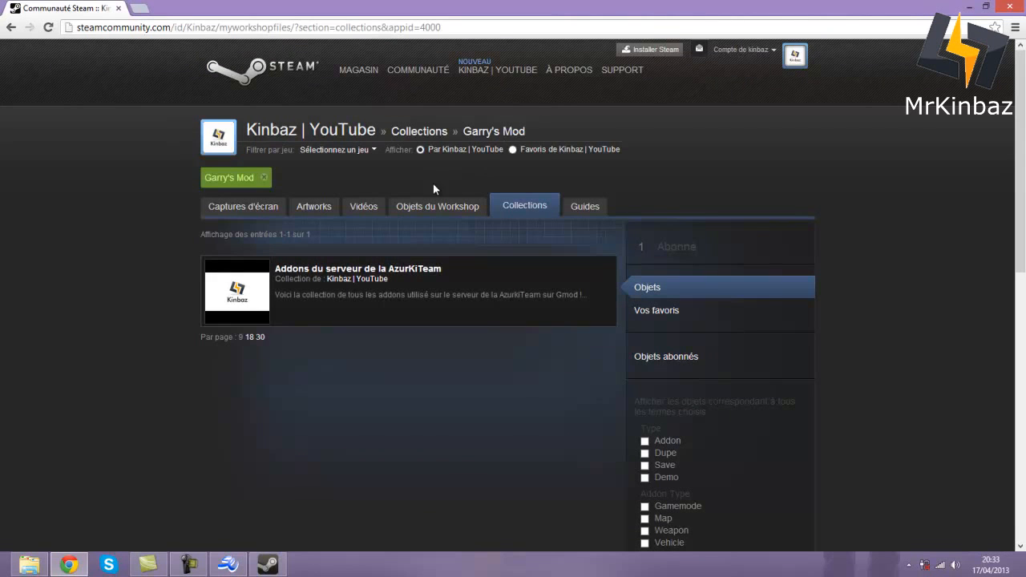
{"action": "left_click", "coordinate": [421, 211]}
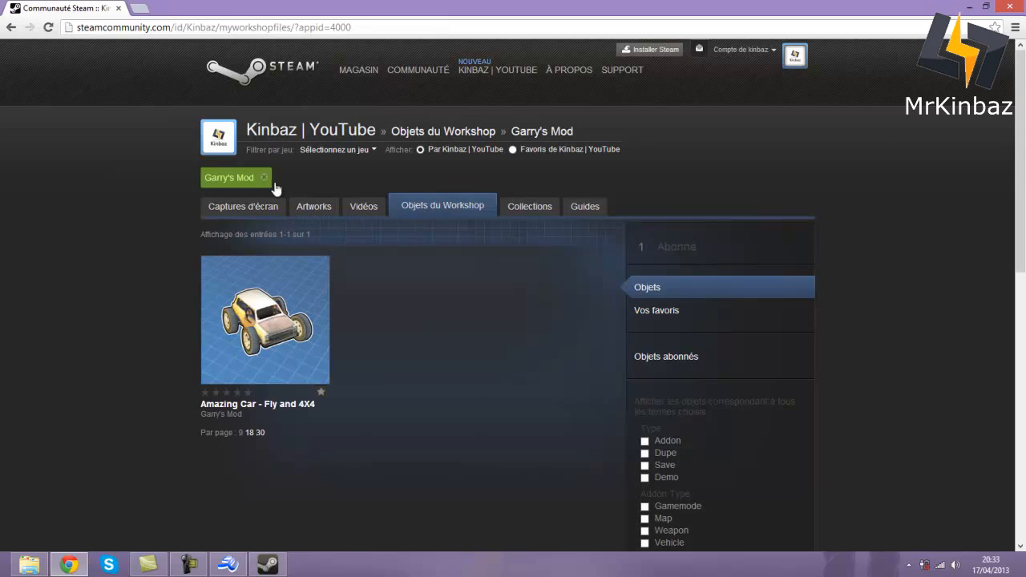
- Go to the account's Steam Community profile page
{"action": "left_click", "coordinate": [308, 136]}
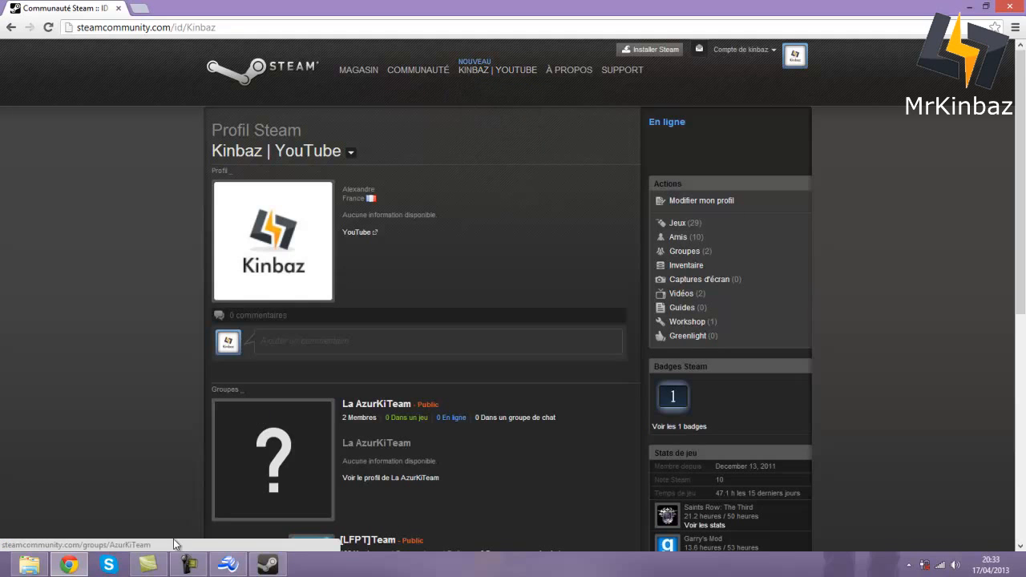
{"action": "mouse_move", "coordinate": [406, 71]}
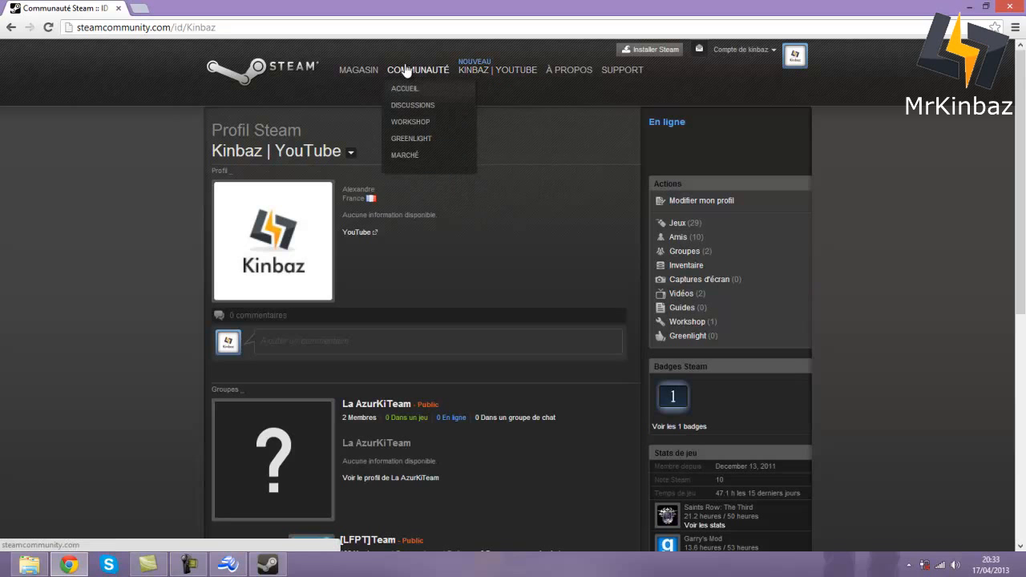
{"action": "mouse_move", "coordinate": [478, 77]}
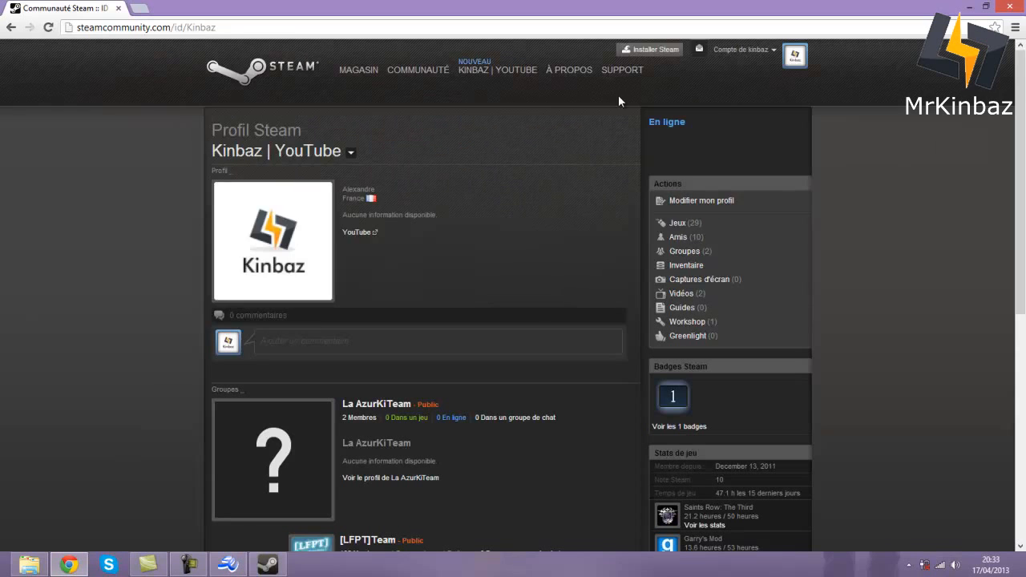
- Go from the Workshop home to Garry's Mod's Collections listing and choose Créer une collection
{"action": "left_click", "coordinate": [413, 120]}
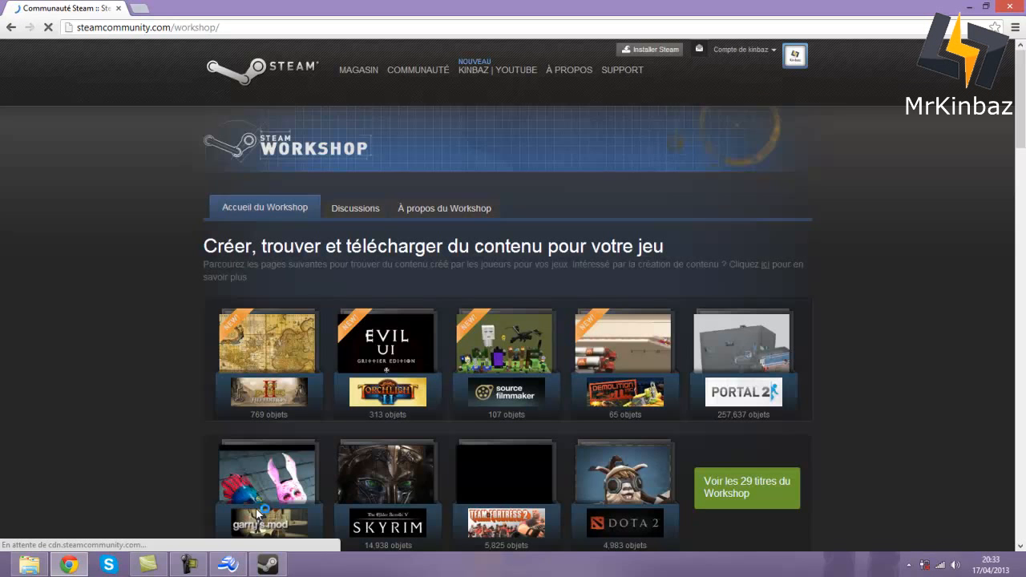
{"action": "left_click", "coordinate": [236, 567]}
{"action": "left_click", "coordinate": [236, 566]}
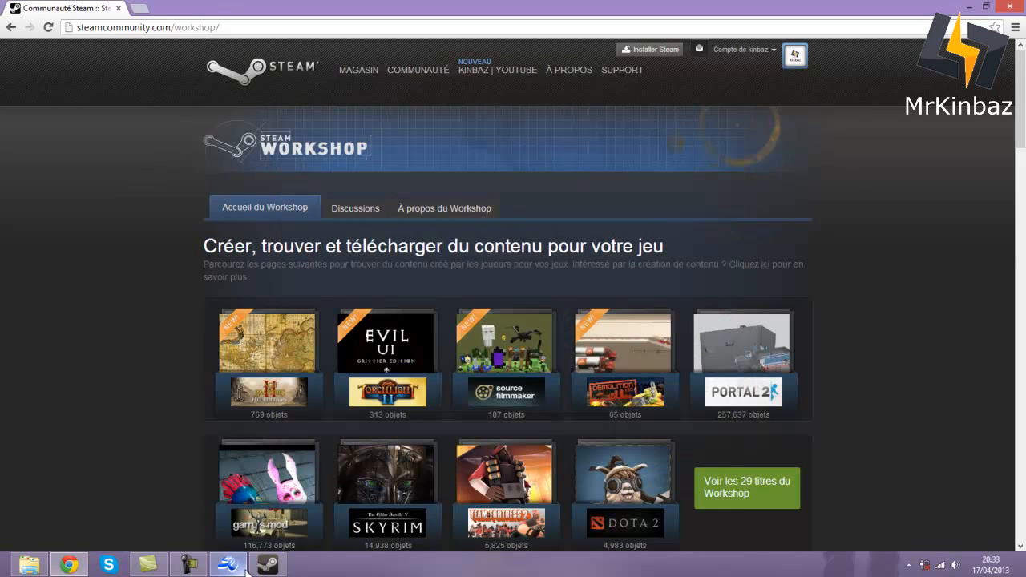
{"action": "left_click", "coordinate": [260, 571]}
{"action": "left_click", "coordinate": [241, 487]}
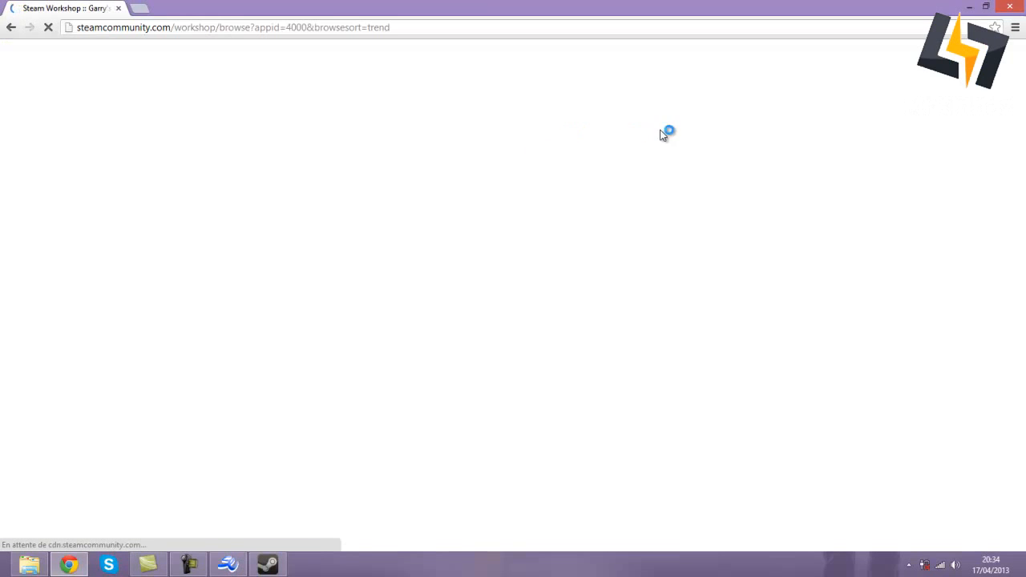
{"action": "scroll", "coordinate": [818, 264], "scroll_direction": "down", "scroll_amount": 9}
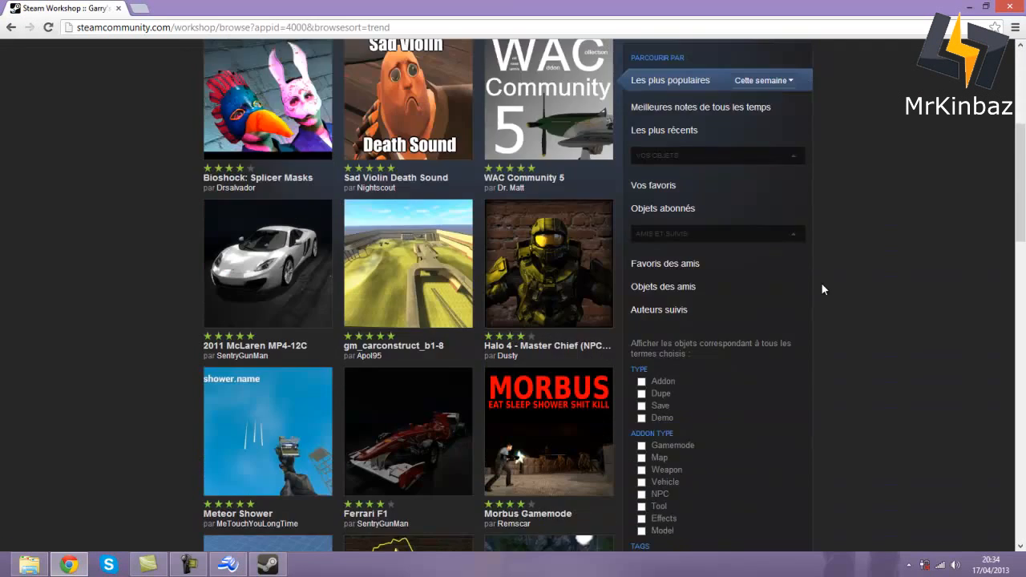
{"action": "scroll", "coordinate": [829, 283], "scroll_direction": "down", "scroll_amount": 3}
{"action": "scroll", "coordinate": [836, 281], "scroll_direction": "up", "scroll_amount": 12}
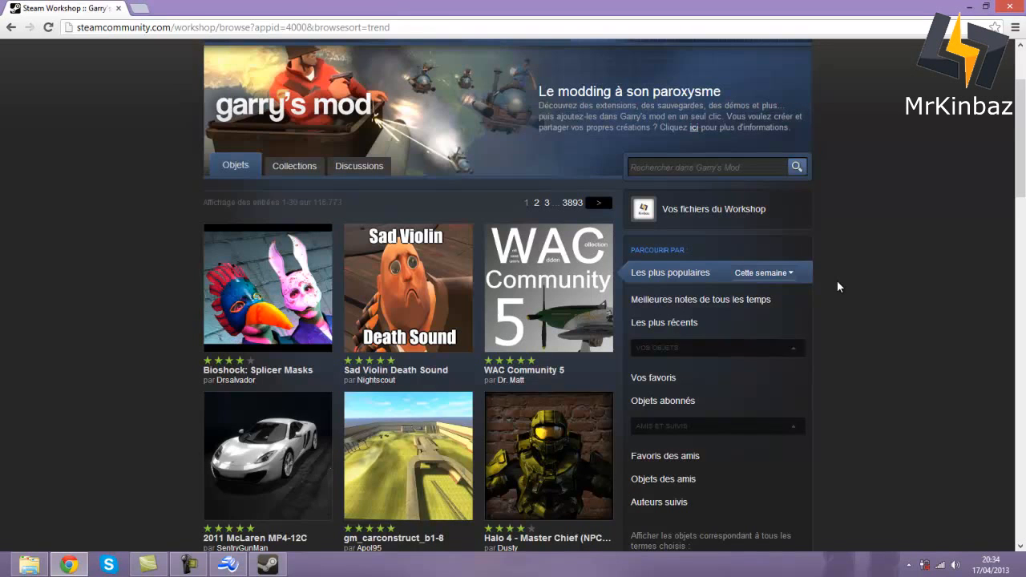
{"action": "left_click", "coordinate": [288, 169]}
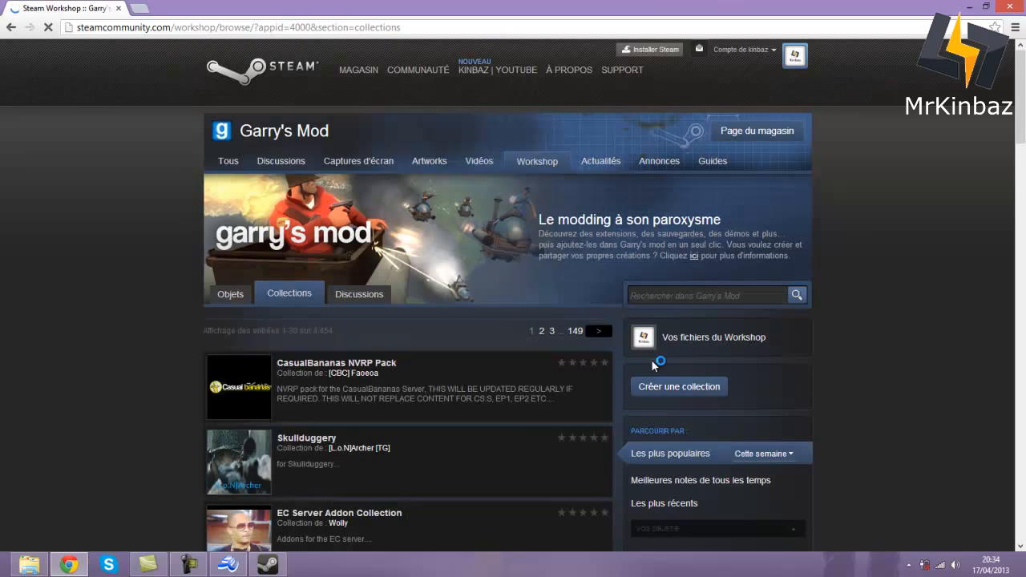
{"action": "left_click", "coordinate": [670, 391]}
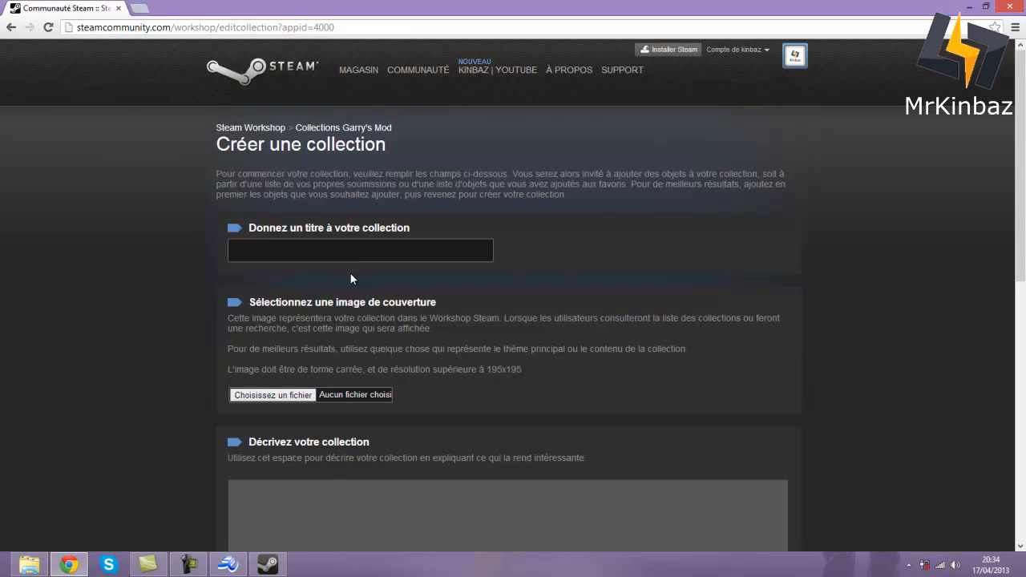
- Title the new collection 'Collection pour le serveur de la AzurKiTeam'
{"action": "left_click", "coordinate": [358, 259]}
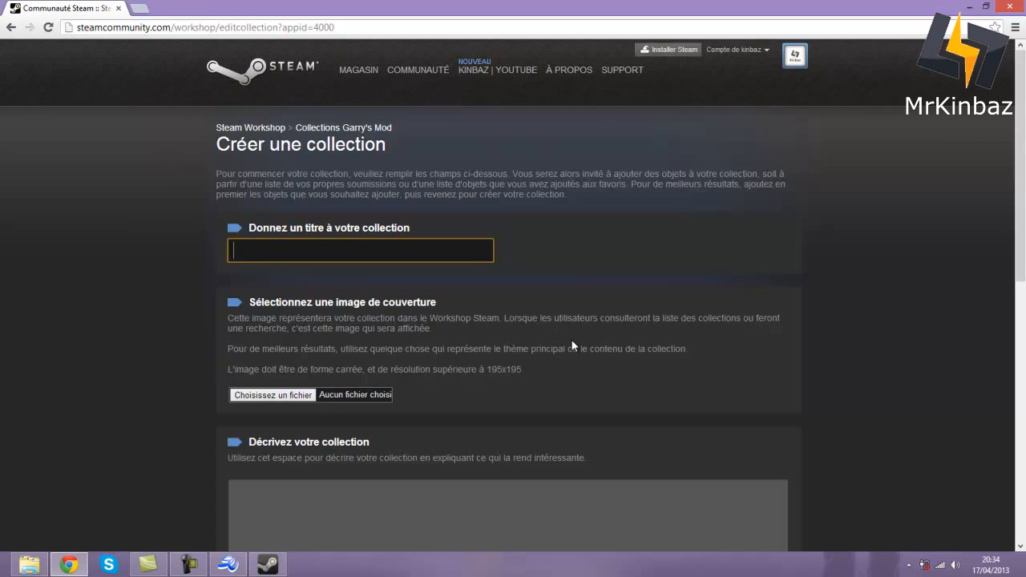
{"action": "type", "text": "Co"}
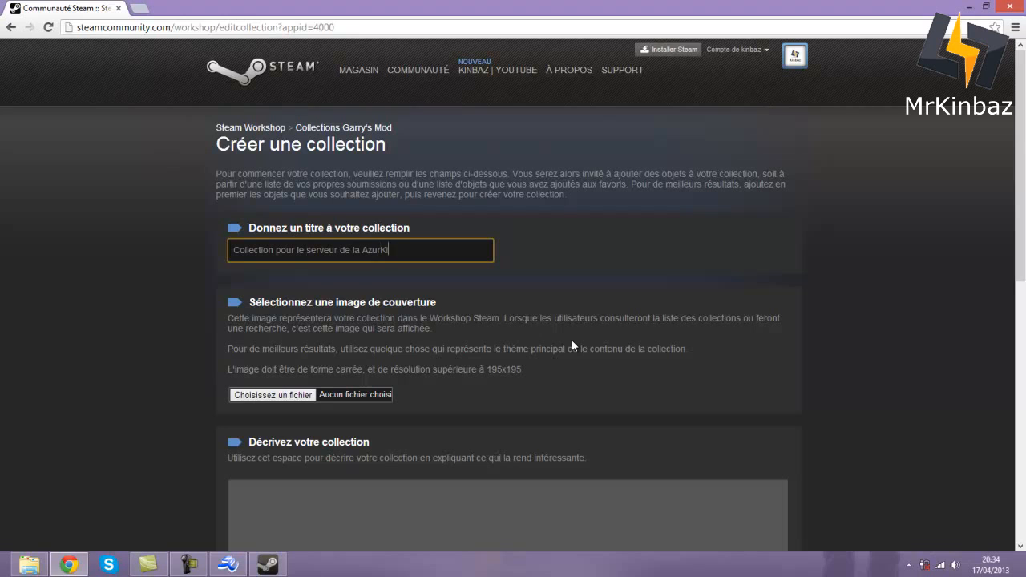
{"action": "type", "text": "Team"}
{"action": "scroll", "coordinate": [418, 373], "scroll_direction": "down", "scroll_amount": 1}
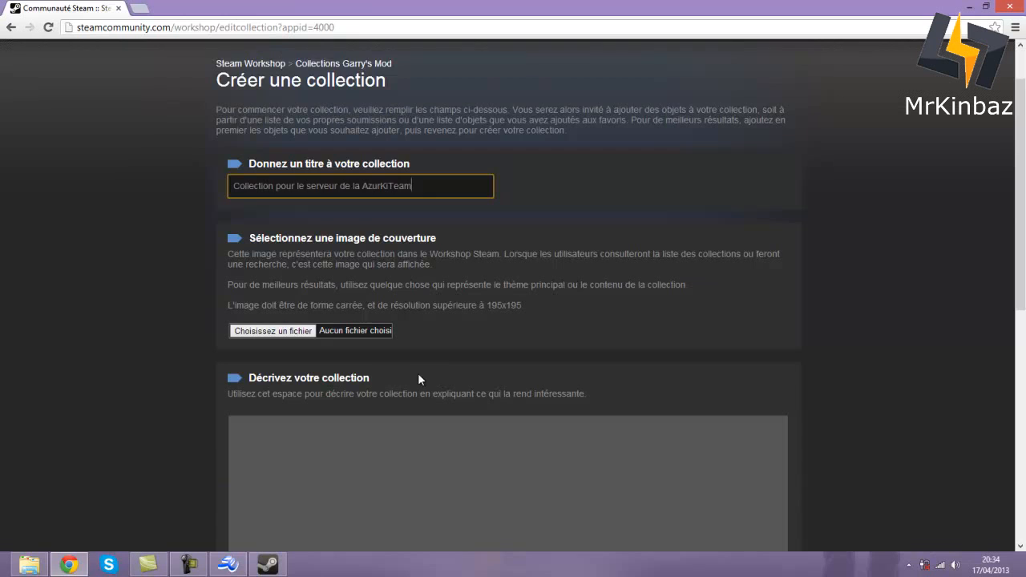
- Enter the description 'Voici la collection du serveur de la AzurKiTeam (addons)'
{"action": "left_click", "coordinate": [390, 438]}
{"action": "scroll", "coordinate": [313, 441], "scroll_direction": "down", "scroll_amount": 4}
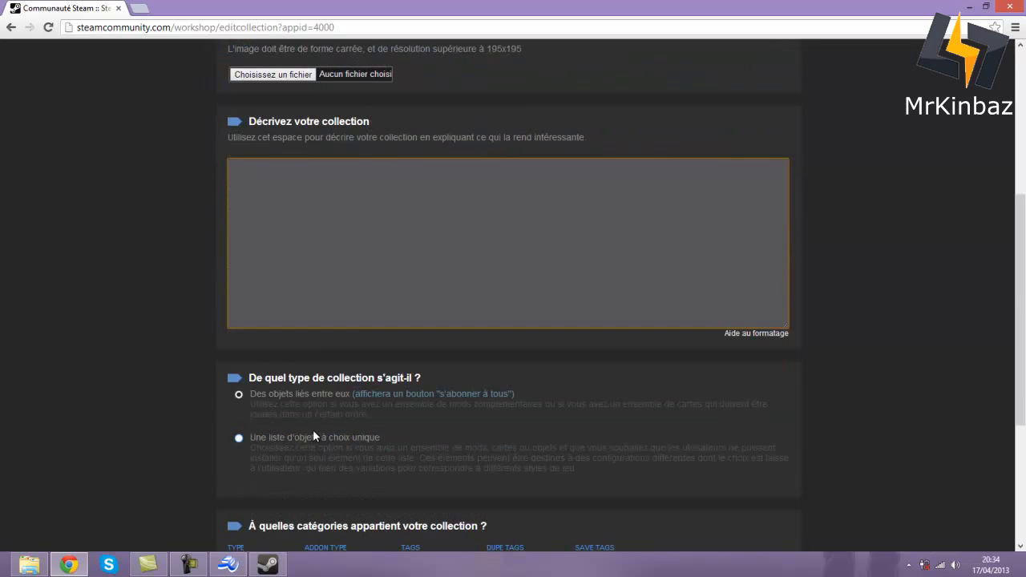
{"action": "left_click", "coordinate": [313, 179]}
{"action": "type", "text": "Voici la collection du serveur de la AzurKiTeam (addons"}
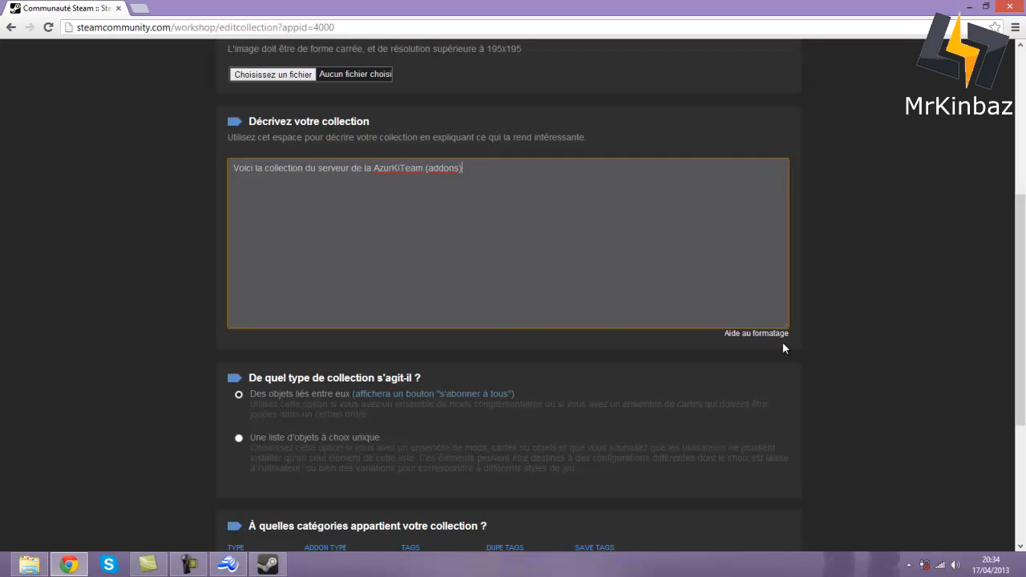
{"action": "scroll", "coordinate": [559, 312], "scroll_direction": "down", "scroll_amount": 2}
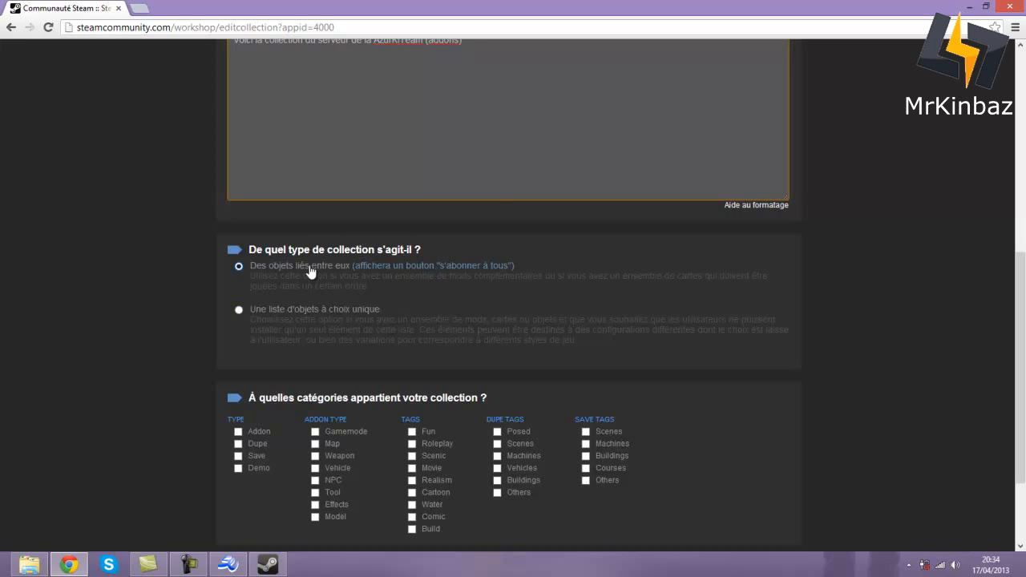
{"action": "scroll", "coordinate": [313, 272], "scroll_direction": "down", "scroll_amount": 2}
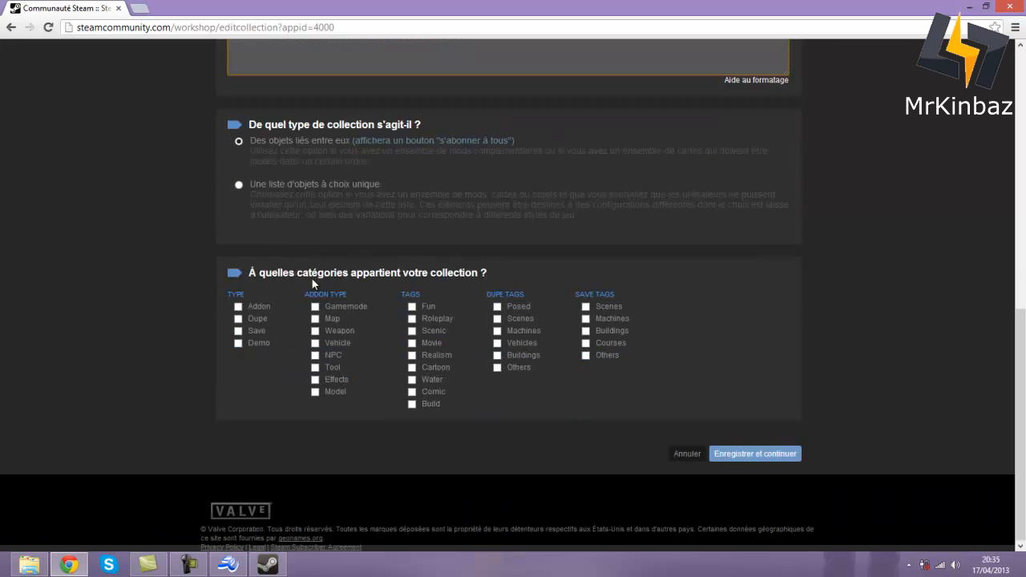
- Mark the collection as Addon type with Map, Weapon, Vehicle, Tool, Fun, Movie and Build tags
{"action": "left_click", "coordinate": [238, 306]}
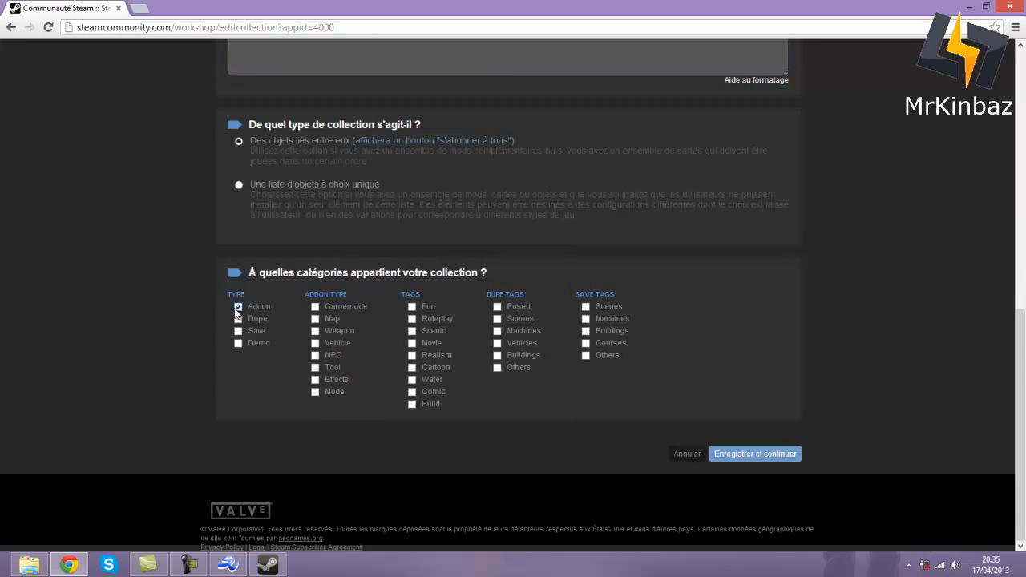
{"action": "left_click", "coordinate": [315, 319]}
{"action": "left_click", "coordinate": [315, 331]}
{"action": "left_click", "coordinate": [315, 343]}
{"action": "left_click", "coordinate": [315, 367]}
{"action": "left_click", "coordinate": [411, 307]}
{"action": "left_click", "coordinate": [412, 343]}
{"action": "left_click", "coordinate": [411, 403]}
- Add Machines and Vehicles dupe tags plus Scenes, Machines, Buildings, Courses save tags, then attempt saving
{"action": "left_click", "coordinate": [497, 330]}
{"action": "left_click", "coordinate": [497, 342]}
{"action": "left_click", "coordinate": [586, 307]}
{"action": "left_click", "coordinate": [586, 319]}
{"action": "left_click", "coordinate": [586, 331]}
{"action": "left_click", "coordinate": [586, 342]}
{"action": "left_click", "coordinate": [756, 452]}
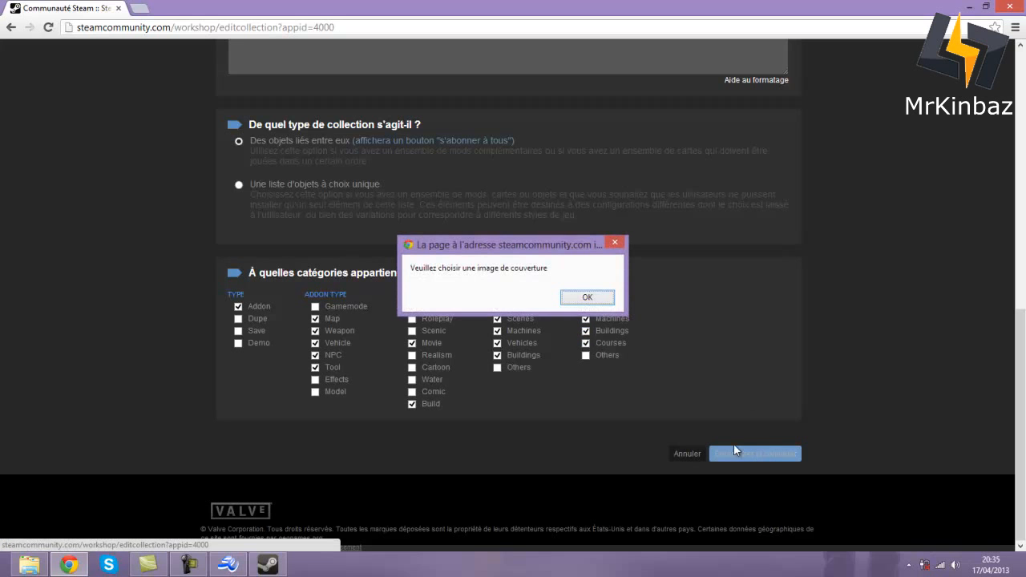
{"action": "left_click", "coordinate": [586, 297]}
{"action": "scroll", "coordinate": [595, 291], "scroll_direction": "up", "scroll_amount": 6}
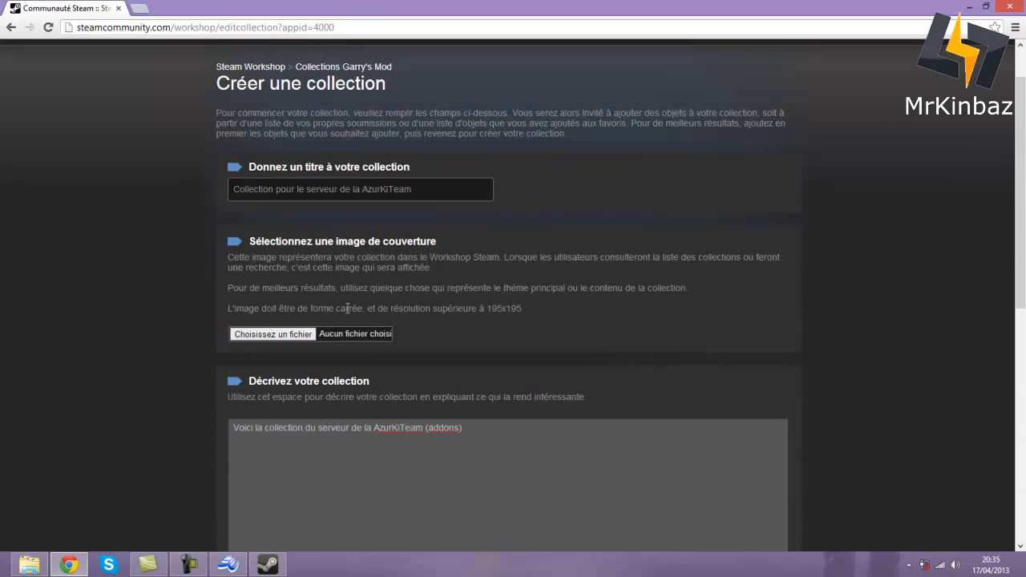
- Set Kinbaz Youtube from Images > Internet as the cover image and save the collection
{"action": "left_click", "coordinate": [295, 337]}
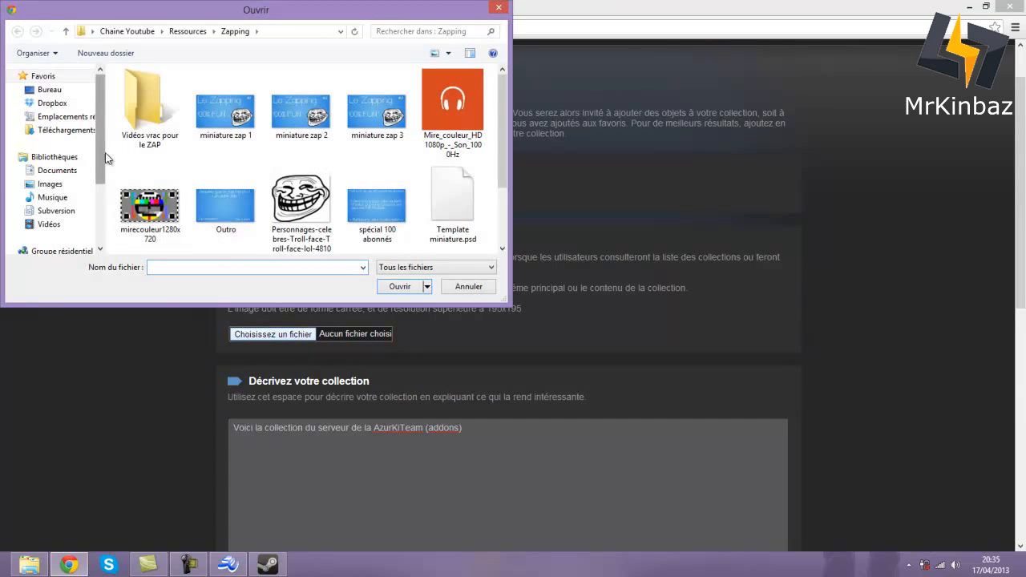
{"action": "left_click", "coordinate": [50, 184]}
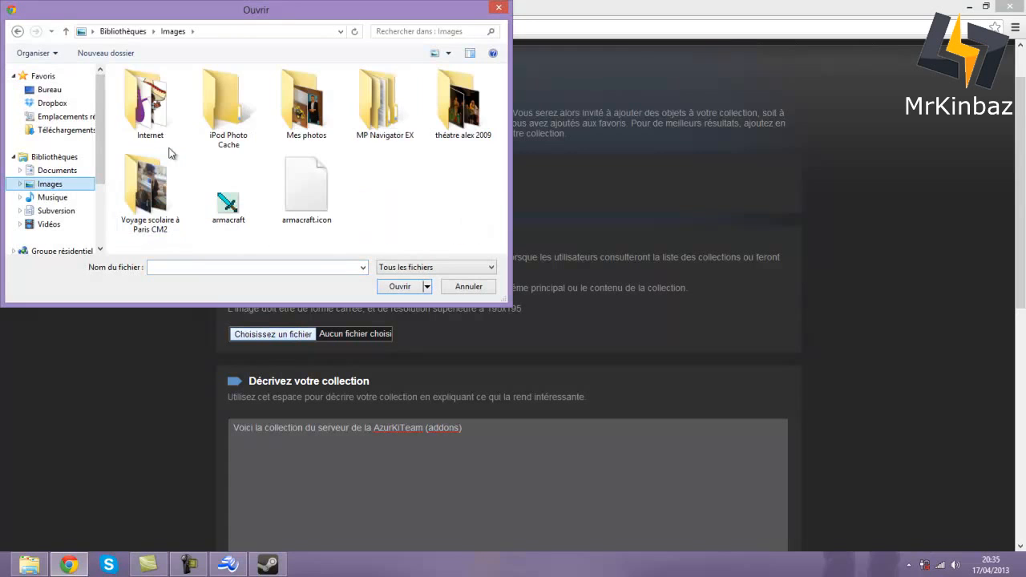
{"action": "left_click", "coordinate": [157, 126]}
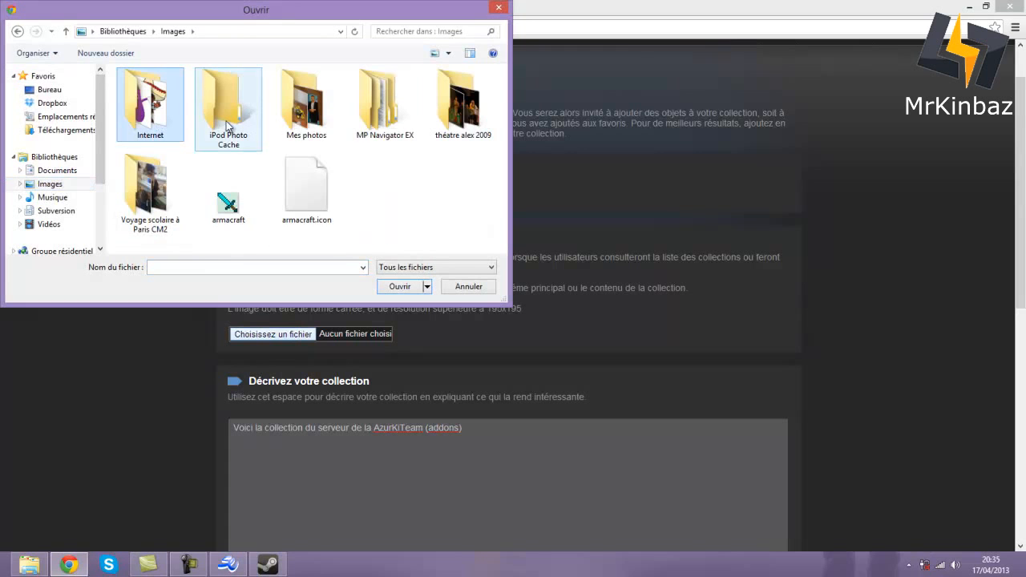
{"action": "double_click", "coordinate": [158, 125]}
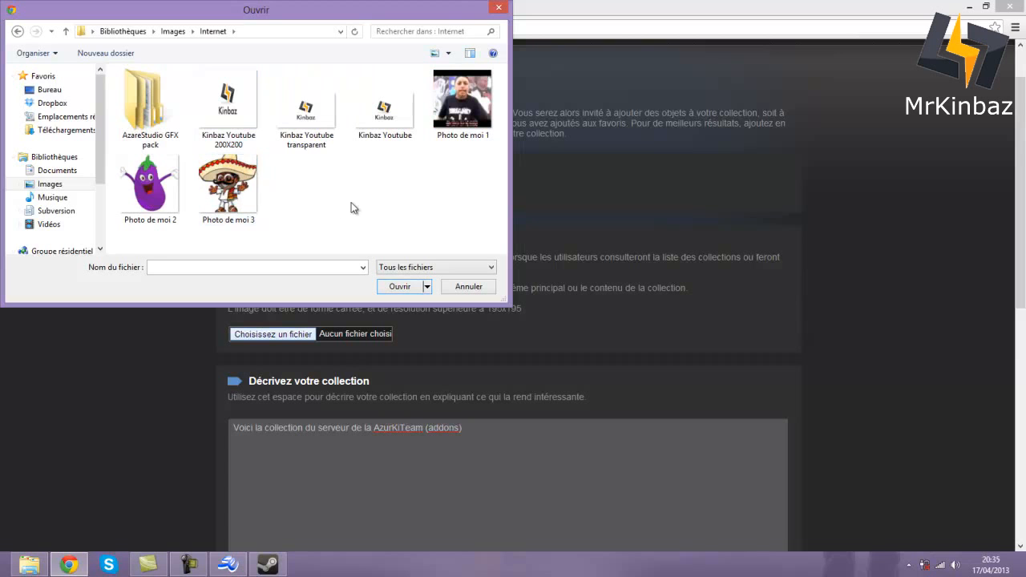
{"action": "left_click", "coordinate": [396, 117]}
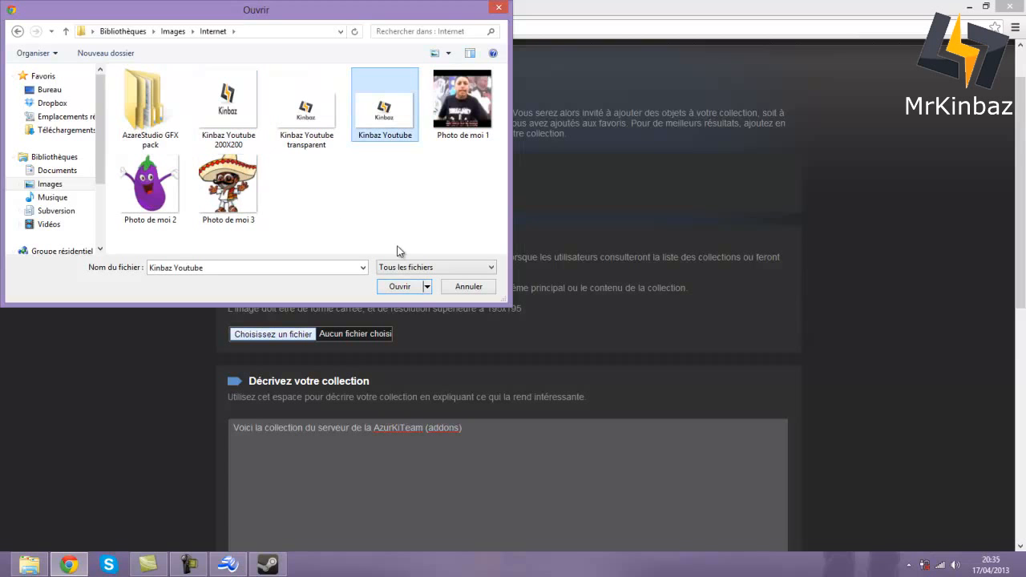
{"action": "left_click", "coordinate": [400, 286]}
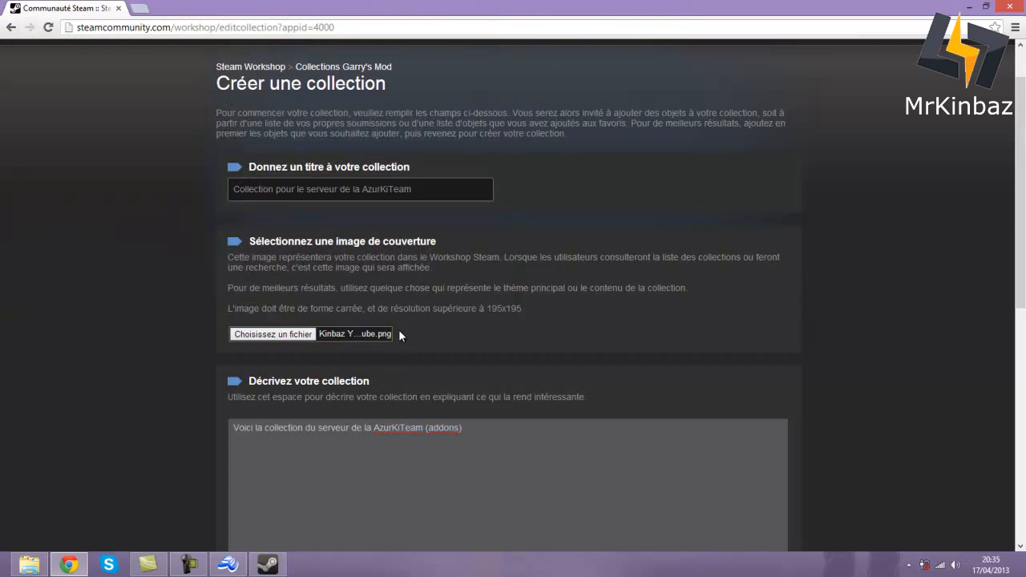
{"action": "scroll", "coordinate": [385, 334], "scroll_direction": "down", "scroll_amount": 6}
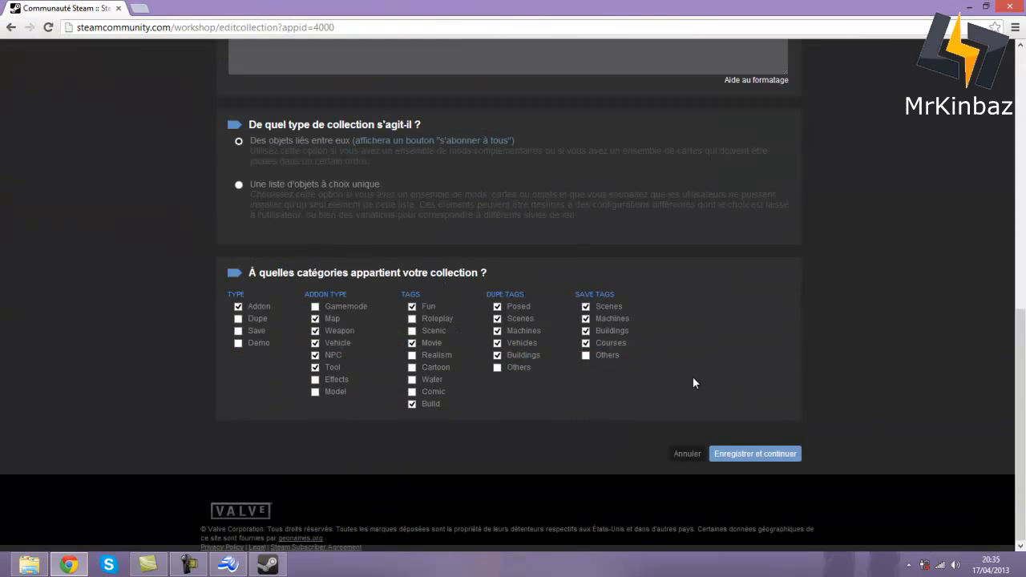
{"action": "left_click", "coordinate": [756, 455]}
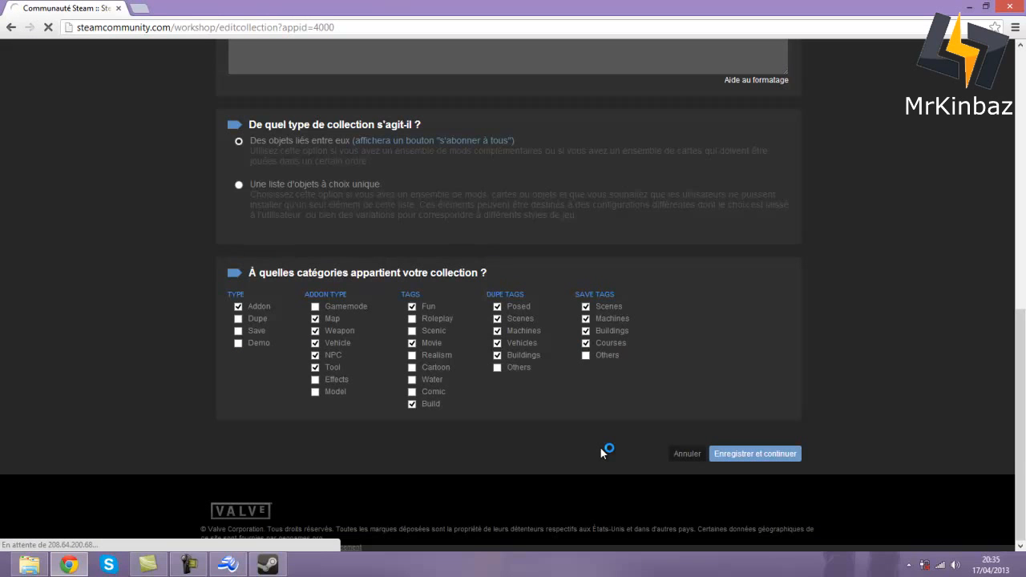
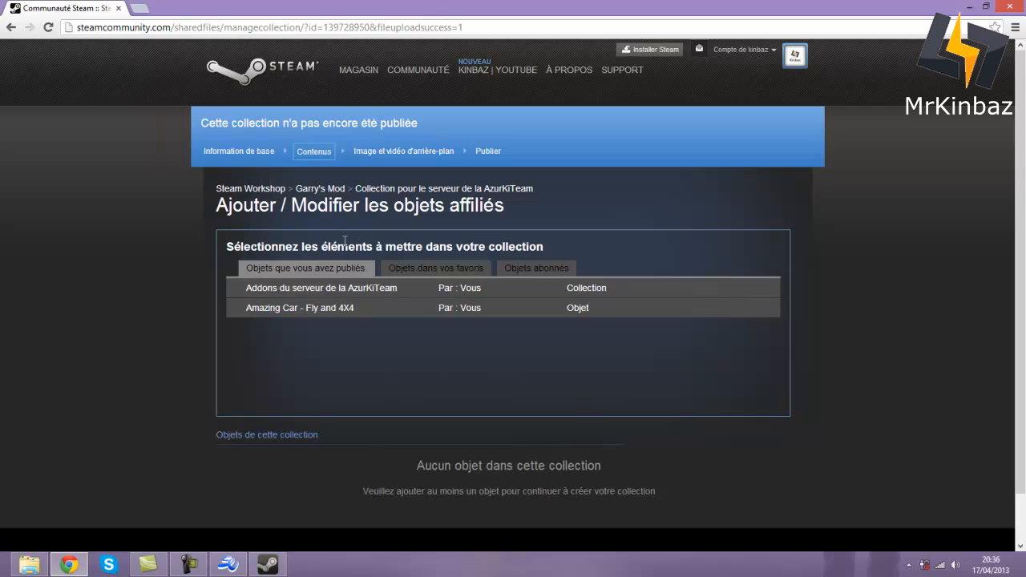
- Link the 'Addons du serveur de la AzurKiTeam' collection, save the contents, and publish
{"action": "left_click", "coordinate": [443, 289]}
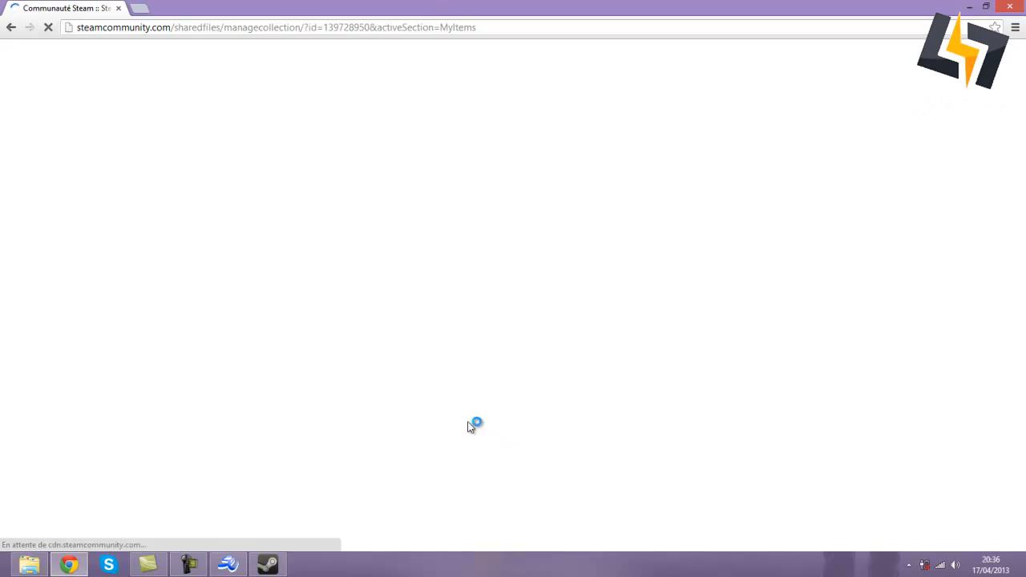
{"action": "scroll", "coordinate": [353, 361], "scroll_direction": "down", "scroll_amount": 2}
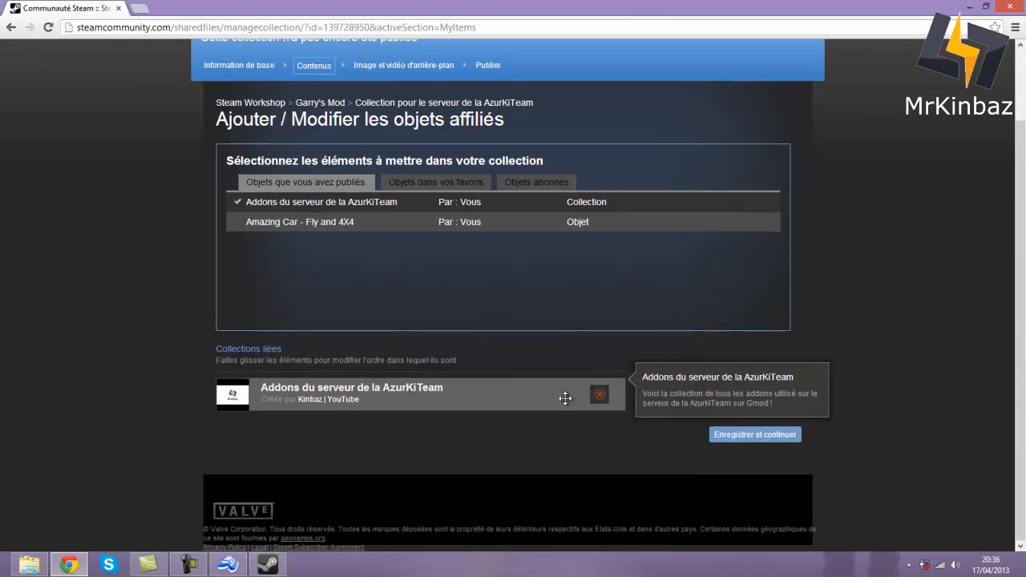
{"action": "left_click", "coordinate": [731, 433]}
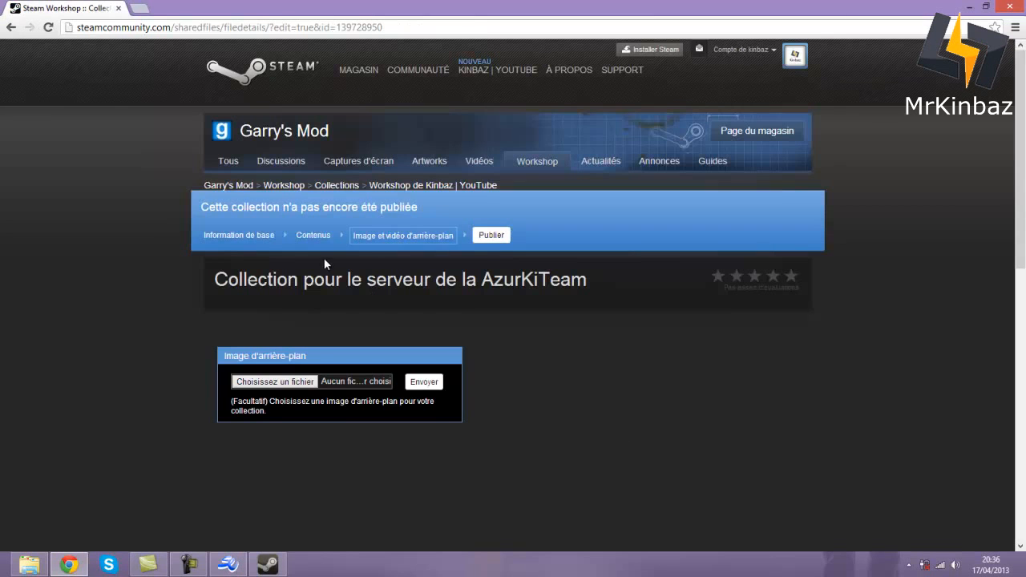
{"action": "scroll", "coordinate": [352, 288], "scroll_direction": "down", "scroll_amount": 3}
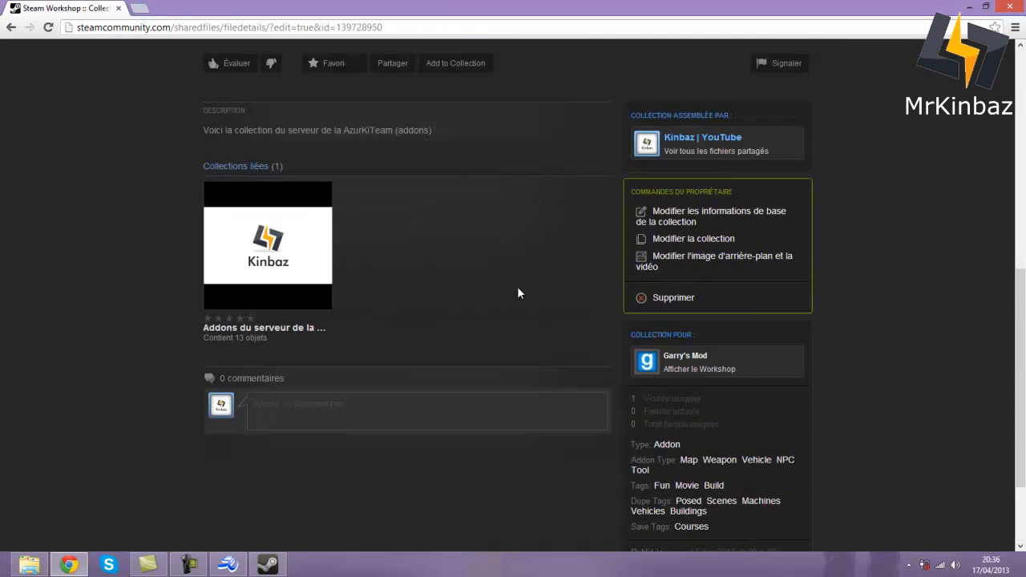
{"action": "scroll", "coordinate": [516, 290], "scroll_direction": "down", "scroll_amount": 2}
{"action": "scroll", "coordinate": [516, 290], "scroll_direction": "up", "scroll_amount": 10}
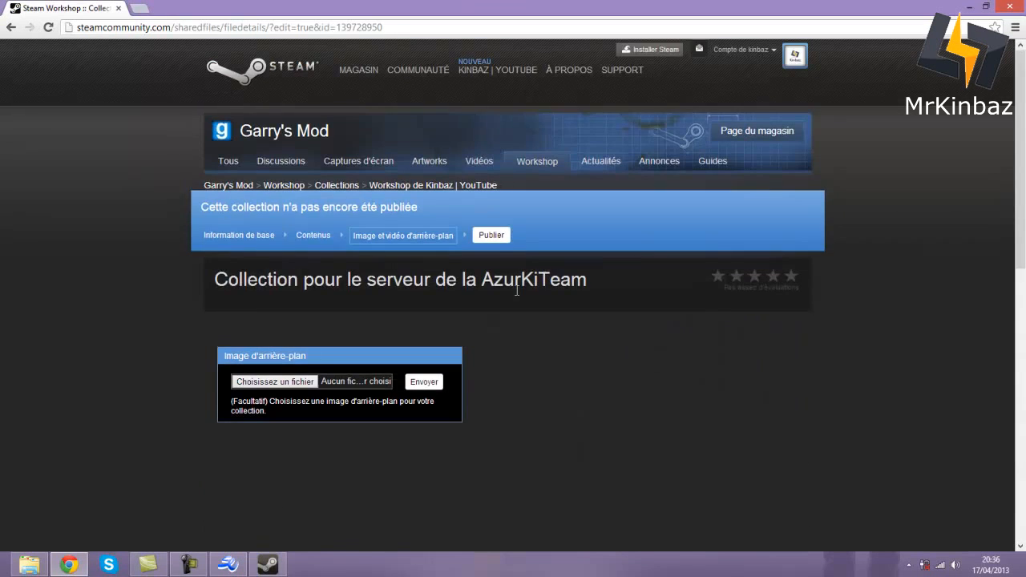
{"action": "left_click", "coordinate": [486, 236]}
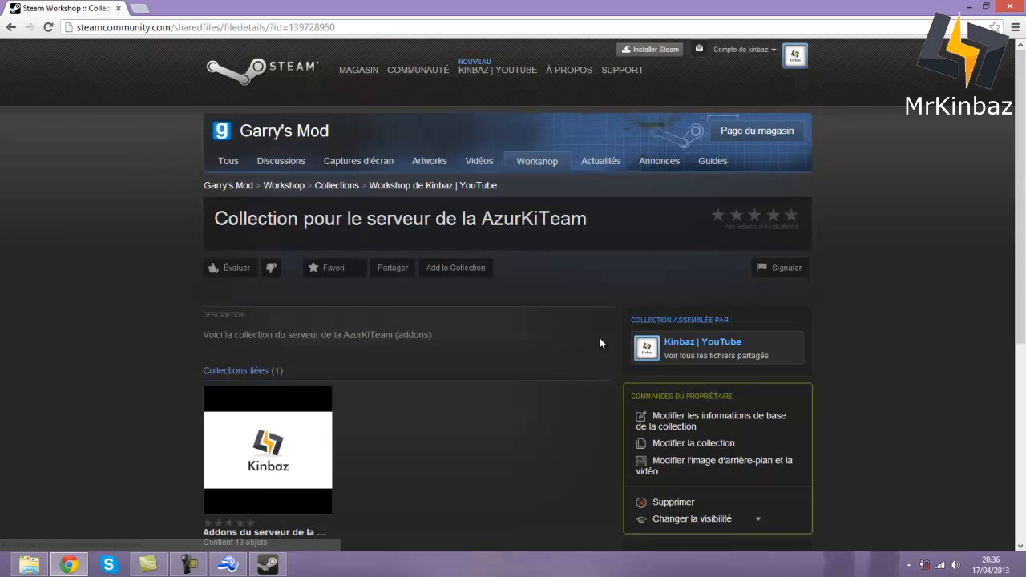
{"action": "scroll", "coordinate": [598, 343], "scroll_direction": "down", "scroll_amount": 3}
{"action": "scroll", "coordinate": [744, 337], "scroll_direction": "down", "scroll_amount": 3}
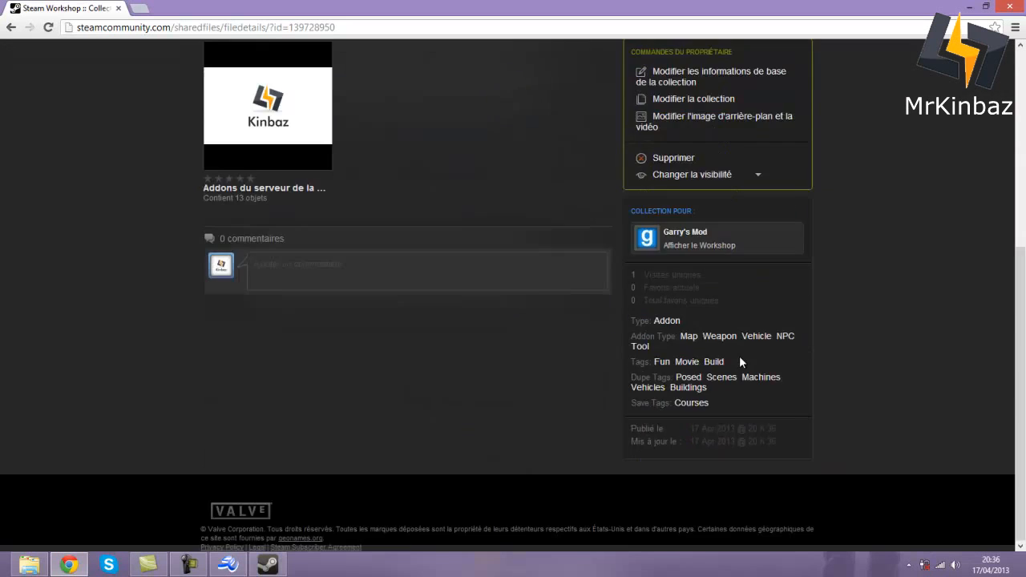
{"action": "scroll", "coordinate": [739, 358], "scroll_direction": "up", "scroll_amount": 5}
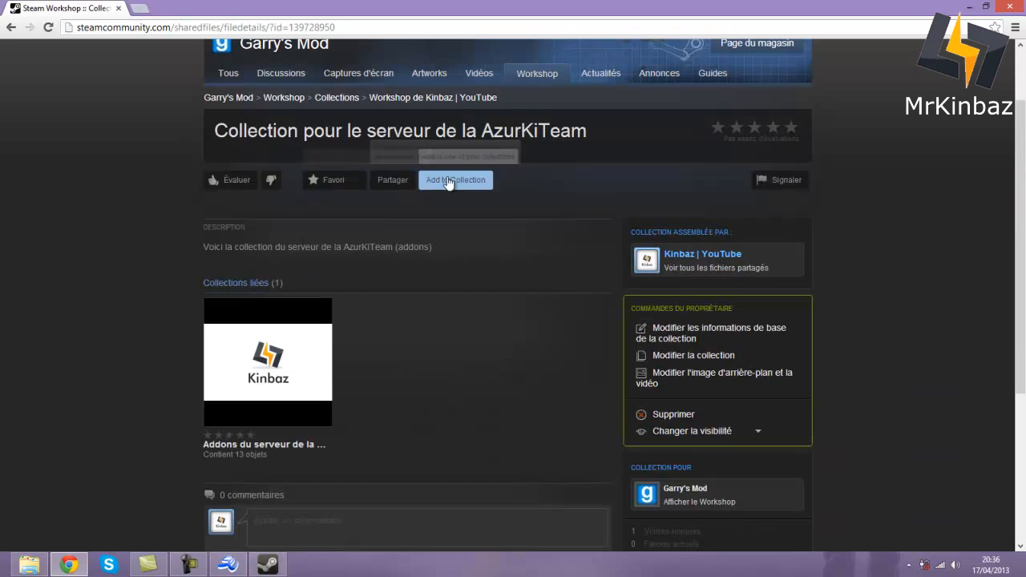
{"action": "scroll", "coordinate": [756, 209], "scroll_direction": "up", "scroll_amount": 2}
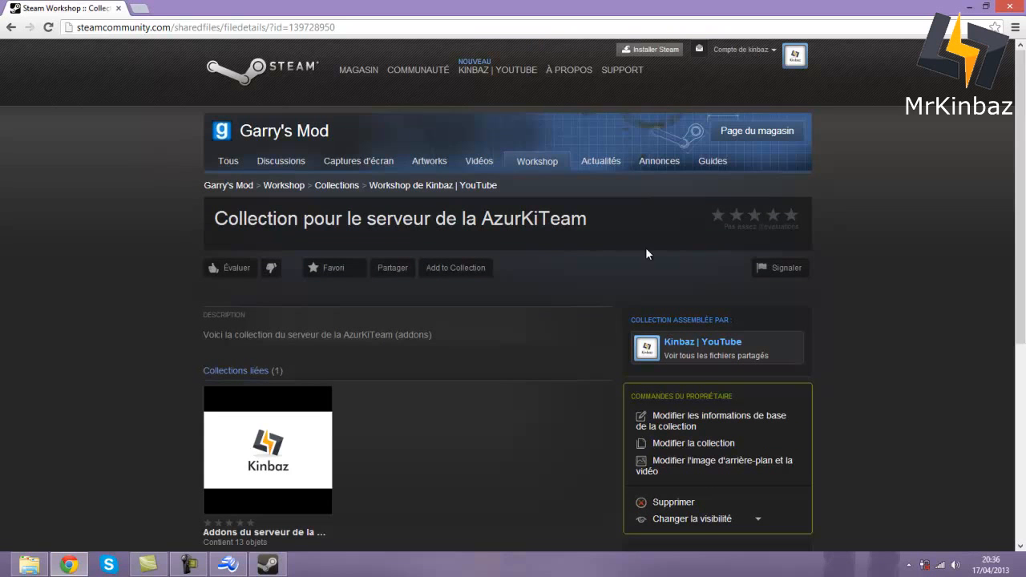
{"action": "scroll", "coordinate": [491, 272], "scroll_direction": "down", "scroll_amount": 3}
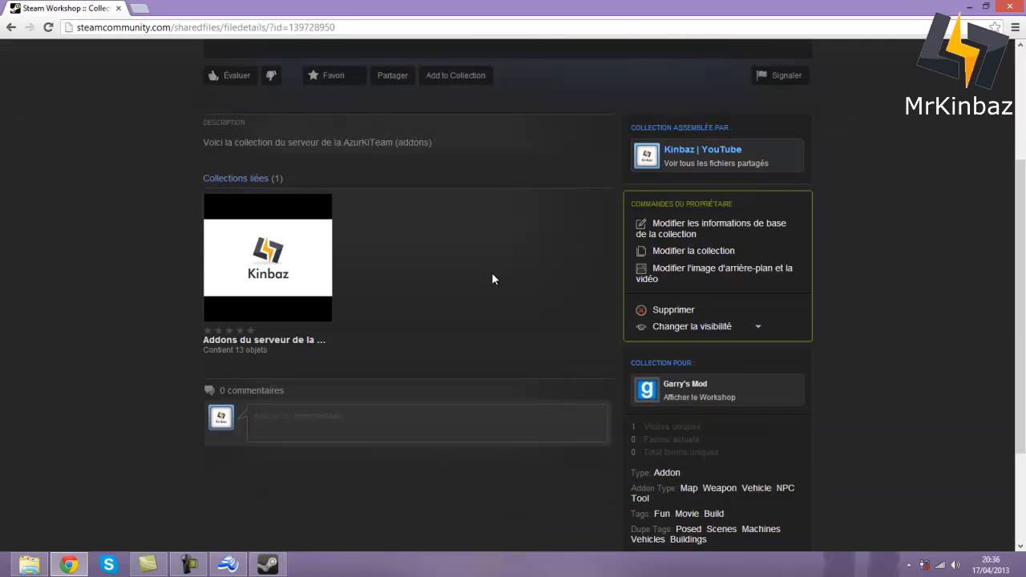
{"action": "left_click", "coordinate": [701, 259]}
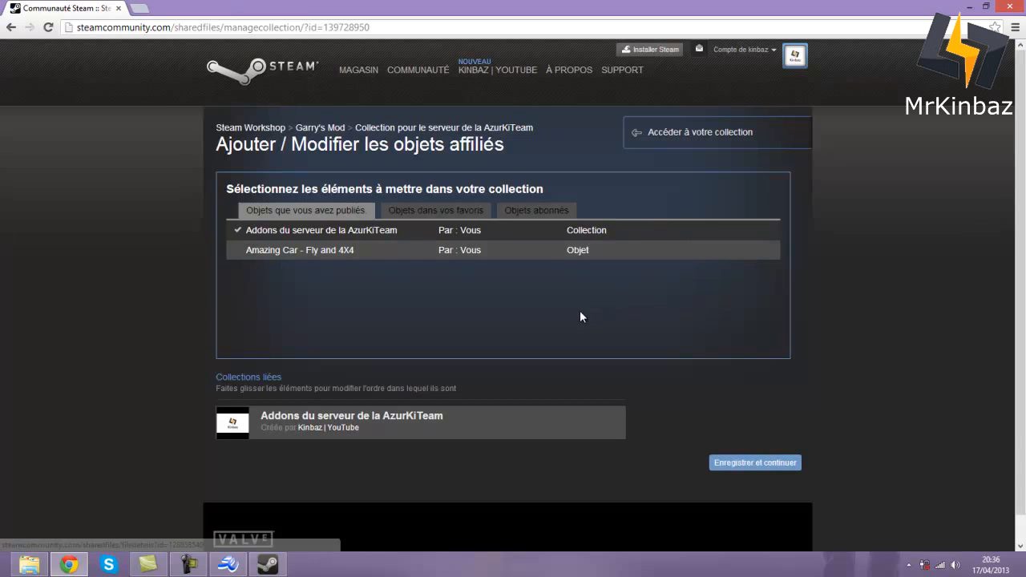
{"action": "scroll", "coordinate": [503, 249], "scroll_direction": "down", "scroll_amount": 1}
{"action": "scroll", "coordinate": [481, 272], "scroll_direction": "up", "scroll_amount": 1}
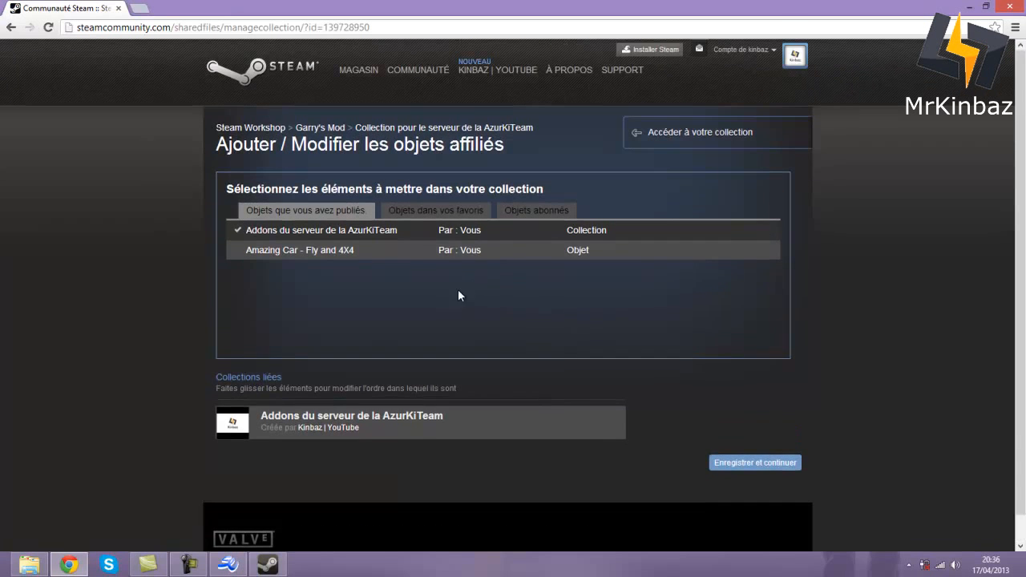
{"action": "left_click", "coordinate": [11, 26]}
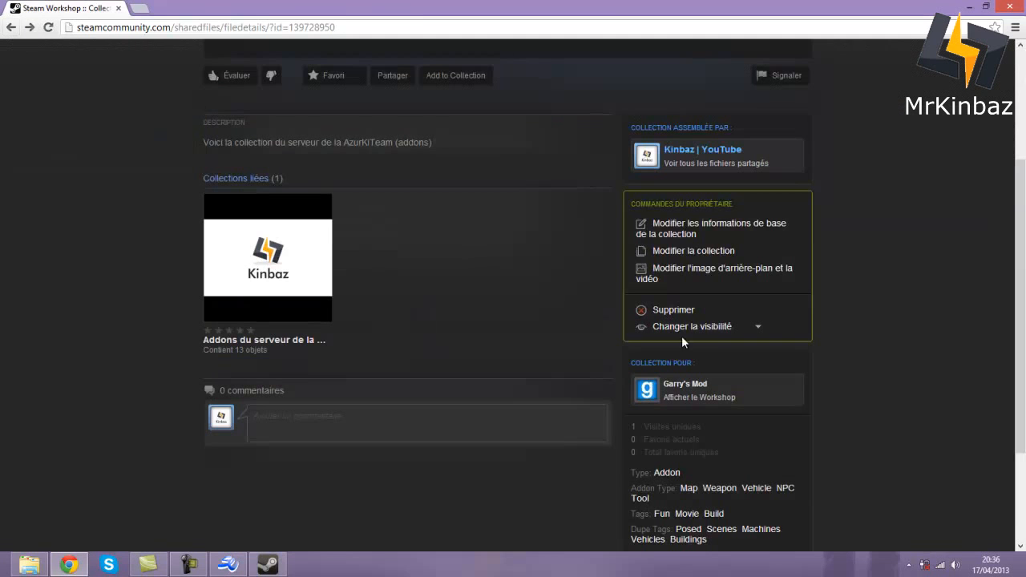
{"action": "left_click", "coordinate": [702, 232]}
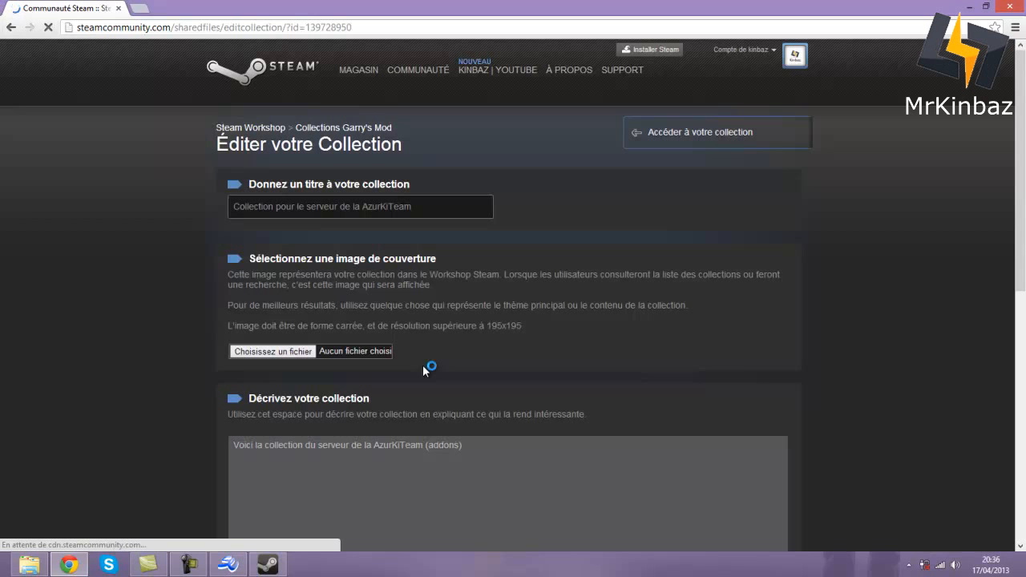
{"action": "scroll", "coordinate": [424, 367], "scroll_direction": "down", "scroll_amount": 6}
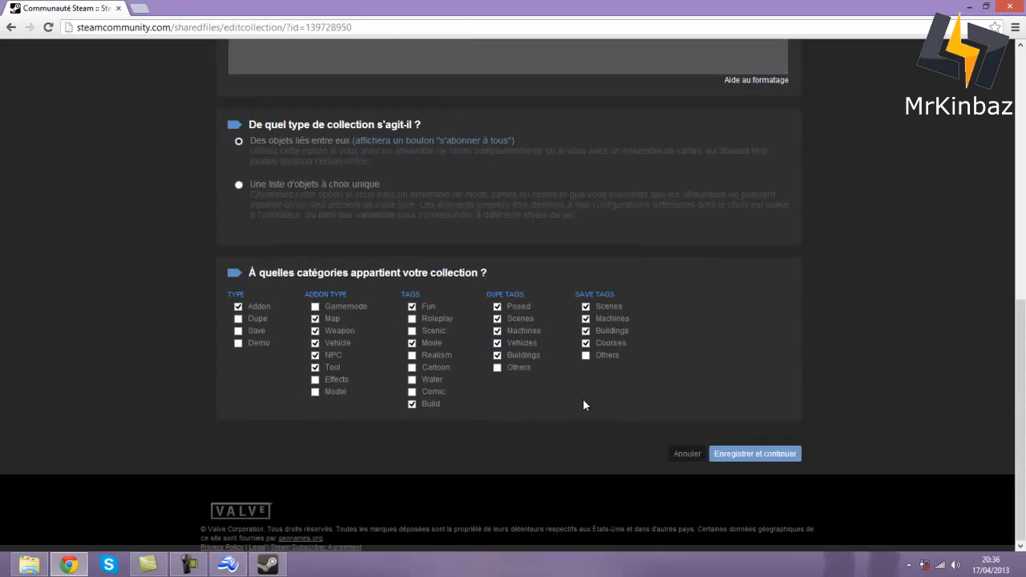
{"action": "left_click", "coordinate": [734, 453]}
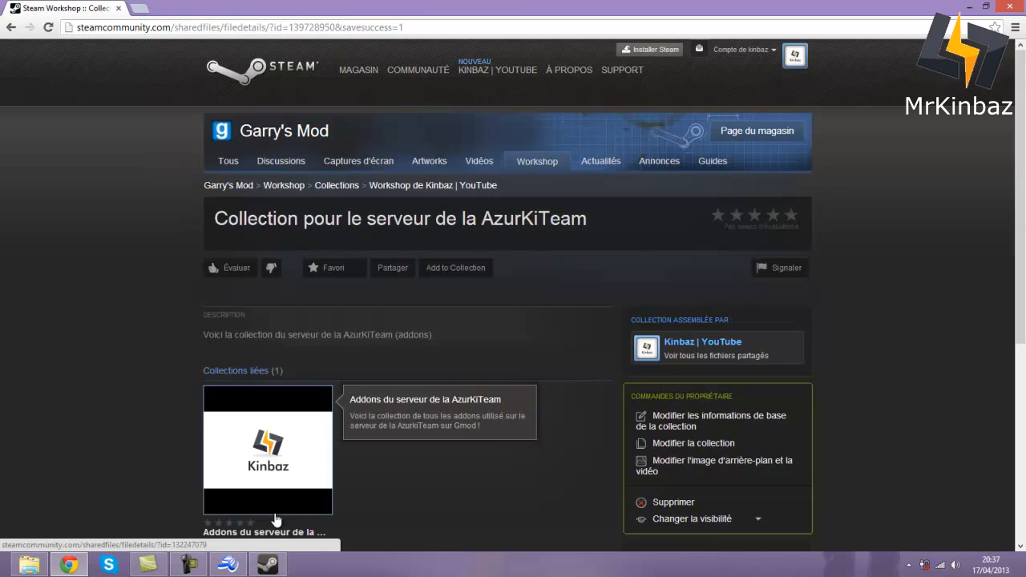
{"action": "scroll", "coordinate": [501, 446], "scroll_direction": "down", "scroll_amount": 2}
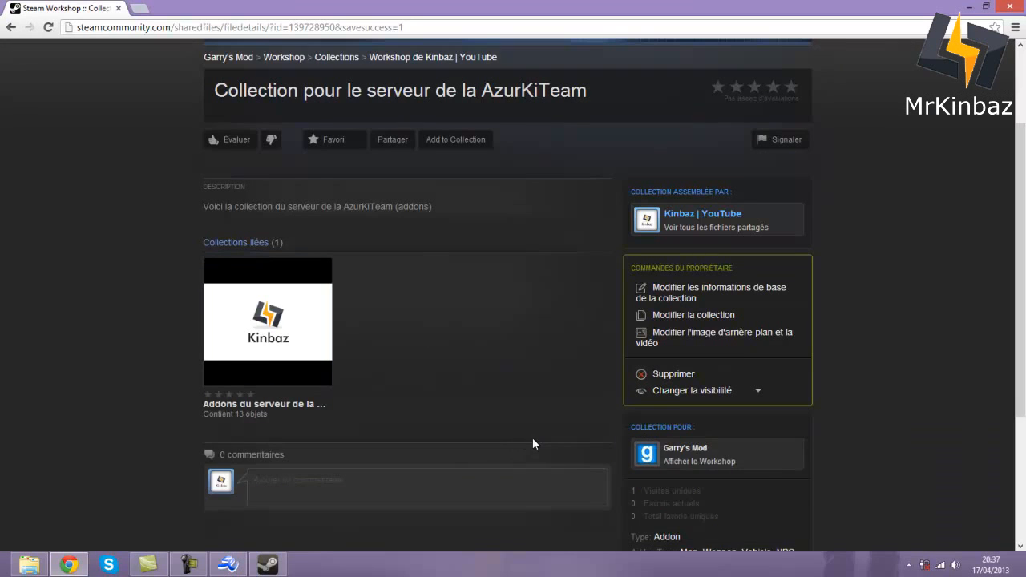
{"action": "scroll", "coordinate": [549, 353], "scroll_direction": "up", "scroll_amount": 2}
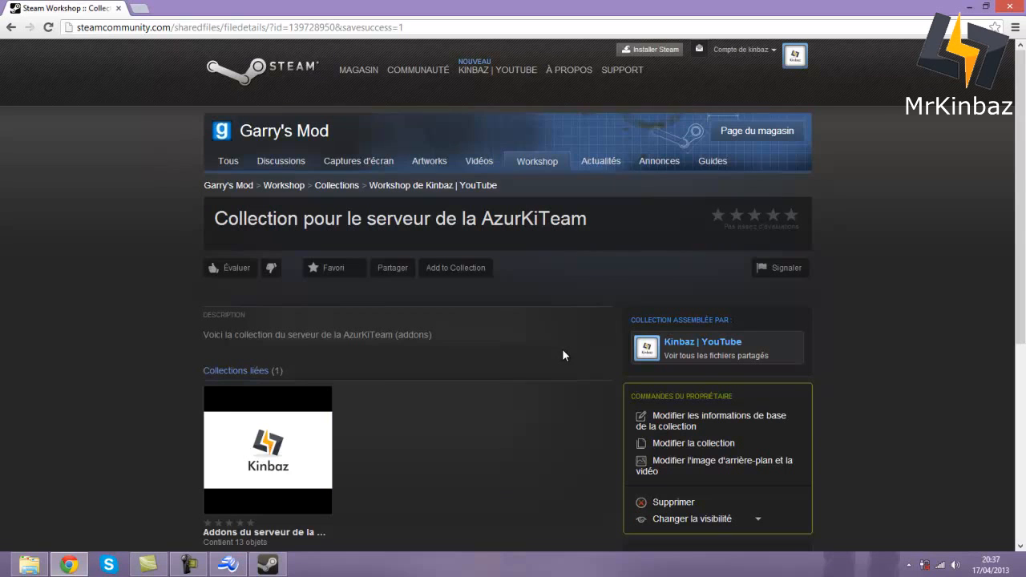
{"action": "scroll", "coordinate": [562, 355], "scroll_direction": "down", "scroll_amount": 3}
{"action": "scroll", "coordinate": [907, 520], "scroll_direction": "up", "scroll_amount": 3}
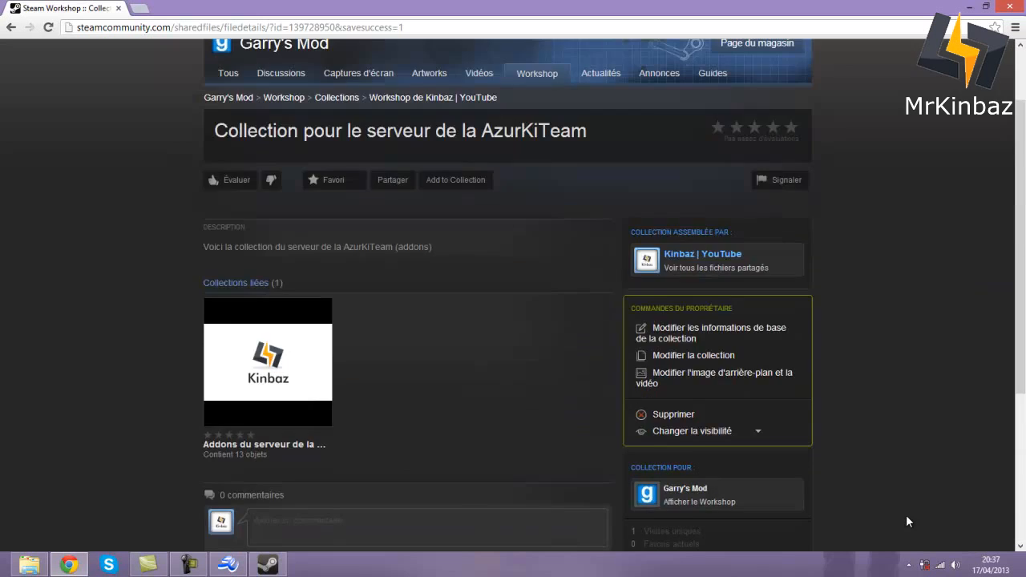
{"action": "scroll", "coordinate": [906, 520], "scroll_direction": "down", "scroll_amount": 4}
{"action": "scroll", "coordinate": [908, 522], "scroll_direction": "up", "scroll_amount": 4}
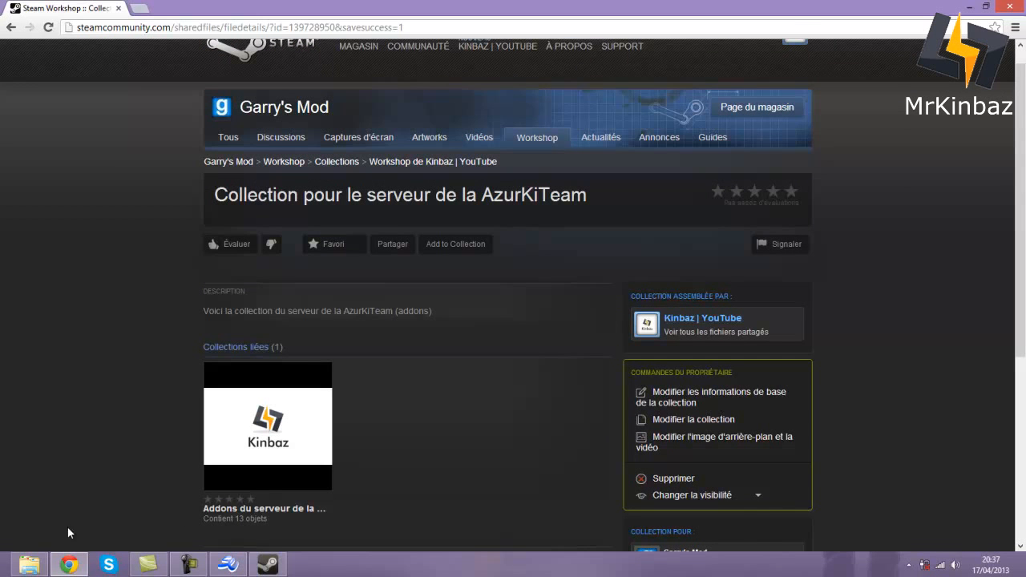
- Create a new empty text document in Serveur gmod > orangebox and open it
{"action": "left_click", "coordinate": [29, 564]}
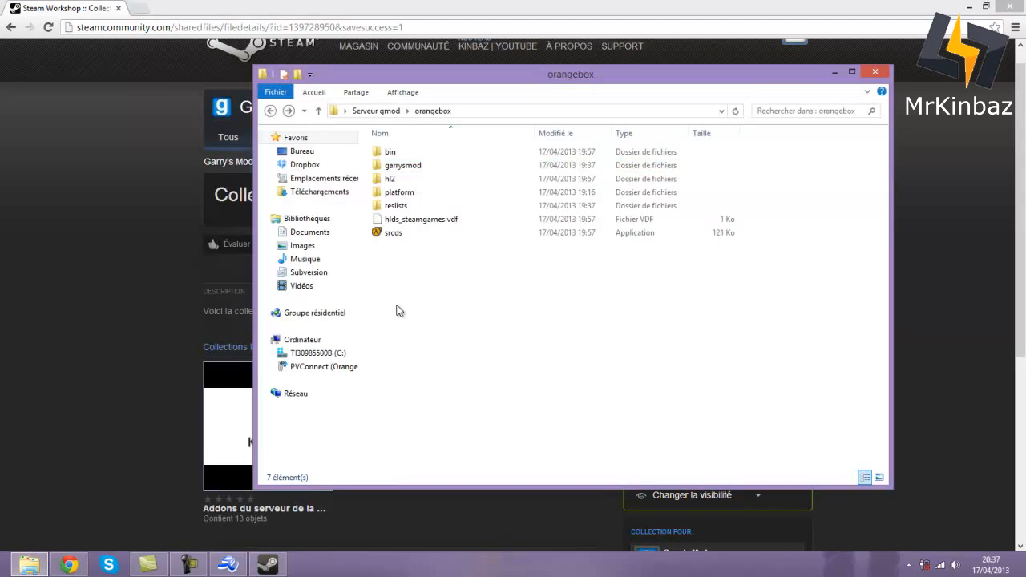
{"action": "left_click", "coordinate": [271, 111]}
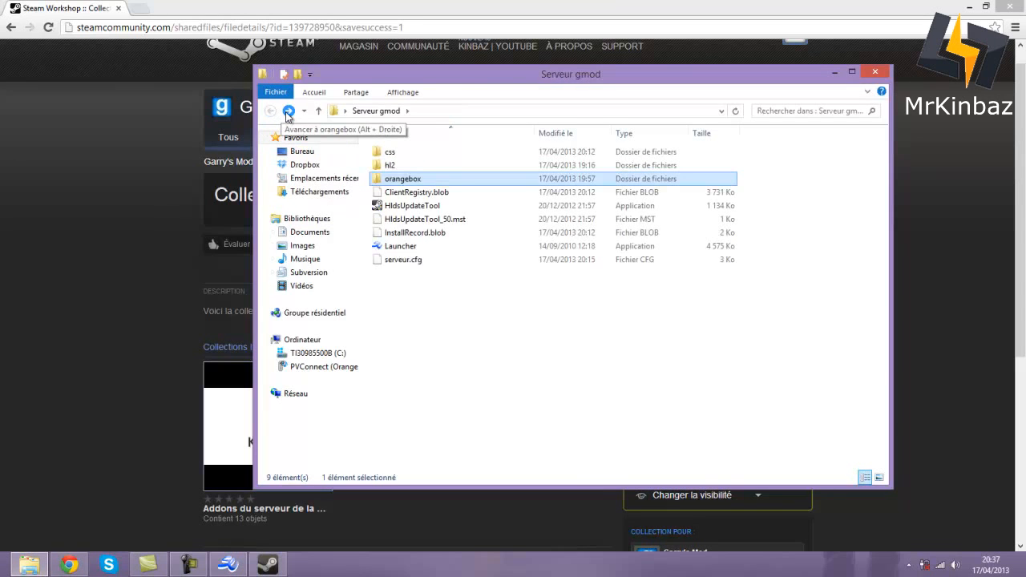
{"action": "double_click", "coordinate": [411, 179]}
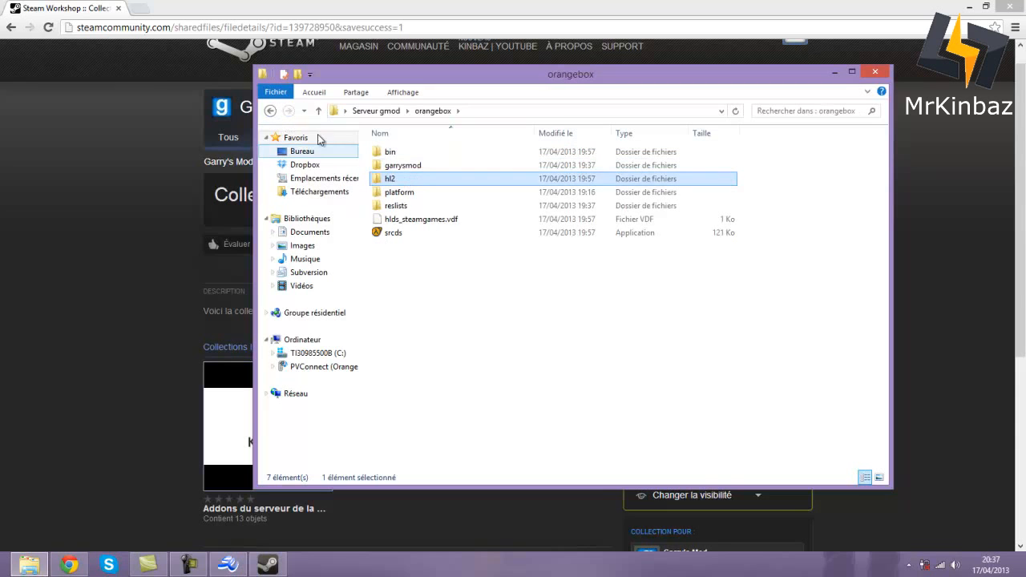
{"action": "left_click", "coordinate": [428, 323]}
{"action": "right_click", "coordinate": [431, 330]}
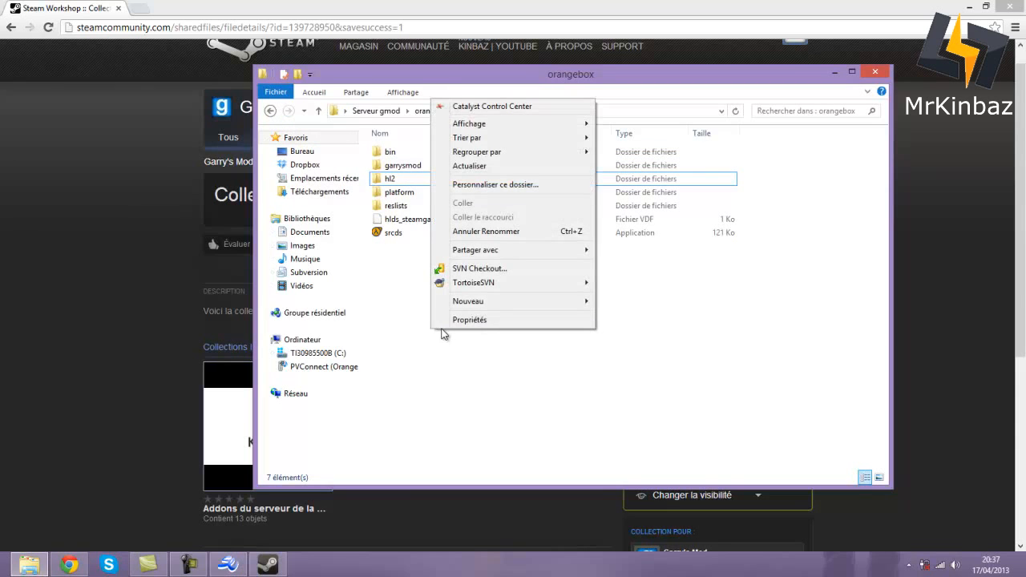
{"action": "mouse_move", "coordinate": [533, 303]}
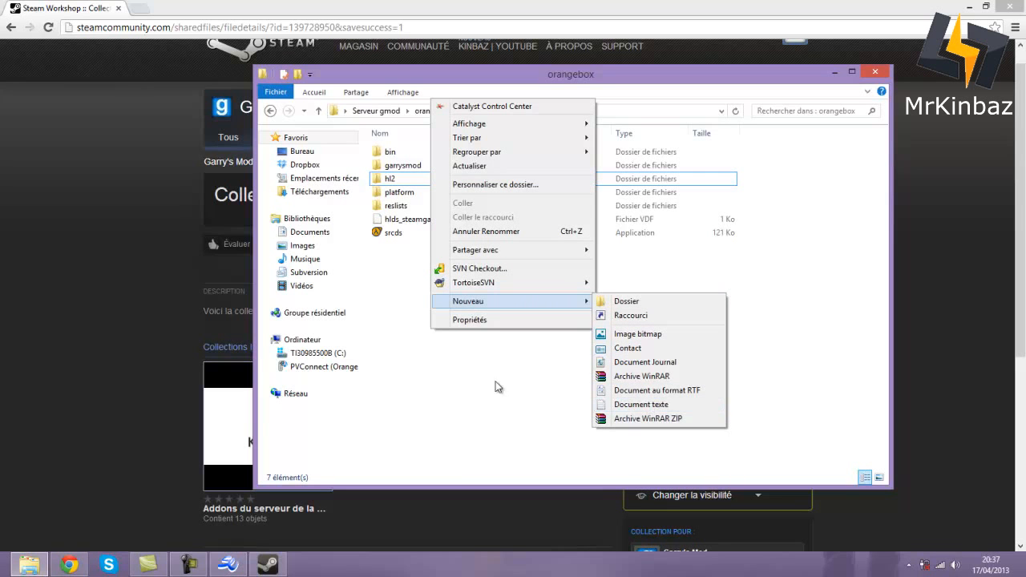
{"action": "left_click", "coordinate": [621, 405]}
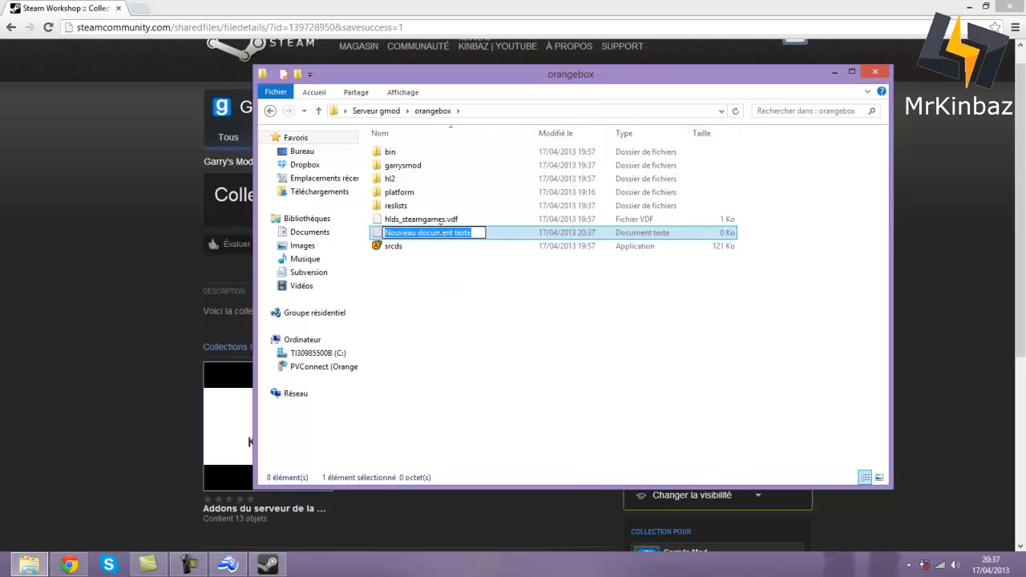
{"action": "double_click", "coordinate": [487, 233]}
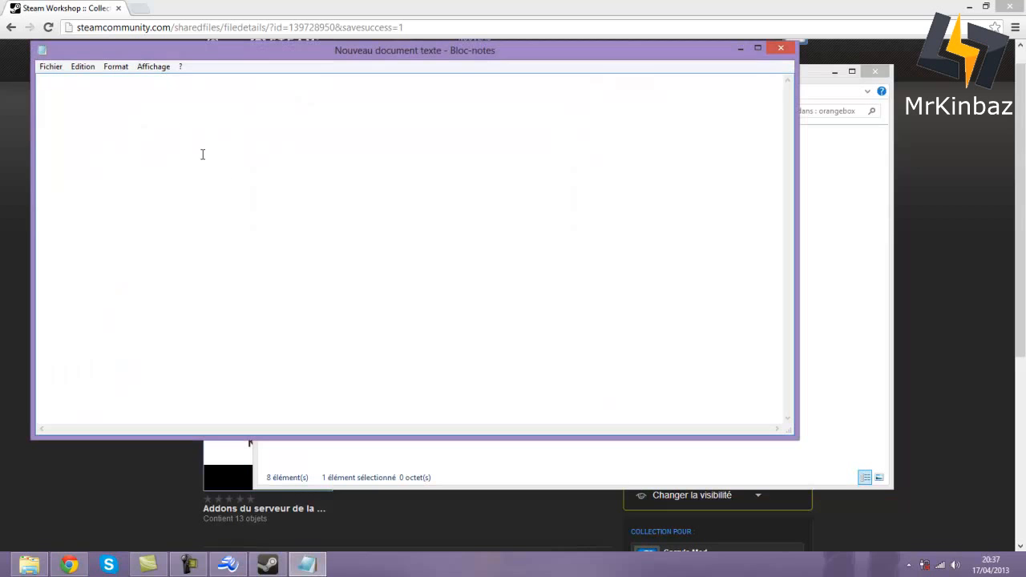
- Paste the server launch command and review its gm_construct map and CWORKSHOP placeholder
{"action": "type", "text": "srcds -game garrysmod +map gm_construct +maxplayers 16 +host_workshop_collection CWORKSHOP -authkey CLE_API_STEAM"}
{"action": "left_click_drag", "start_coordinate": [646, 97], "coordinate": [55, 89]}
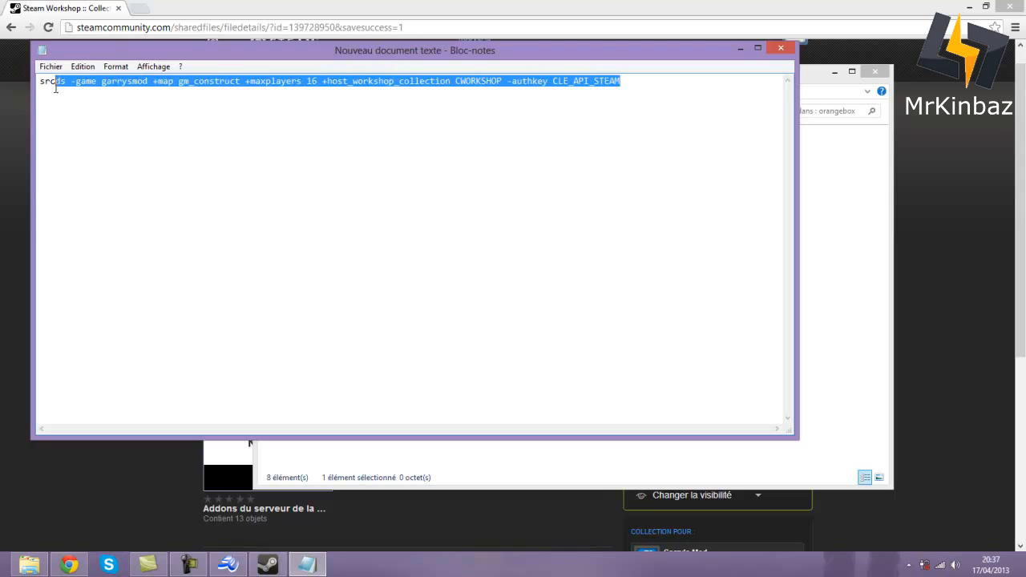
{"action": "left_click", "coordinate": [126, 106]}
{"action": "left_click", "coordinate": [190, 83]}
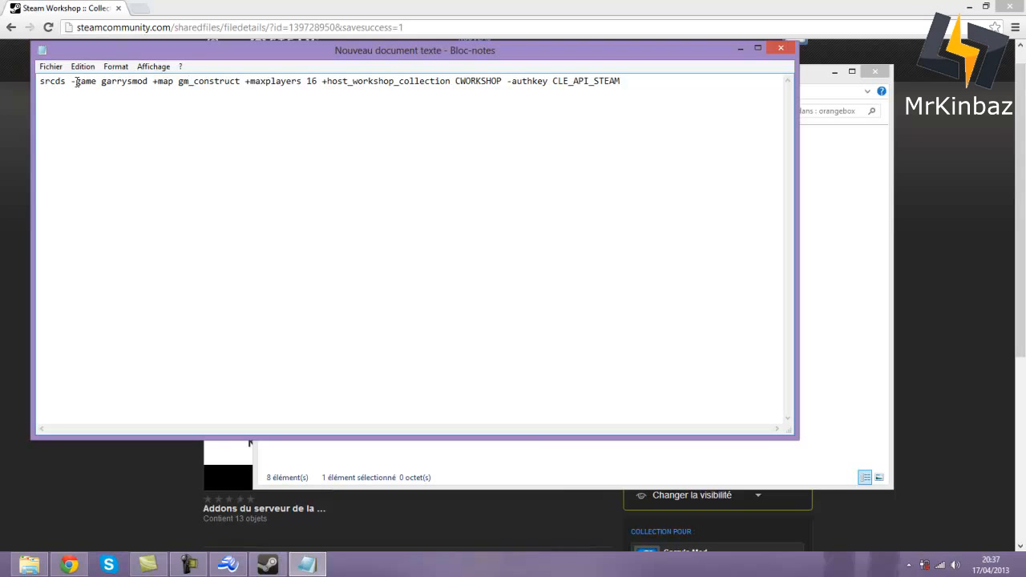
{"action": "left_click_drag", "start_coordinate": [93, 49], "coordinate": [258, 89]}
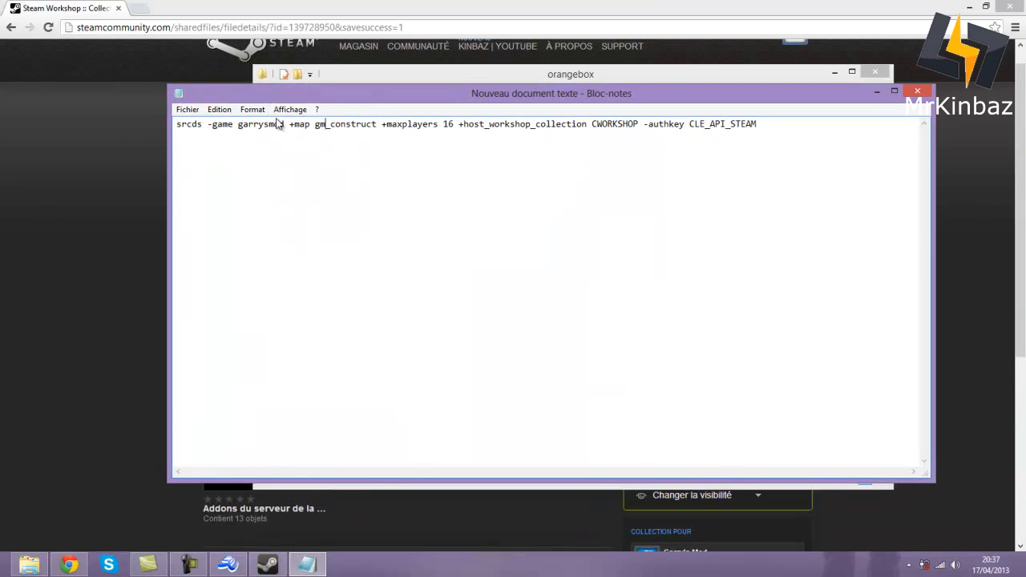
{"action": "left_click_drag", "start_coordinate": [316, 126], "coordinate": [377, 128]}
{"action": "left_click", "coordinate": [376, 126]}
{"action": "left_click_drag", "start_coordinate": [590, 126], "coordinate": [761, 135]}
{"action": "left_click", "coordinate": [769, 130]}
- Save the text as 'Lancer le serveur Gmod.bat' with file type set to all files
{"action": "left_click", "coordinate": [187, 109]}
{"action": "left_click", "coordinate": [242, 165]}
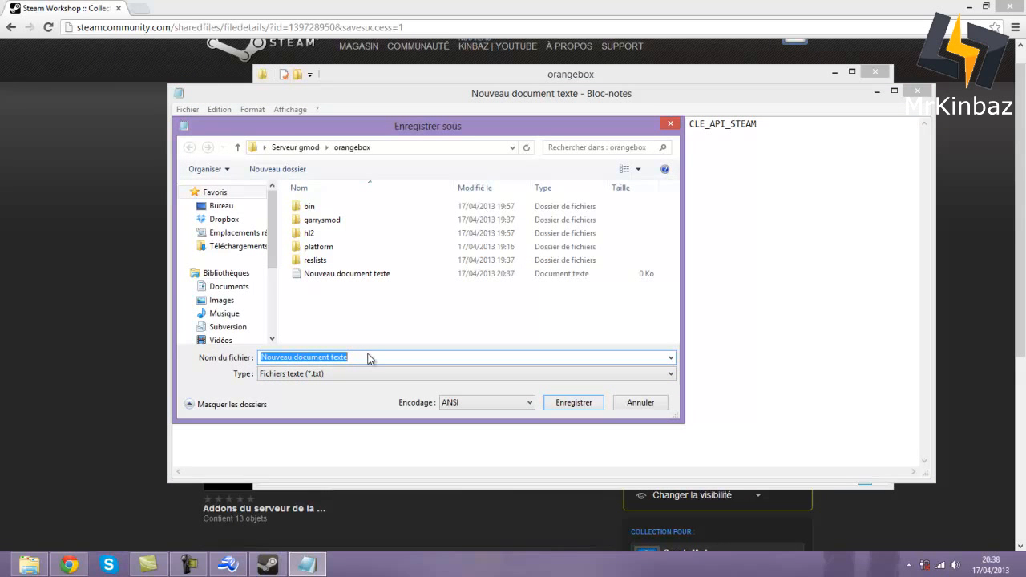
{"action": "type", "text": "Lancer le s"}
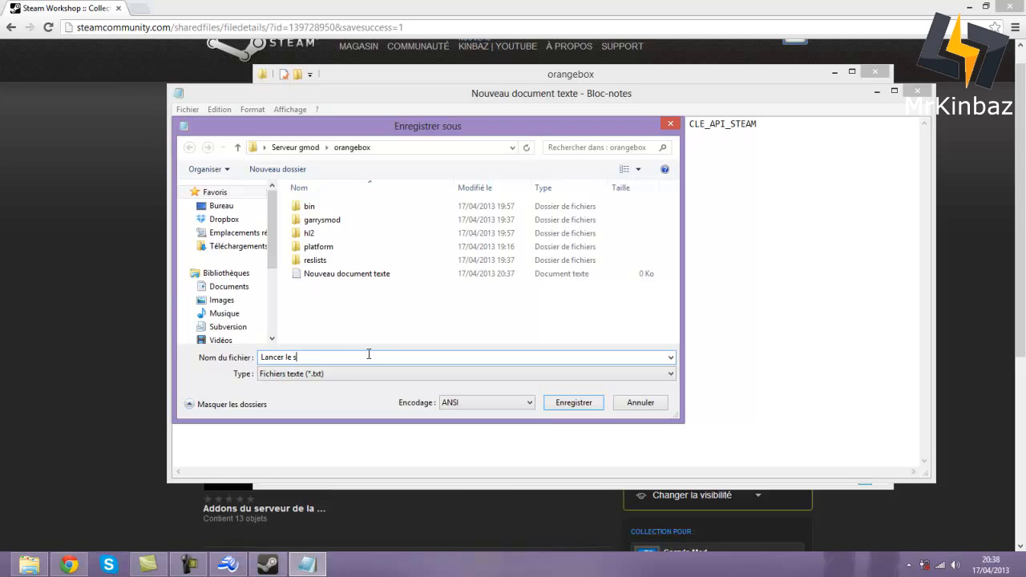
{"action": "type", "text": "erveur Gmod"}
{"action": "left_click", "coordinate": [303, 375]}
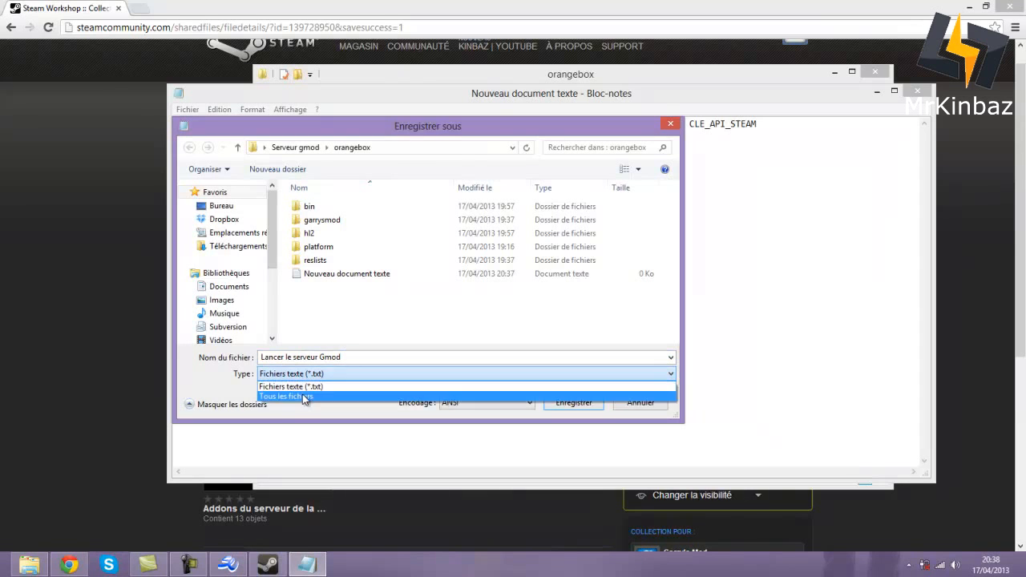
{"action": "left_click", "coordinate": [302, 397]}
{"action": "left_click", "coordinate": [376, 356]}
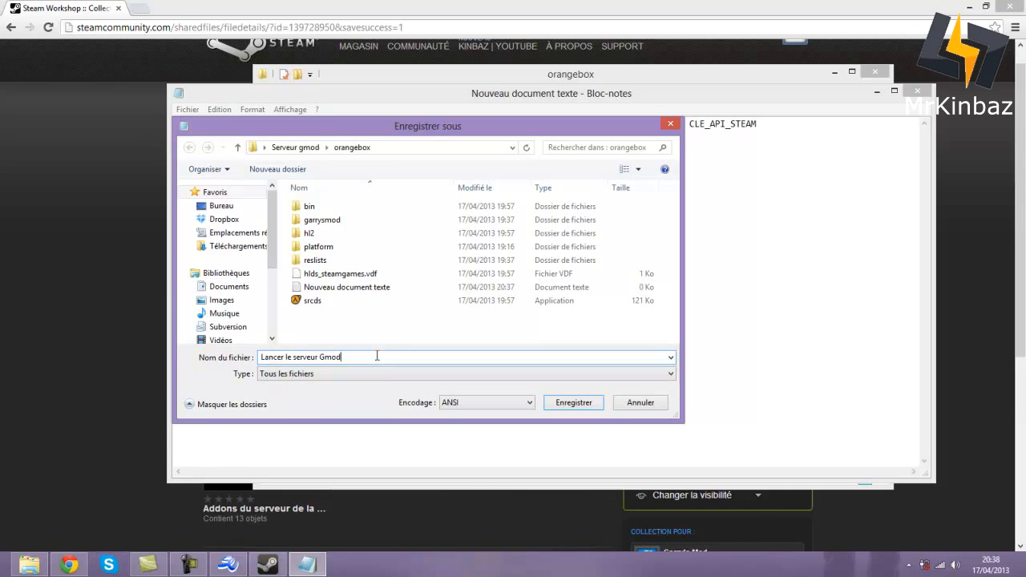
{"action": "type", "text": ".bat"}
{"action": "left_click", "coordinate": [571, 403]}
- Close the editor and delete the empty 'Nouveau document texte' file from orangebox
{"action": "left_click", "coordinate": [917, 90]}
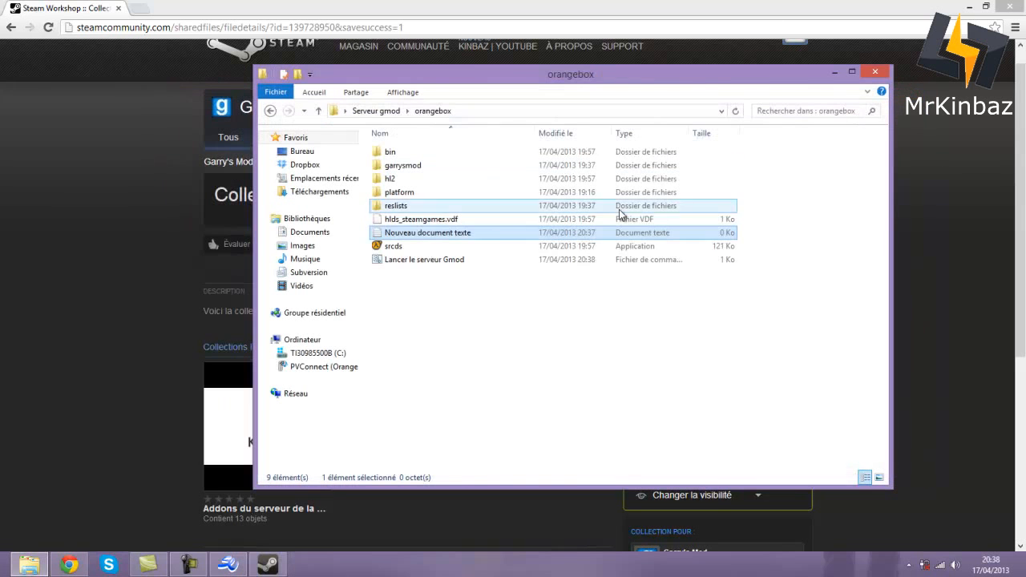
{"action": "right_click", "coordinate": [424, 243]}
{"action": "left_click", "coordinate": [479, 510]}
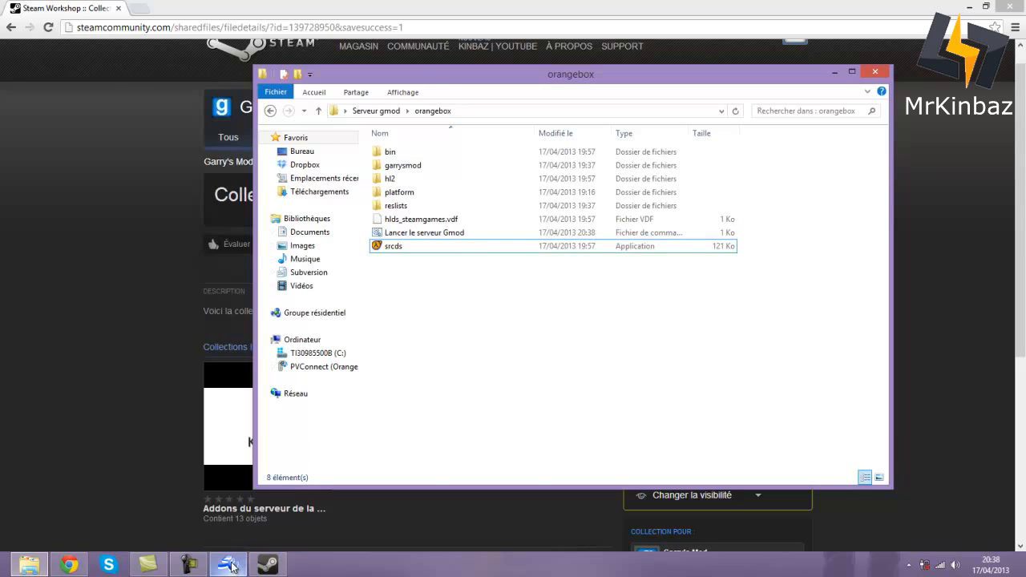
{"action": "mouse_move", "coordinate": [232, 568]}
{"action": "left_click", "coordinate": [102, 489]}
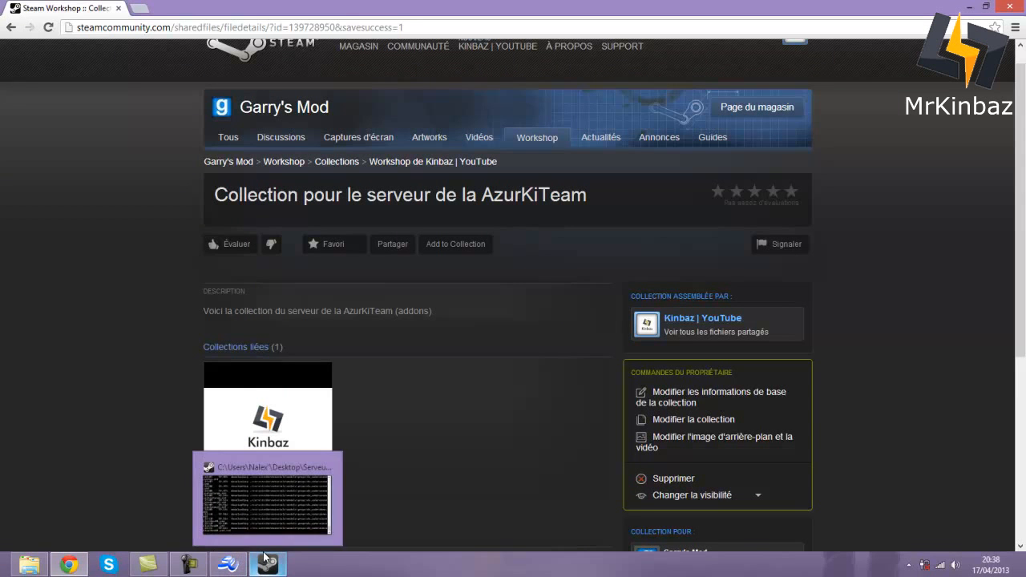
- Open 'Addons du serveur de la AzurKiTeam' from the profile's Workshop collections list
{"action": "left_click", "coordinate": [238, 567]}
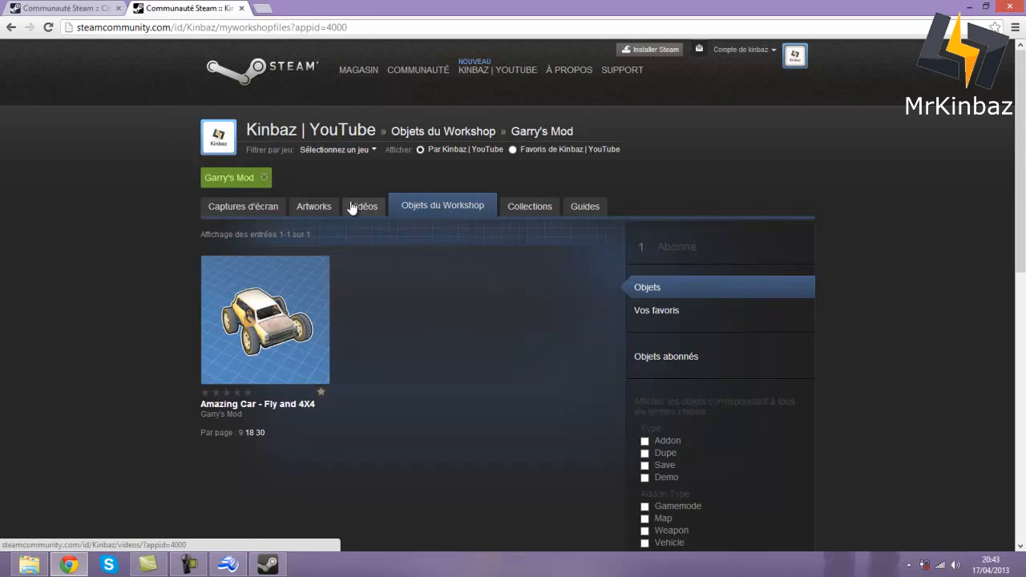
{"action": "left_click", "coordinate": [542, 210]}
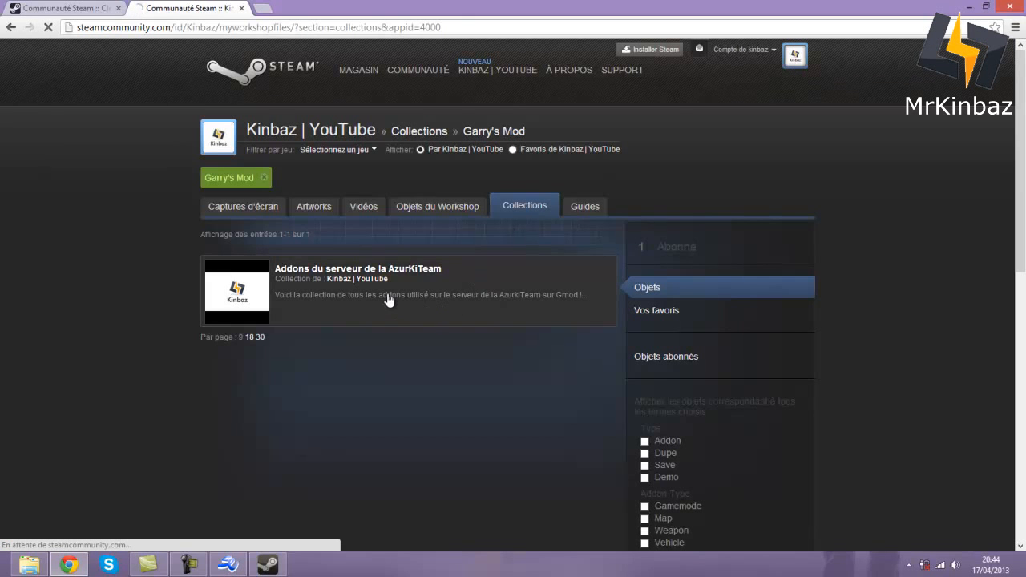
{"action": "left_click", "coordinate": [387, 300]}
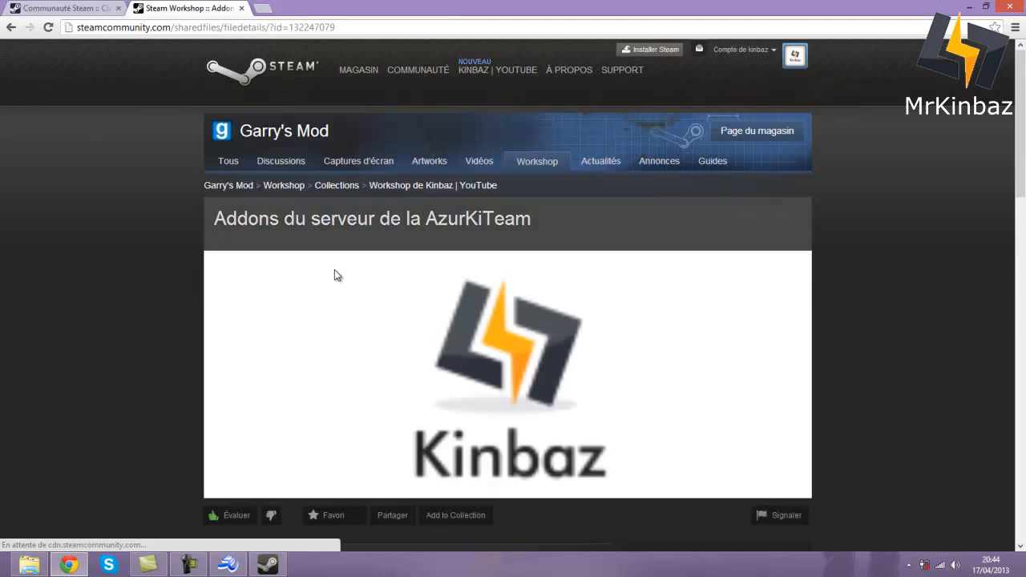
- Copy the collection ID from the collection page's web address
{"action": "scroll", "coordinate": [510, 422], "scroll_direction": "down", "scroll_amount": 4}
{"action": "scroll", "coordinate": [257, 392], "scroll_direction": "down", "scroll_amount": 2}
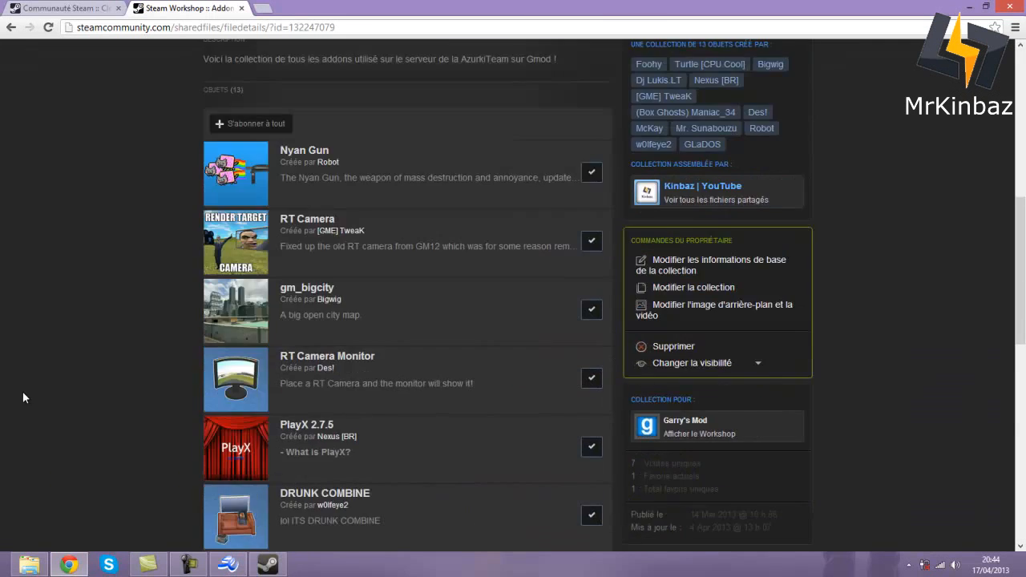
{"action": "scroll", "coordinate": [23, 391], "scroll_direction": "up", "scroll_amount": 6}
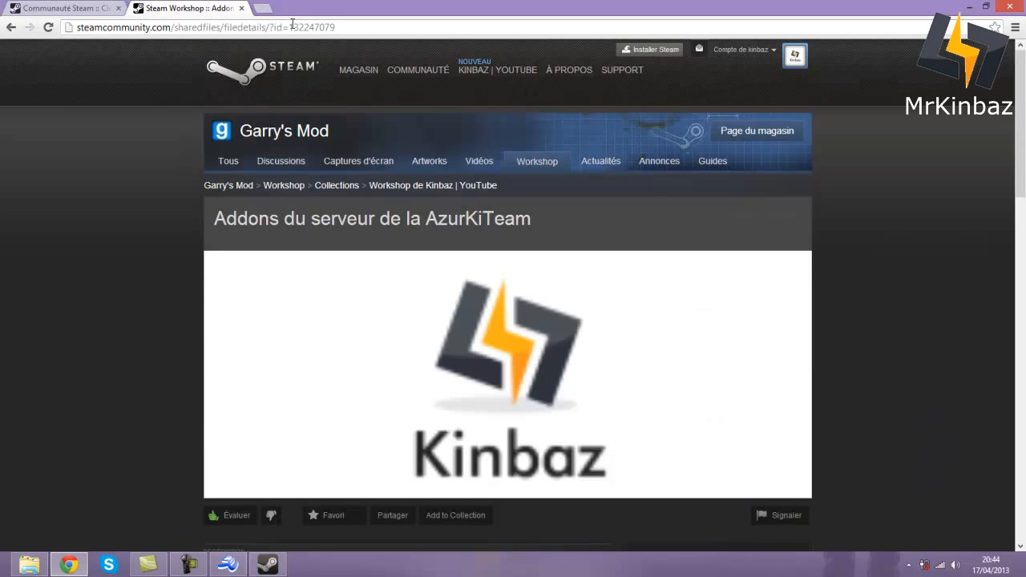
{"action": "left_click_drag", "start_coordinate": [292, 26], "coordinate": [340, 27]}
{"action": "right_click", "coordinate": [327, 30]}
{"action": "left_click", "coordinate": [361, 97]}
- Open 'Lancer le serveur Gmod.bat' in Notepad++ and paste the ID over CWORKSHOP
{"action": "left_click", "coordinate": [29, 565]}
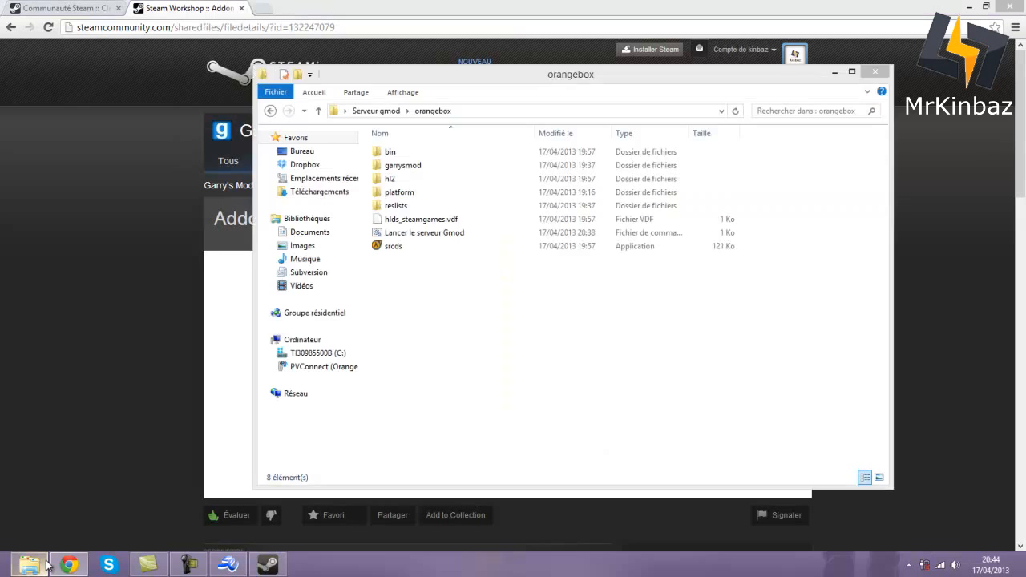
{"action": "left_click", "coordinate": [426, 247]}
{"action": "right_click", "coordinate": [423, 232]}
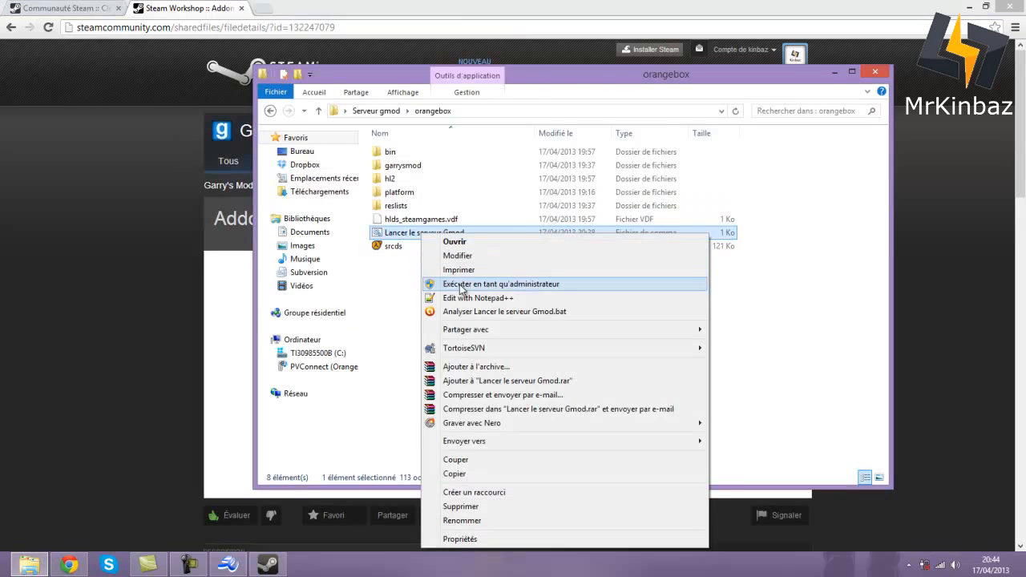
{"action": "left_click", "coordinate": [460, 298]}
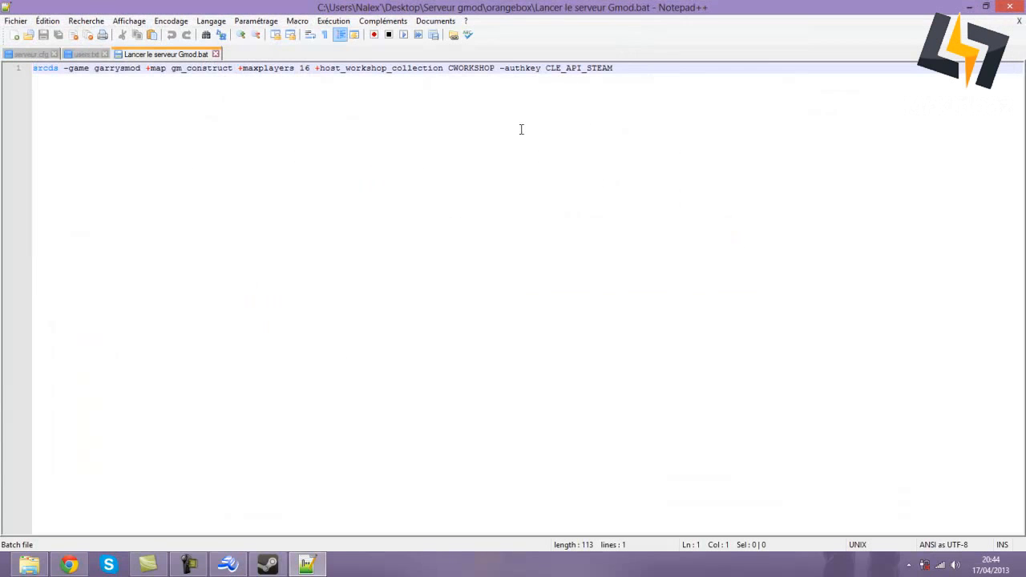
{"action": "left_click_drag", "start_coordinate": [451, 72], "coordinate": [496, 72]}
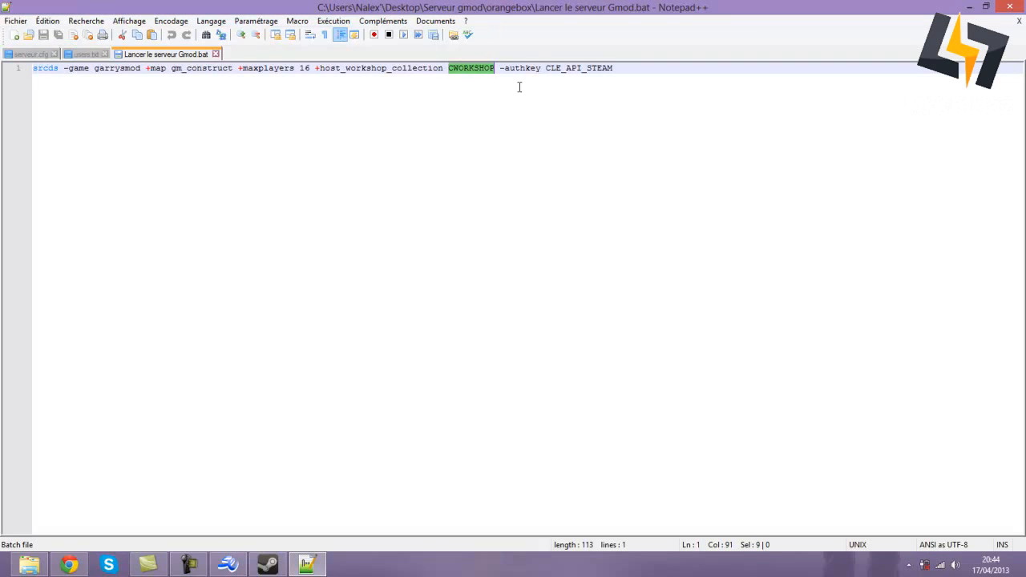
{"action": "key", "text": "ctrl+v"}
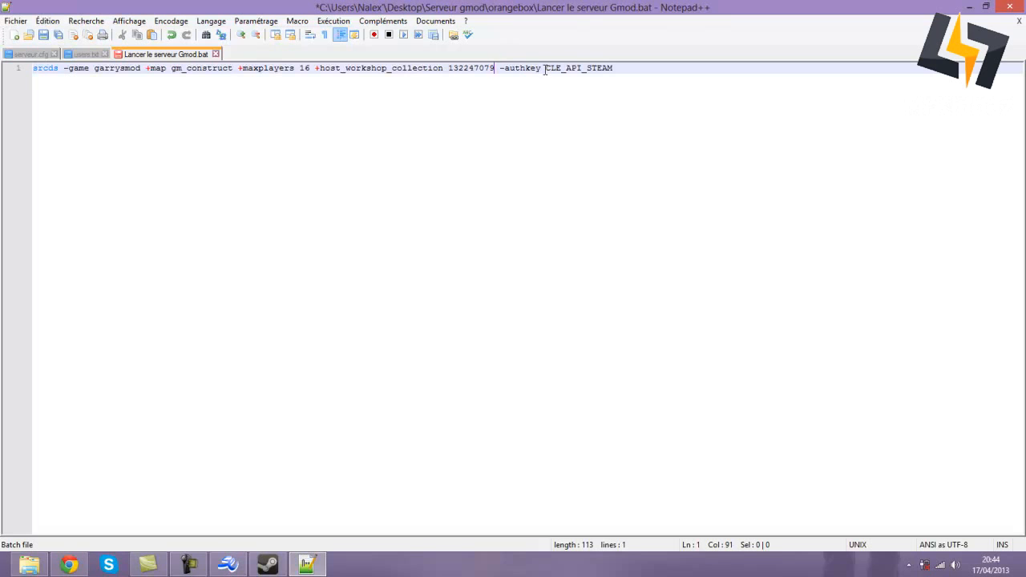
- Enter steamidfinder.com as the Web API key domain name and accept the terms of use
{"action": "left_click", "coordinate": [69, 564]}
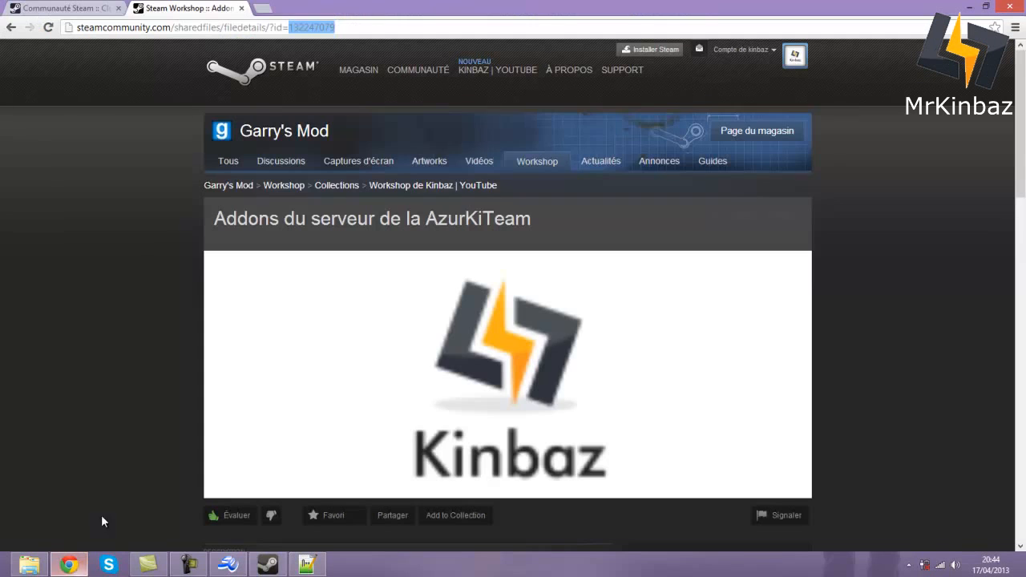
{"action": "left_click", "coordinate": [242, 8]}
{"action": "left_click", "coordinate": [345, 257]}
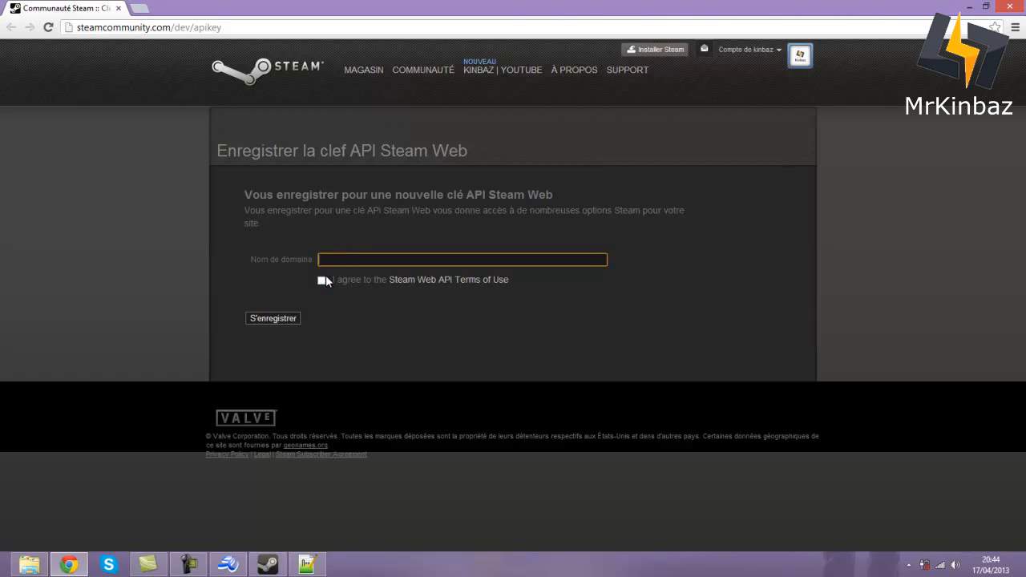
{"action": "left_click", "coordinate": [188, 564]}
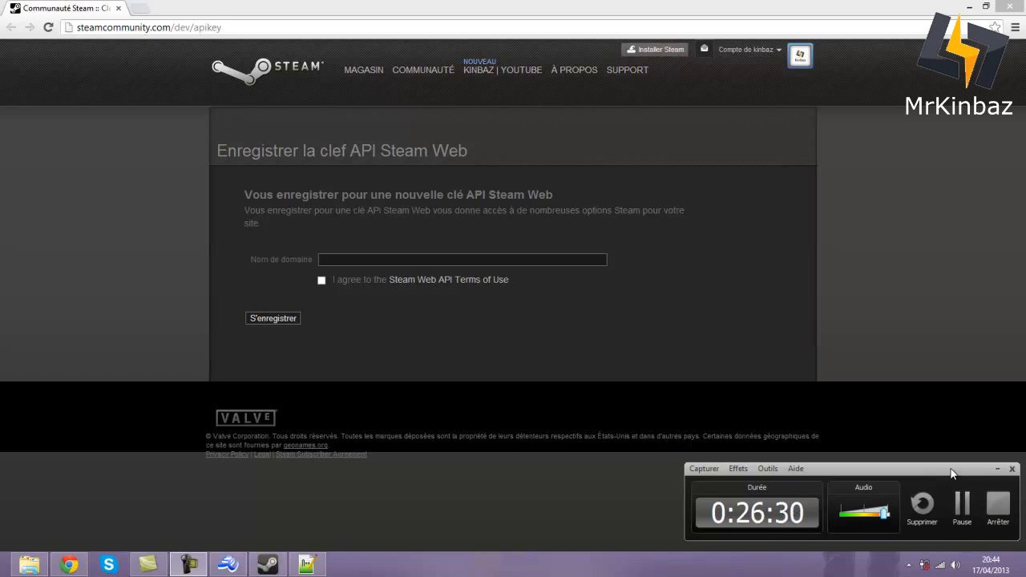
{"action": "left_click", "coordinate": [962, 502]}
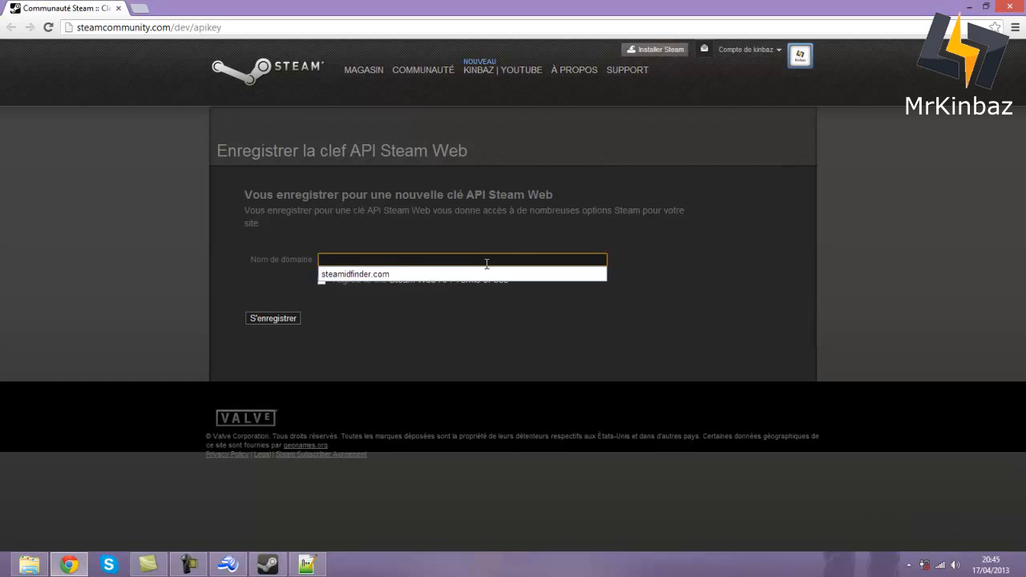
{"action": "key", "text": "ctrl+v"}
{"action": "left_click", "coordinate": [451, 277]}
{"action": "left_click", "coordinate": [380, 262]}
{"action": "left_click", "coordinate": [422, 335]}
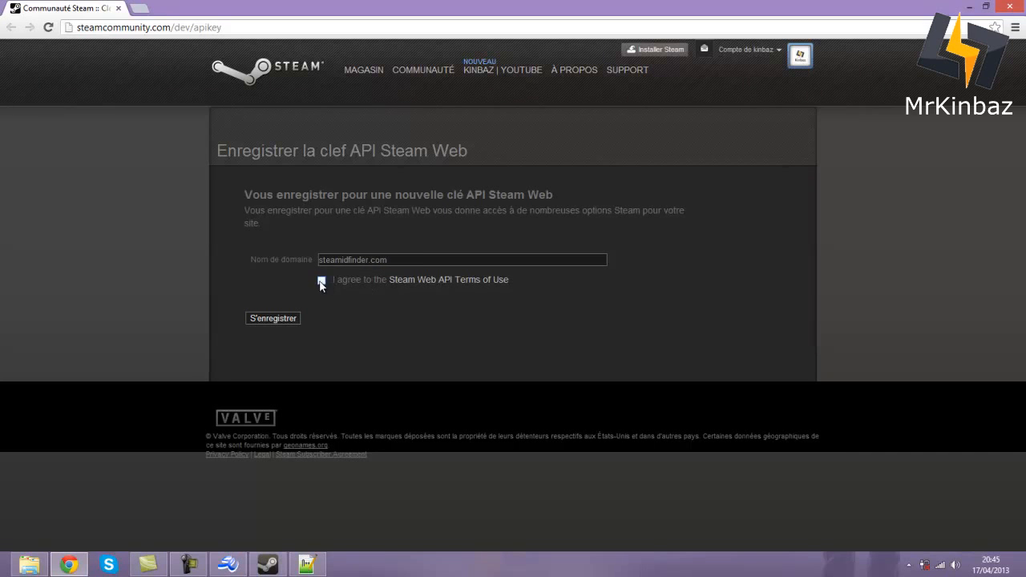
{"action": "left_click", "coordinate": [321, 280]}
{"action": "left_click", "coordinate": [29, 565]}
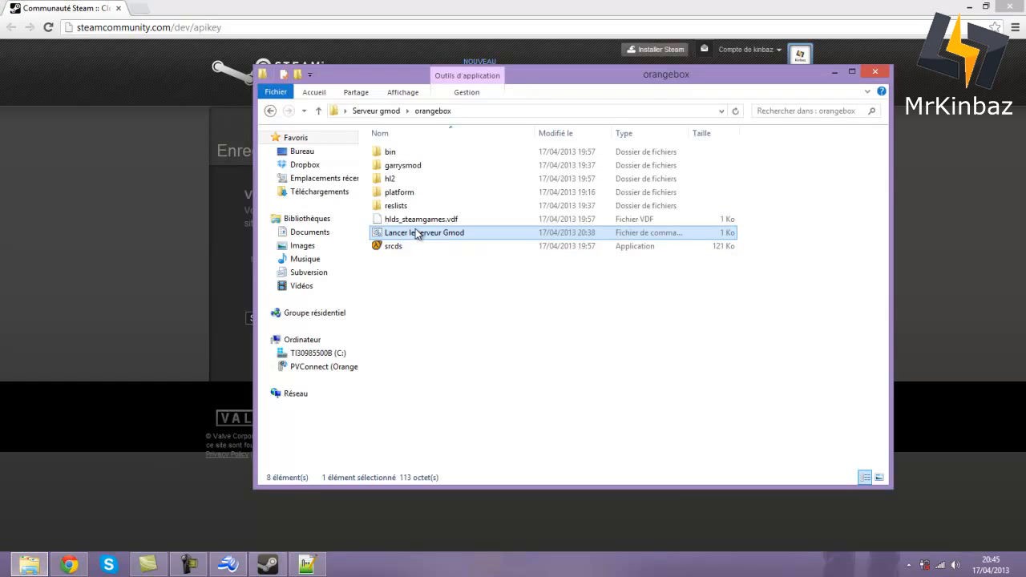
- Check the batch file's CLE_API_STEAM placeholder, then reposition the orangebox folder window
{"action": "left_click", "coordinate": [307, 564]}
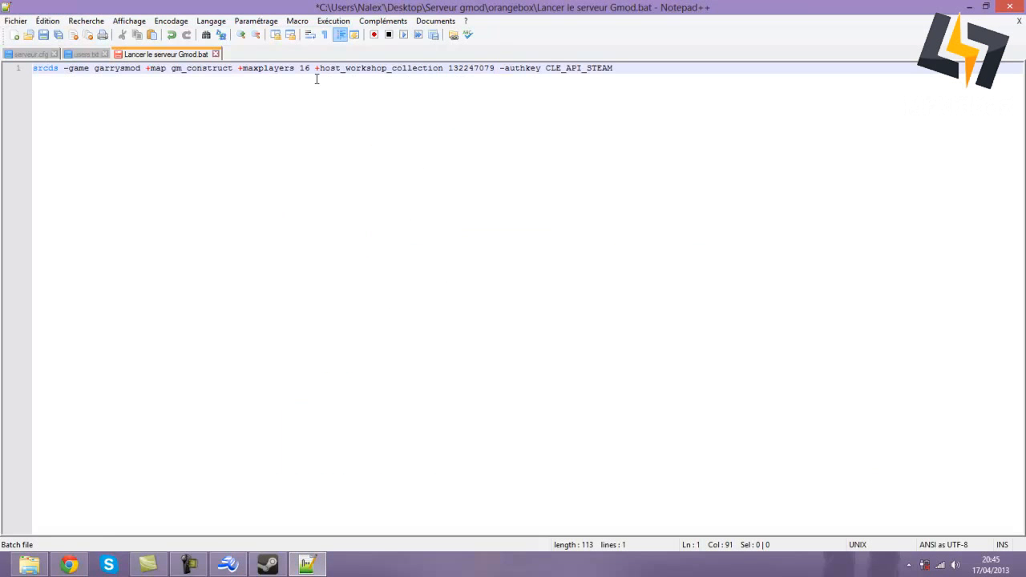
{"action": "left_click_drag", "start_coordinate": [546, 69], "coordinate": [618, 69]}
{"action": "left_click", "coordinate": [597, 142]}
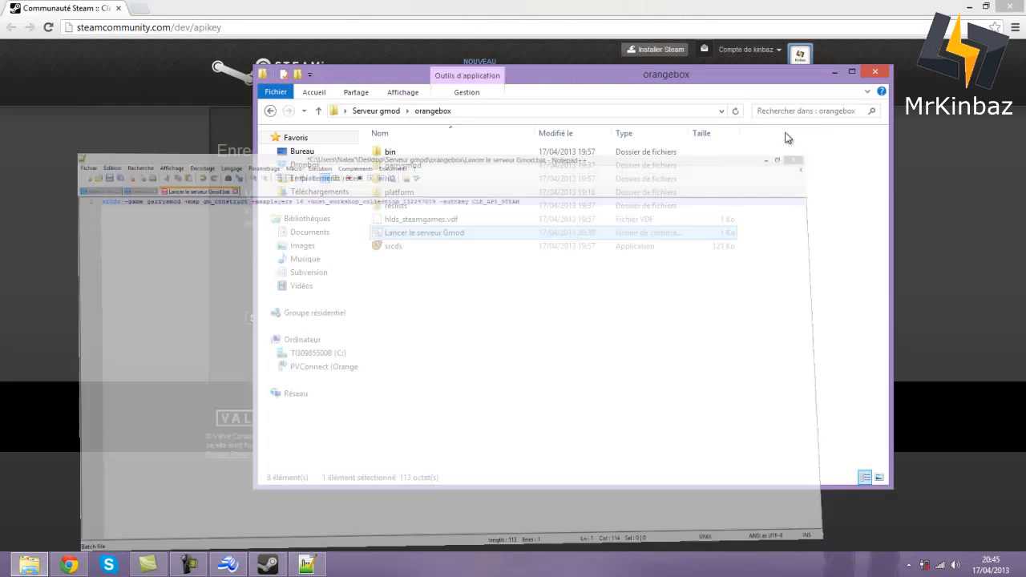
{"action": "left_click", "coordinate": [968, 7]}
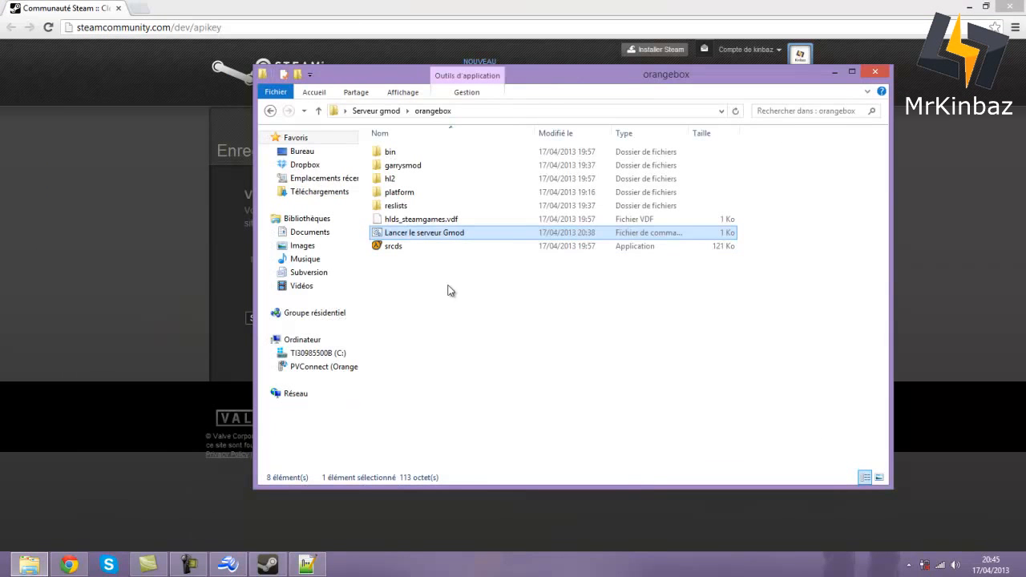
{"action": "left_click", "coordinate": [199, 566]}
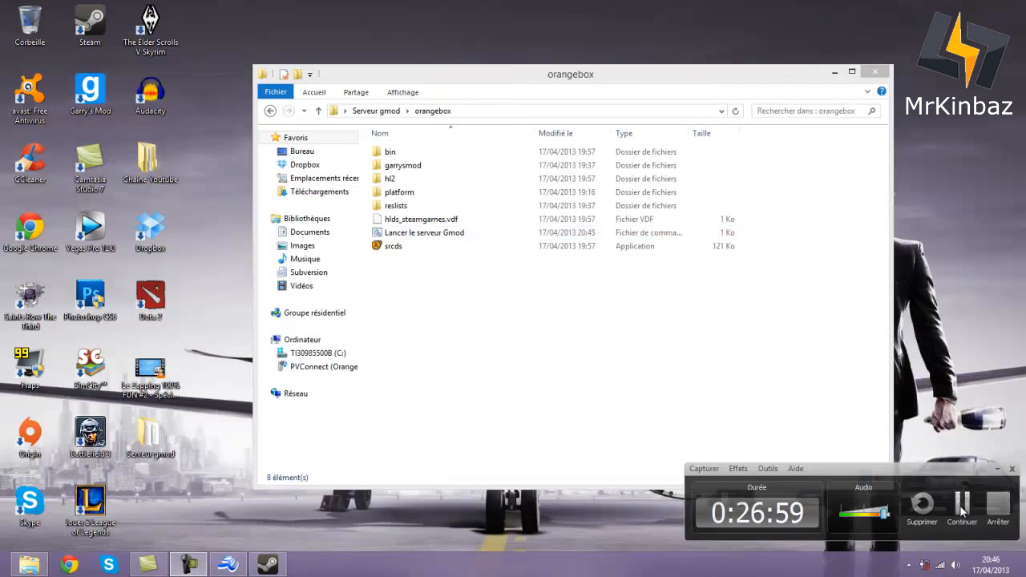
{"action": "left_click", "coordinate": [612, 390]}
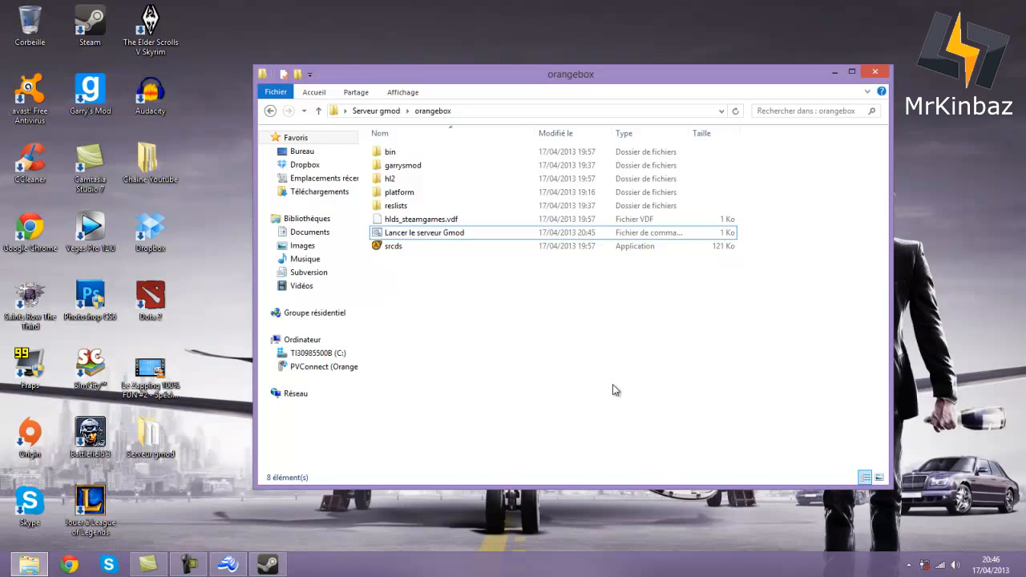
{"action": "left_click_drag", "start_coordinate": [487, 70], "coordinate": [466, 77]}
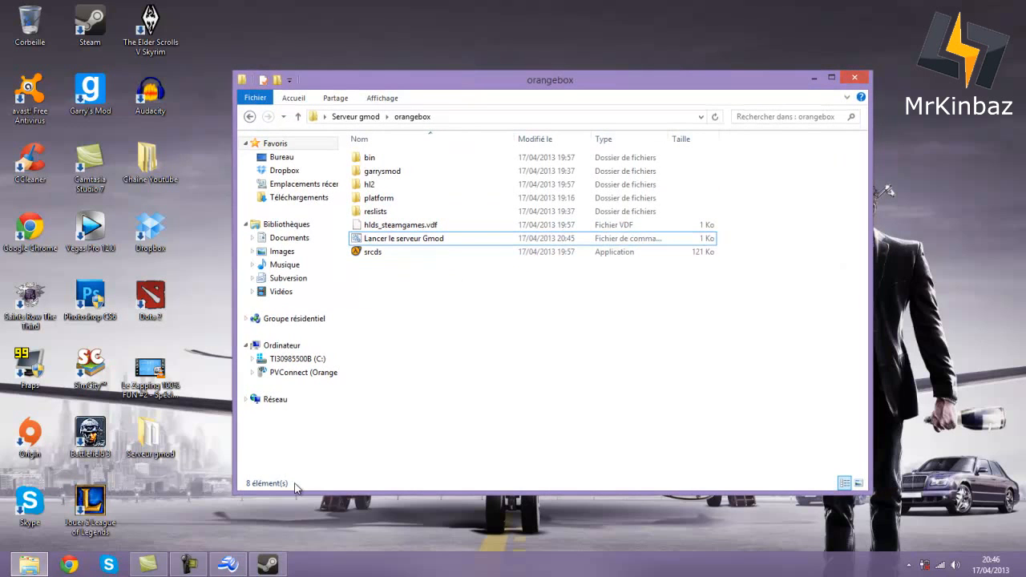
{"action": "left_click", "coordinate": [272, 563]}
- Run the launch script and name the server 'FR - Serveur de la AzurKiTeam' on gm_construct
{"action": "left_click", "coordinate": [273, 562]}
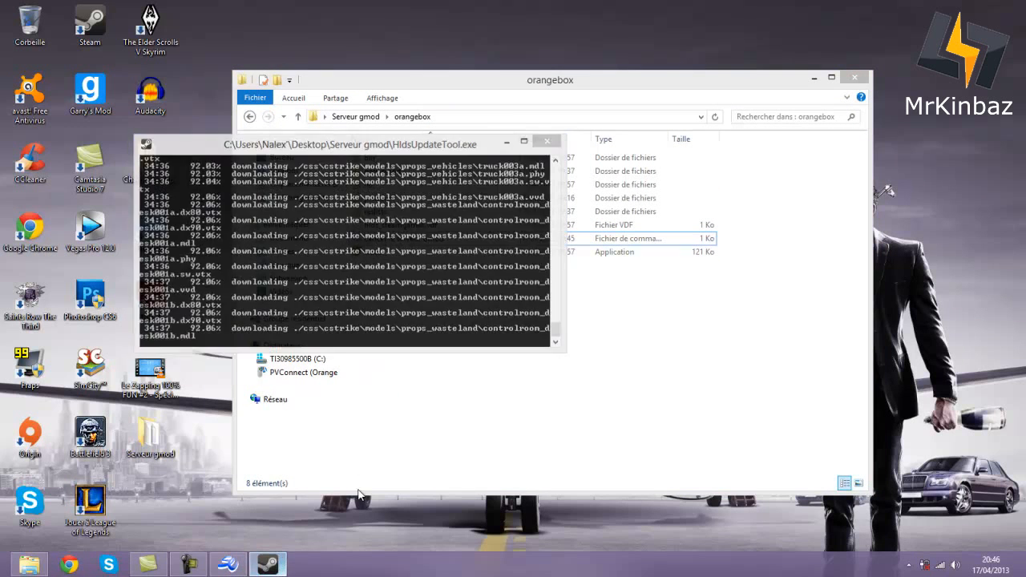
{"action": "double_click", "coordinate": [412, 238]}
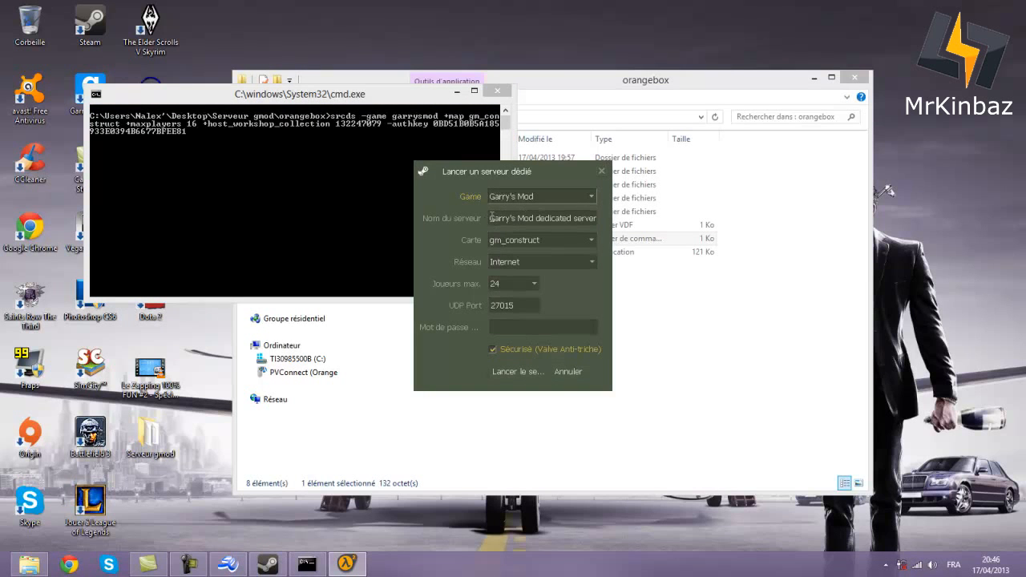
{"action": "left_click", "coordinate": [491, 217]}
{"action": "key", "text": "BackSpace"}
{"action": "type", "text": "r"}
{"action": "key", "text": "BackSpace"}
{"action": "type", "text": "FR - "}
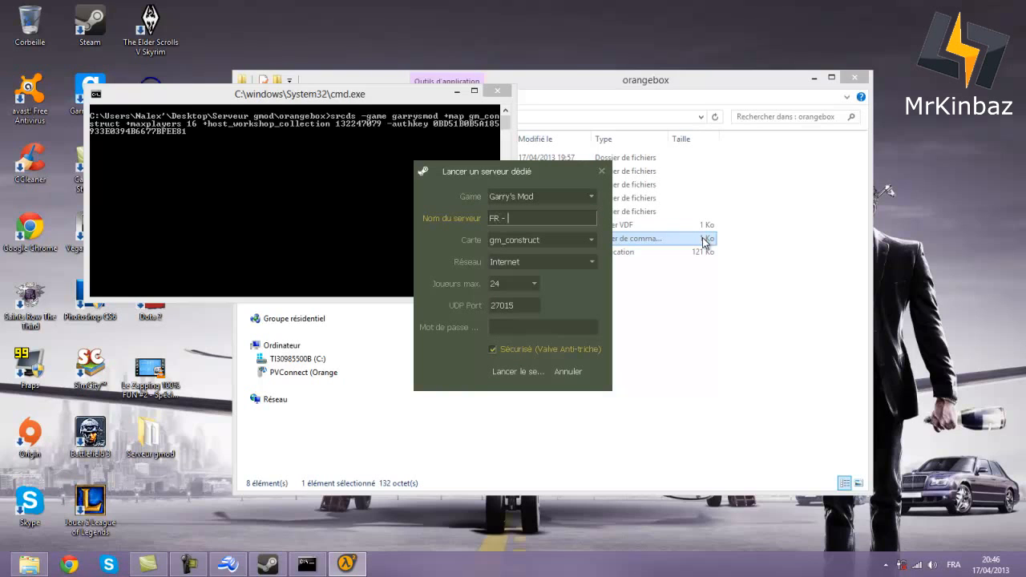
{"action": "type", "text": "Serveur de la AzurKiTeam"}
{"action": "left_click", "coordinate": [571, 240]}
{"action": "left_click", "coordinate": [563, 255]}
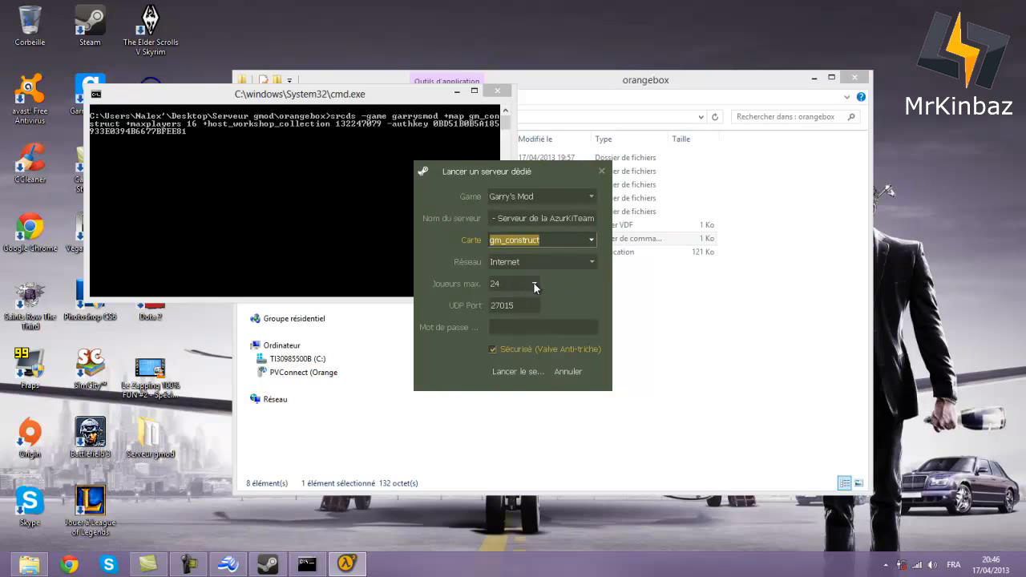
- Set 16 max players, keep UDP port 27015, add a server password, and launch
{"action": "left_click", "coordinate": [534, 287]}
{"action": "scroll", "coordinate": [529, 320], "scroll_direction": "up", "scroll_amount": 3}
{"action": "scroll", "coordinate": [536, 356], "scroll_direction": "up", "scroll_amount": 3}
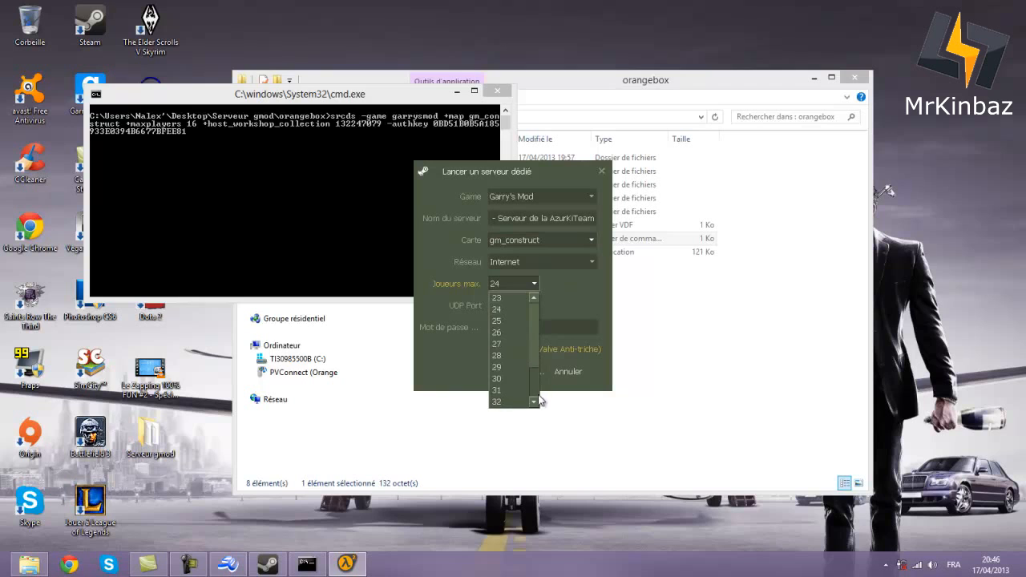
{"action": "scroll", "coordinate": [531, 342], "scroll_direction": "down", "scroll_amount": 2}
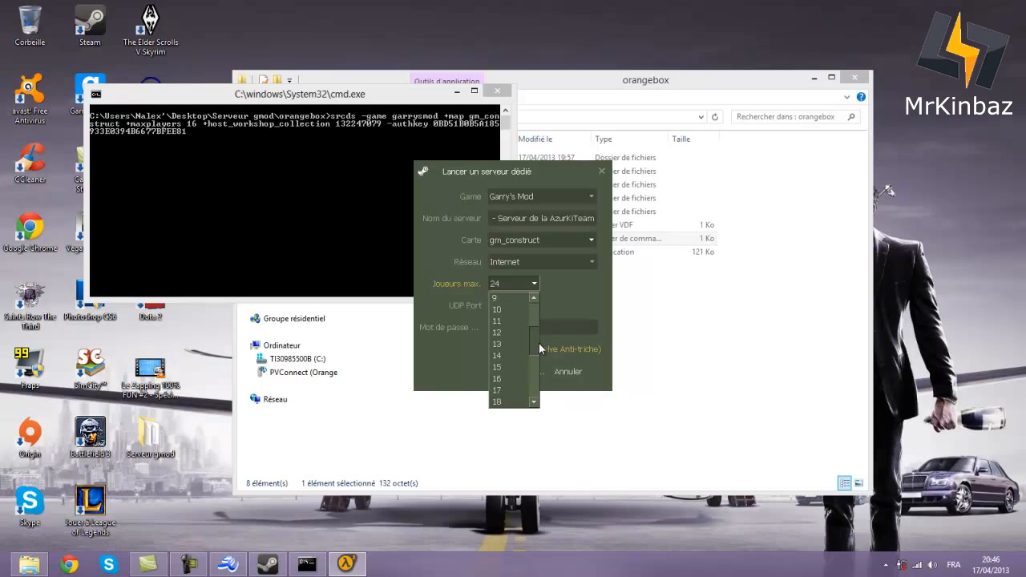
{"action": "left_click", "coordinate": [500, 367]}
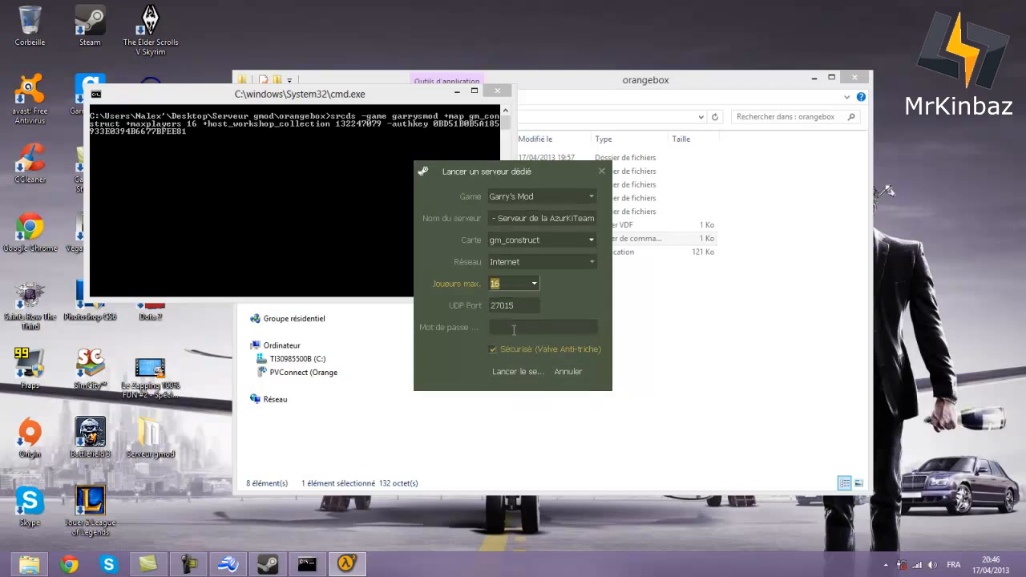
{"action": "left_click", "coordinate": [497, 325]}
{"action": "key", "text": "shift+Tab"}
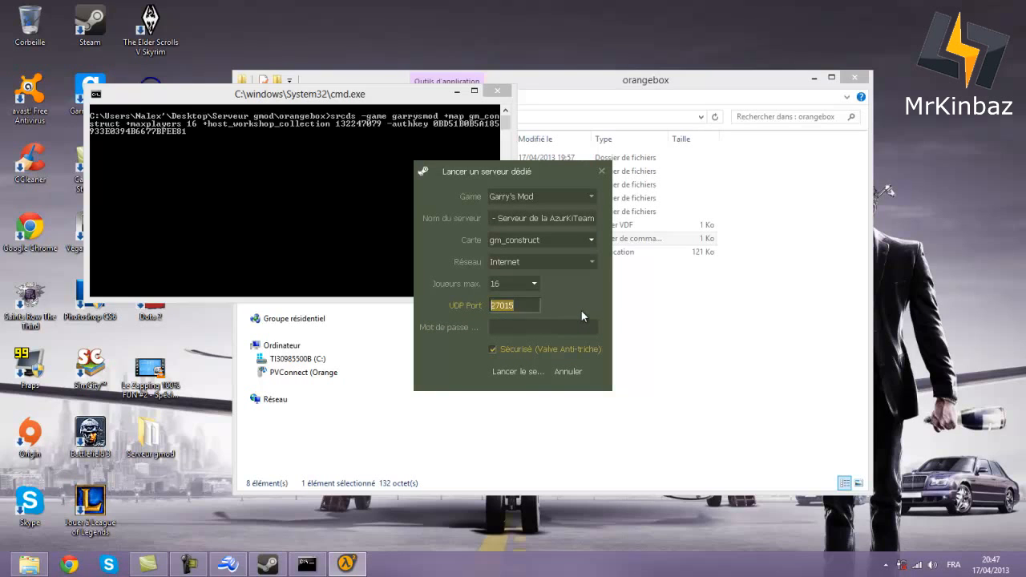
{"action": "left_click", "coordinate": [537, 305]}
{"action": "left_click_drag", "start_coordinate": [525, 310], "coordinate": [496, 308]}
{"action": "left_click", "coordinate": [494, 310]}
{"action": "left_click", "coordinate": [529, 308]}
{"action": "left_click", "coordinate": [535, 328]}
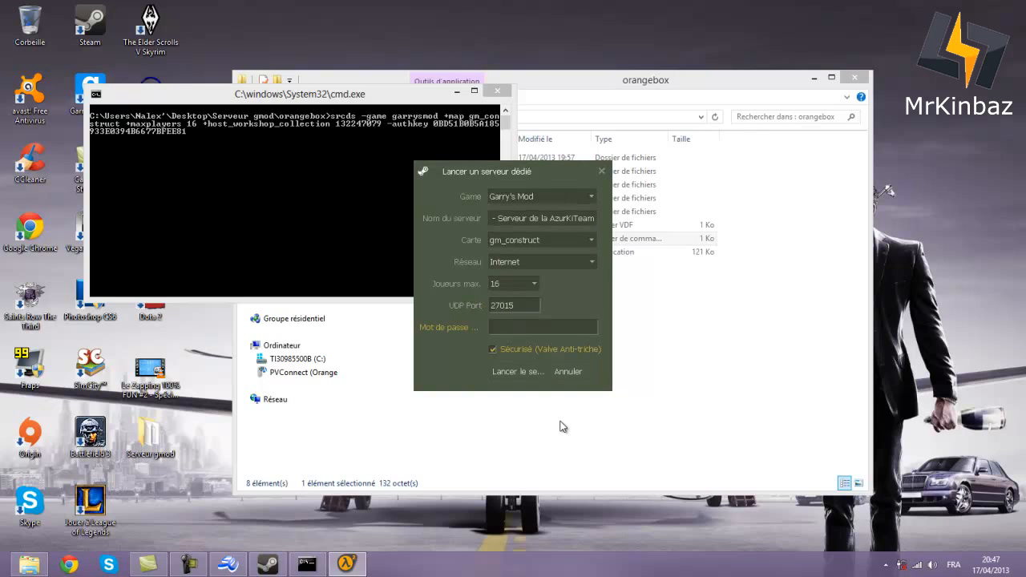
{"action": "type", "text": "mdp"}
{"action": "left_click", "coordinate": [527, 374]}
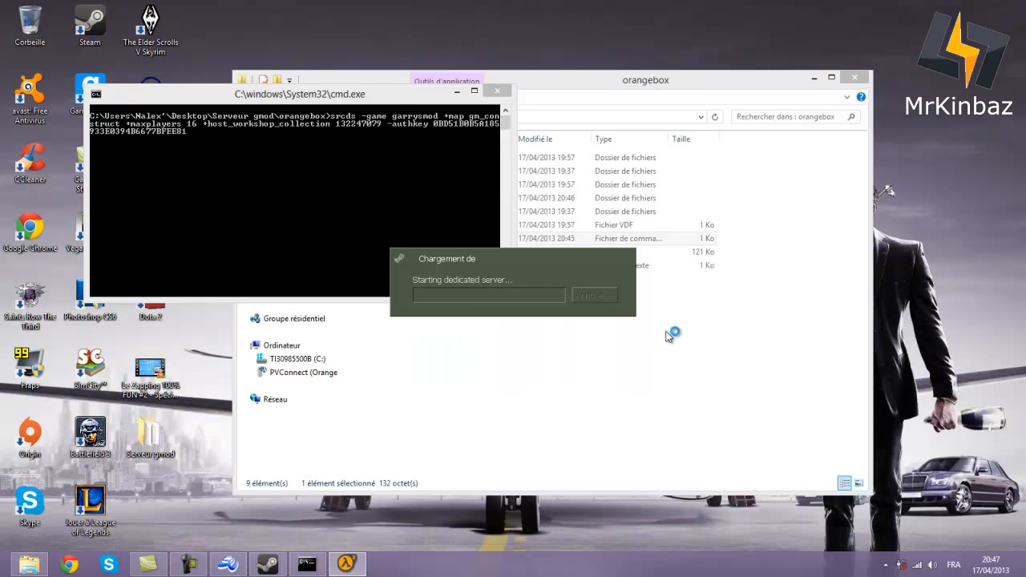
- Allow srcds through the firewall on private and public networks, then move its console aside
{"action": "left_click", "coordinate": [366, 339]}
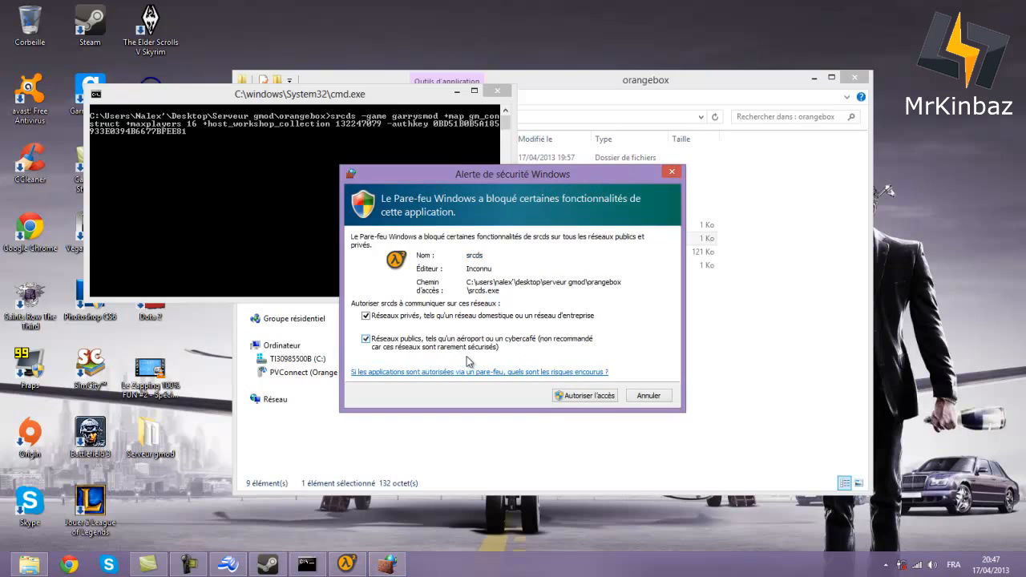
{"action": "left_click", "coordinate": [575, 396]}
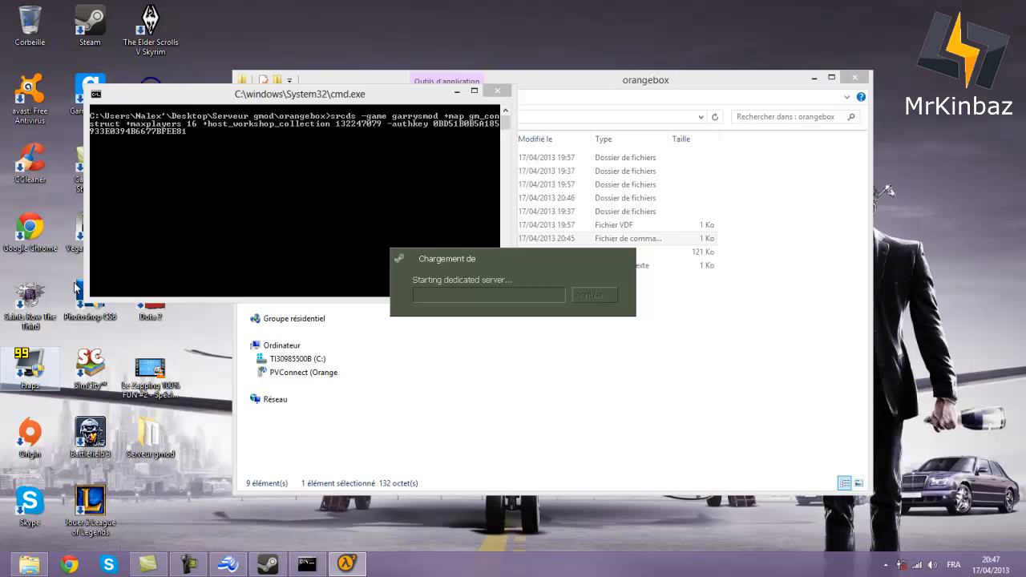
{"action": "left_click_drag", "start_coordinate": [334, 94], "coordinate": [426, 83]}
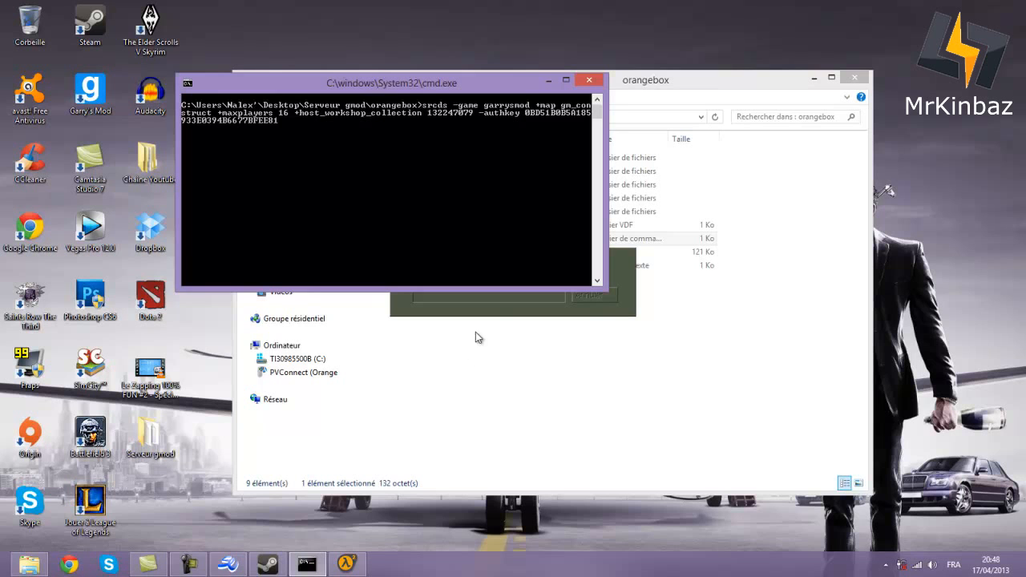
- Minimize the server console so the orangebox folder shows behind it
{"action": "left_click", "coordinate": [548, 81]}
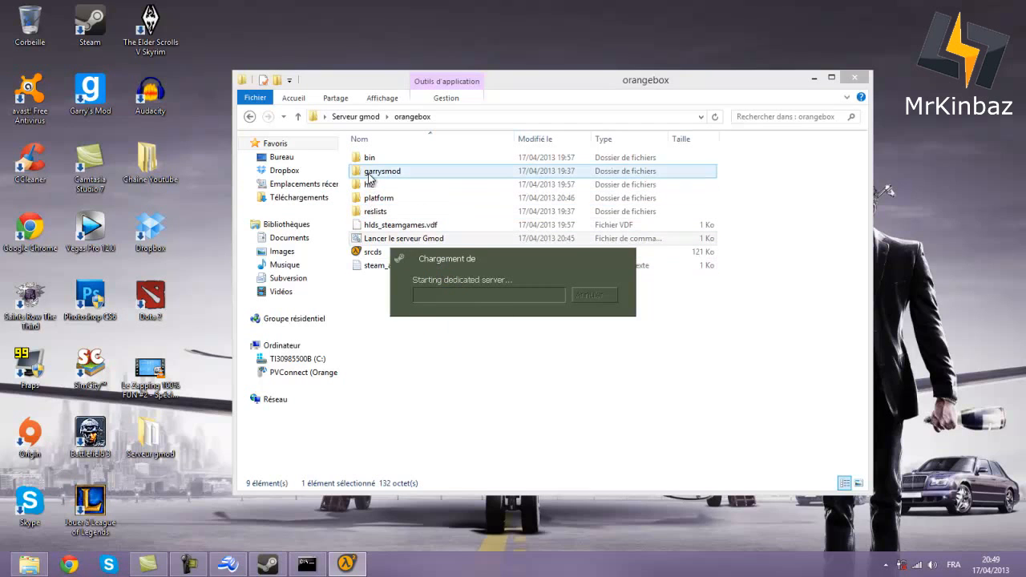
- Open ulx_motd from garrysmod > addons > ULX in Notepad++ and select the placeholder server name
{"action": "double_click", "coordinate": [373, 172]}
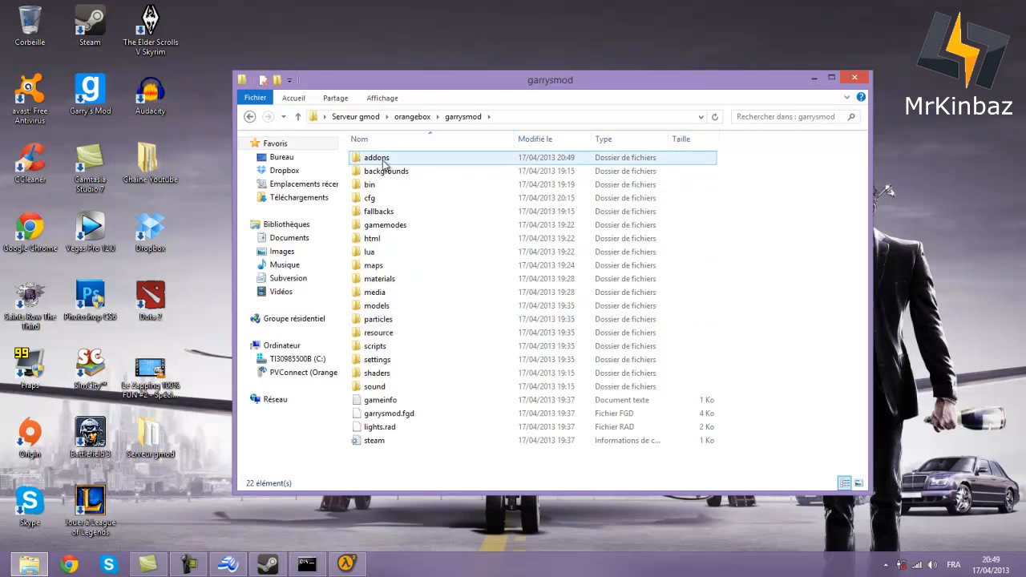
{"action": "double_click", "coordinate": [378, 160]}
{"action": "double_click", "coordinate": [382, 199]}
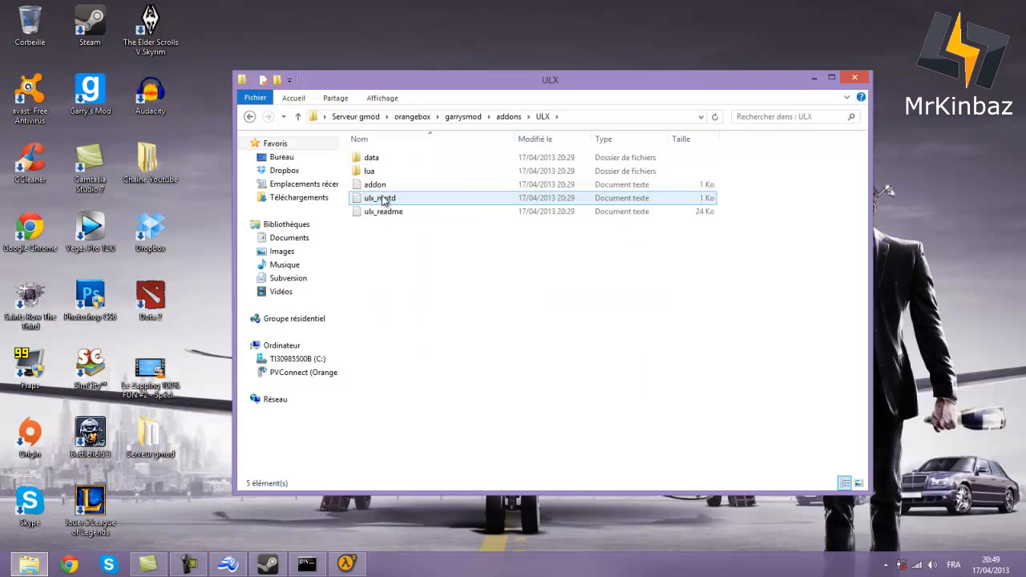
{"action": "left_click", "coordinate": [384, 201]}
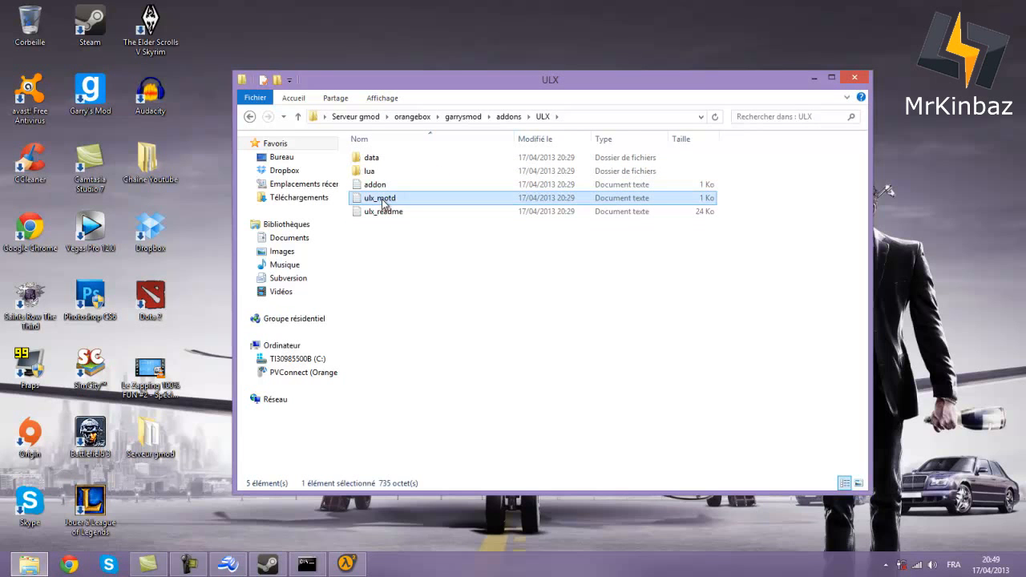
{"action": "right_click", "coordinate": [384, 200]}
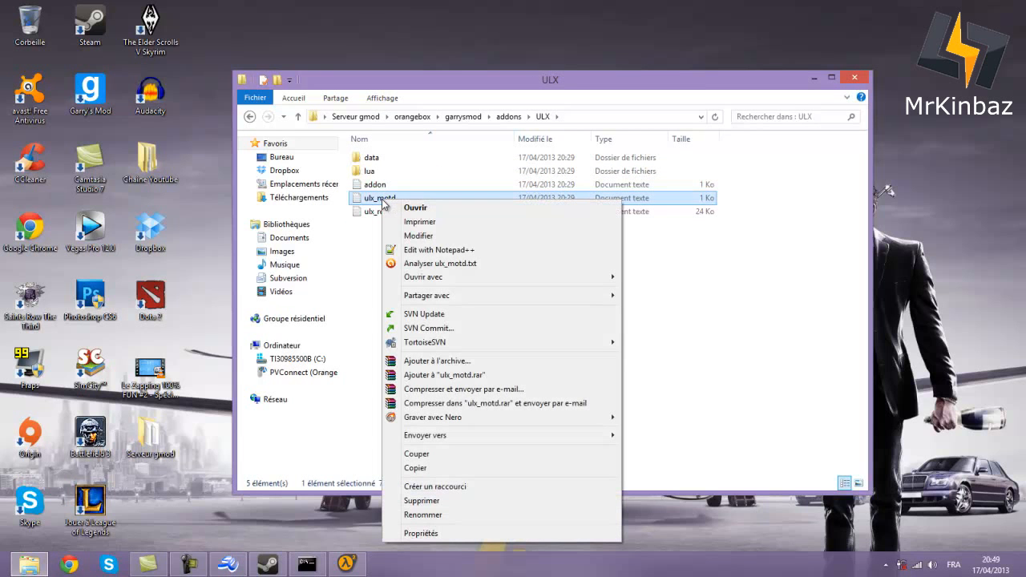
{"action": "left_click", "coordinate": [409, 252]}
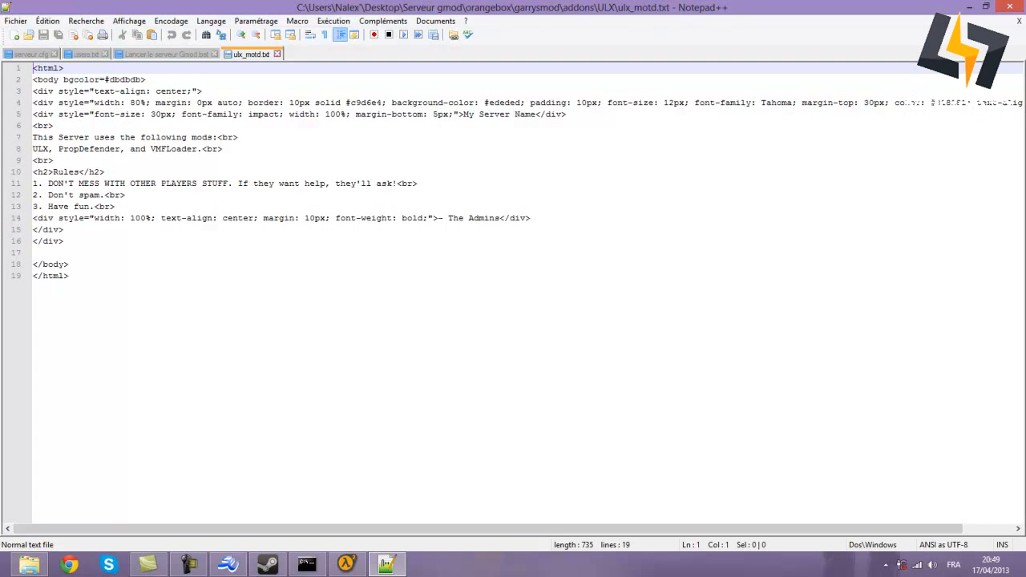
{"action": "left_click_drag", "start_coordinate": [463, 117], "coordinate": [532, 119]}
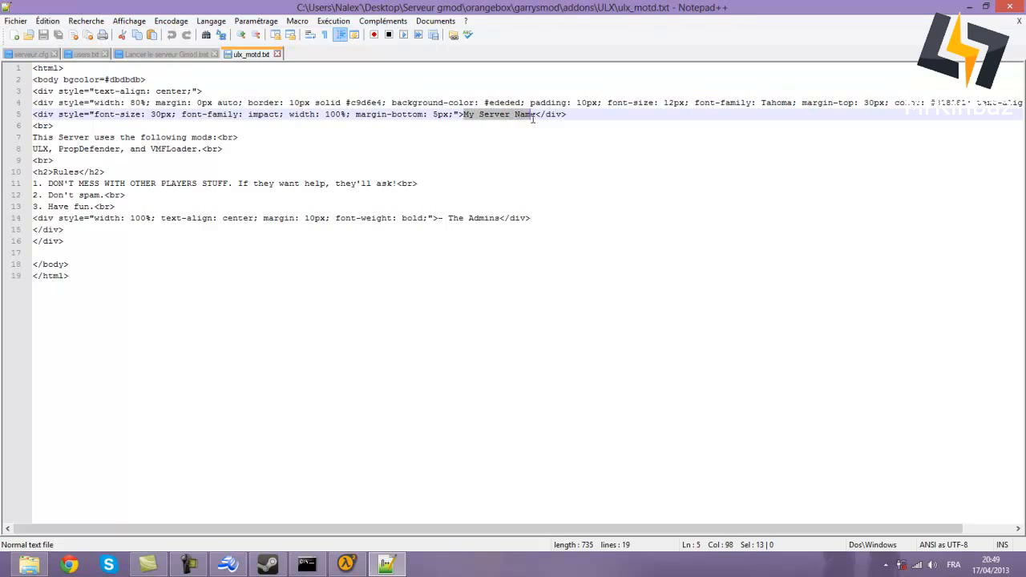
- Change the heading to 'FR - Serveur de la AzurKiTeam' and start line 7 with 'Ce serveur utilise'
{"action": "type", "text": "FR -"}
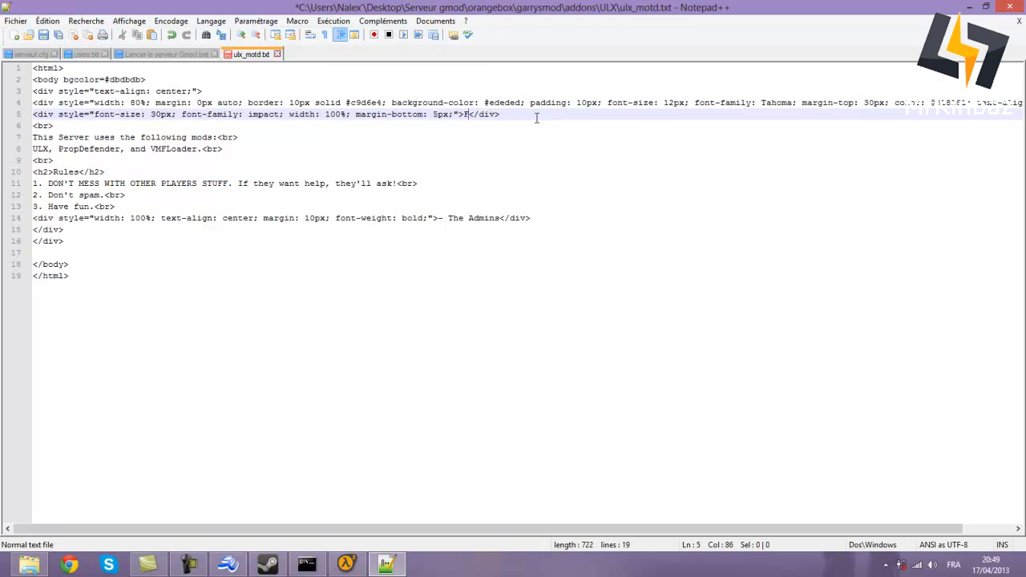
{"action": "type", "text": " AzurKiTeam"}
{"action": "left_click_drag", "start_coordinate": [33, 137], "coordinate": [216, 136]}
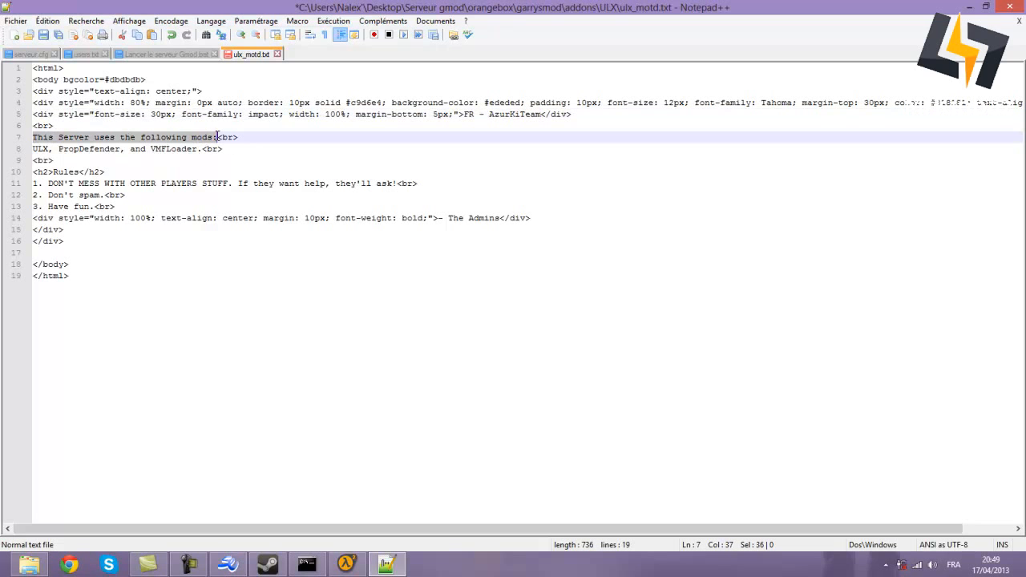
{"action": "type", "text": "=Bie"}
{"action": "key", "text": "BackSpace"}
{"action": "key", "text": "BackSpace"}
{"action": "key", "text": "BackSpace"}
{"action": "key", "text": "BackSpace"}
{"action": "type", "text": "Ce serveur utilise"}
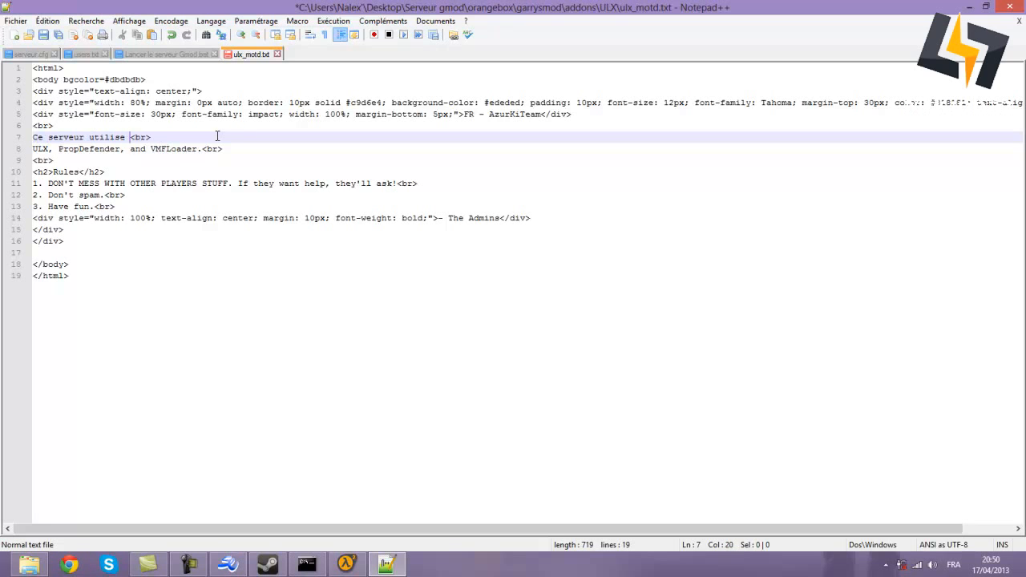
{"action": "left_click", "coordinate": [488, 114]}
{"action": "type", "text": "Serve"}
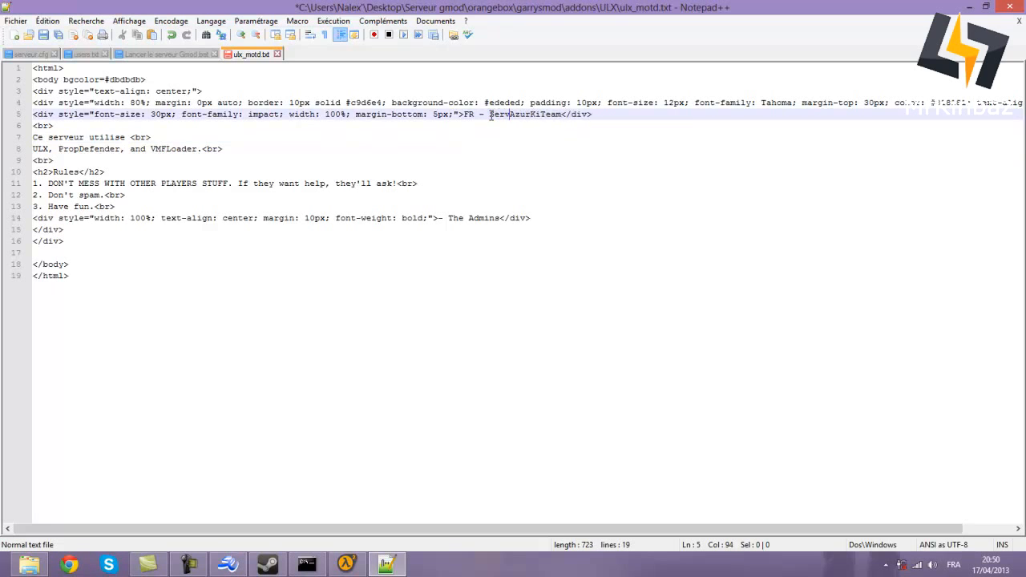
{"action": "type", "text": "ur de la"}
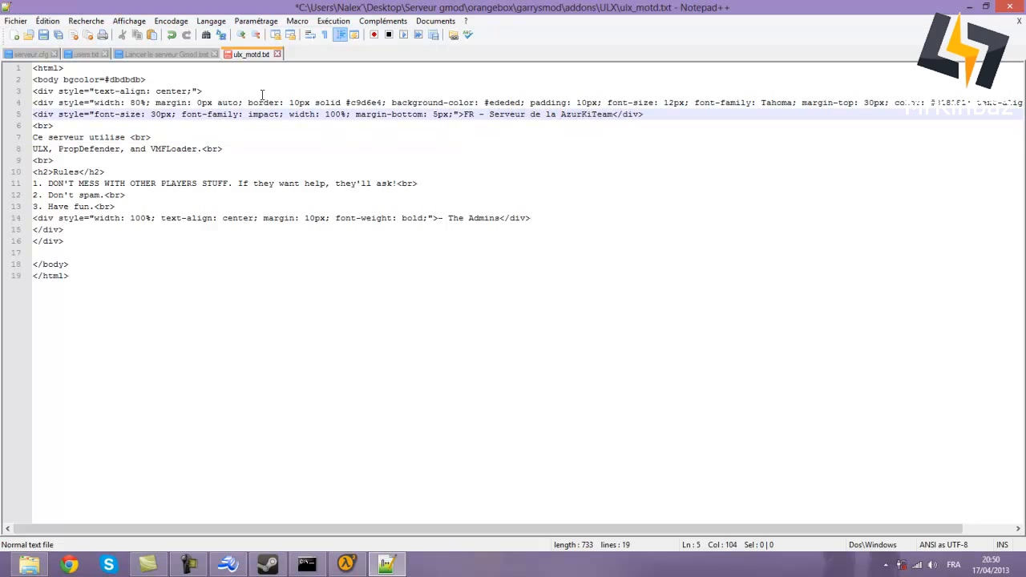
- Complete line 7 as 'Ce serveur utilise les pluggins suivants :'
{"action": "left_click_drag", "start_coordinate": [129, 137], "coordinate": [135, 137]}
{"action": "left_click", "coordinate": [131, 137]}
{"action": "type", "text": "les pluggins c"}
{"action": "key", "text": "BackSpace"}
{"action": "type", "text": "suivants :"}
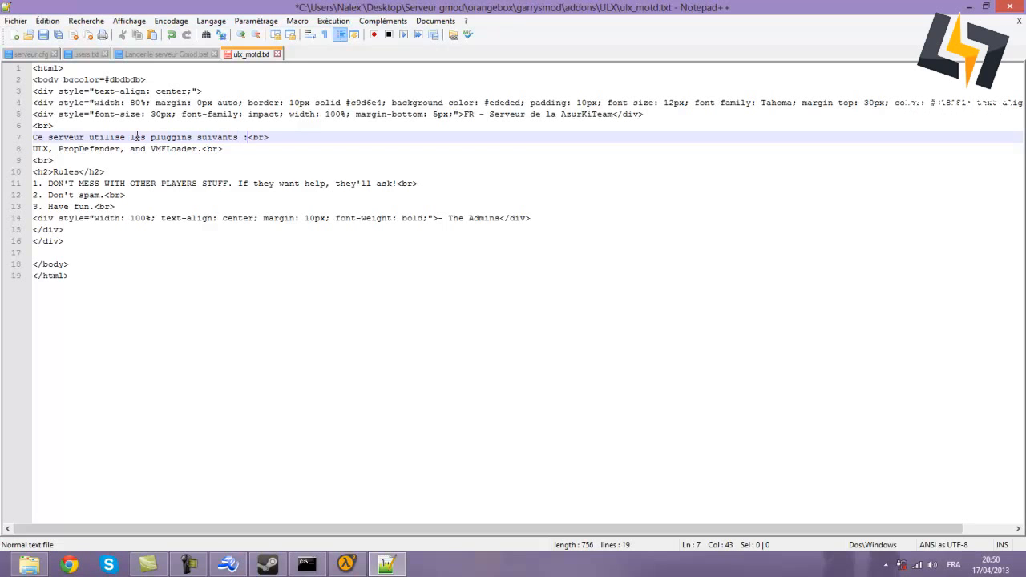
- List 'ULX, WireMod et Falco's Prop Protection' on line 8 and rename Rules to 'Règles :'
{"action": "left_click_drag", "start_coordinate": [202, 149], "coordinate": [26, 145]}
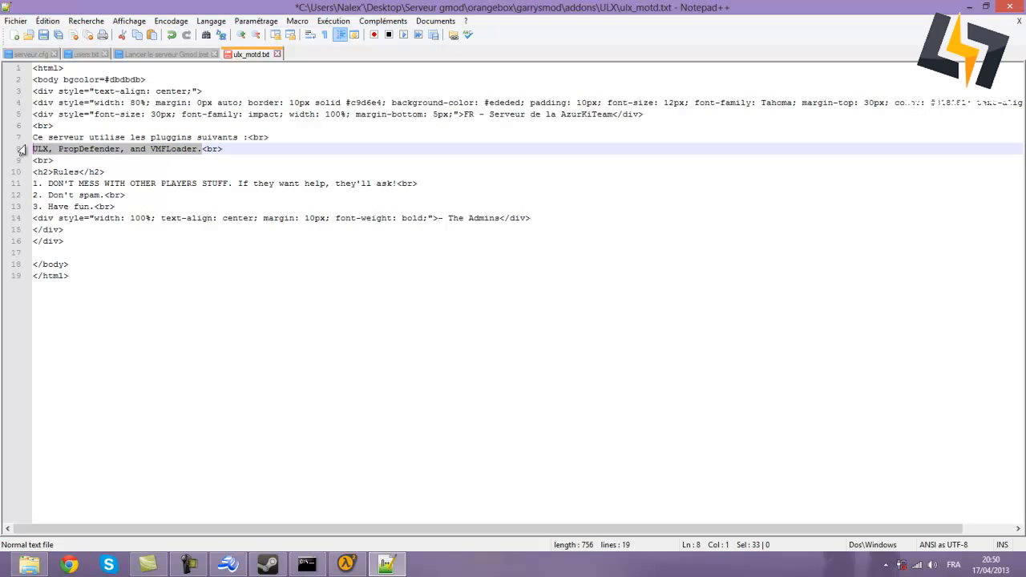
{"action": "type", "text": "ULX, "}
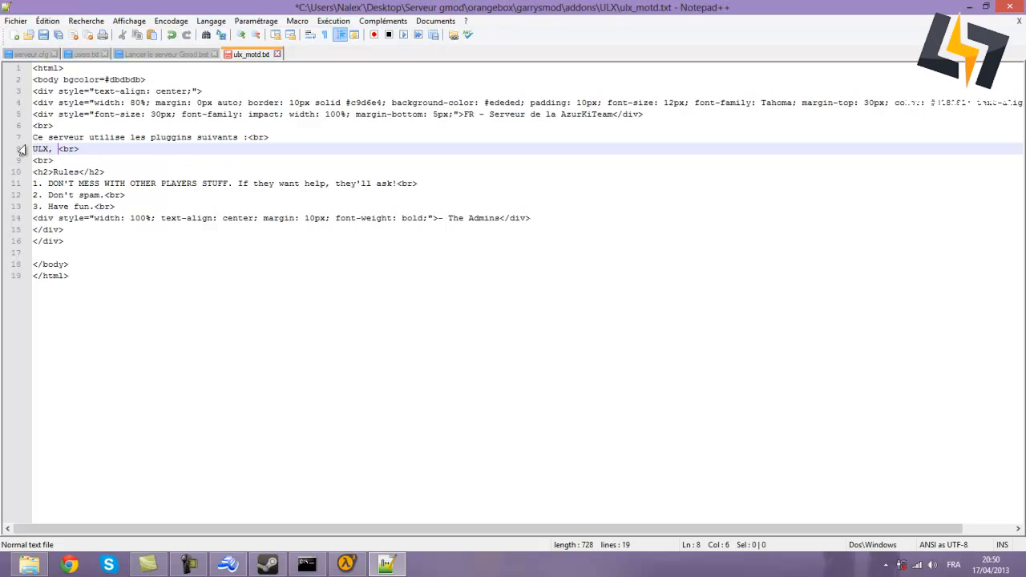
{"action": "type", "text": "Wire"}
{"action": "type", "text": "Mod"}
{"action": "type", "text": " et "}
{"action": "type", "text": "Falco"}
{"action": "type", "text": "'s Prop Pr"}
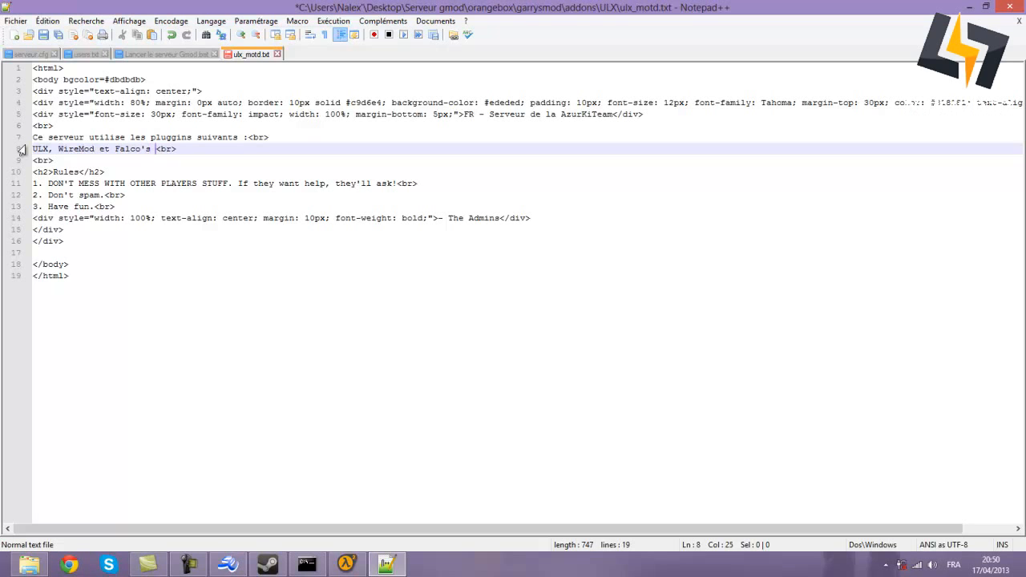
{"action": "type", "text": "otection"}
{"action": "double_click", "coordinate": [72, 171]}
{"action": "type", "text": "Règles"}
{"action": "type", "text": " :"}
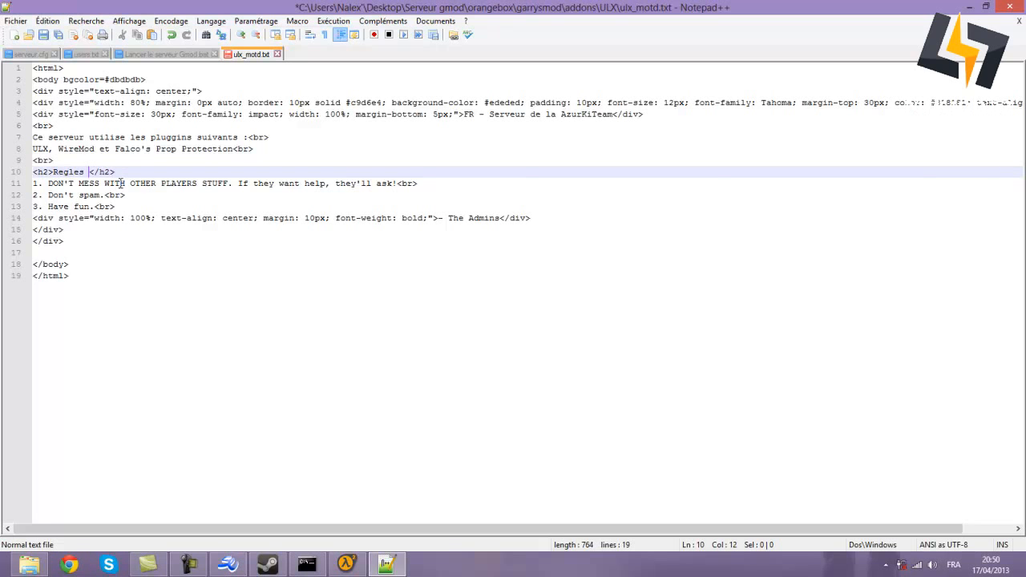
{"action": "left_click_drag", "start_coordinate": [46, 183], "coordinate": [395, 183]}
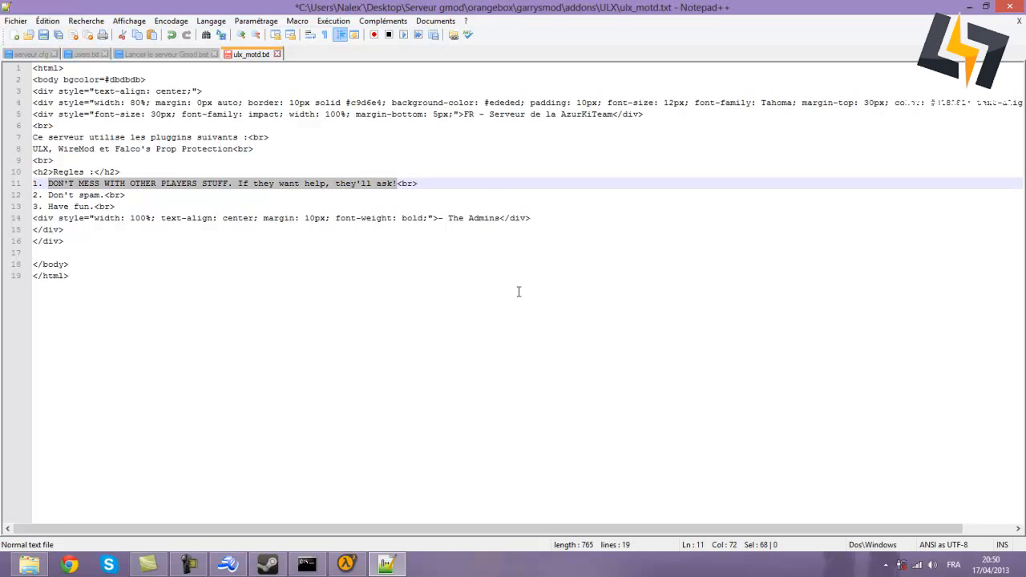
- Translate the three rules into French, ending with 'Amusez-vous !'
{"action": "type", "text": "N'emb"}
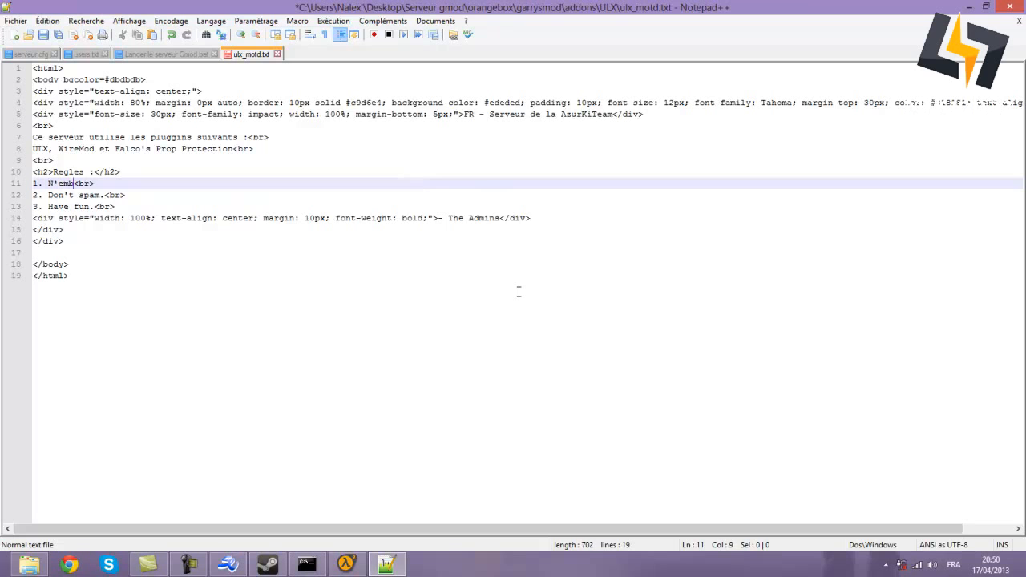
{"action": "type", "text": "etez pas les au"}
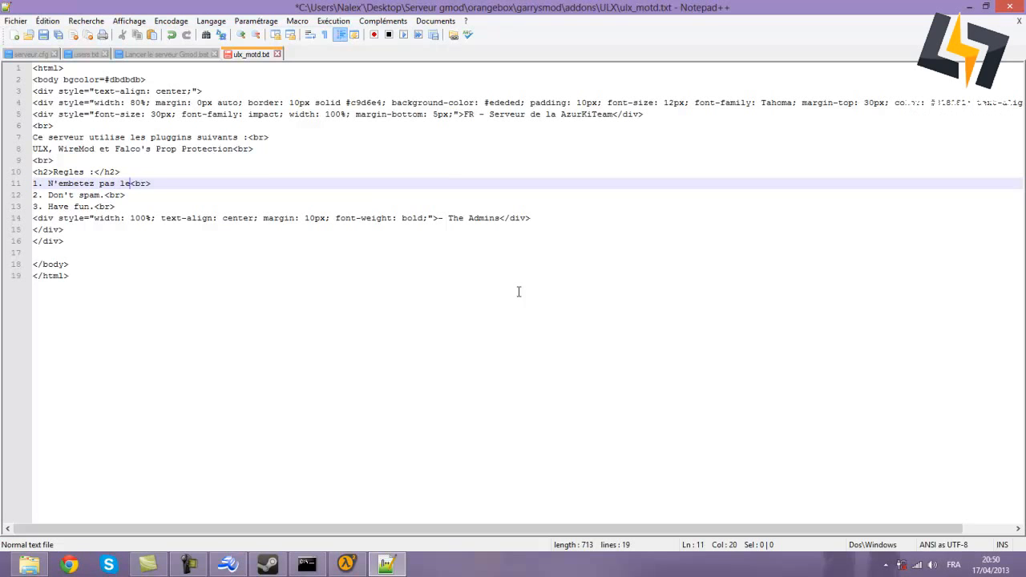
{"action": "type", "text": "tres joueurs"}
{"action": "type", "text": "autres joueurs, s"}
{"action": "type", "text": "i vous voulez les"}
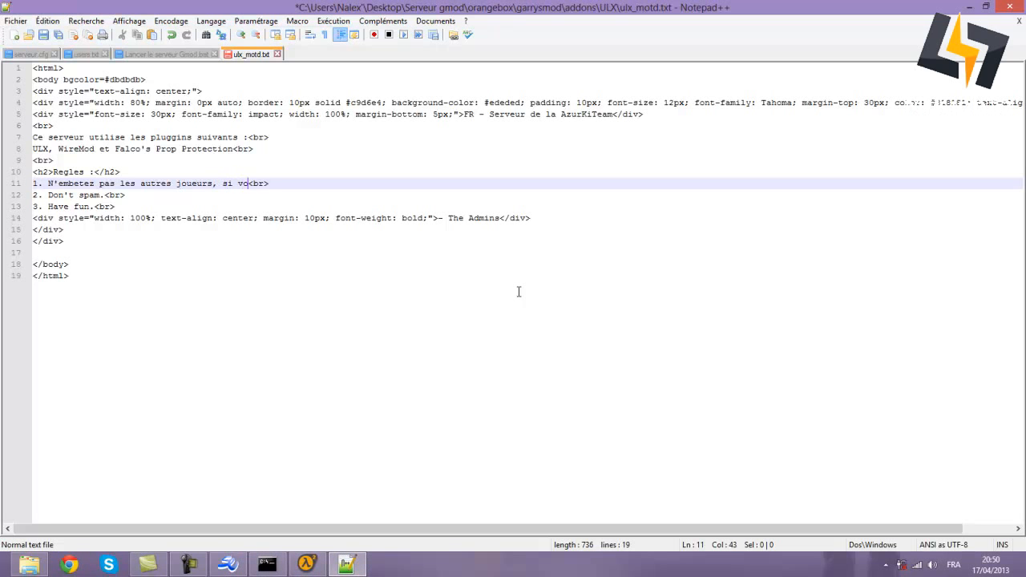
{"action": "type", "text": " aidez"}
{"action": "type", "text": " demandez leur av"}
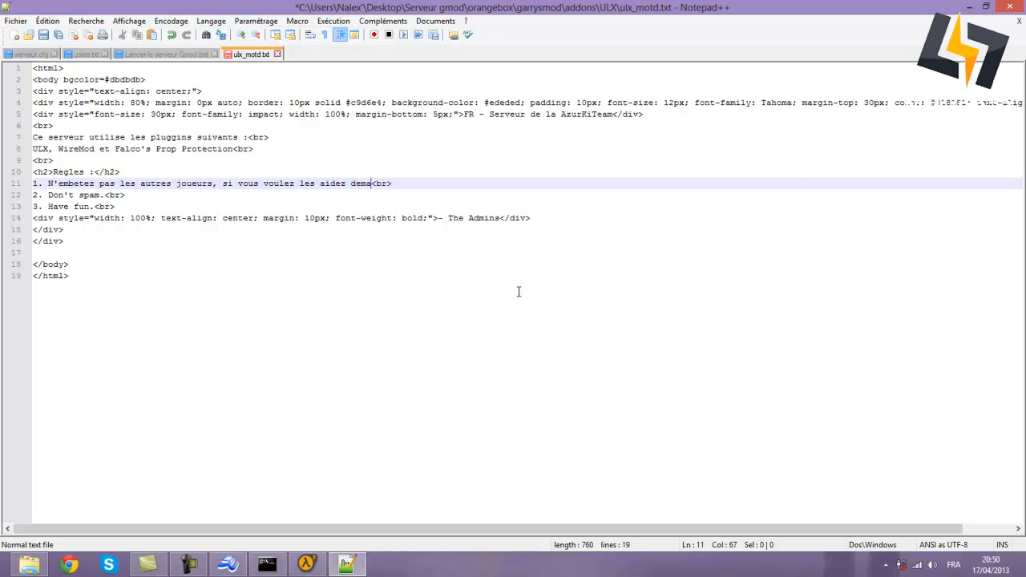
{"action": "type", "text": "ant."}
{"action": "left_click_drag", "start_coordinate": [49, 195], "coordinate": [102, 195]}
{"action": "type", "text": "Ne spam"}
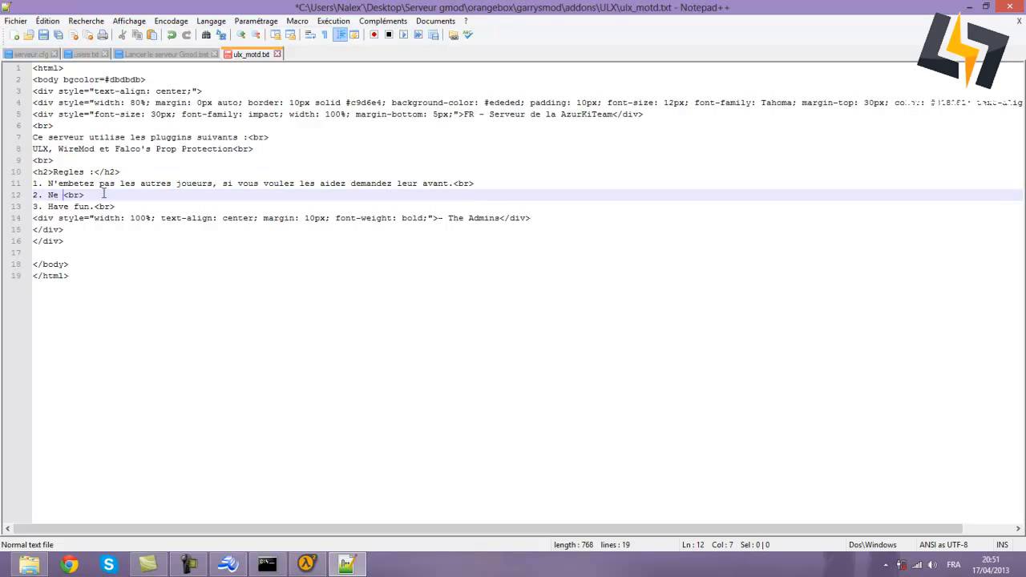
{"action": "type", "text": "ez pa"}
{"action": "key", "text": "BackSpace"}
{"action": "key", "text": "BackSpace"}
{"action": "key", "text": "BackSpace"}
{"action": "key", "text": "BackSpace"}
{"action": "key", "text": "BackSpace"}
{"action": "type", "text": "mea"}
{"action": "key", "text": "BackSpace"}
{"action": "type", "text": "z"}
{"action": "type", "text": "pas."}
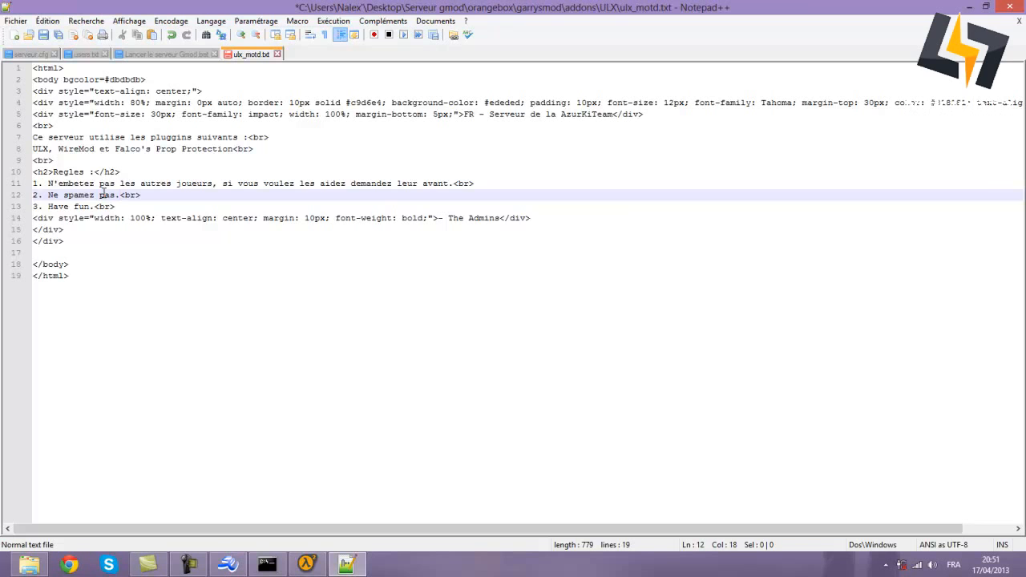
{"action": "left_click_drag", "start_coordinate": [96, 206], "coordinate": [51, 207]}
{"action": "type", "text": "Amusez "}
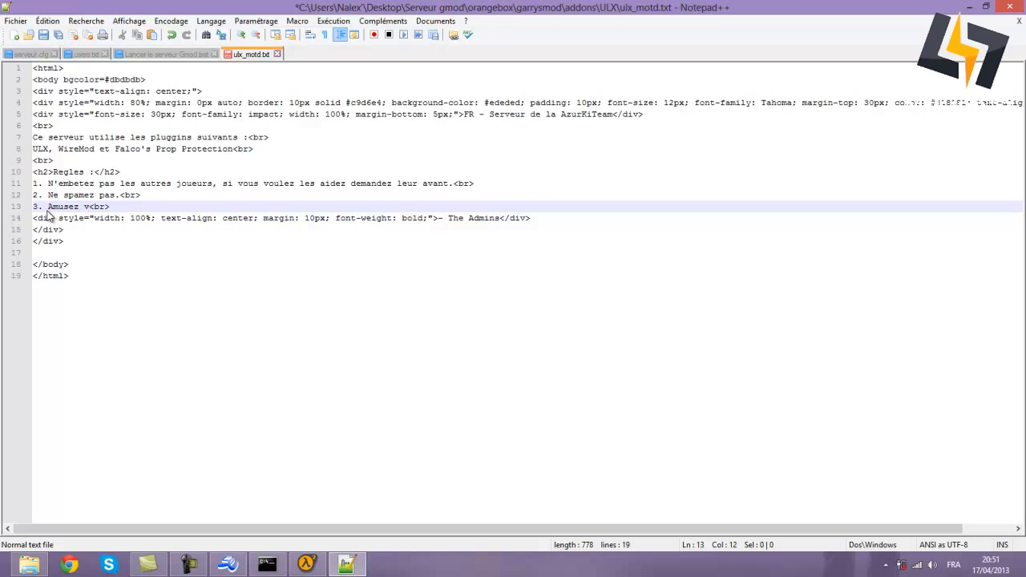
{"action": "type", "text": "-vous !"}
- Replace '- The Admins' with an 'Admins :' credit naming the admin and YouTube, then save
{"action": "left_click_drag", "start_coordinate": [437, 217], "coordinate": [498, 217]}
{"action": "key", "text": "BackSpace"}
{"action": "type", "text": "Admins :"}
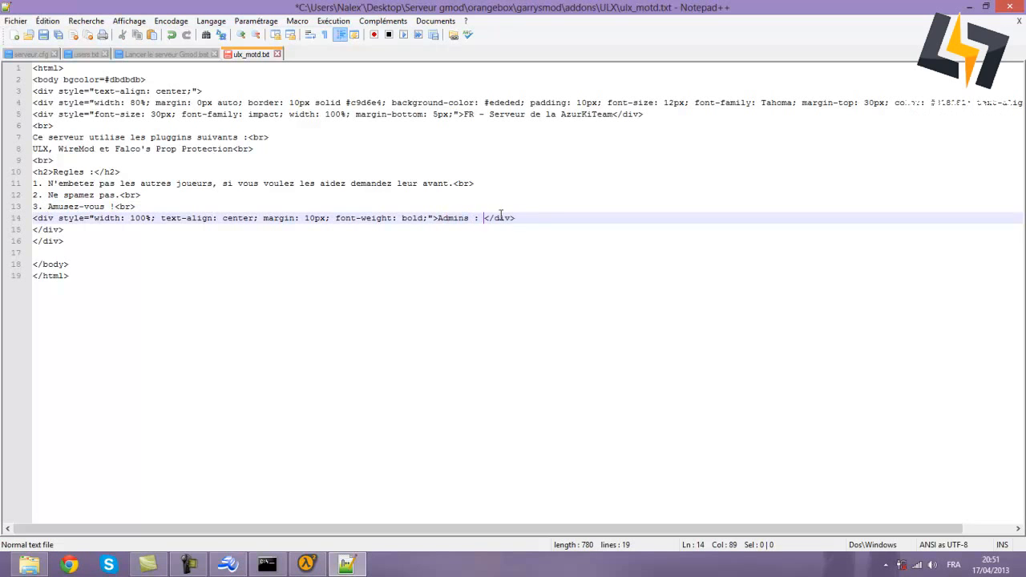
{"action": "key", "text": "BackSpace"}
{"action": "key", "text": "BackSpace"}
{"action": "key", "text": "BackSpace"}
{"action": "key", "text": "BackSpace"}
{"action": "type", "text": ": Kinabz"}
{"action": "key", "text": "BackSpace"}
{"action": "key", "text": "BackSpace"}
{"action": "key", "text": "BackSpace"}
{"action": "type", "text": "baz |"}
{"action": "key", "text": "BackSpace"}
{"action": "key", "text": "BackSpace"}
{"action": "key", "text": "BackSpace"}
{"action": "type", "text": "| YouTube"}
{"action": "left_click", "coordinate": [425, 335]}
{"action": "left_click", "coordinate": [43, 35]}
- Close Notepad++, then search Windows for 'hamachi' and dismiss the search
{"action": "left_click", "coordinate": [1013, 7]}
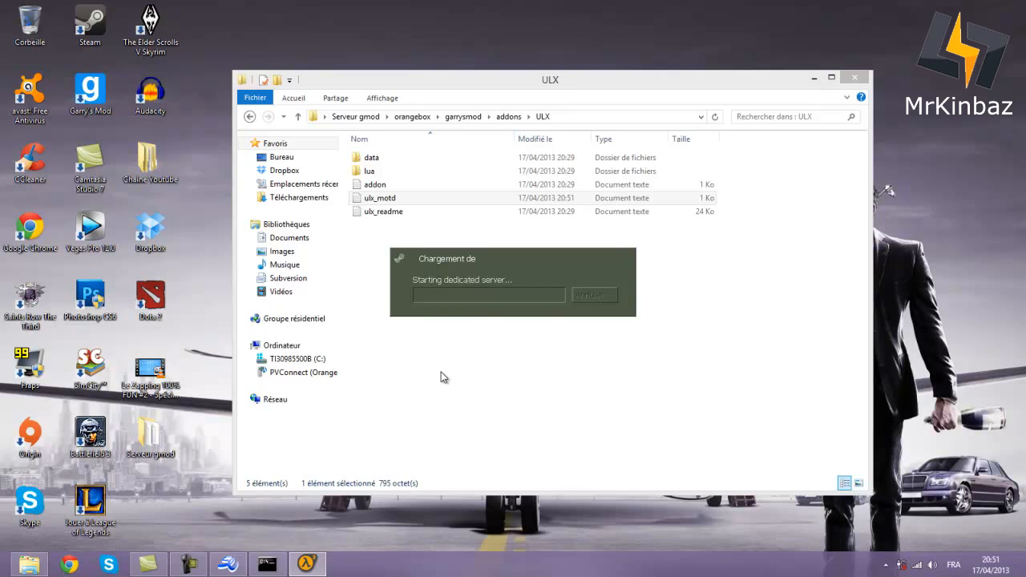
{"action": "right_click", "coordinate": [6, 571]}
{"action": "left_click", "coordinate": [36, 535]}
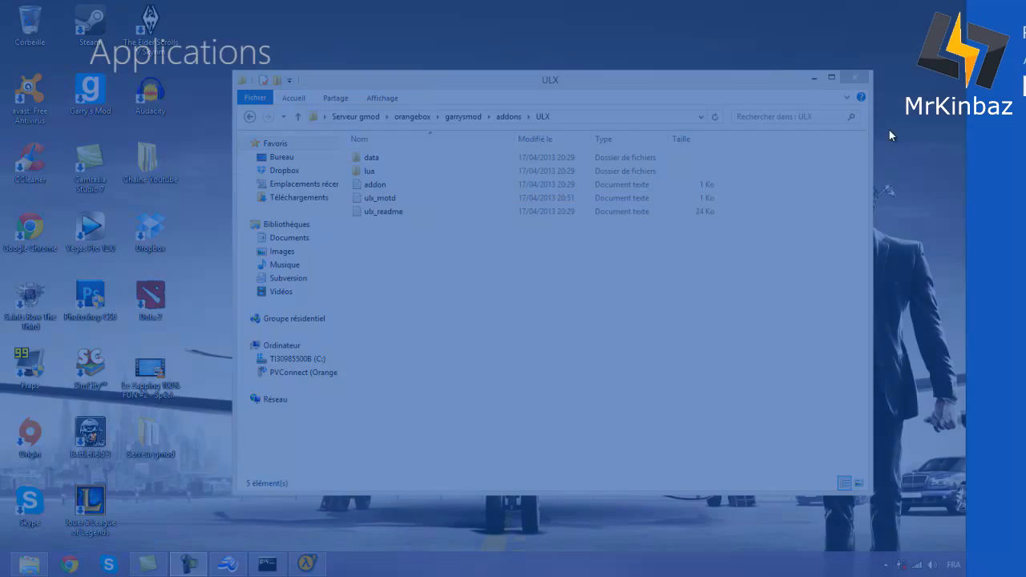
{"action": "type", "text": "hamachi"}
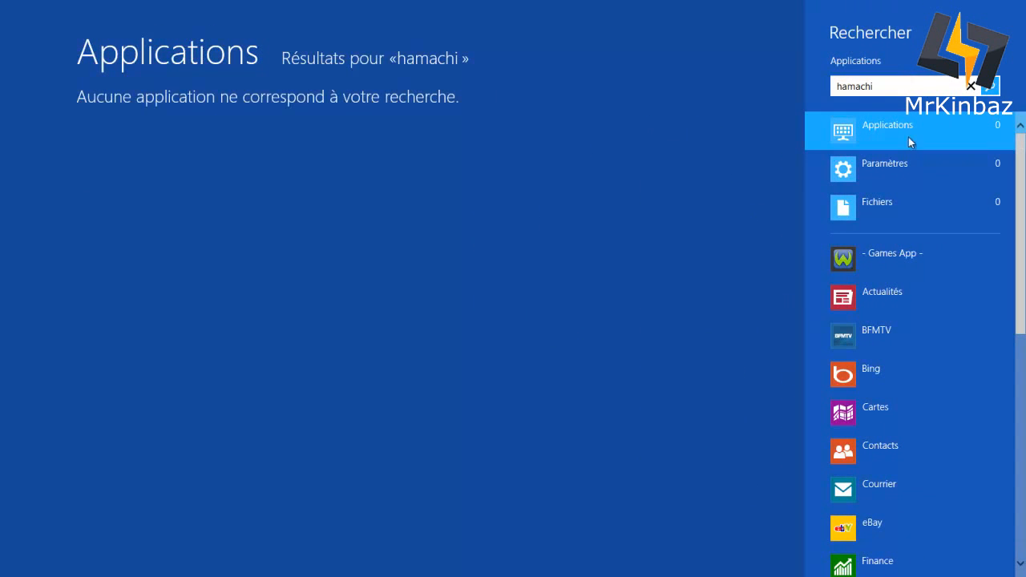
{"action": "key", "text": "Escape"}
{"action": "key", "text": "Escape"}
{"action": "key", "text": "Escape"}
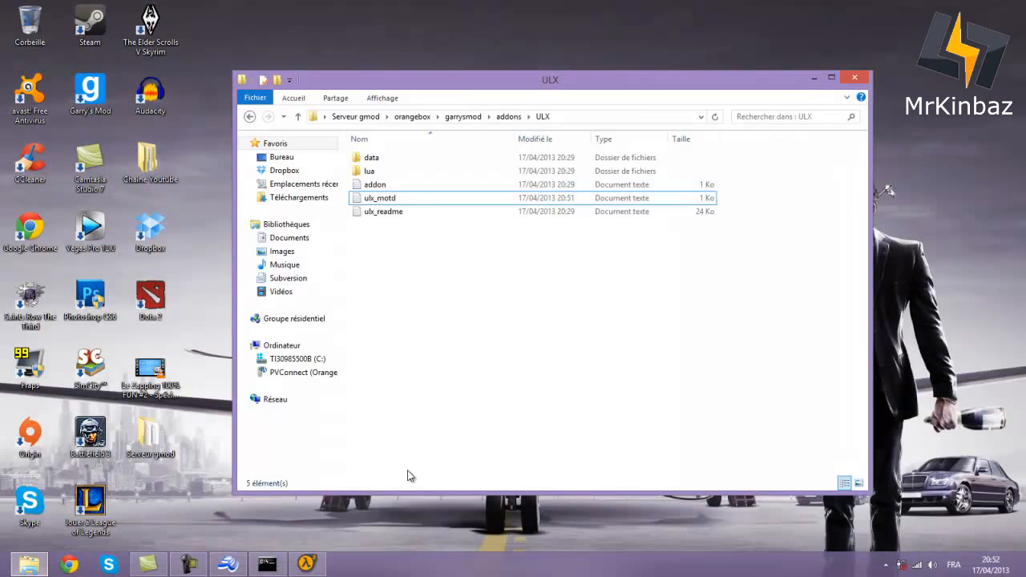
- Quit the SRCDS launcher, confirming with Oui
{"action": "left_click", "coordinate": [267, 565]}
{"action": "left_click", "coordinate": [267, 565]}
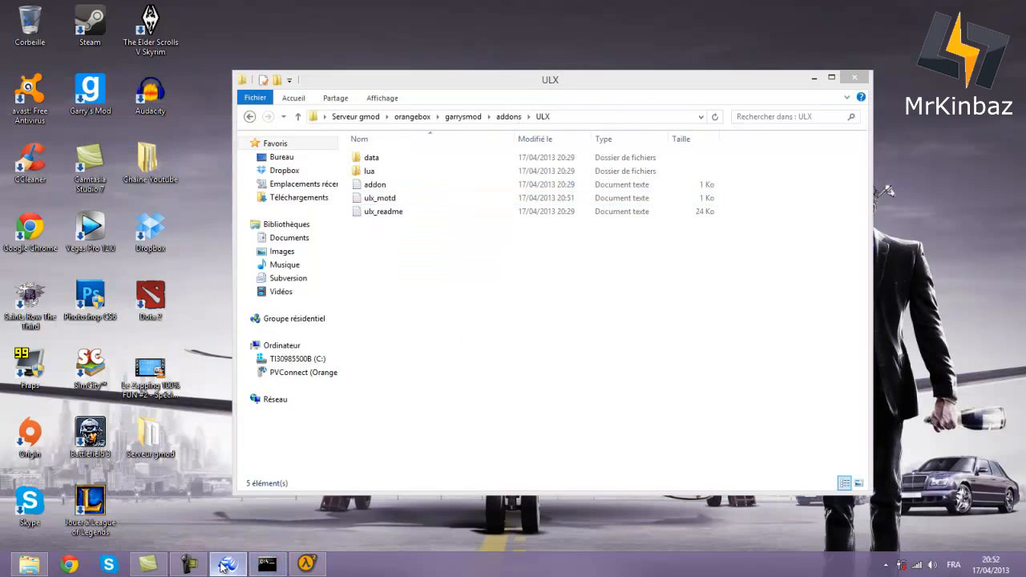
{"action": "left_click", "coordinate": [228, 565]}
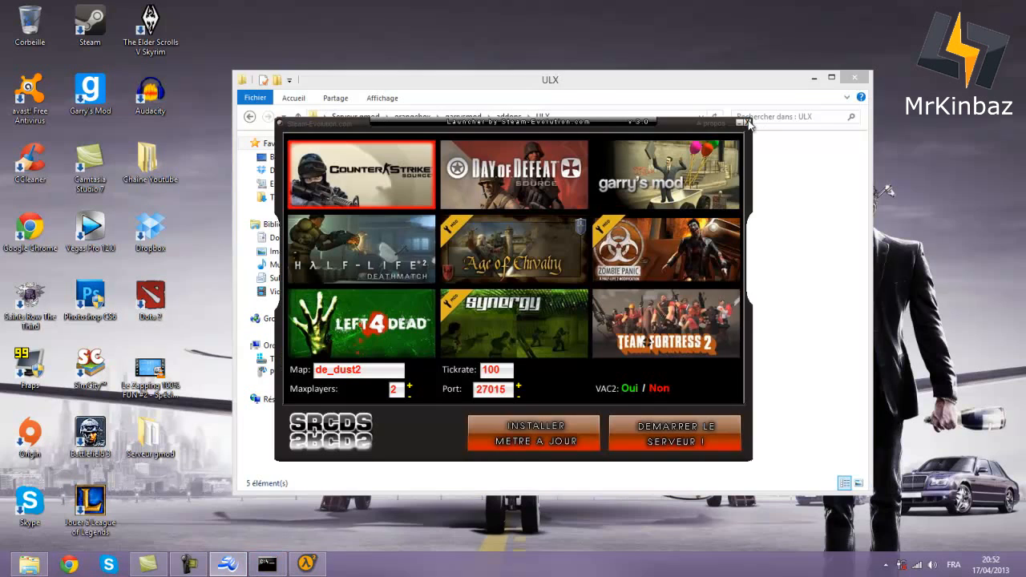
{"action": "left_click", "coordinate": [746, 123]}
{"action": "left_click", "coordinate": [519, 322]}
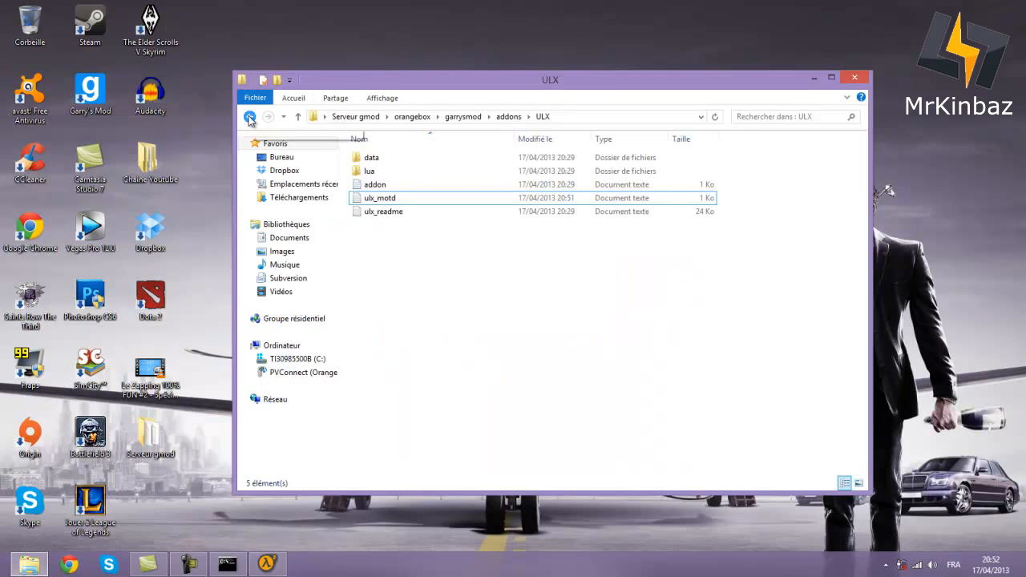
- Copy the cstrike folder from Serveur gmod > css
{"action": "left_click", "coordinate": [249, 117]}
{"action": "left_click", "coordinate": [250, 117]}
{"action": "left_click", "coordinate": [249, 117]}
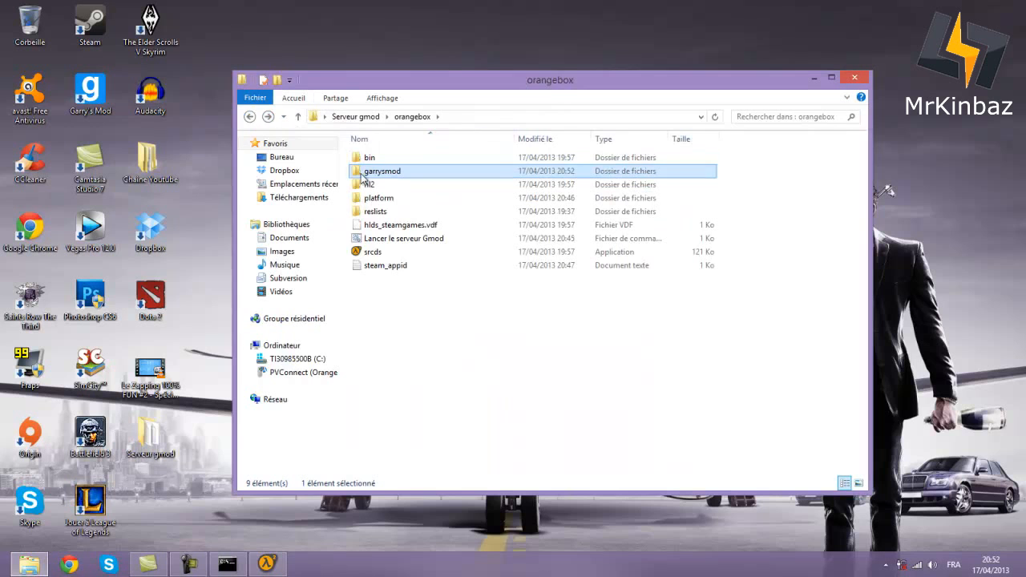
{"action": "left_click", "coordinate": [249, 117]}
{"action": "double_click", "coordinate": [370, 158]}
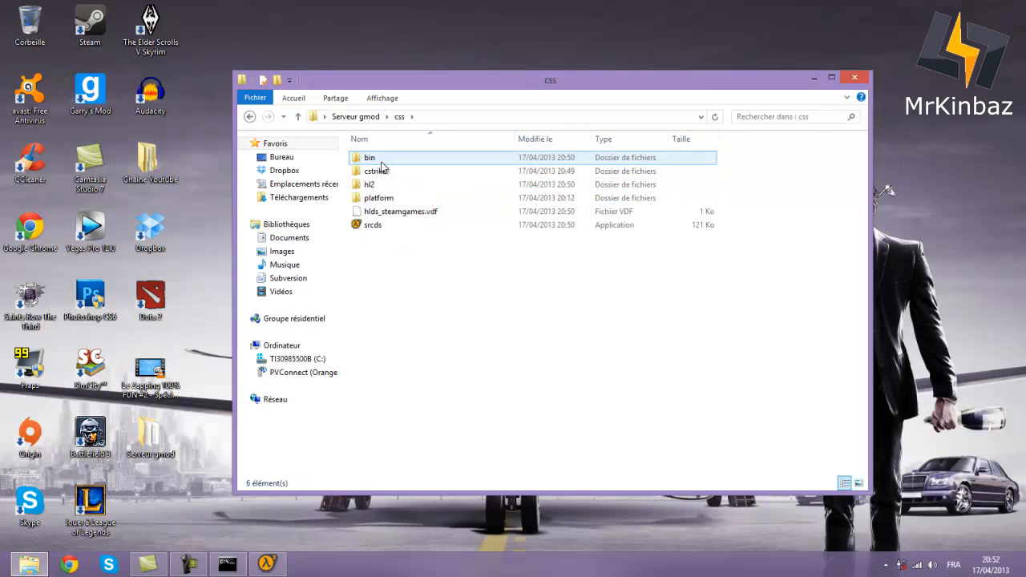
{"action": "left_click", "coordinate": [382, 171]}
{"action": "right_click", "coordinate": [383, 170]}
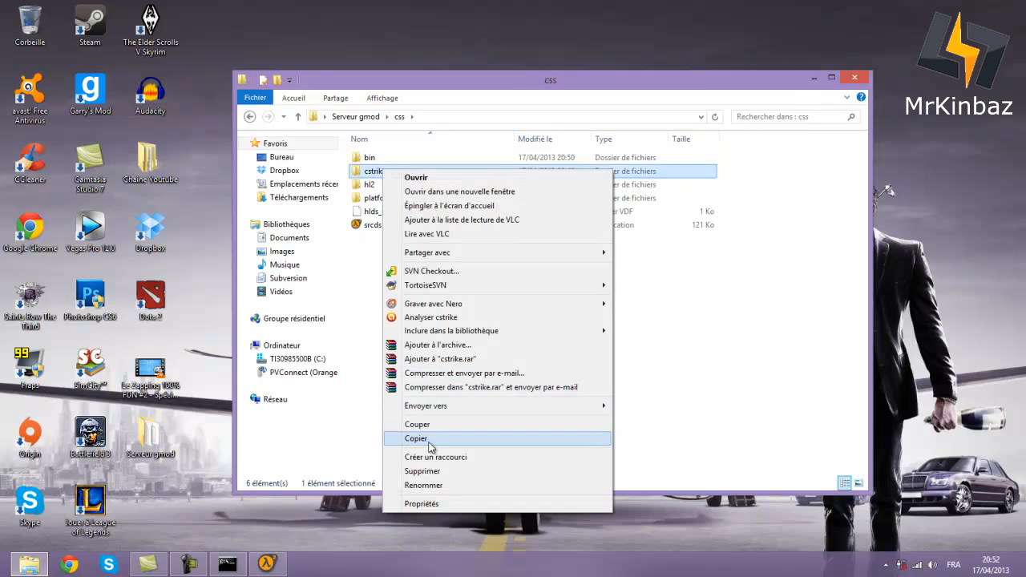
{"action": "left_click", "coordinate": [430, 442]}
- Open the orangebox folder and bring up its context menu in an empty area
{"action": "left_click", "coordinate": [249, 117]}
{"action": "key", "text": "alt+Tab"}
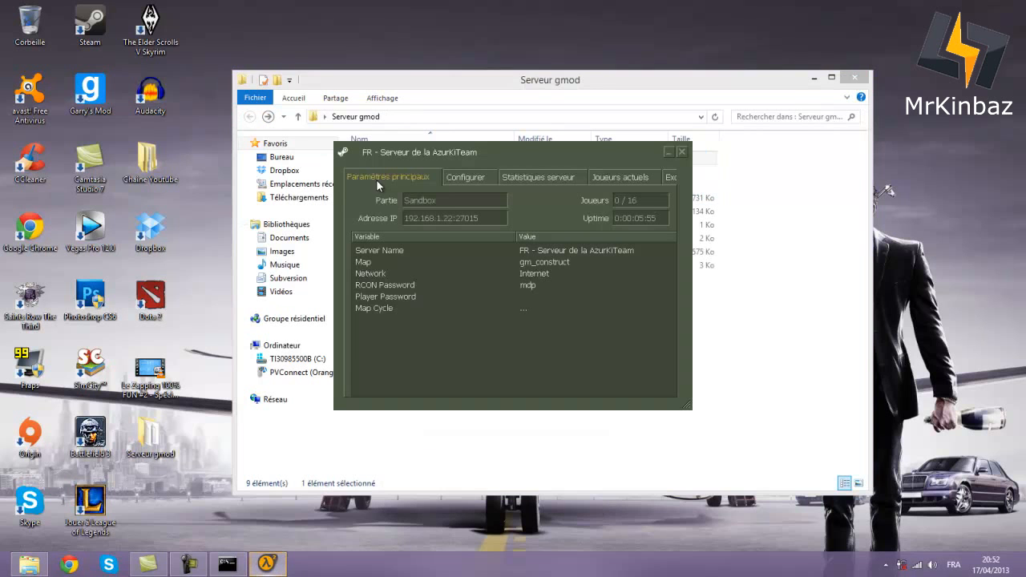
{"action": "left_click", "coordinate": [524, 449]}
{"action": "double_click", "coordinate": [376, 184]}
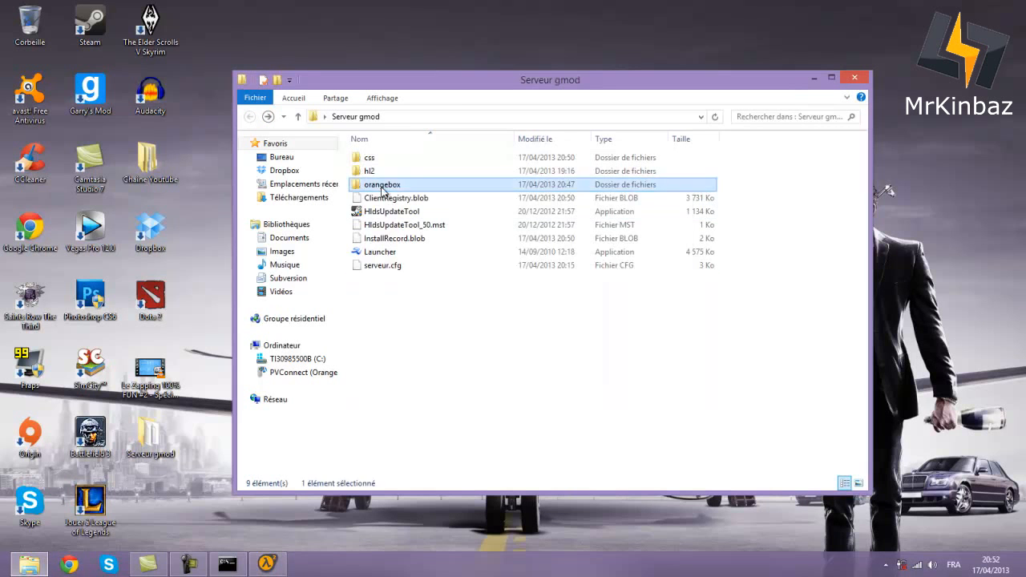
{"action": "right_click", "coordinate": [451, 346]}
- Paste cstrike into orangebox and let the 18,962-item copy run
{"action": "left_click", "coordinate": [484, 235]}
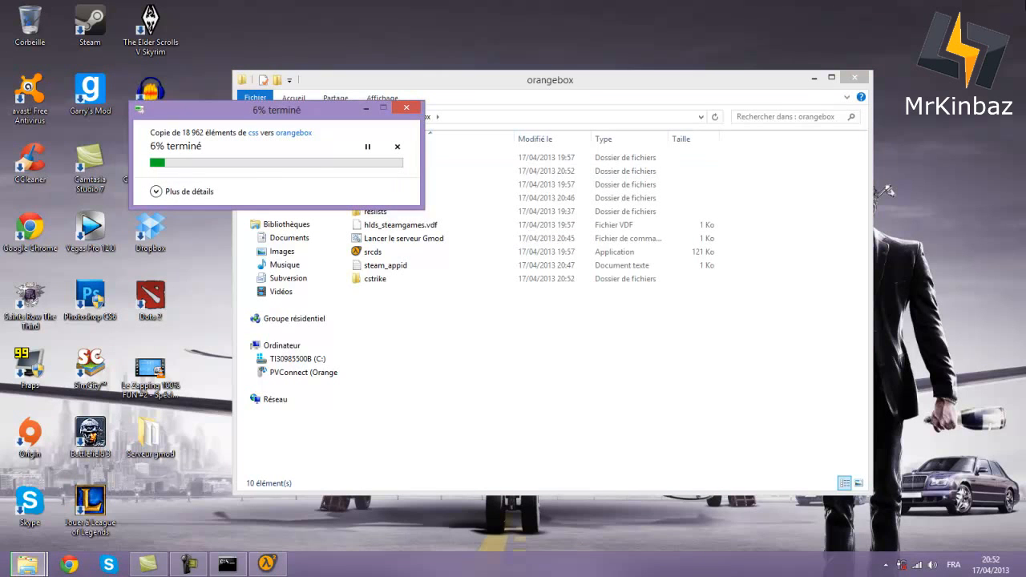
{"action": "mouse_move", "coordinate": [1025, 576]}
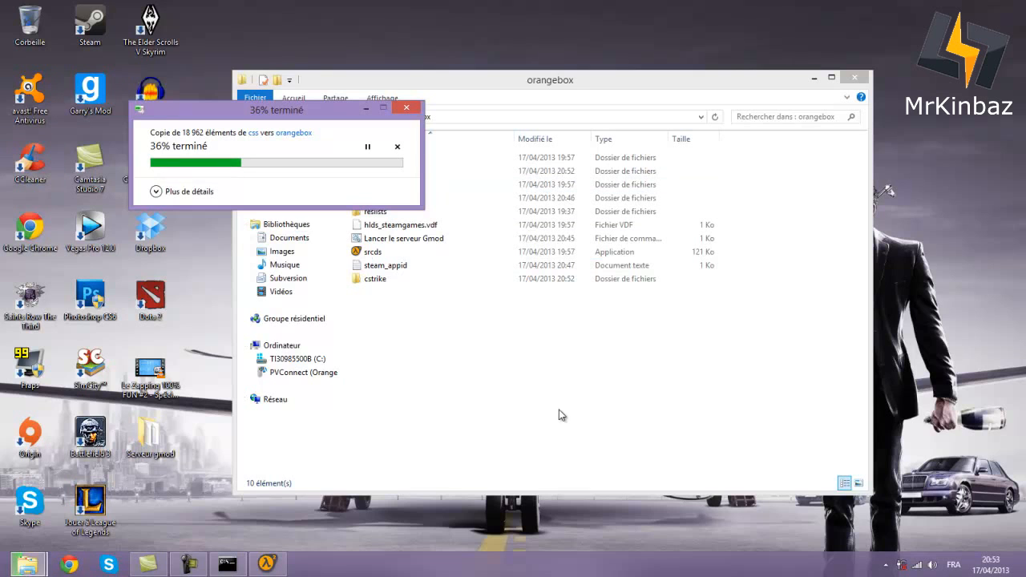
- Check the server's configuration, statistics, players, bans and console pages, then minimize it
{"action": "left_click", "coordinate": [506, 349]}
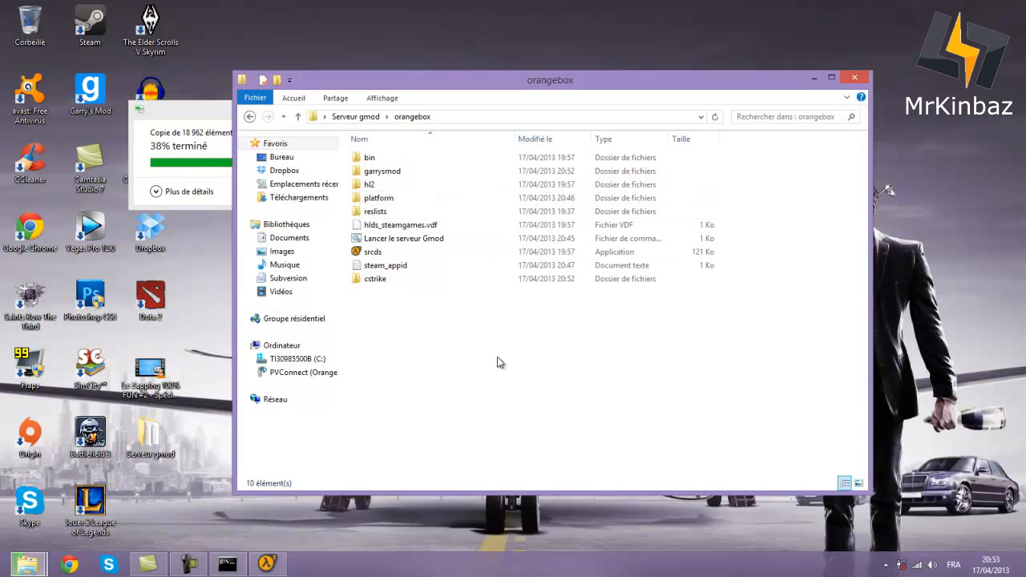
{"action": "left_click", "coordinate": [267, 564]}
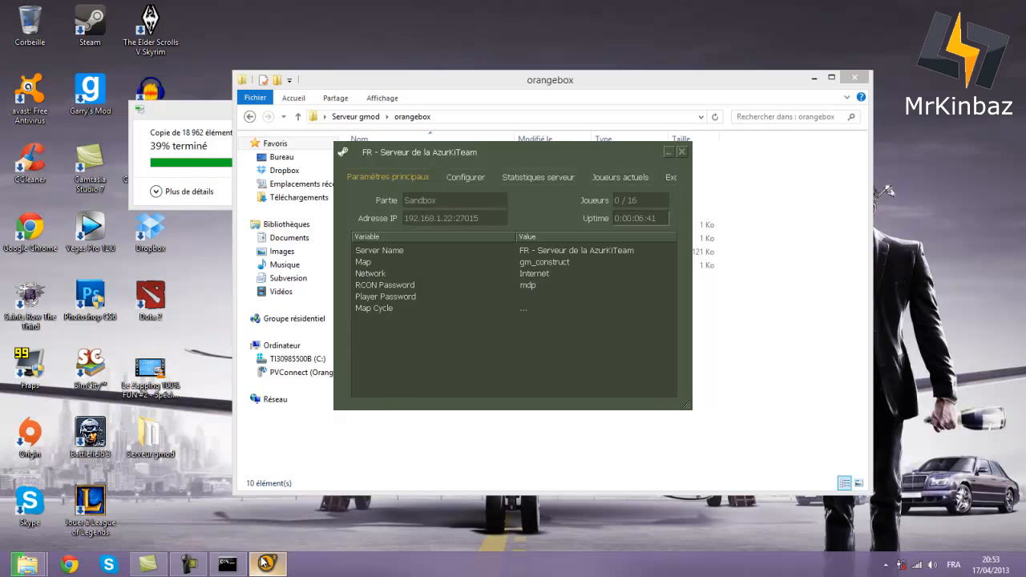
{"action": "left_click", "coordinate": [472, 169]}
{"action": "left_click", "coordinate": [533, 172]}
{"action": "left_click", "coordinate": [606, 178]}
{"action": "left_click_drag", "start_coordinate": [690, 210], "coordinate": [858, 213]}
{"action": "left_click", "coordinate": [677, 176]}
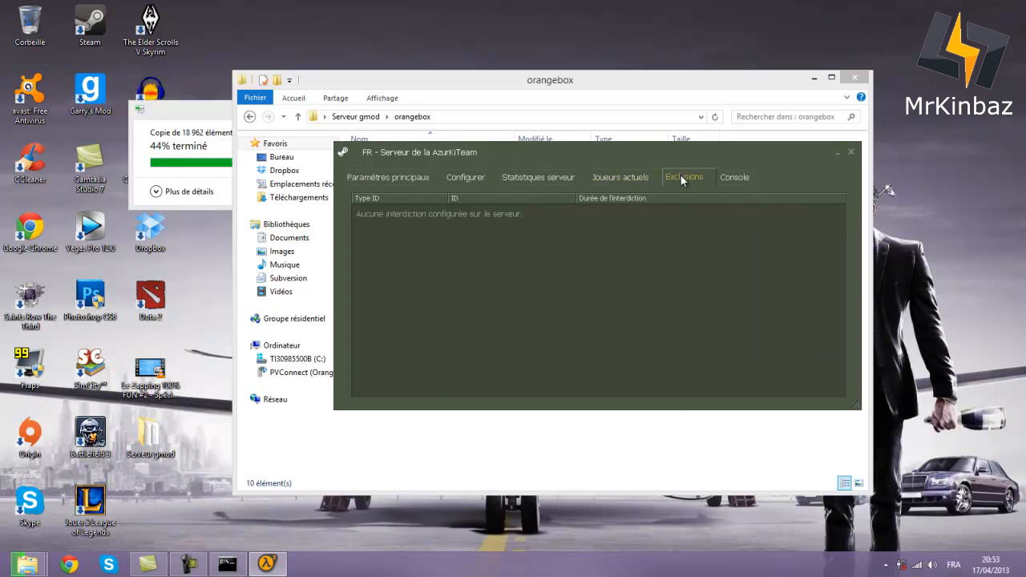
{"action": "left_click", "coordinate": [729, 177]}
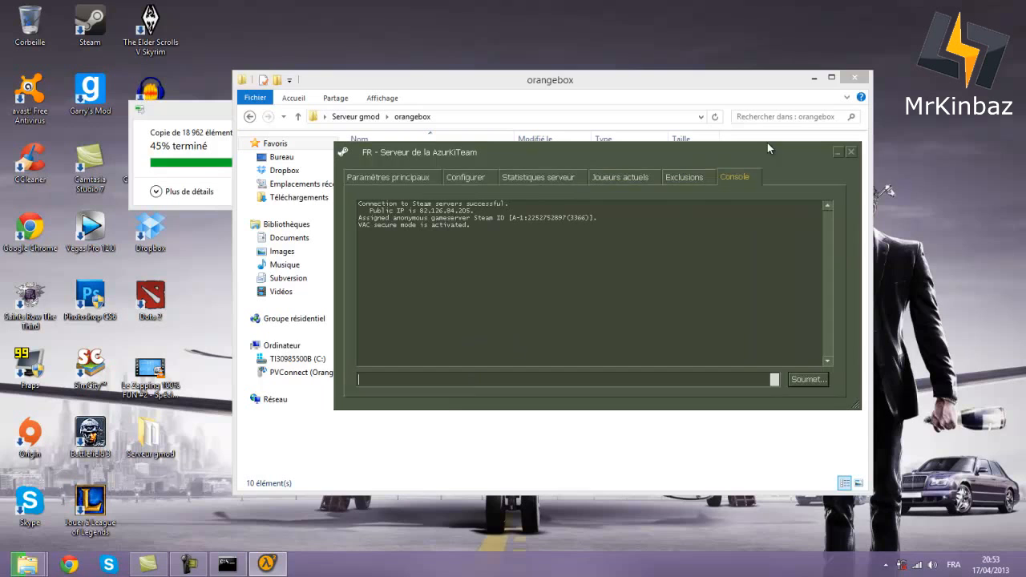
{"action": "left_click", "coordinate": [836, 152]}
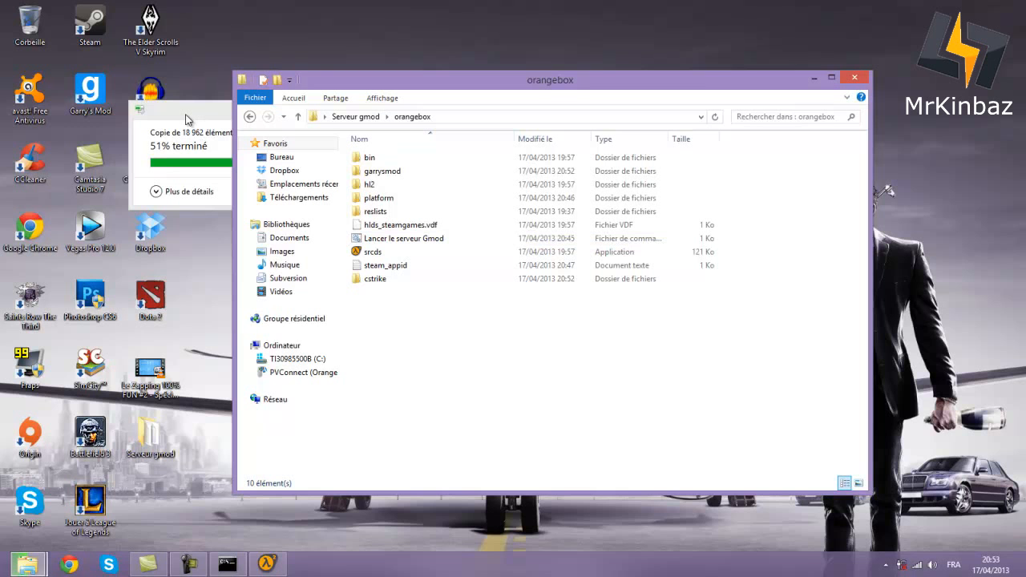
{"action": "left_click_drag", "start_coordinate": [337, 90], "coordinate": [307, 72]}
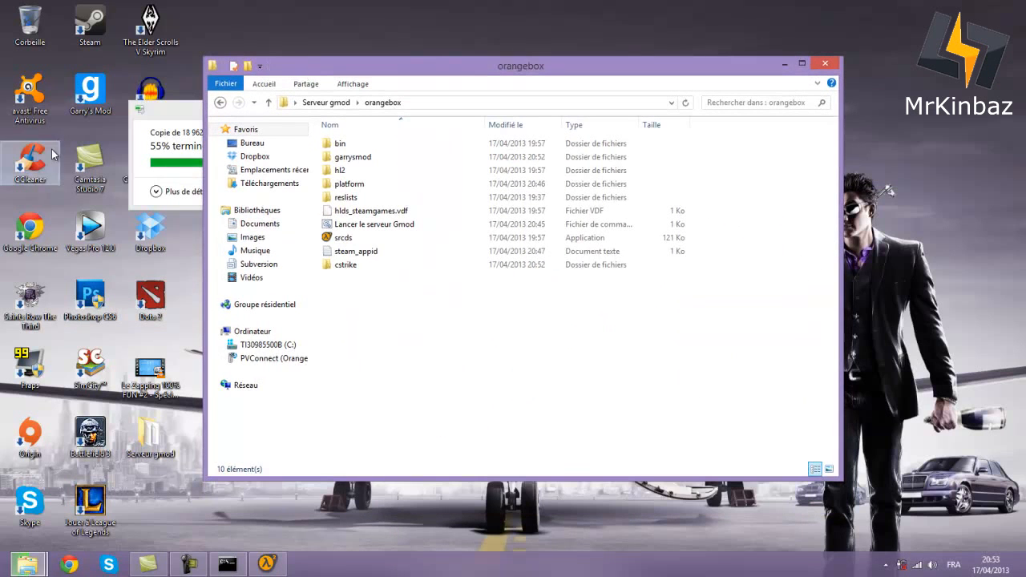
{"action": "left_click", "coordinate": [83, 98]}
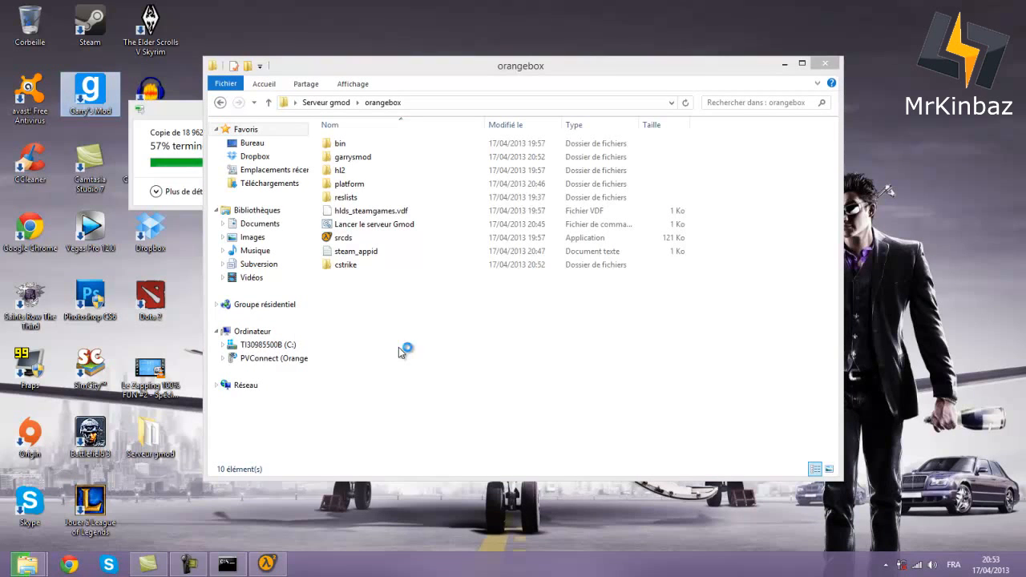
- Search Google for 'hamachi' in Chrome and open the Clubic download page
{"action": "left_click", "coordinate": [69, 564]}
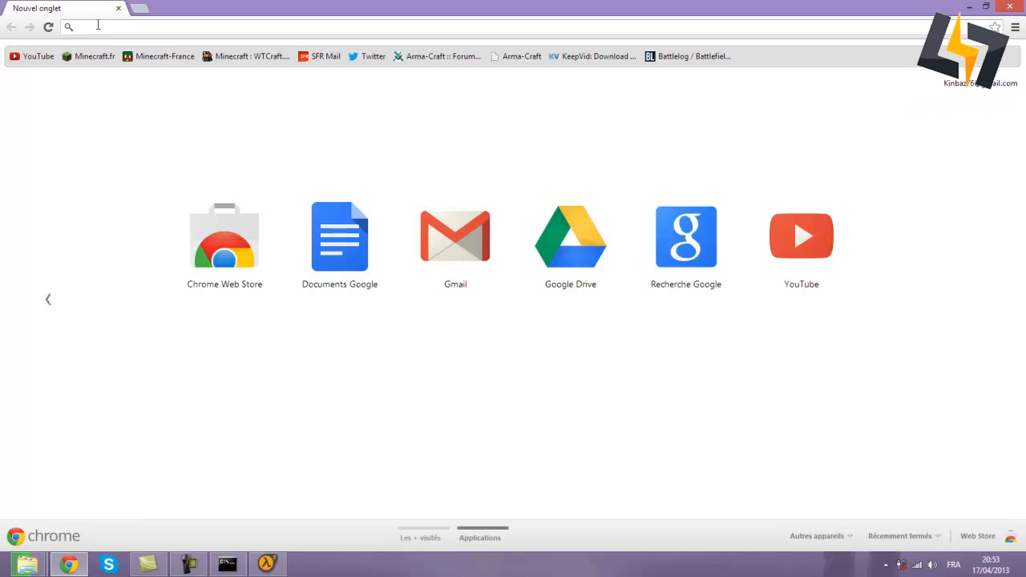
{"action": "type", "text": "hamachi"}
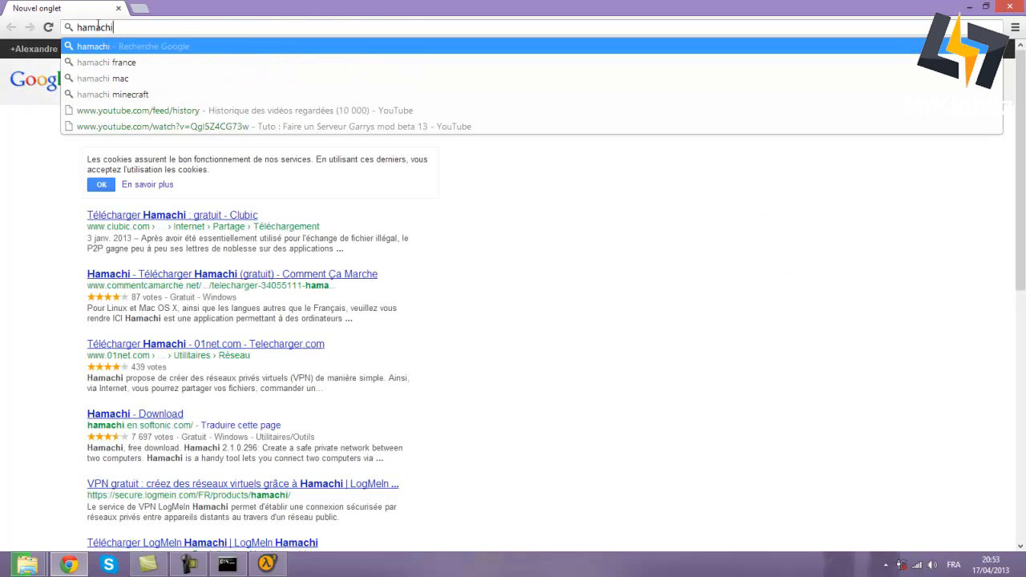
{"action": "key", "text": "Return"}
{"action": "left_click", "coordinate": [187, 223]}
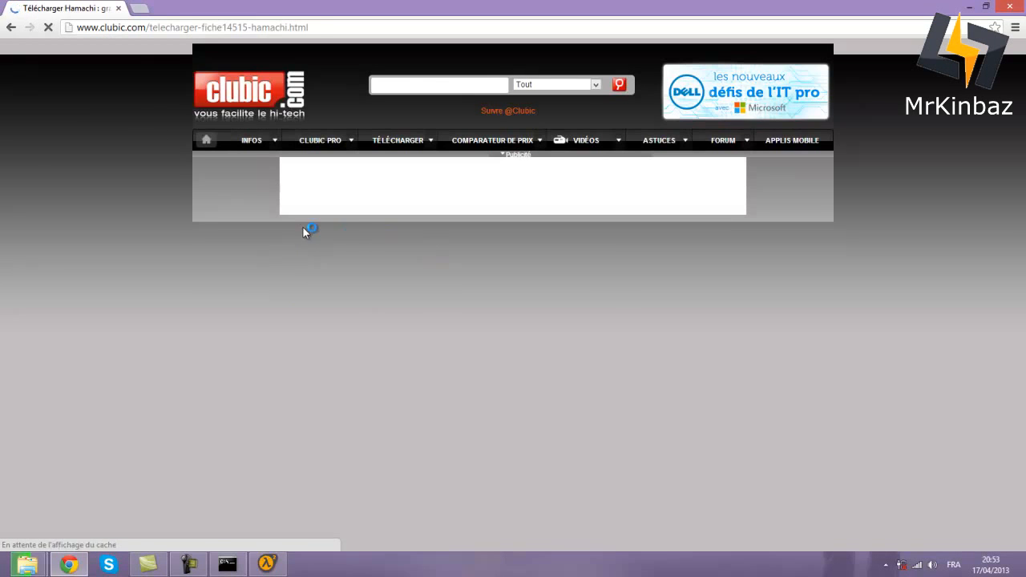
- Start downloading the Hamachi 2.1.0.296 installer from Clubic
{"action": "scroll", "coordinate": [330, 401], "scroll_direction": "down", "scroll_amount": 5}
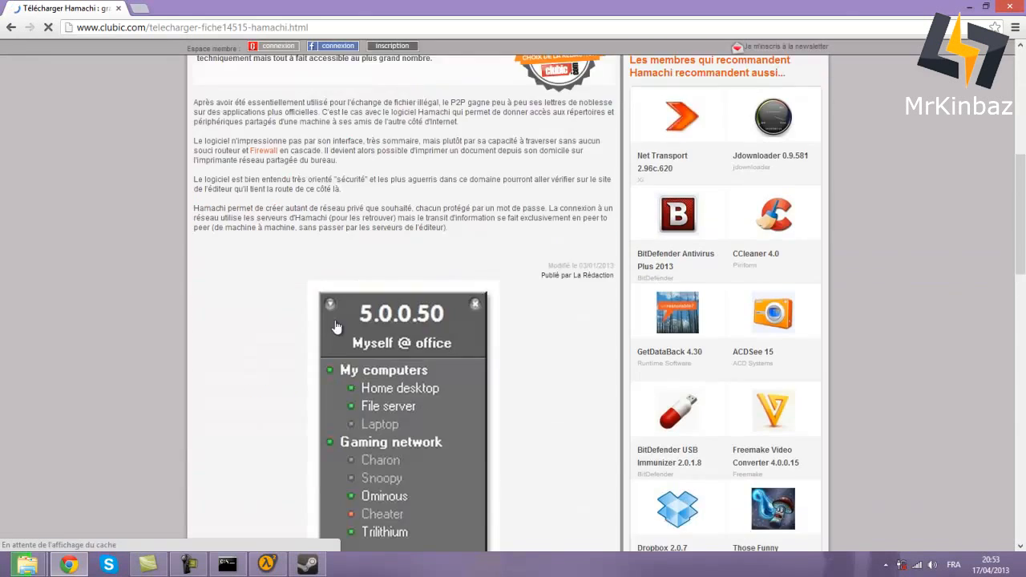
{"action": "scroll", "coordinate": [337, 326], "scroll_direction": "down", "scroll_amount": 5}
{"action": "scroll", "coordinate": [330, 320], "scroll_direction": "up", "scroll_amount": 9}
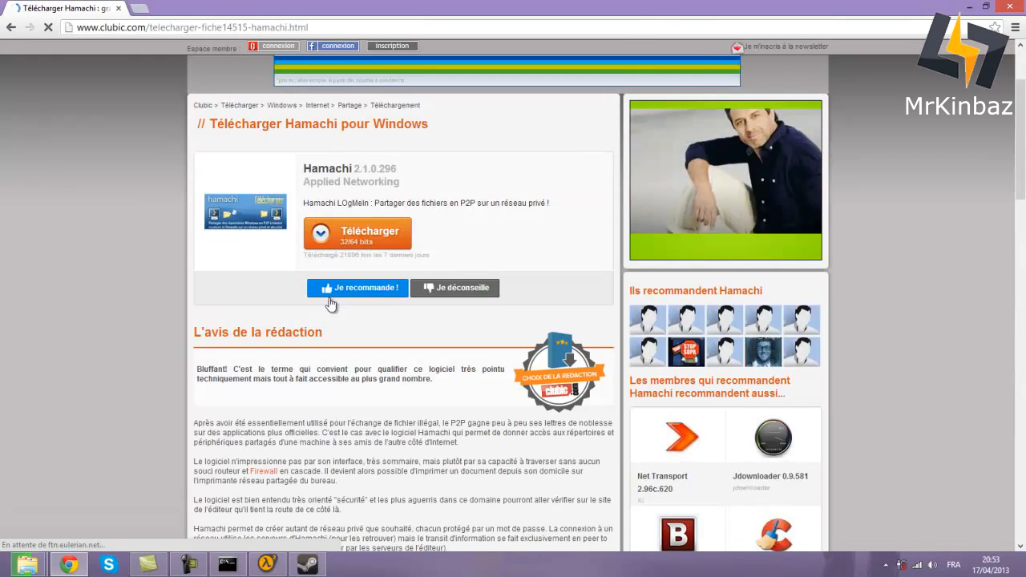
{"action": "left_click", "coordinate": [392, 248]}
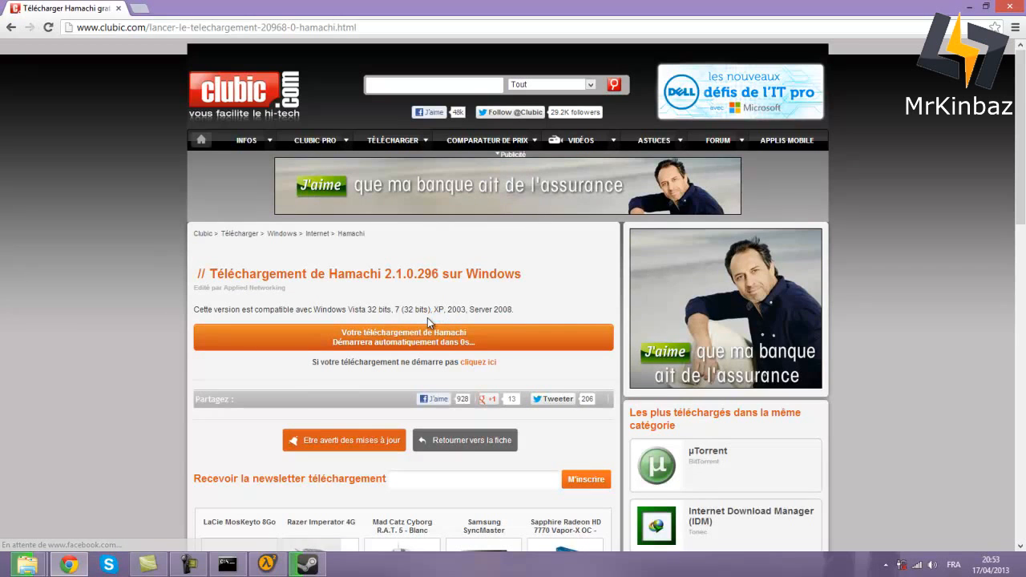
{"action": "left_click", "coordinate": [472, 364]}
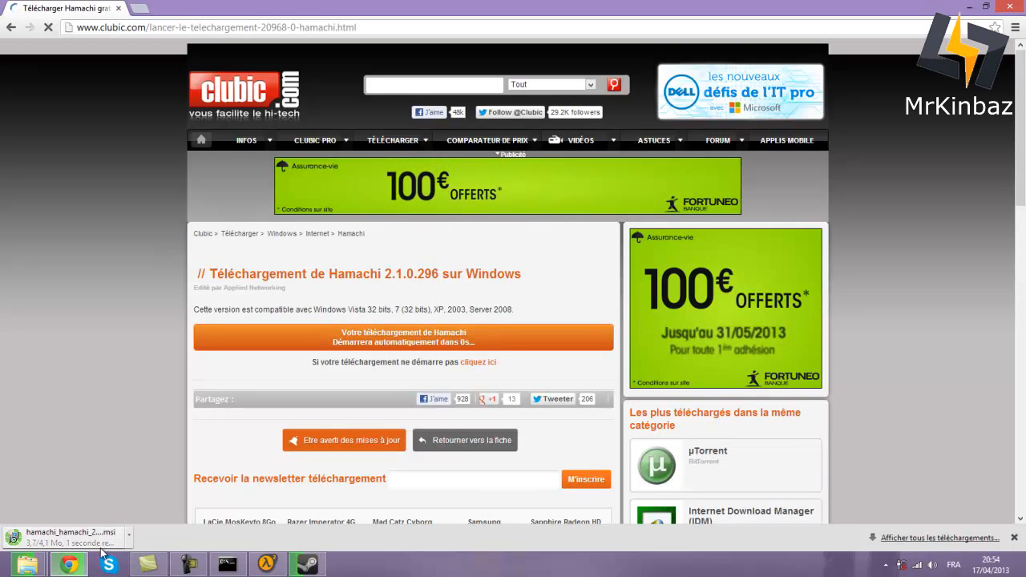
- Cancel the duplicate download, run the Hamachi .msi, accept the licence and install
{"action": "left_click", "coordinate": [128, 535]}
{"action": "left_click", "coordinate": [154, 531]}
{"action": "left_click", "coordinate": [158, 536]}
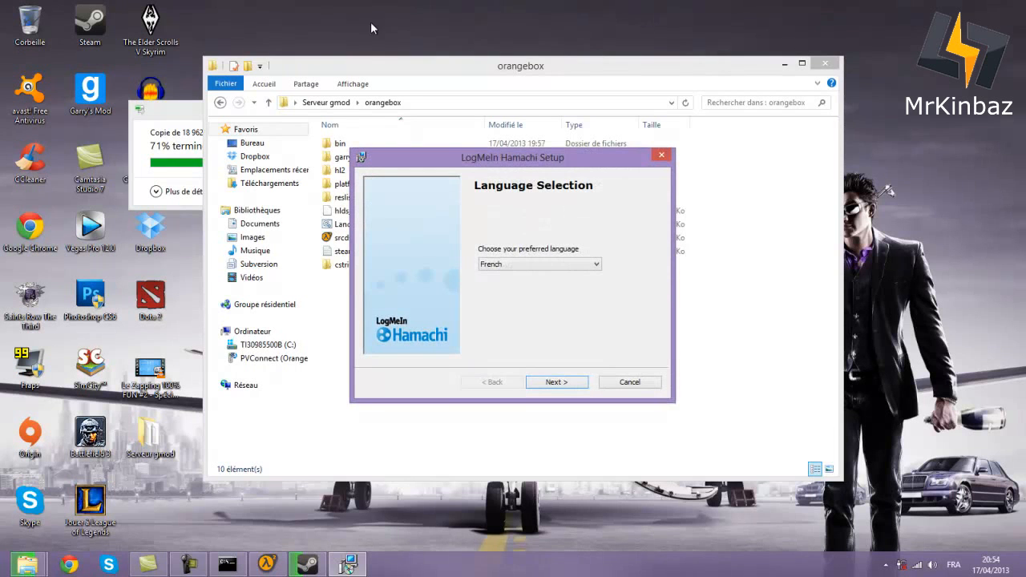
{"action": "left_click", "coordinate": [556, 381]}
{"action": "left_click", "coordinate": [556, 382]}
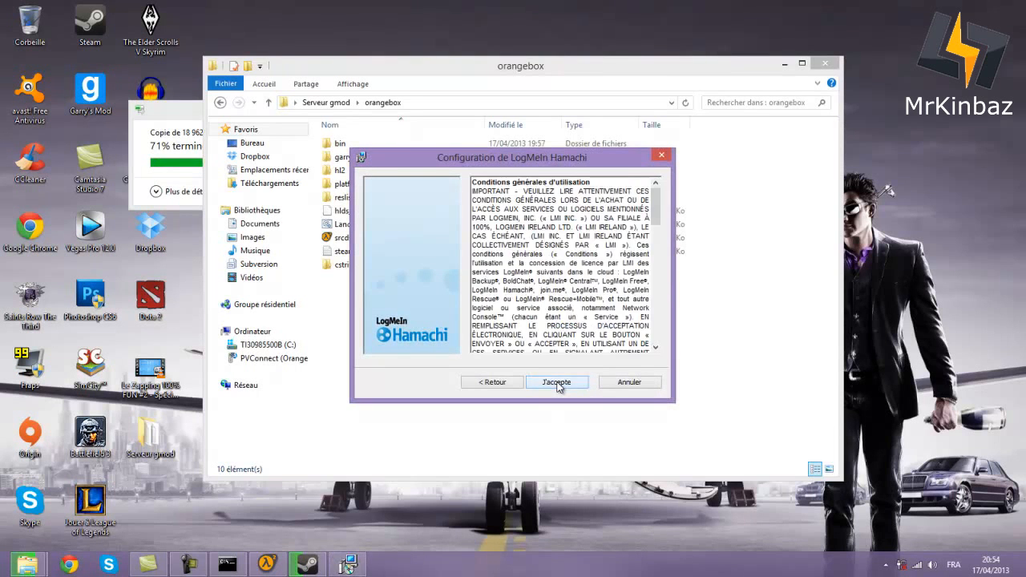
{"action": "left_click", "coordinate": [556, 382]}
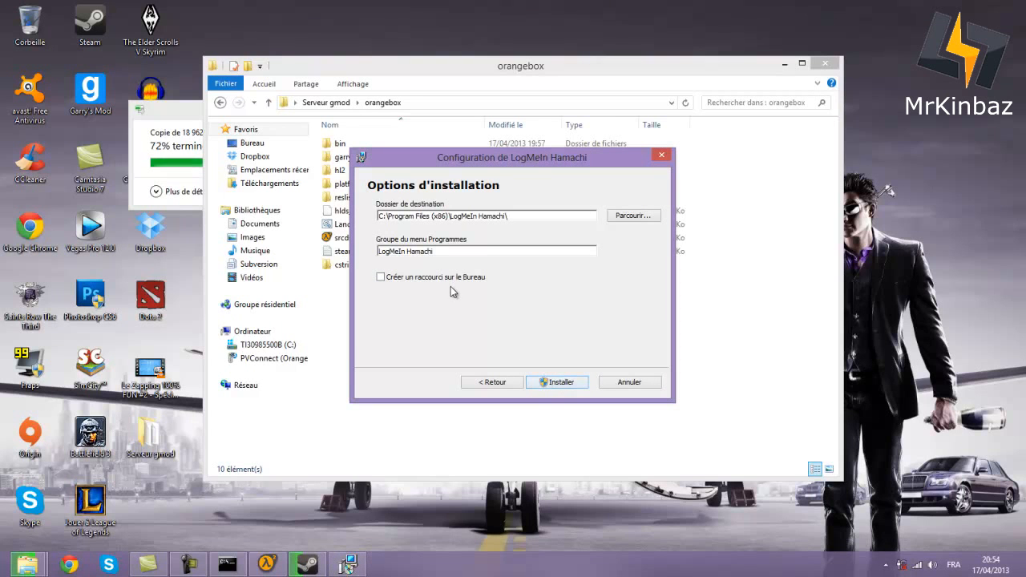
{"action": "left_click", "coordinate": [561, 383]}
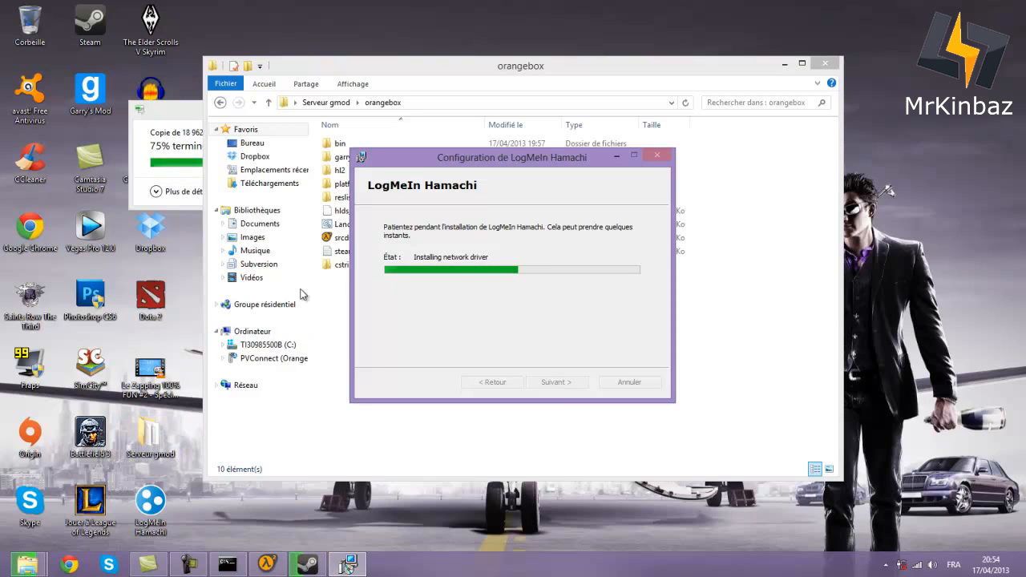
- Check the cstrike copy progress and the Lancer le serveur Gmod launcher in the orangebox folder
{"action": "left_click", "coordinate": [337, 298]}
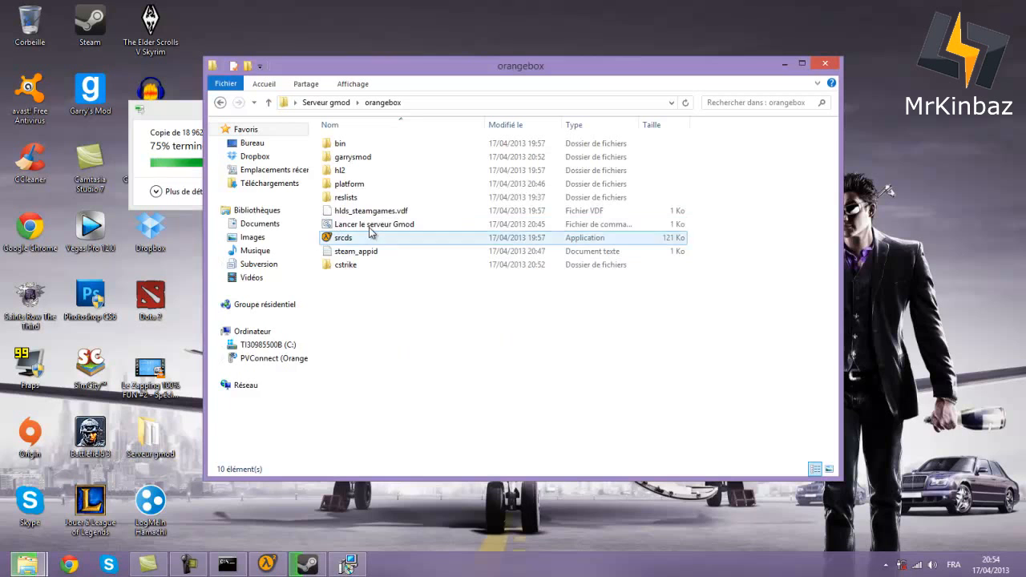
{"action": "left_click", "coordinate": [785, 64]}
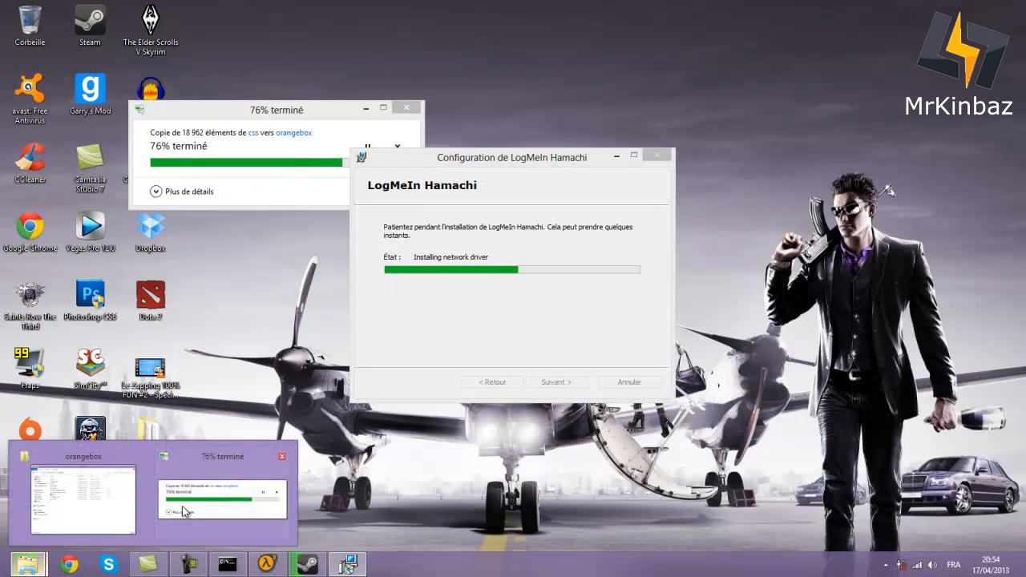
{"action": "left_click", "coordinate": [224, 493]}
{"action": "left_click", "coordinate": [30, 562]}
{"action": "left_click", "coordinate": [80, 498]}
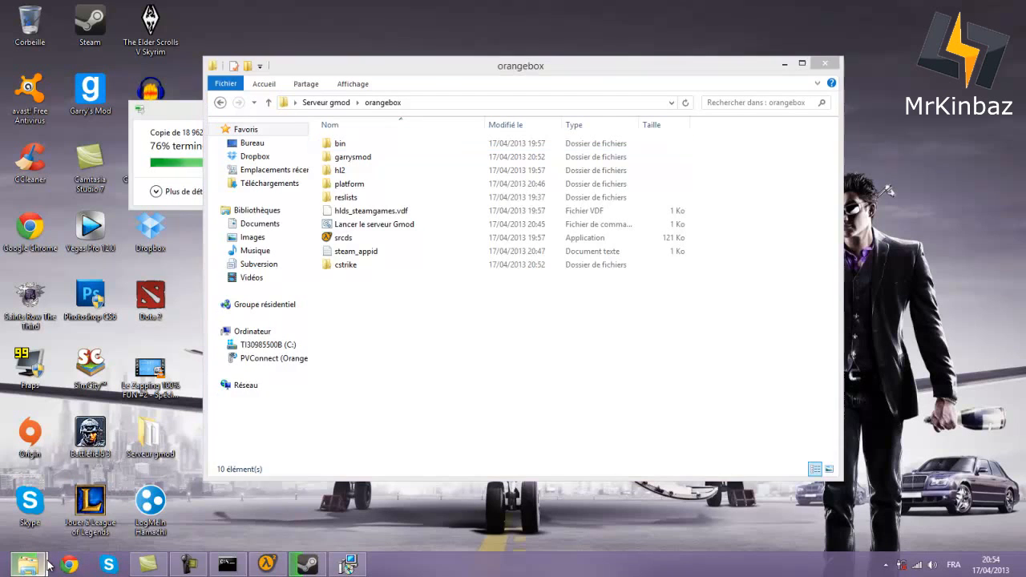
{"action": "mouse_move", "coordinate": [394, 231]}
{"action": "left_mouse_down"}
{"action": "mouse_move", "coordinate": [250, 427]}
{"action": "mouse_move", "coordinate": [216, 449]}
{"action": "mouse_move", "coordinate": [388, 230]}
{"action": "left_mouse_up"}
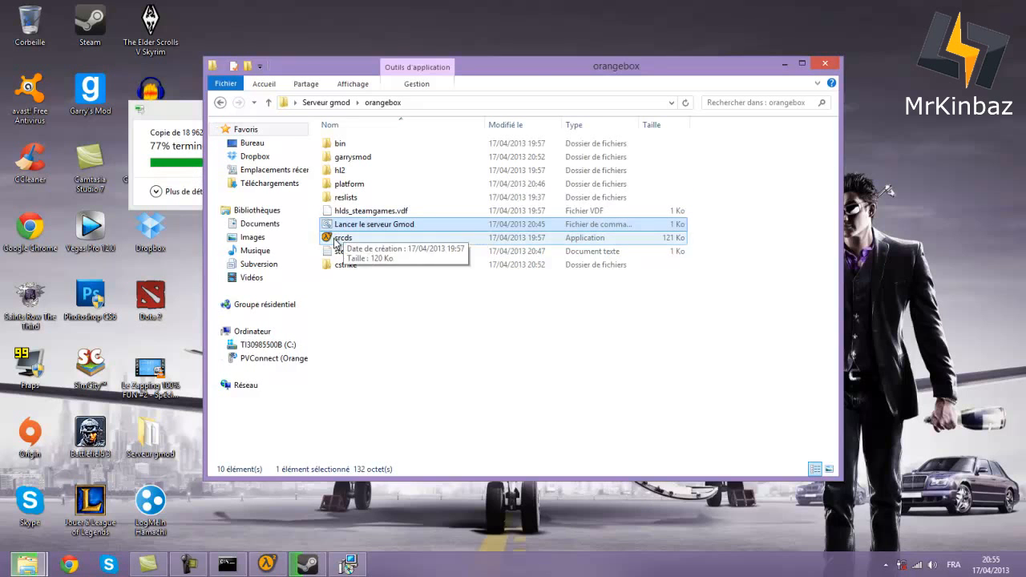
{"action": "left_click", "coordinate": [363, 321]}
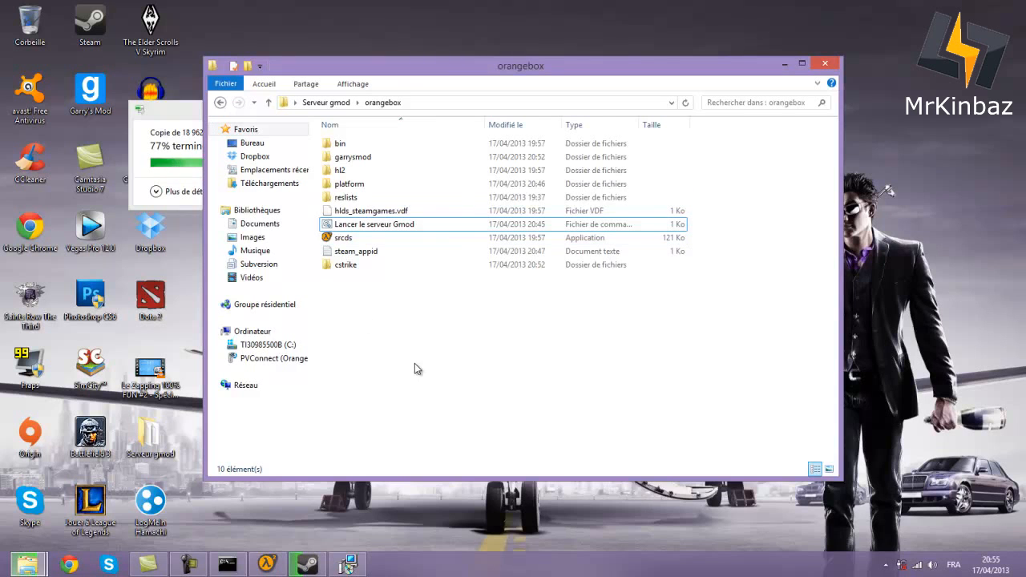
- Minimize the command window and review the running server's Paramètres principaux before minimizing it
{"action": "left_click", "coordinate": [236, 565]}
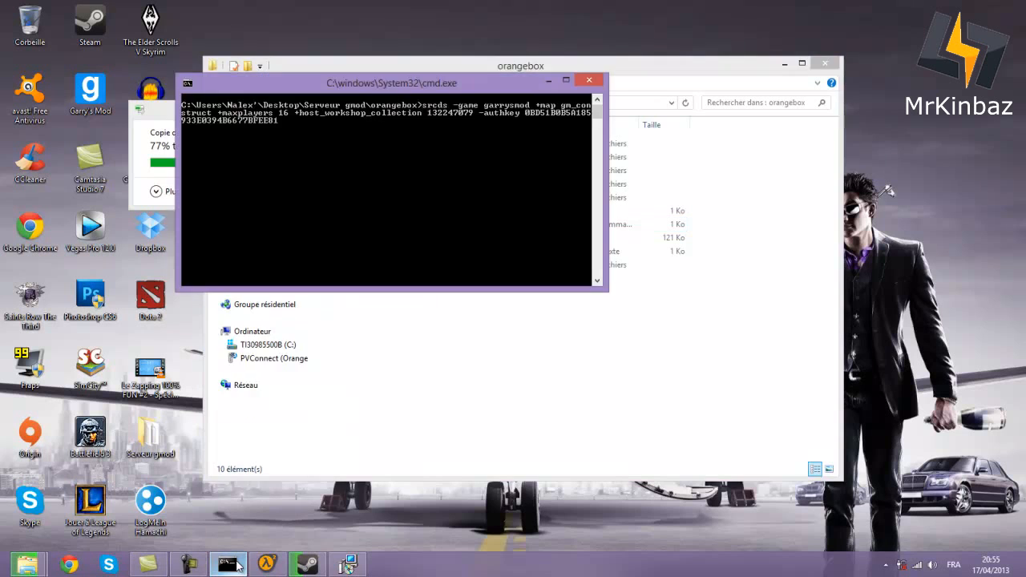
{"action": "left_click", "coordinate": [234, 565]}
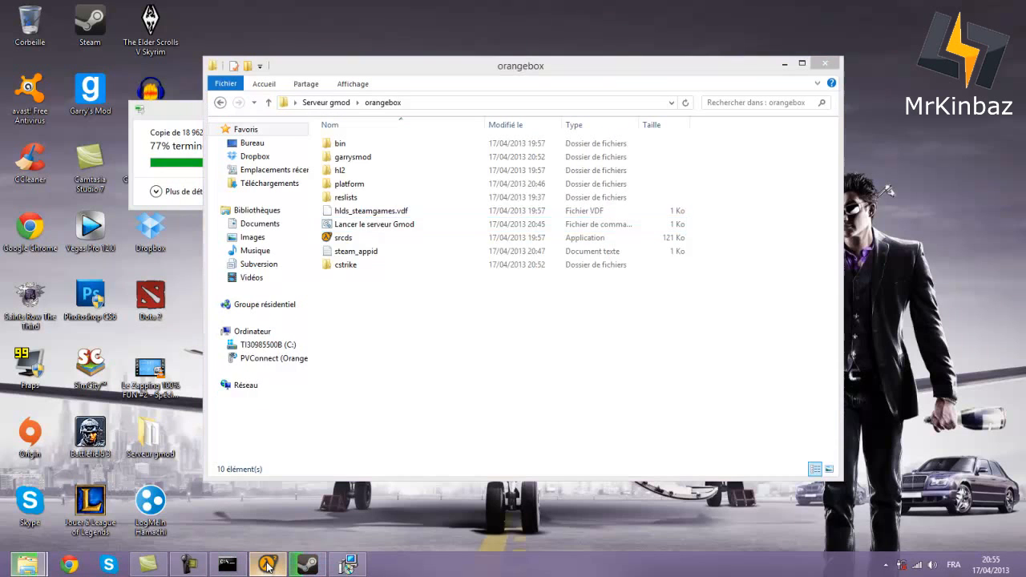
{"action": "left_click", "coordinate": [267, 565]}
{"action": "left_click", "coordinate": [371, 175]}
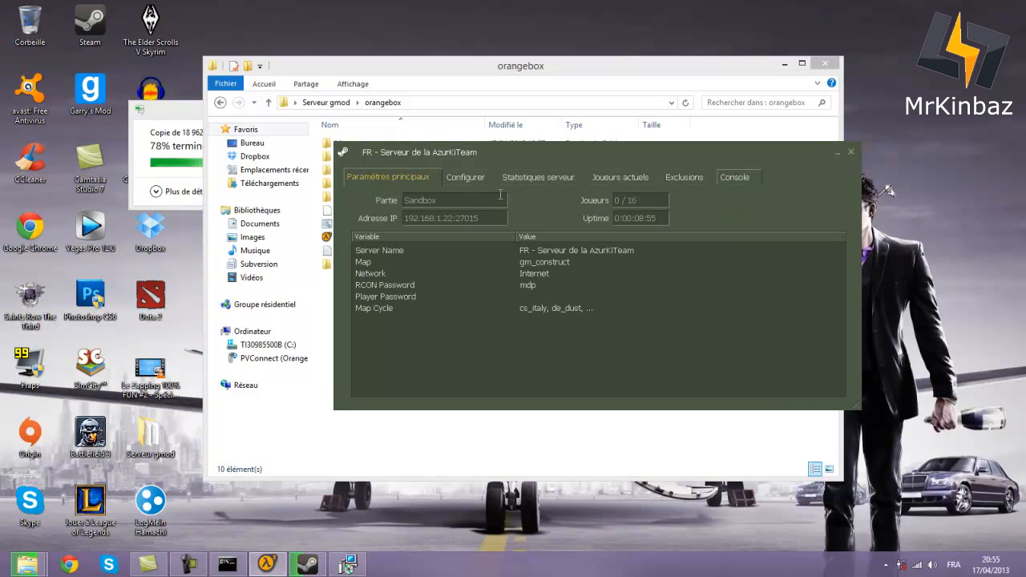
{"action": "left_click", "coordinate": [837, 152]}
- Minimize the copy progress and bring the finished LogMeIn Hamachi setup wizard forward
{"action": "left_click", "coordinate": [346, 565]}
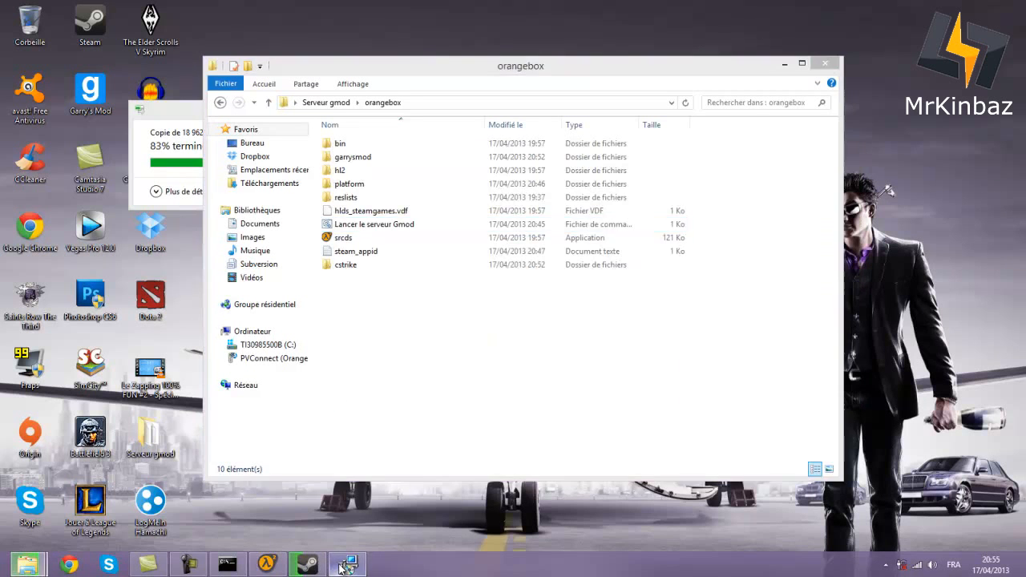
{"action": "left_click", "coordinate": [332, 401]}
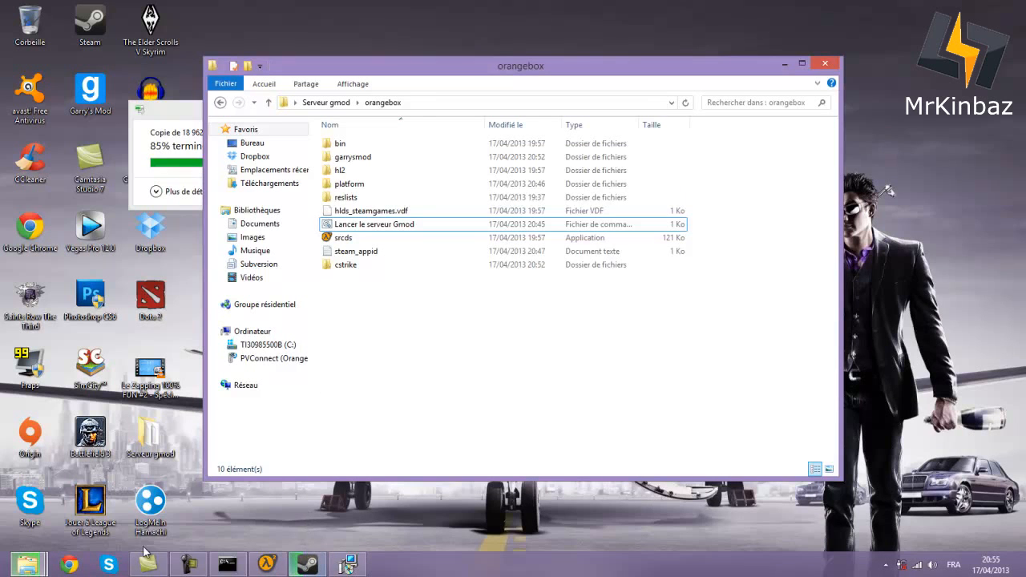
{"action": "left_click", "coordinate": [169, 122]}
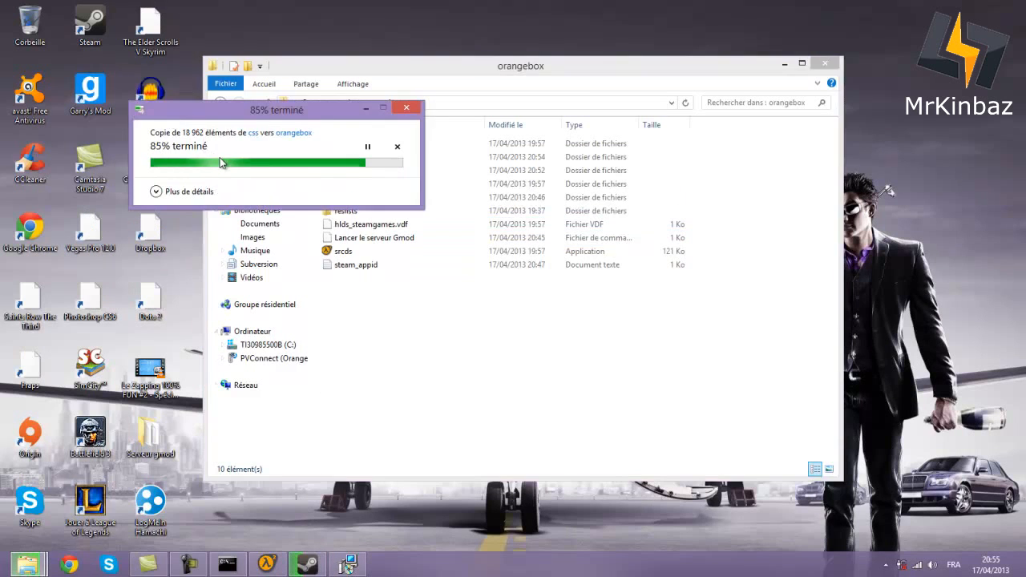
{"action": "left_click", "coordinate": [366, 107]}
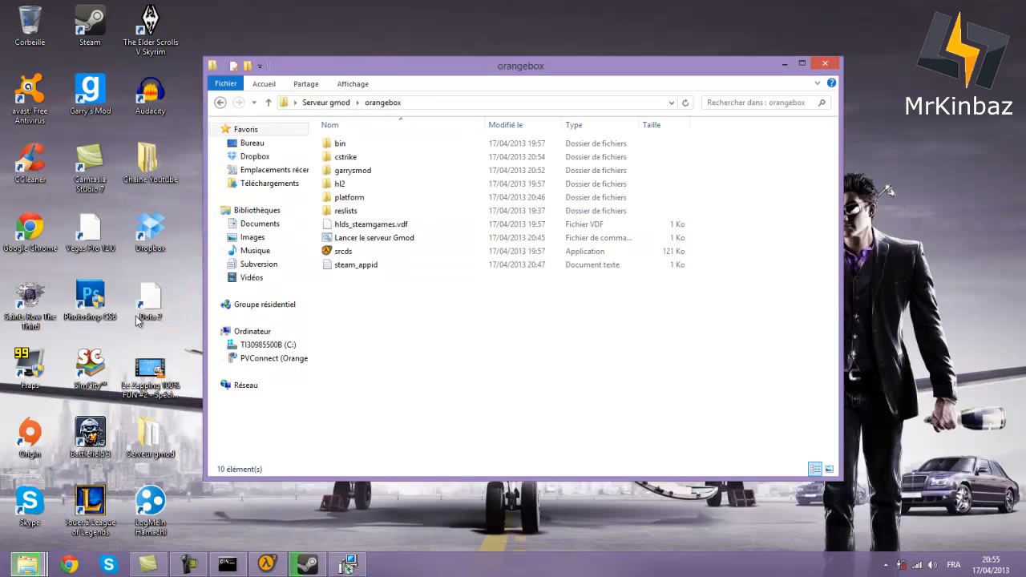
{"action": "left_click", "coordinate": [350, 565]}
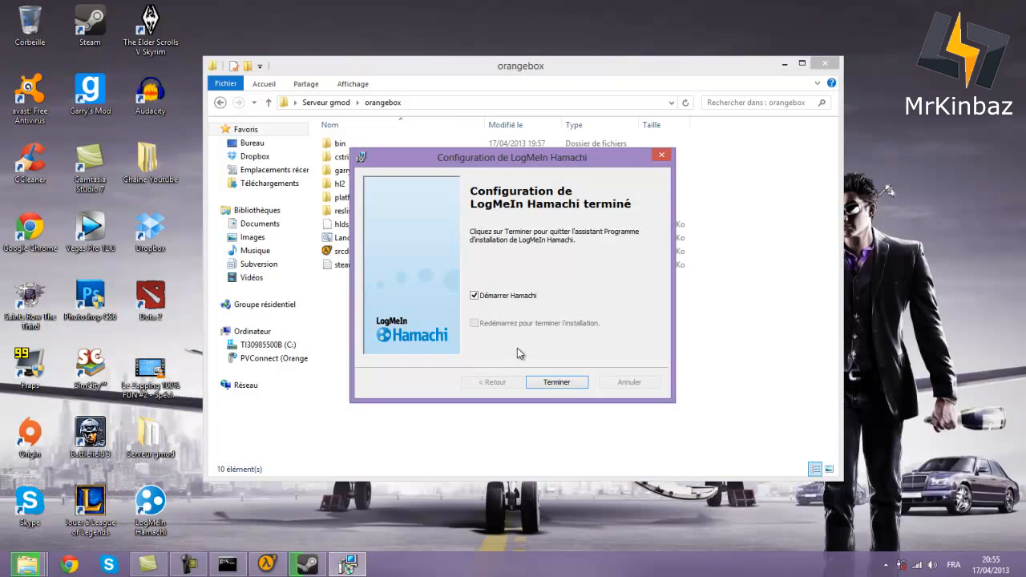
- Finish setup, power Hamachi on, and register the client under a new custom name
{"action": "left_click", "coordinate": [548, 381]}
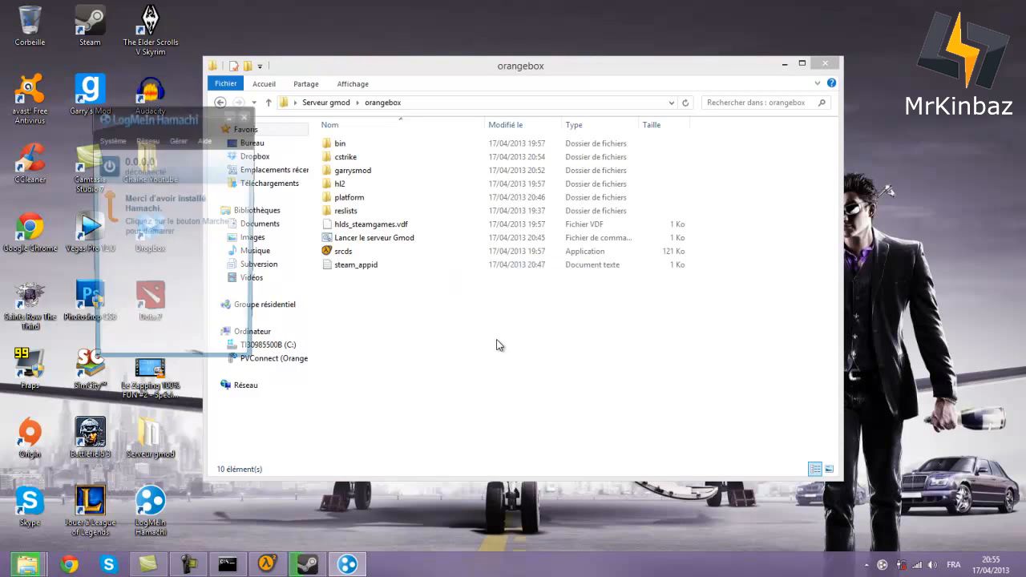
{"action": "left_click", "coordinate": [107, 166]}
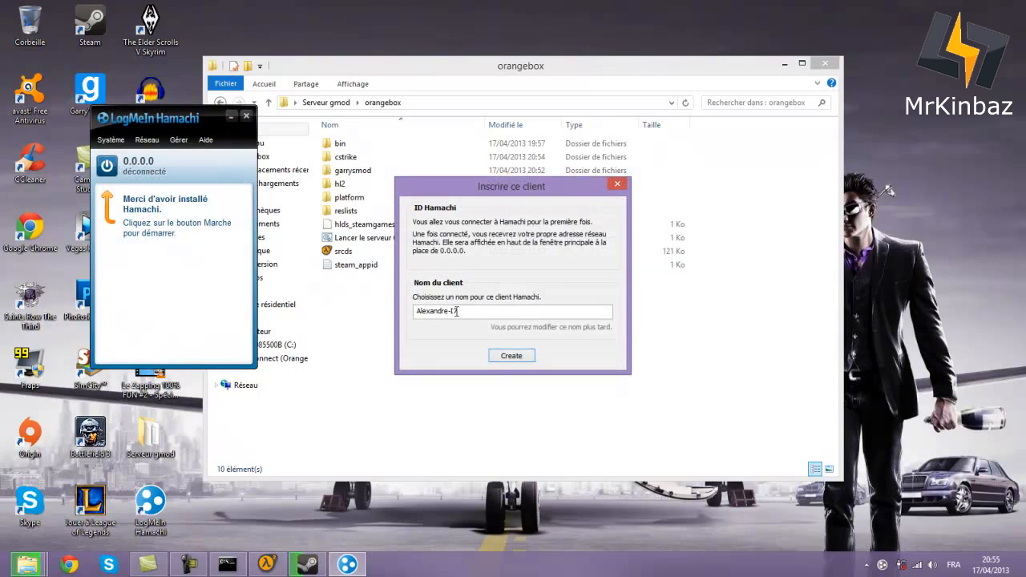
{"action": "left_click_drag", "start_coordinate": [473, 312], "coordinate": [270, 314]}
{"action": "key", "text": "BackSpace"}
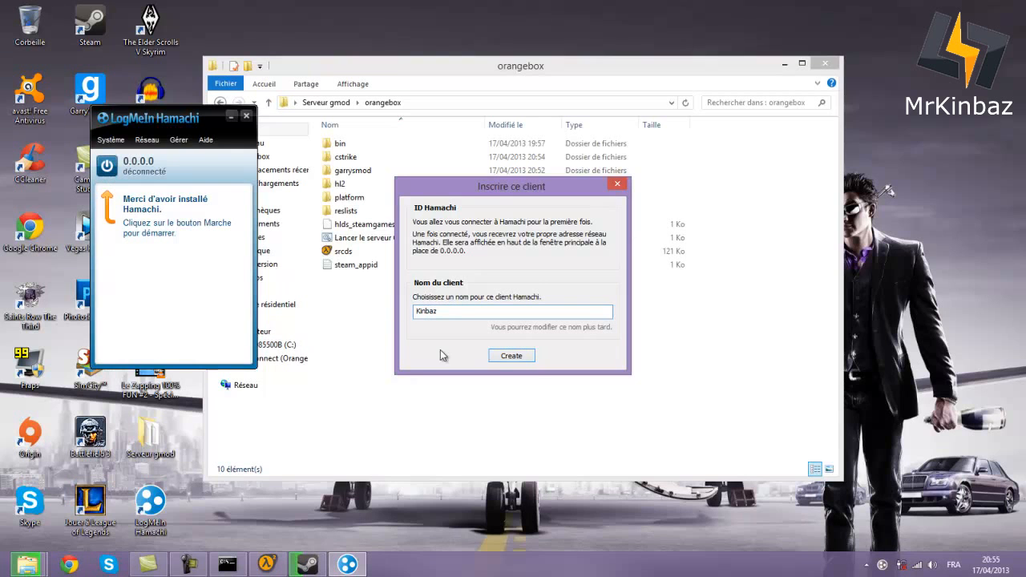
{"action": "left_click", "coordinate": [511, 355]}
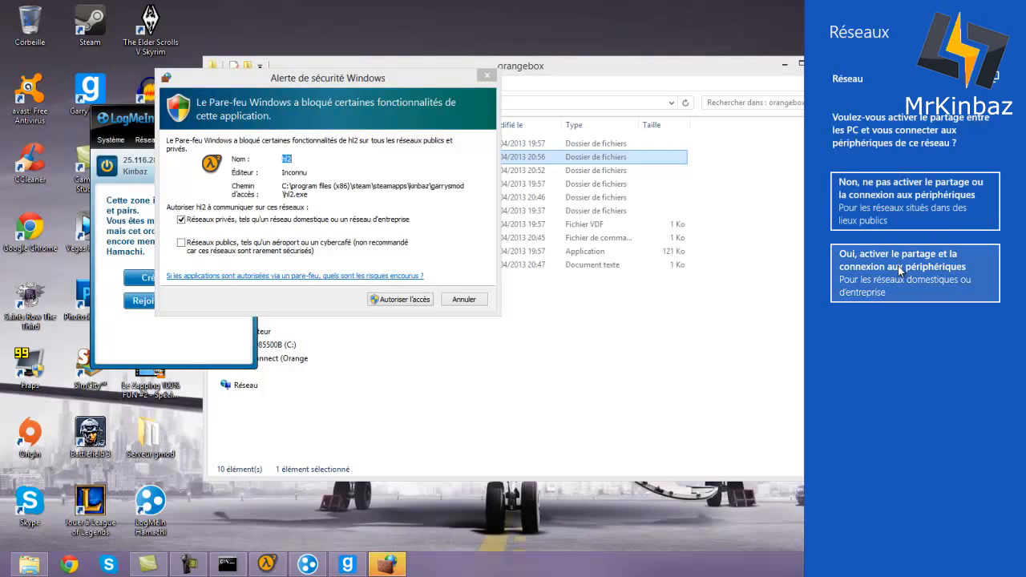
- Decline network sharing, allow hl2 on private and public networks, and open Task Manager
{"action": "left_click", "coordinate": [908, 207]}
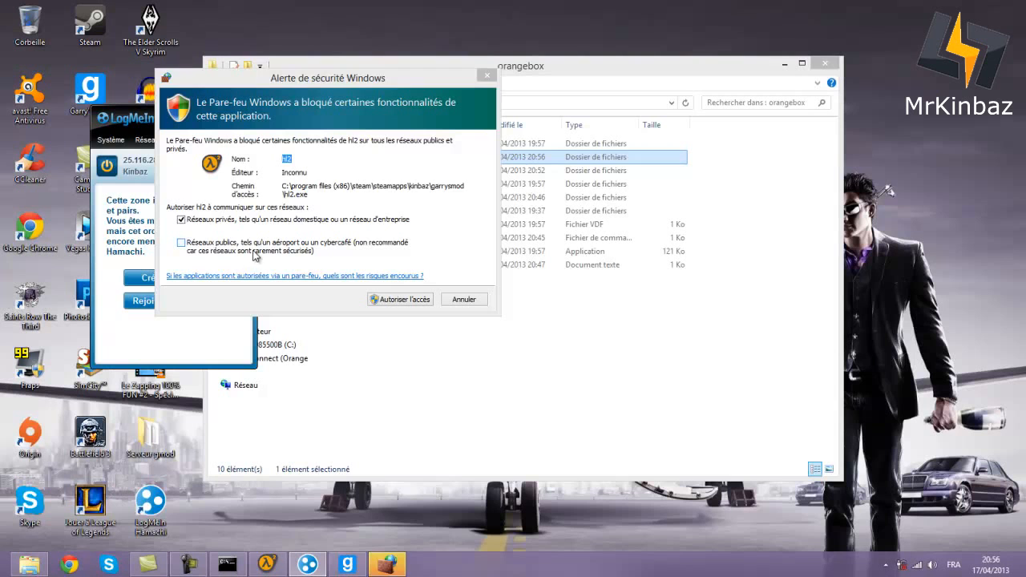
{"action": "left_click", "coordinate": [255, 252]}
{"action": "left_click", "coordinate": [394, 301]}
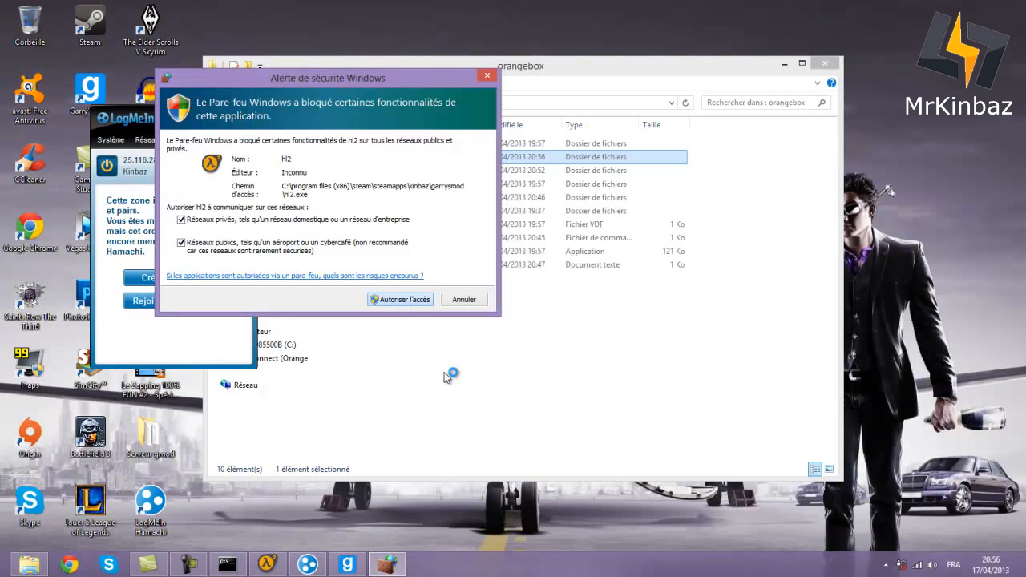
{"action": "key", "text": "ctrl+shift+Escape"}
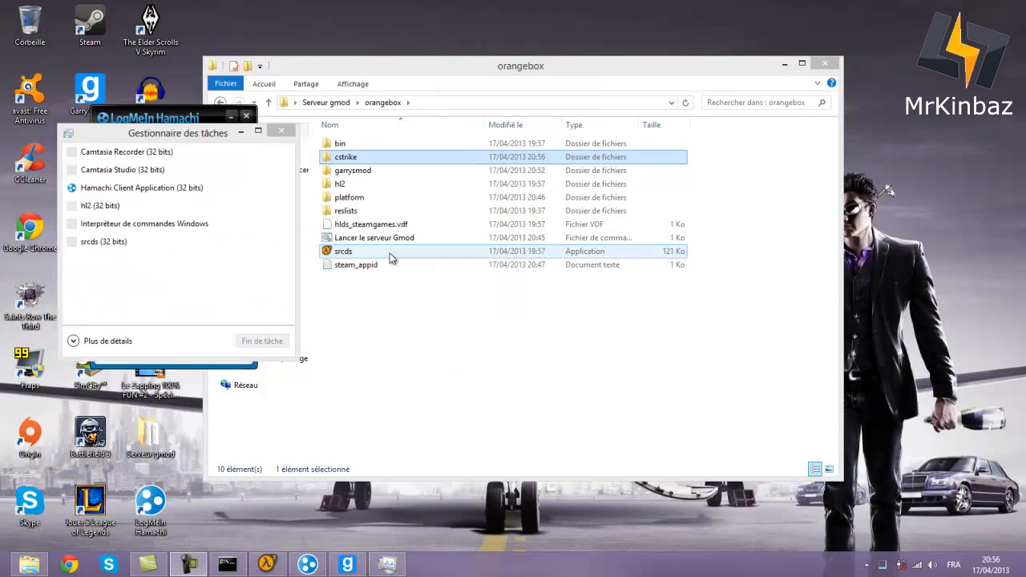
- Close Task Manager and start a new Hamachi network with ID AzurKiTeam1 and a password
{"action": "left_click", "coordinate": [283, 133]}
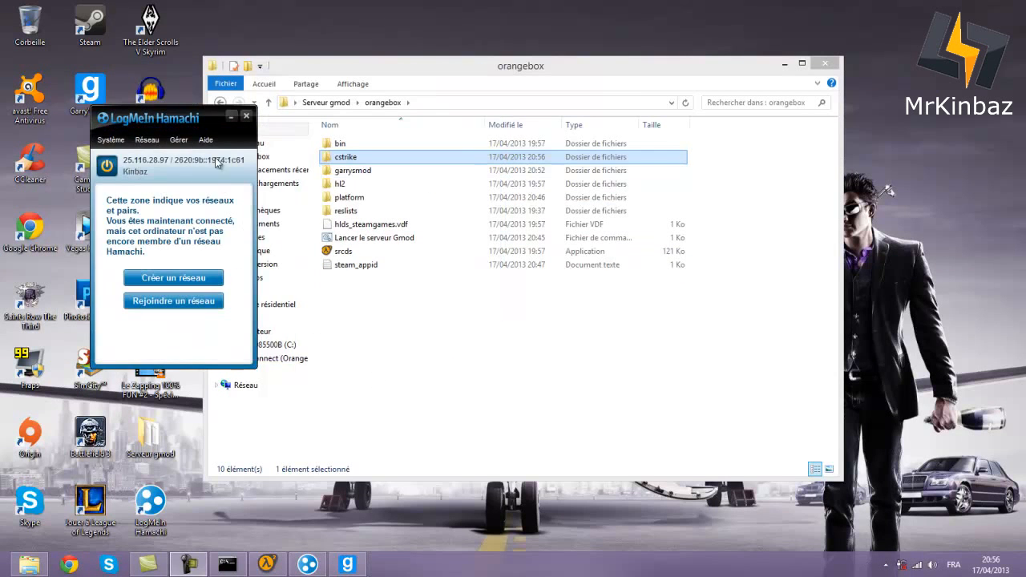
{"action": "left_click_drag", "start_coordinate": [216, 162], "coordinate": [229, 167]}
{"action": "left_click", "coordinate": [200, 287]}
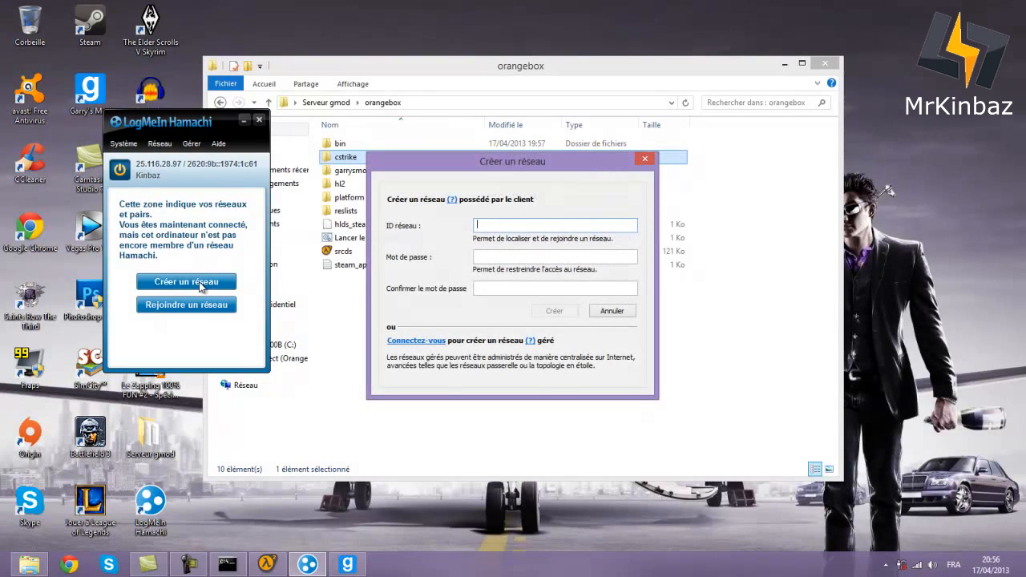
{"action": "type", "text": "AzurKiTeam 1"}
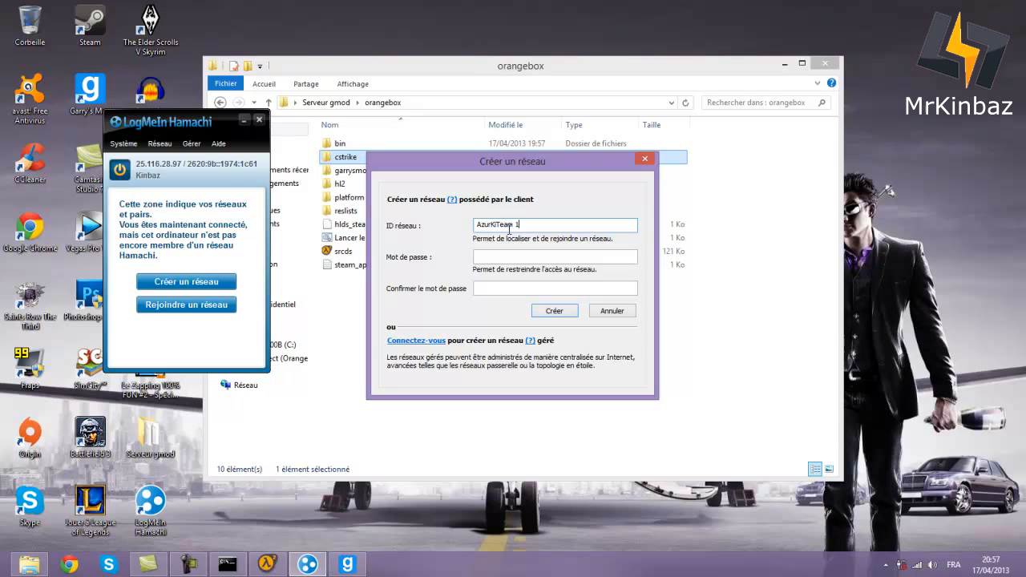
{"action": "left_click", "coordinate": [508, 254]}
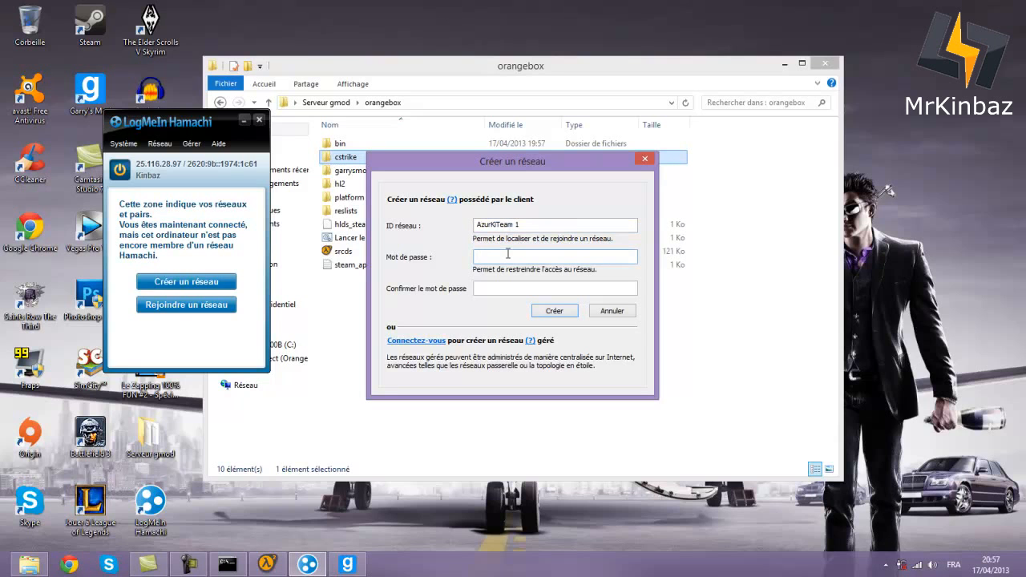
{"action": "left_click", "coordinate": [516, 287]}
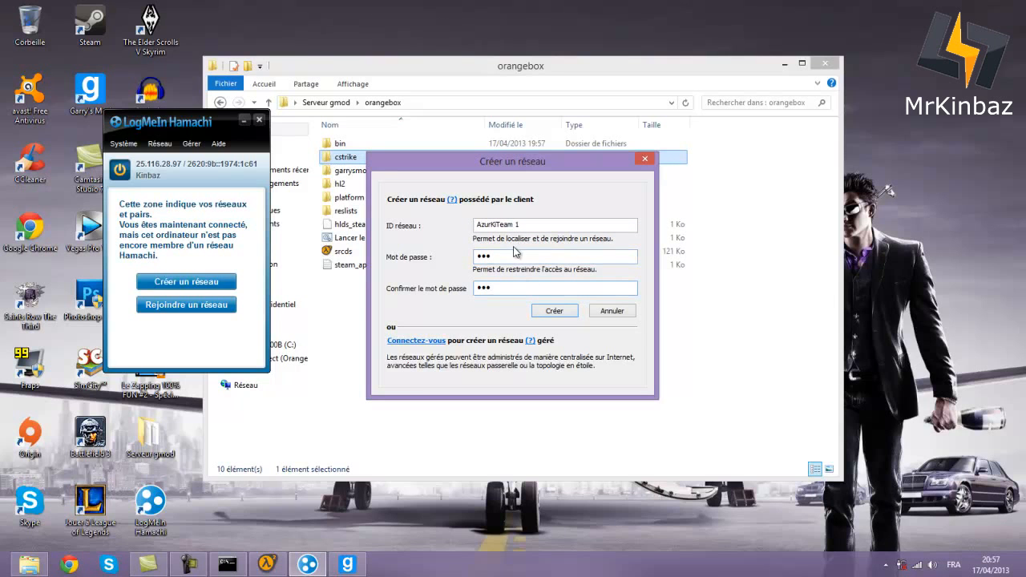
- Re-enter the network password in both fields and create the AzurKiTeam1 network
{"action": "left_click_drag", "start_coordinate": [518, 255], "coordinate": [392, 259]}
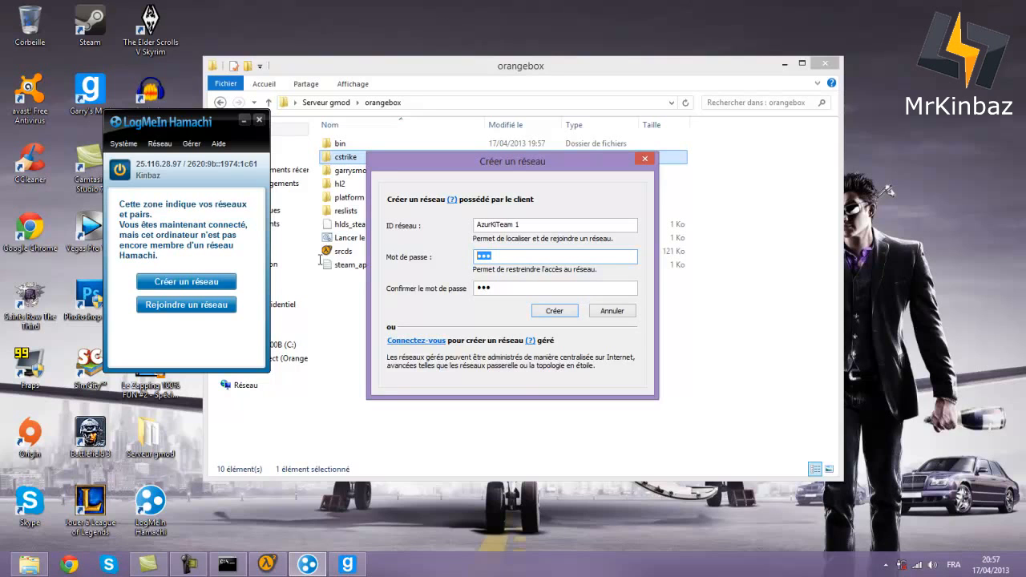
{"action": "key", "text": "BackSpace"}
{"action": "left_click_drag", "start_coordinate": [493, 289], "coordinate": [410, 295]}
{"action": "key", "text": "BackSpace"}
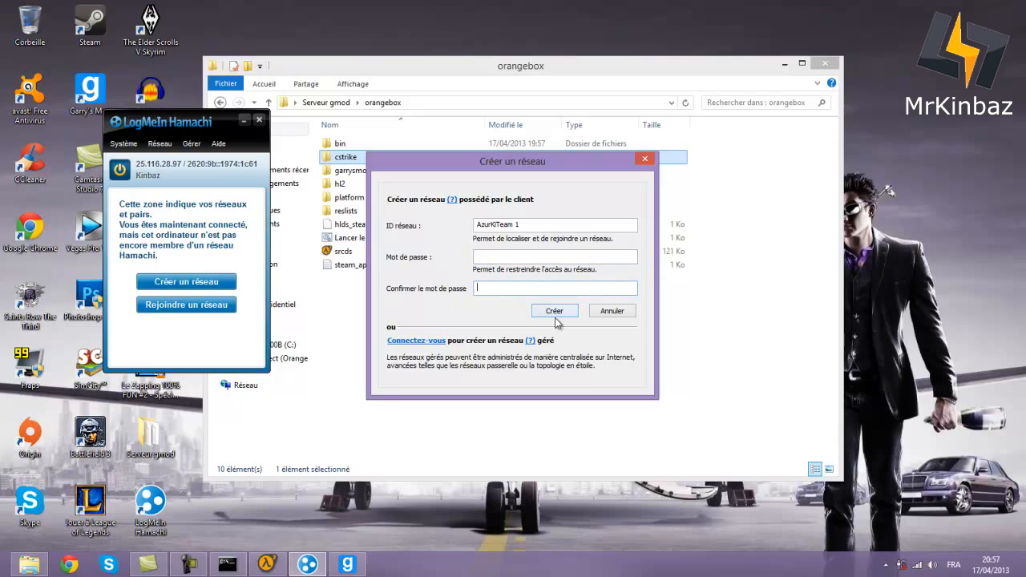
{"action": "left_click", "coordinate": [552, 311]}
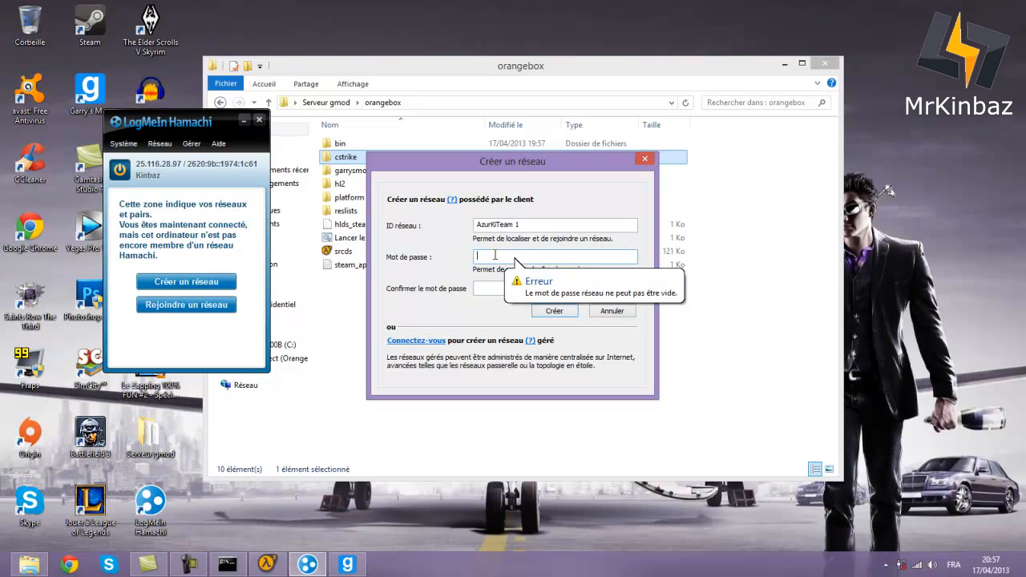
{"action": "type", "text": "123"}
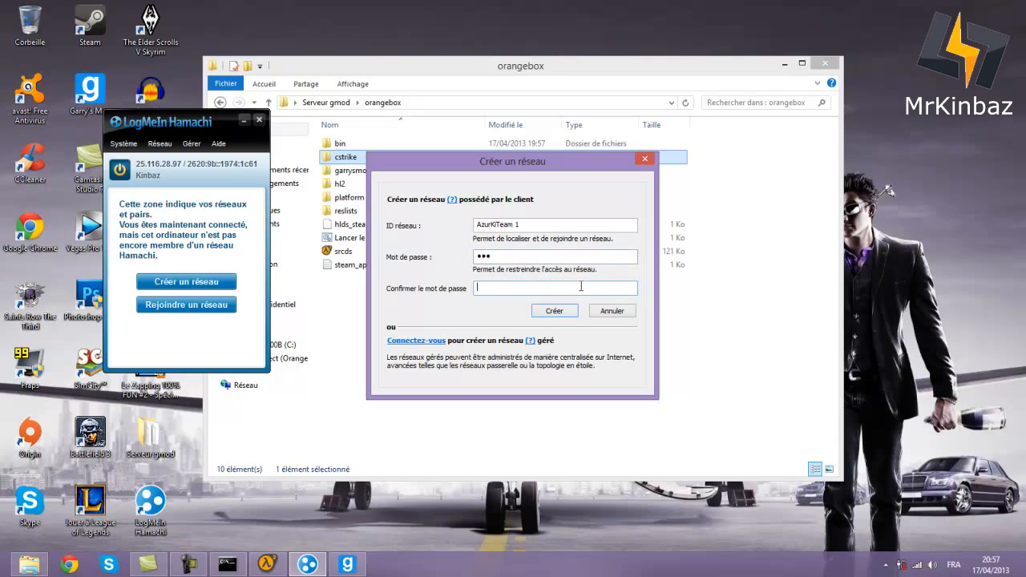
{"action": "type", "text": "123"}
{"action": "left_click", "coordinate": [561, 311]}
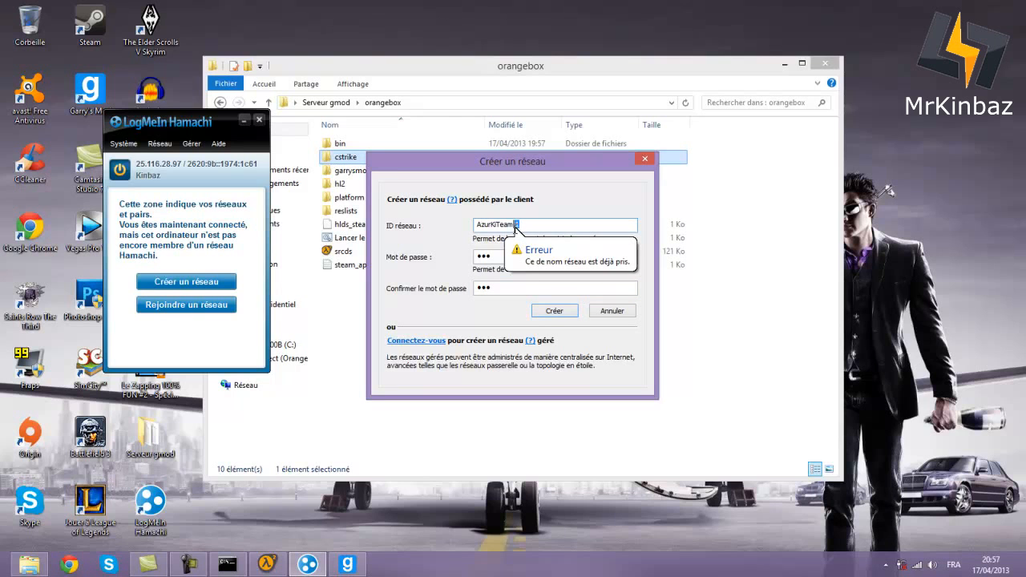
{"action": "left_click", "coordinate": [553, 311]}
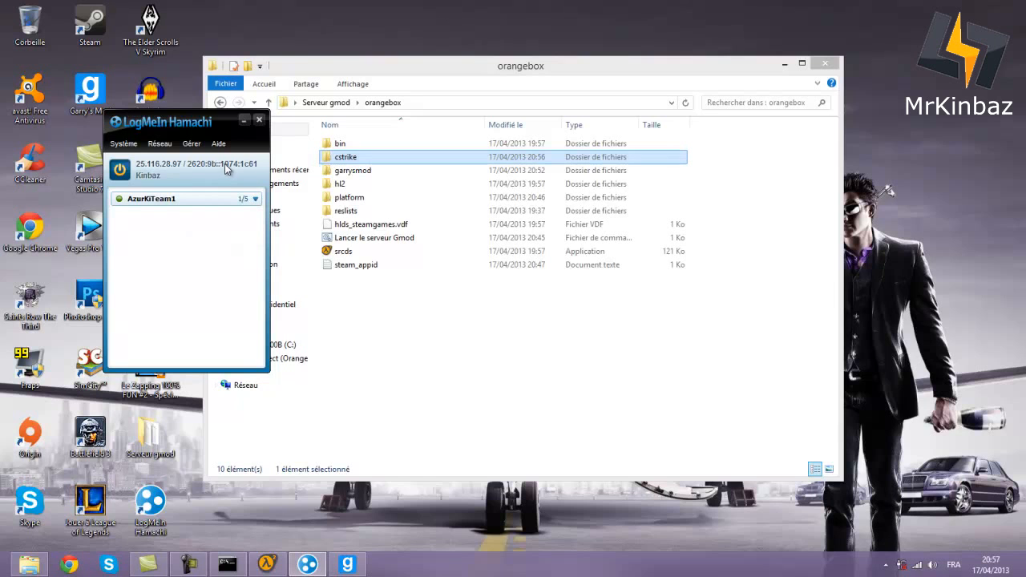
- Copy this computer's Hamachi IPv4 address and close the Hamachi window
{"action": "left_click", "coordinate": [163, 167]}
{"action": "left_click", "coordinate": [164, 202]}
{"action": "left_click", "coordinate": [155, 167]}
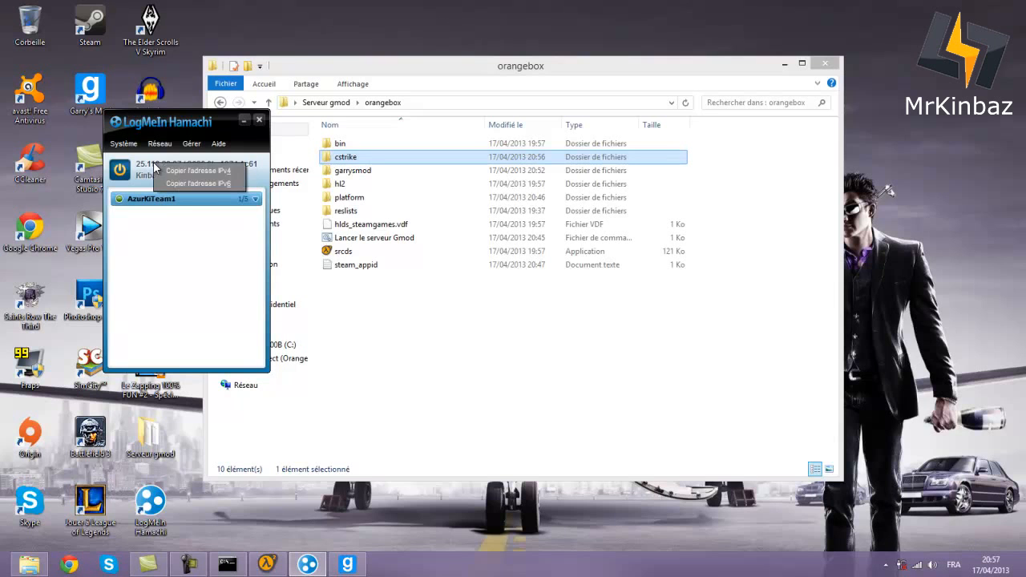
{"action": "left_click", "coordinate": [167, 172]}
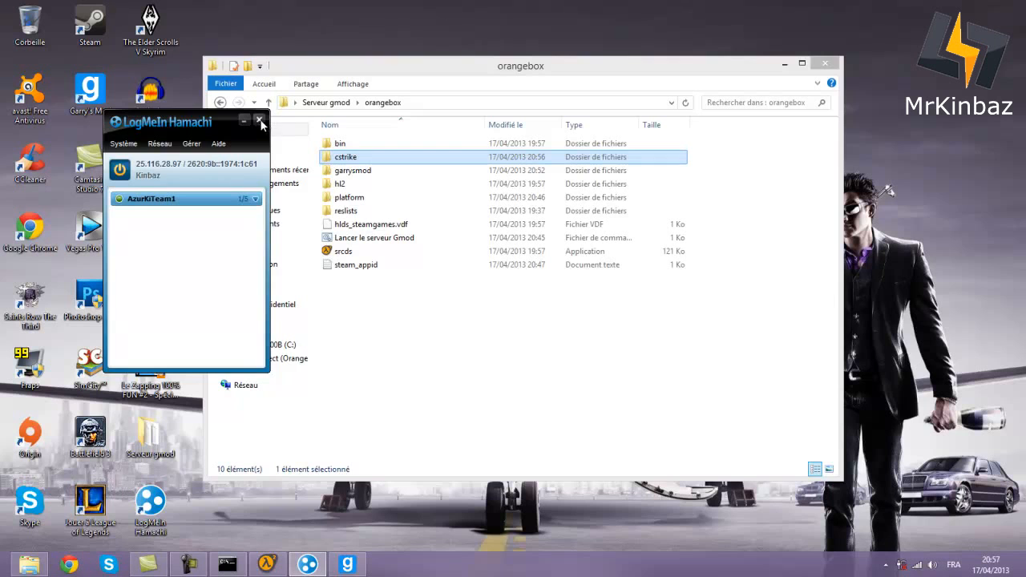
{"action": "left_click", "coordinate": [249, 117]}
- Bring the orangebox folder back to the front and select its garrysmod and cstrike folders
{"action": "left_click", "coordinate": [429, 362]}
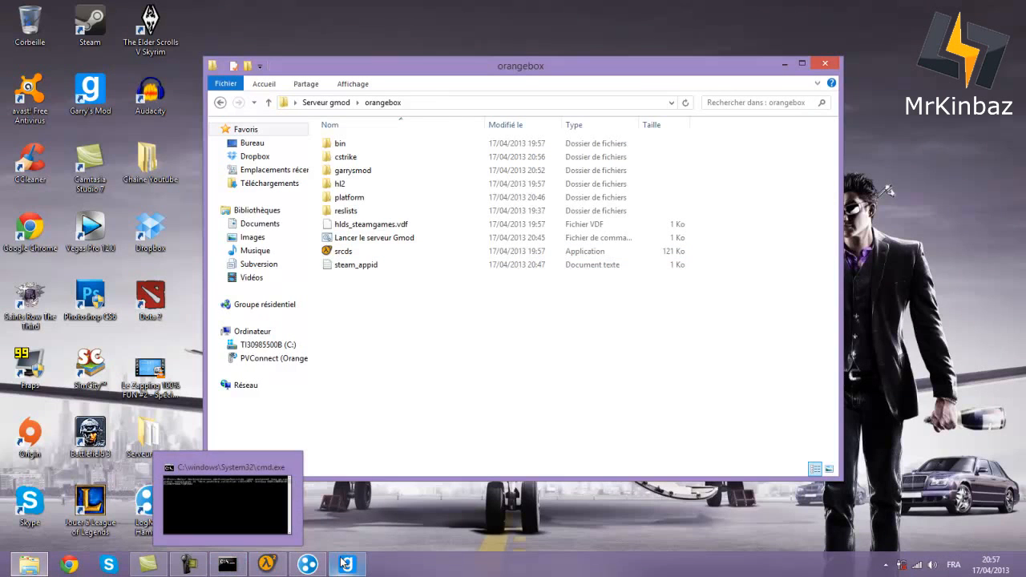
{"action": "mouse_move", "coordinate": [303, 564]}
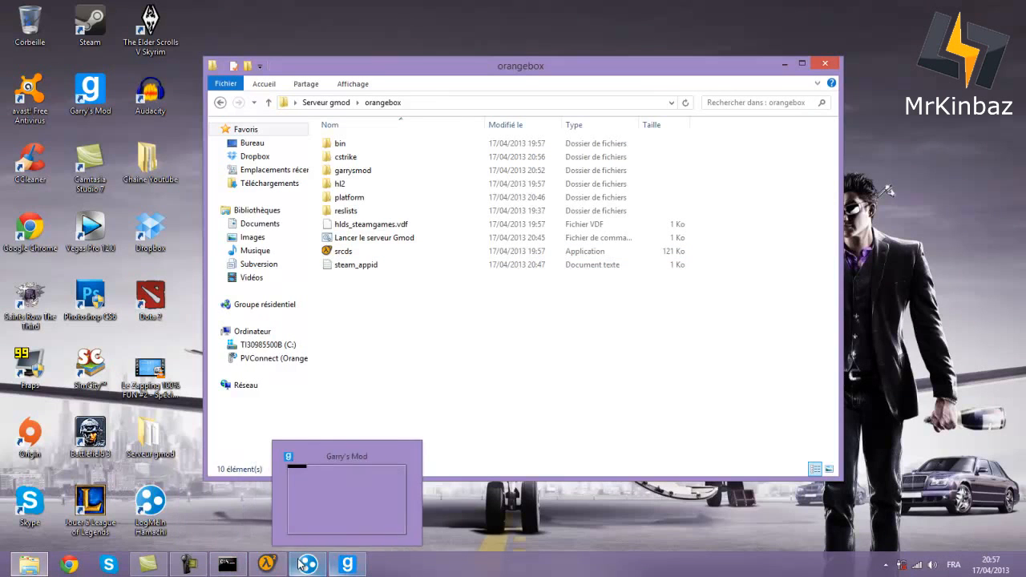
{"action": "left_click", "coordinate": [188, 564]}
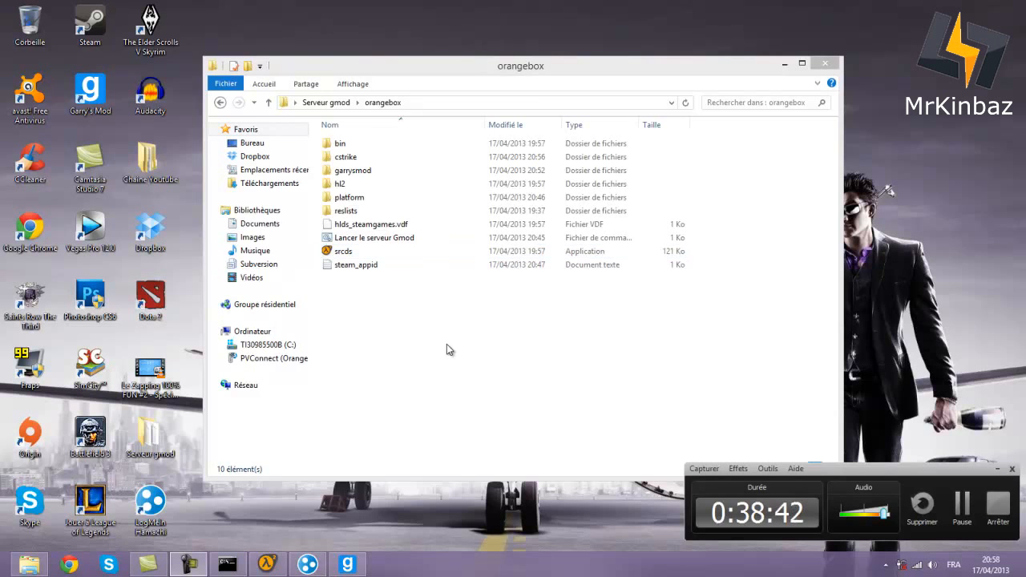
{"action": "left_click", "coordinate": [389, 344]}
{"action": "left_click", "coordinate": [392, 175]}
{"action": "left_click", "coordinate": [369, 161]}
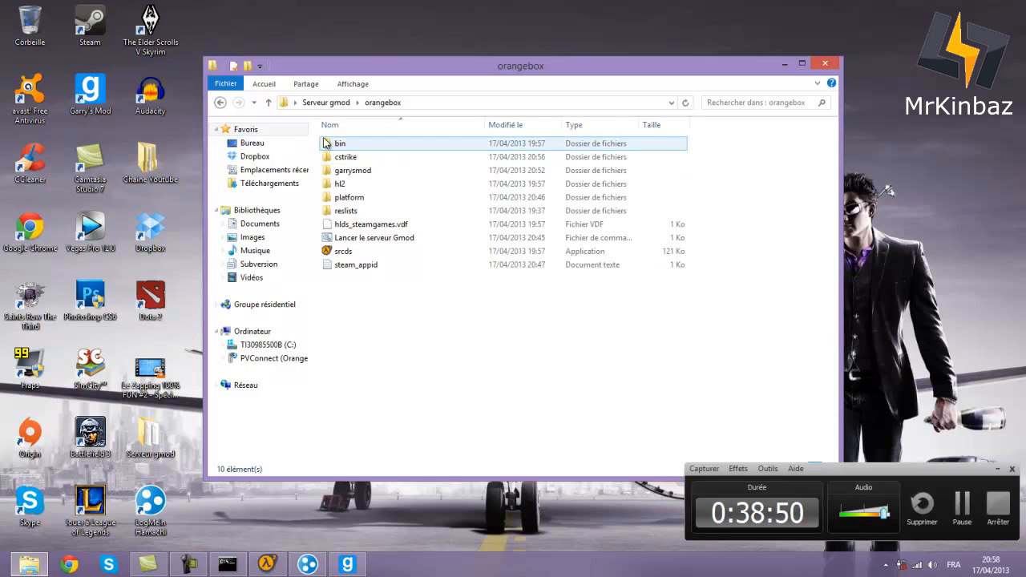
- Open the garrysmod settings folder from within orangebox
{"action": "left_click", "coordinate": [341, 186]}
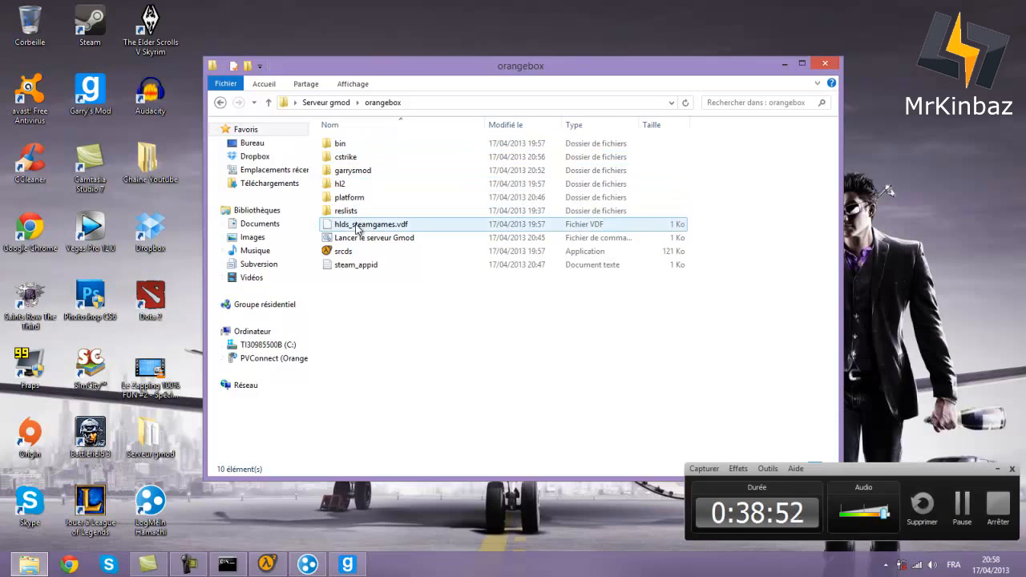
{"action": "left_click", "coordinate": [351, 211]}
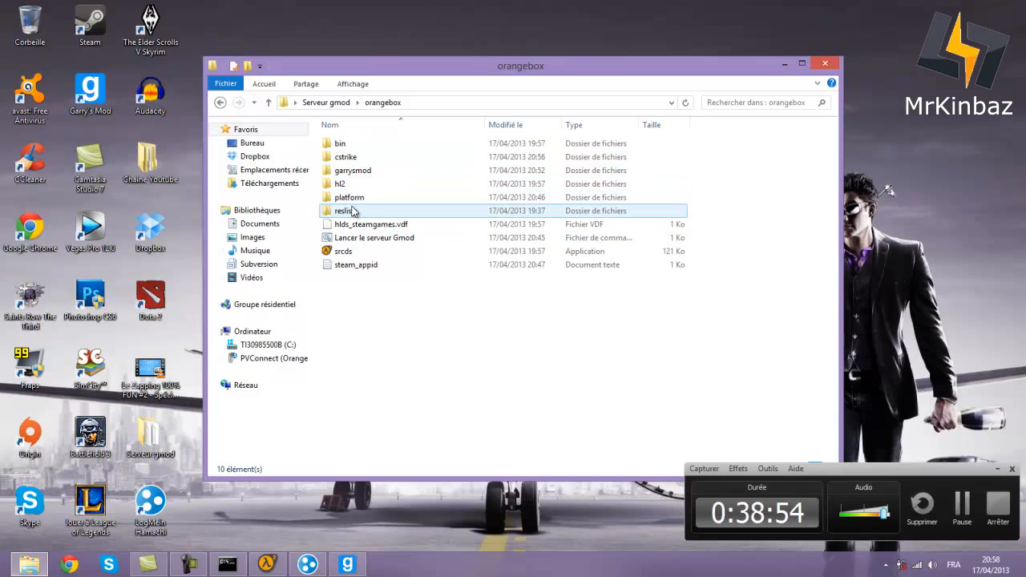
{"action": "left_click", "coordinate": [350, 158]}
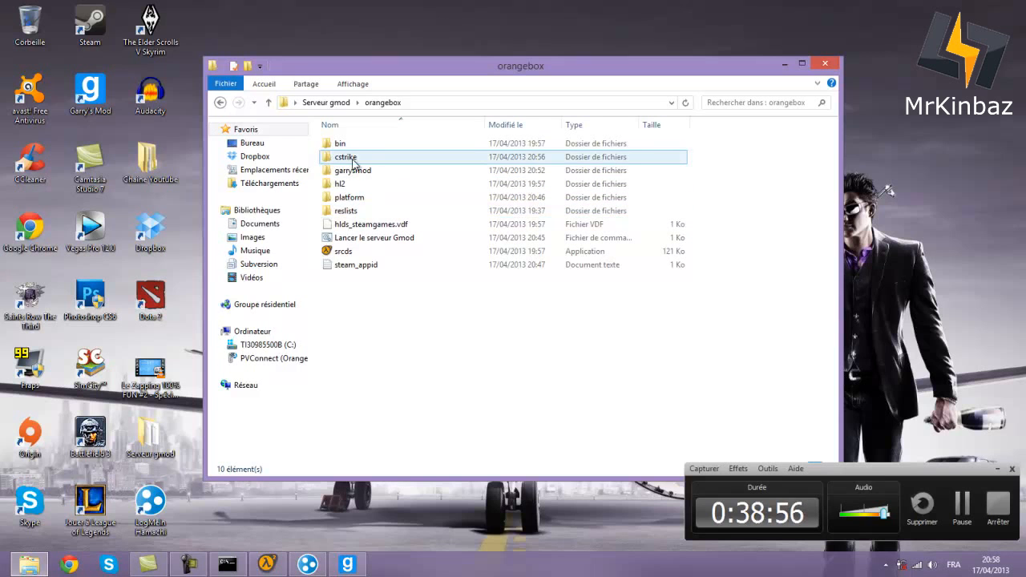
{"action": "left_click", "coordinate": [357, 172]}
{"action": "double_click", "coordinate": [358, 177]}
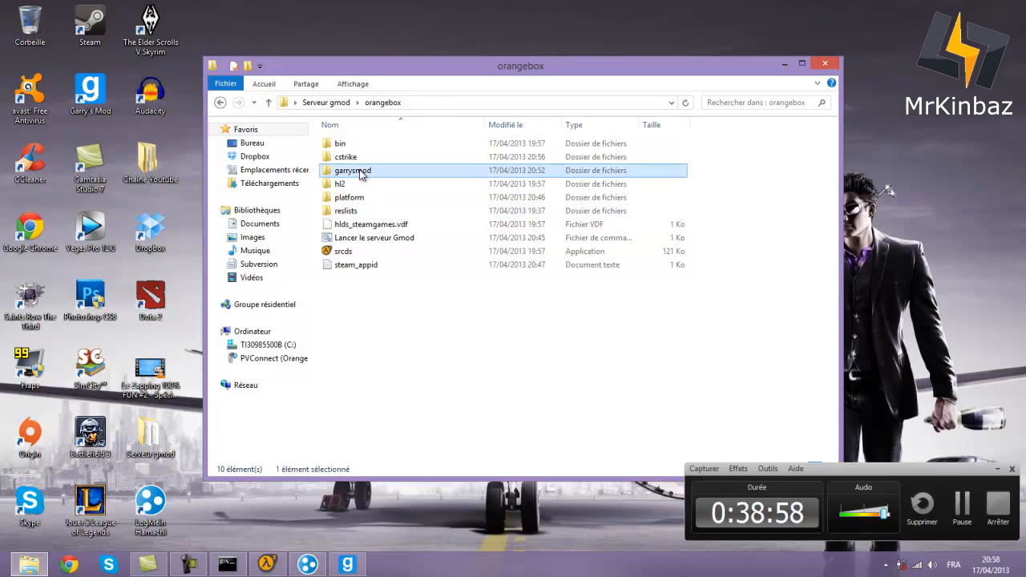
{"action": "left_click", "coordinate": [352, 388]}
{"action": "double_click", "coordinate": [352, 388]}
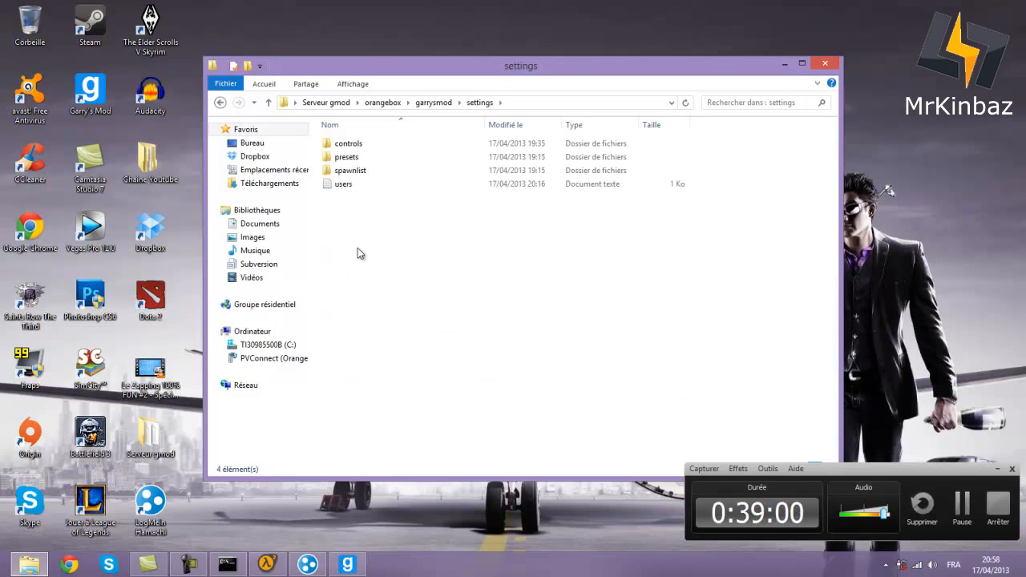
- Open users.txt, close its Notepad view, and bring up the file's context menu
{"action": "double_click", "coordinate": [352, 184]}
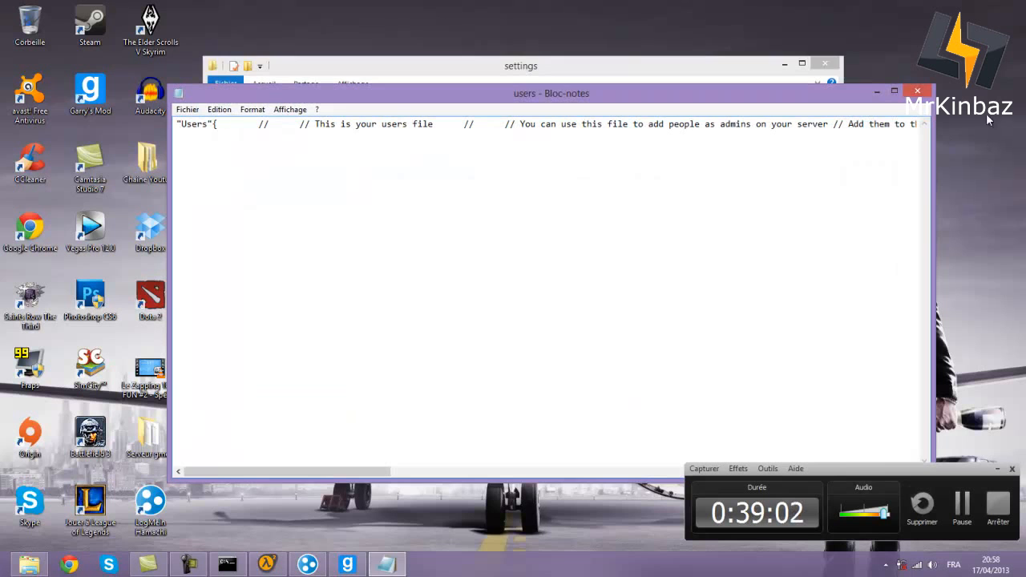
{"action": "left_click", "coordinate": [905, 91]}
{"action": "right_click", "coordinate": [410, 184]}
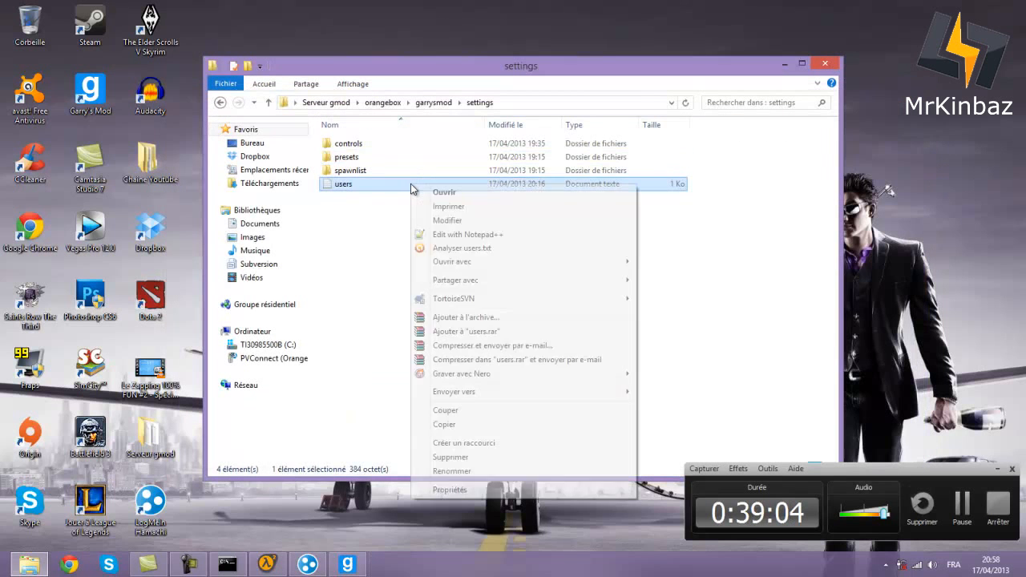
- Check the superadmin Steam ID on line 15 of users.txt in Notepad++, then return to garrysmod
{"action": "left_click", "coordinate": [461, 235]}
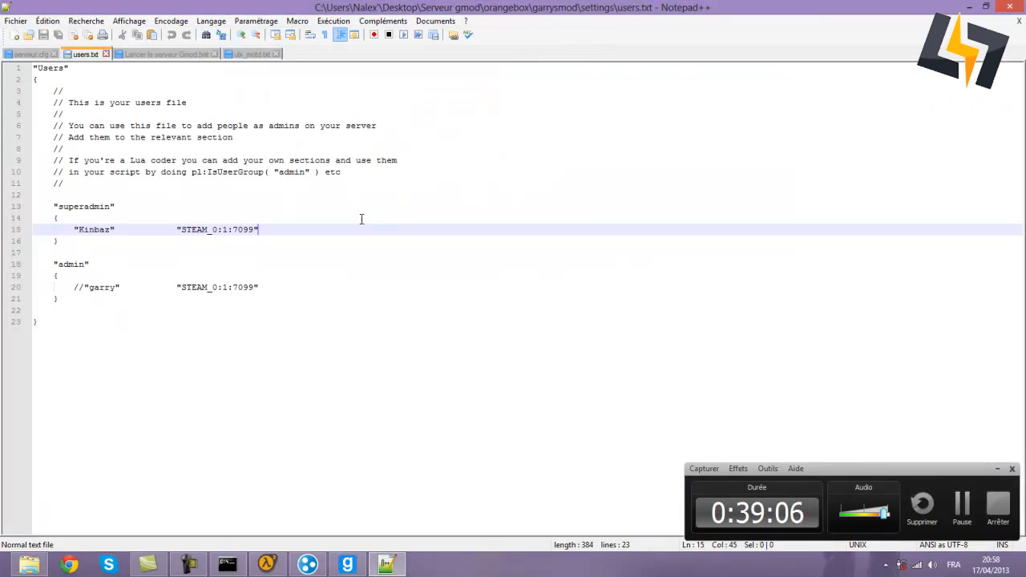
{"action": "left_click_drag", "start_coordinate": [183, 228], "coordinate": [255, 230]}
{"action": "left_click", "coordinate": [284, 238]}
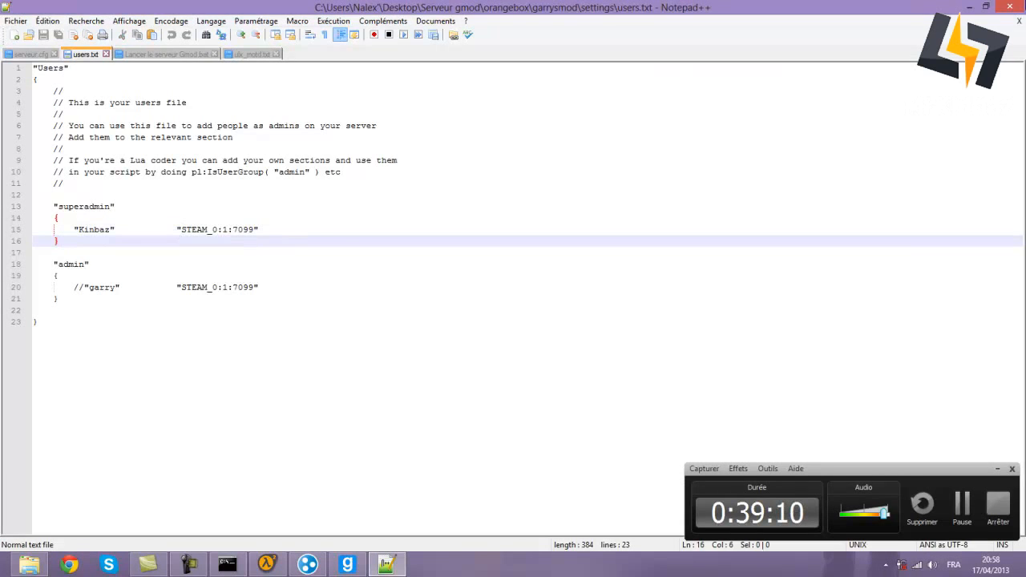
{"action": "left_click", "coordinate": [1022, 2]}
{"action": "left_click", "coordinate": [224, 104]}
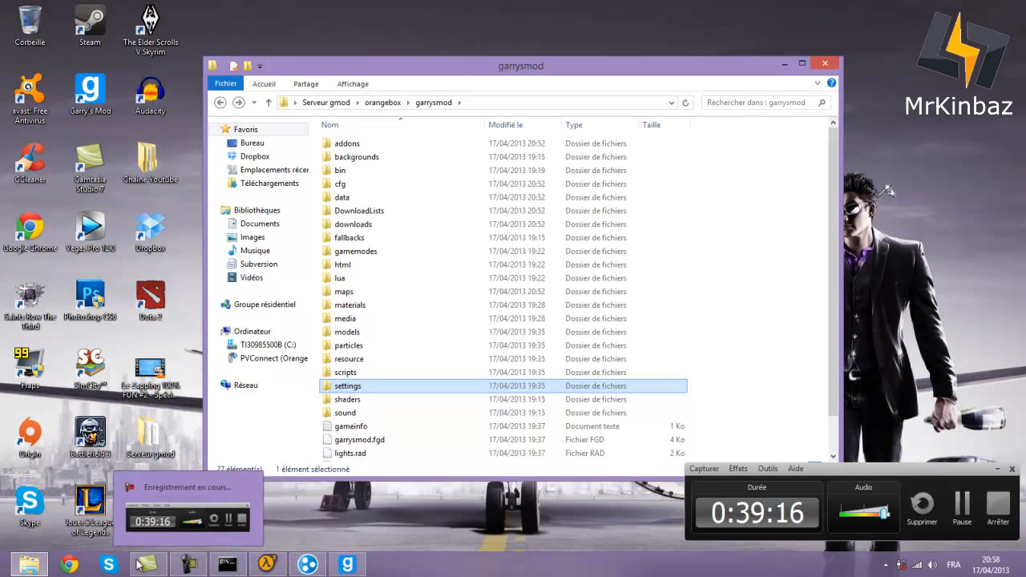
- Close the Hamachi window from the taskbar, then close the garrysmod folder window
{"action": "left_click", "coordinate": [308, 564]}
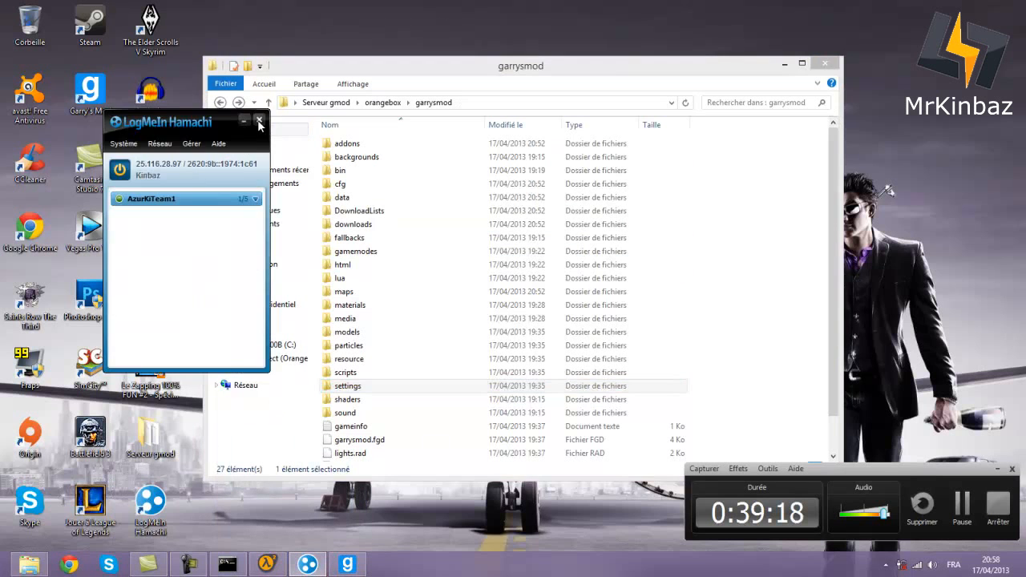
{"action": "left_click", "coordinate": [259, 119]}
{"action": "left_click", "coordinate": [30, 564]}
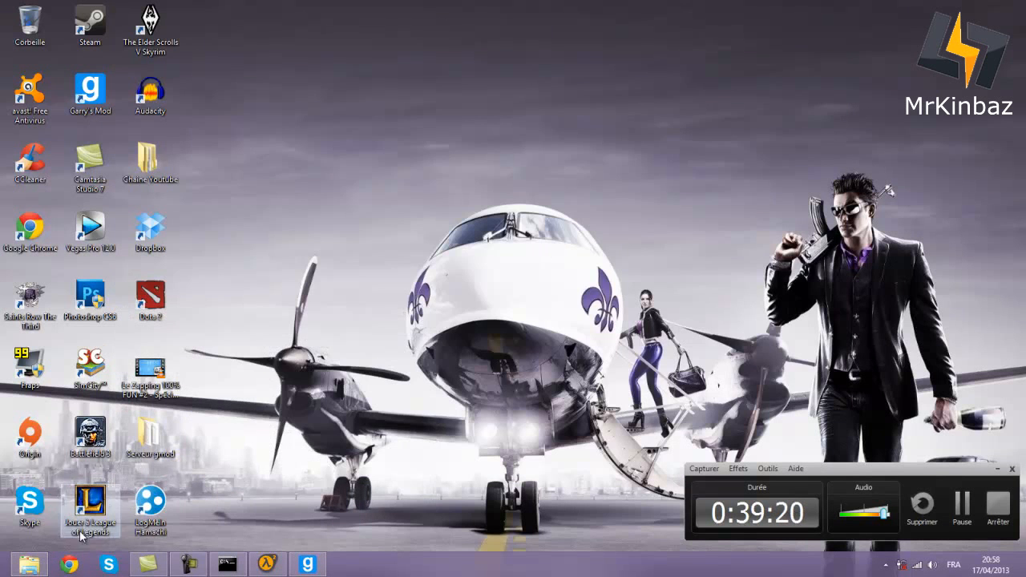
{"action": "left_click", "coordinate": [25, 564]}
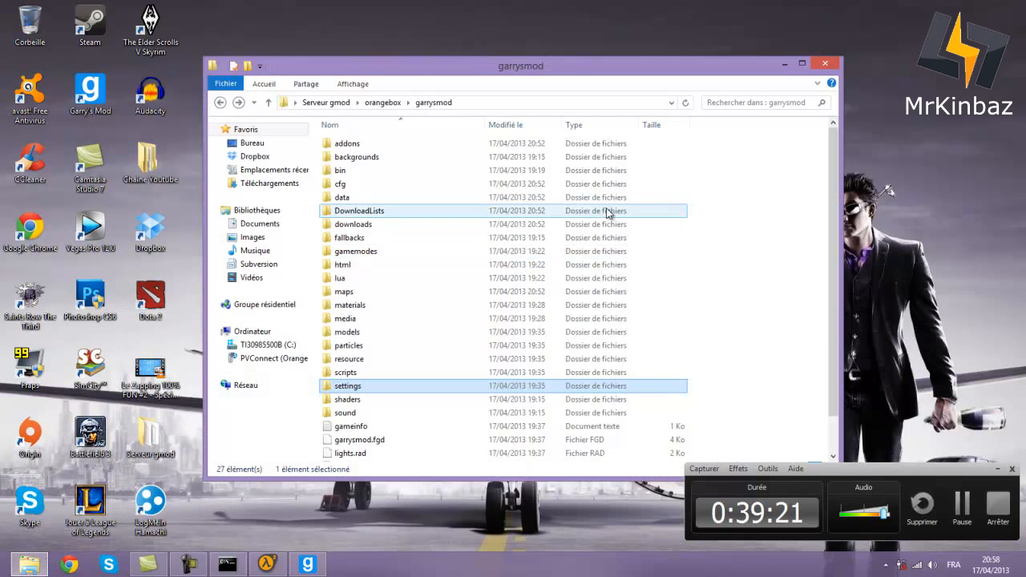
{"action": "left_click", "coordinate": [826, 65]}
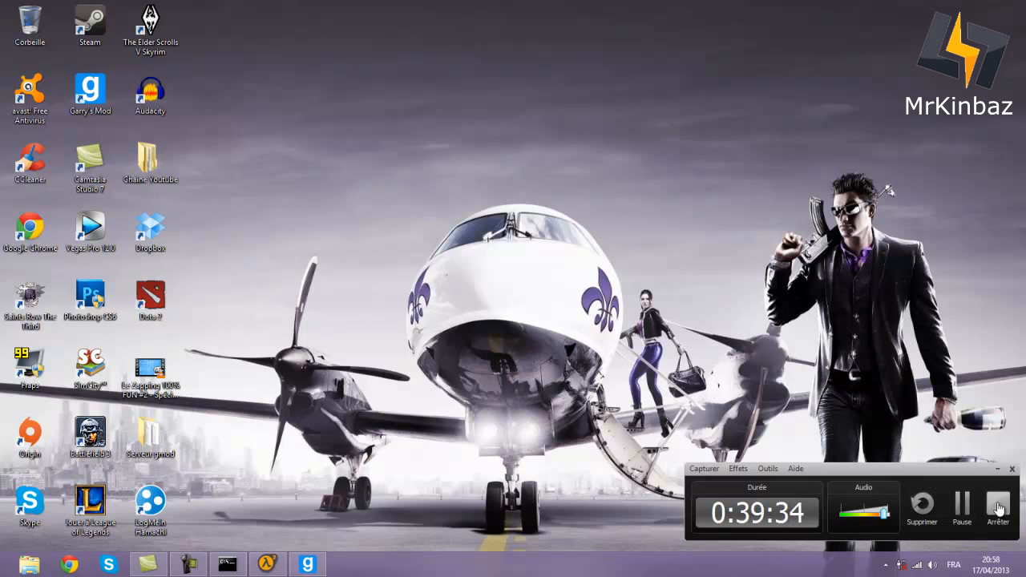
- In the legacy browser's Favoris tab, remove the old 25.153.128.157:27015 server
{"action": "left_click", "coordinate": [998, 508]}
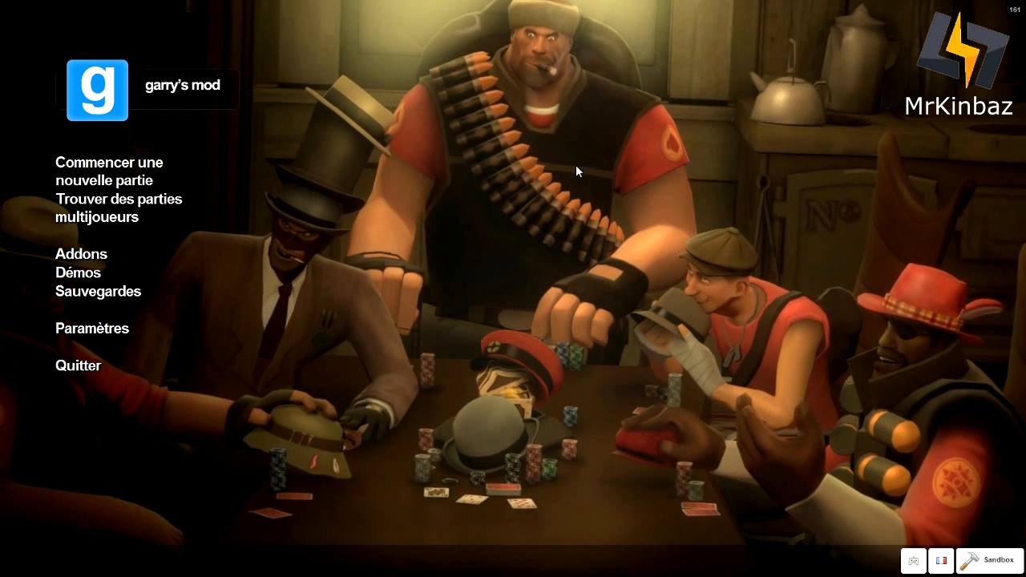
{"action": "left_click", "coordinate": [131, 217]}
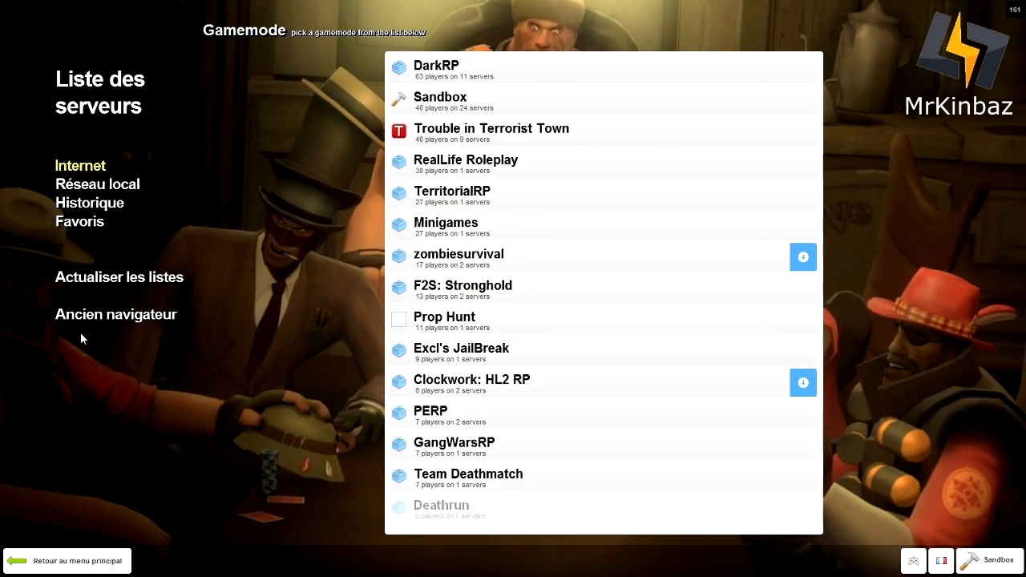
{"action": "left_click", "coordinate": [88, 320]}
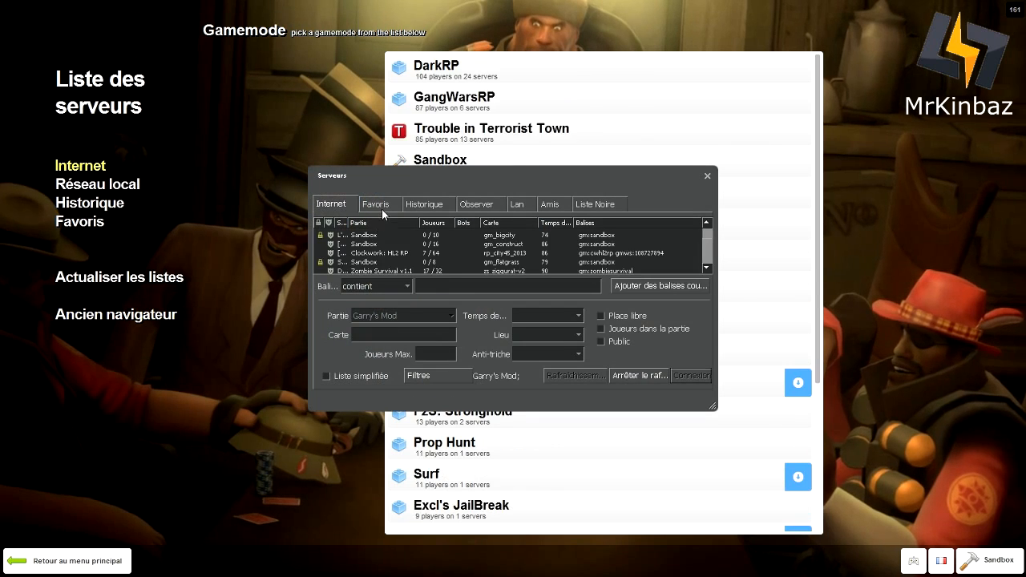
{"action": "left_click", "coordinate": [383, 203]}
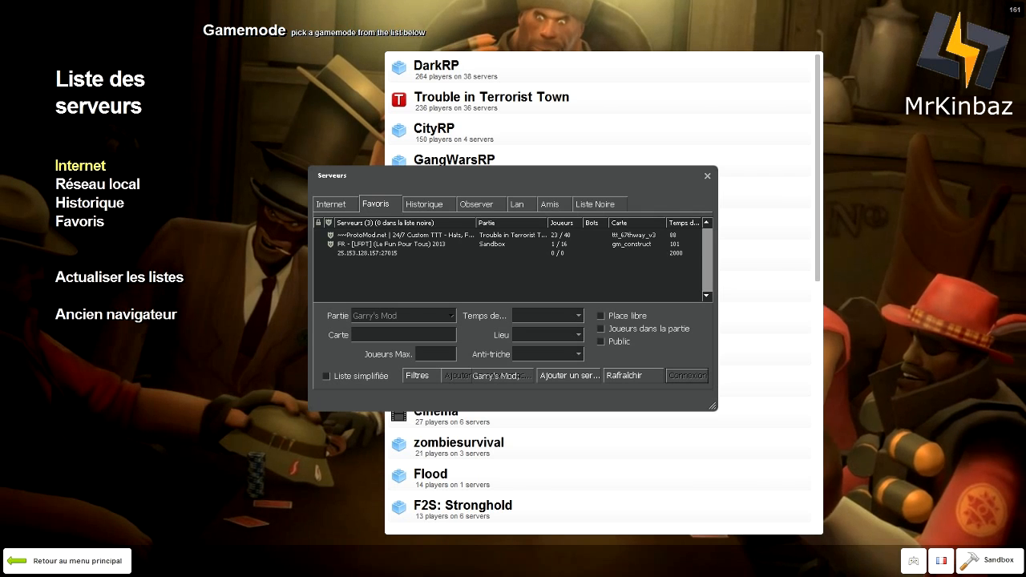
{"action": "left_click", "coordinate": [371, 252]}
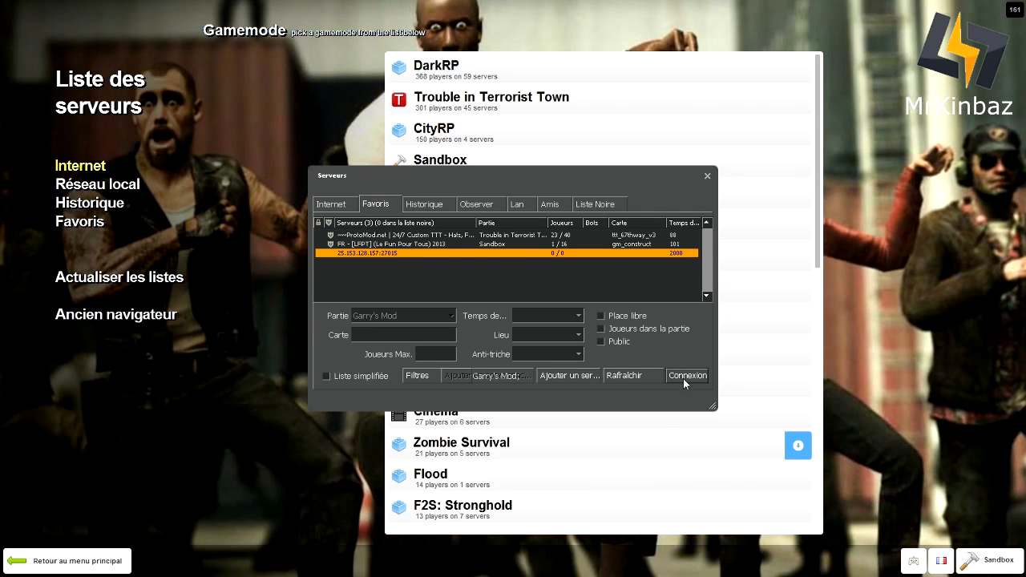
{"action": "right_click", "coordinate": [393, 253]}
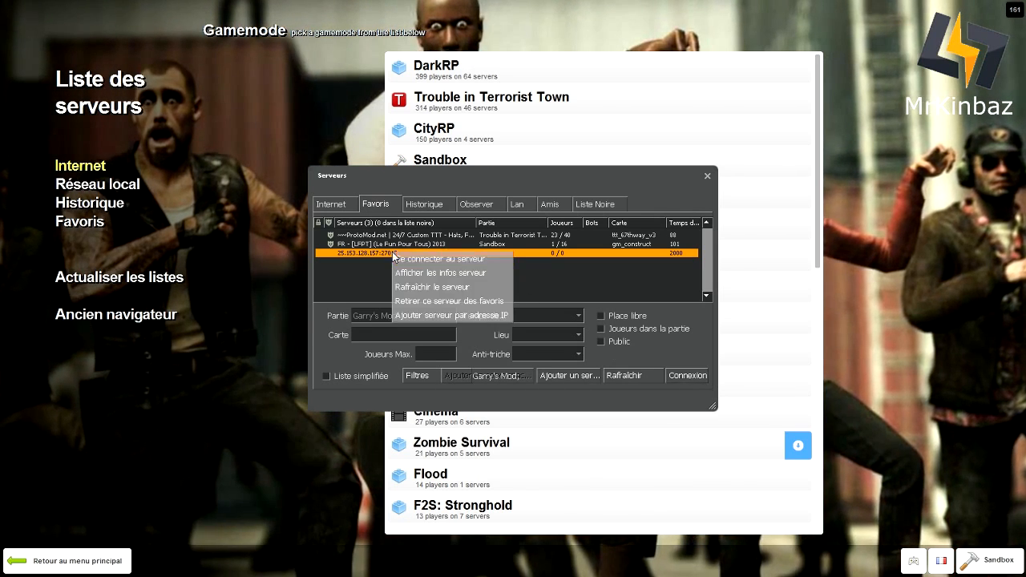
{"action": "left_click", "coordinate": [432, 302]}
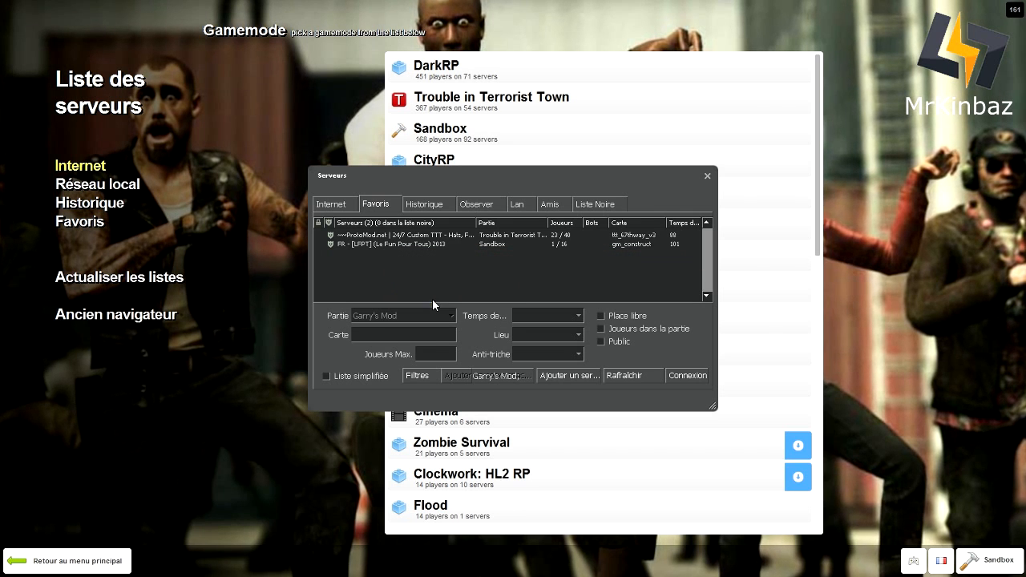
- Add 25.116.28.97 to the favourites and connect to the 'FR - Serveur de la AzurKiTeam' server
{"action": "left_click", "coordinate": [590, 376]}
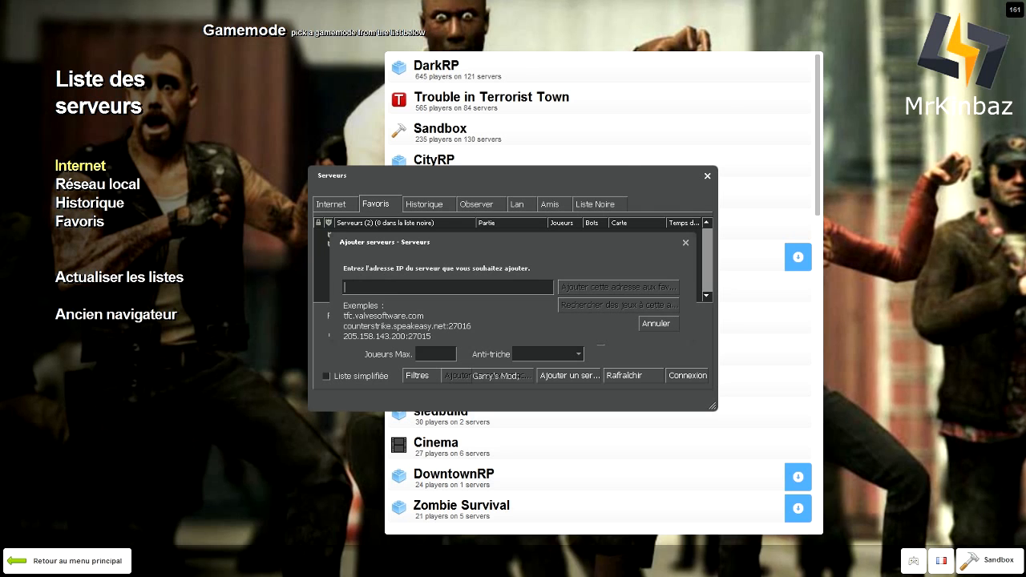
{"action": "type", "text": "25.116.28.97"}
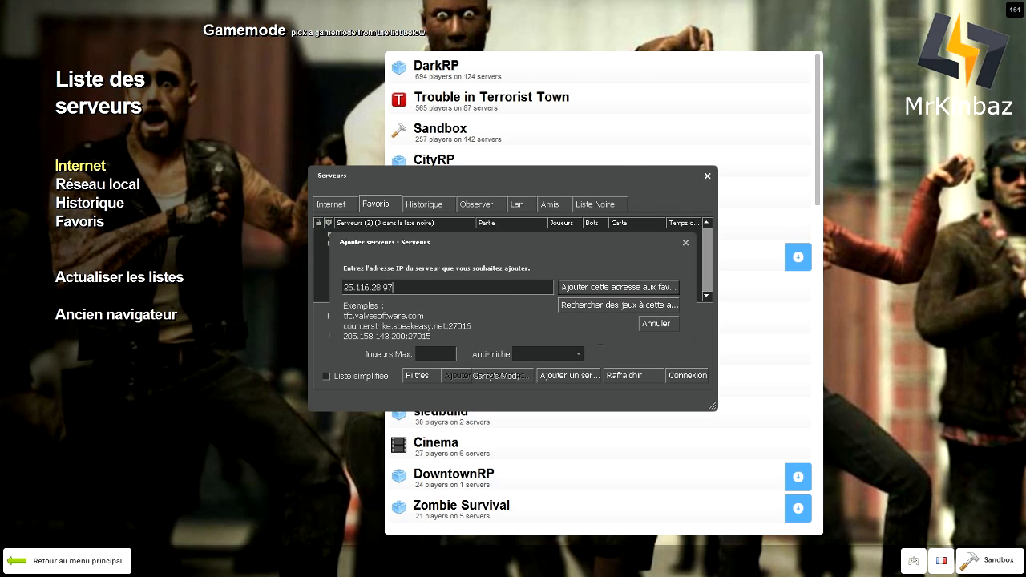
{"action": "left_click", "coordinate": [578, 287]}
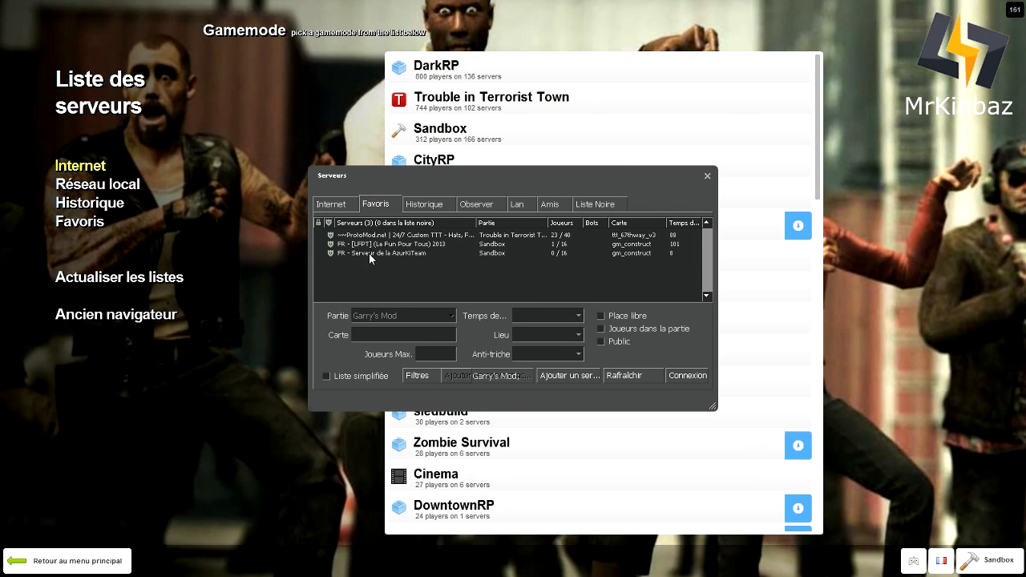
{"action": "left_click", "coordinate": [368, 253]}
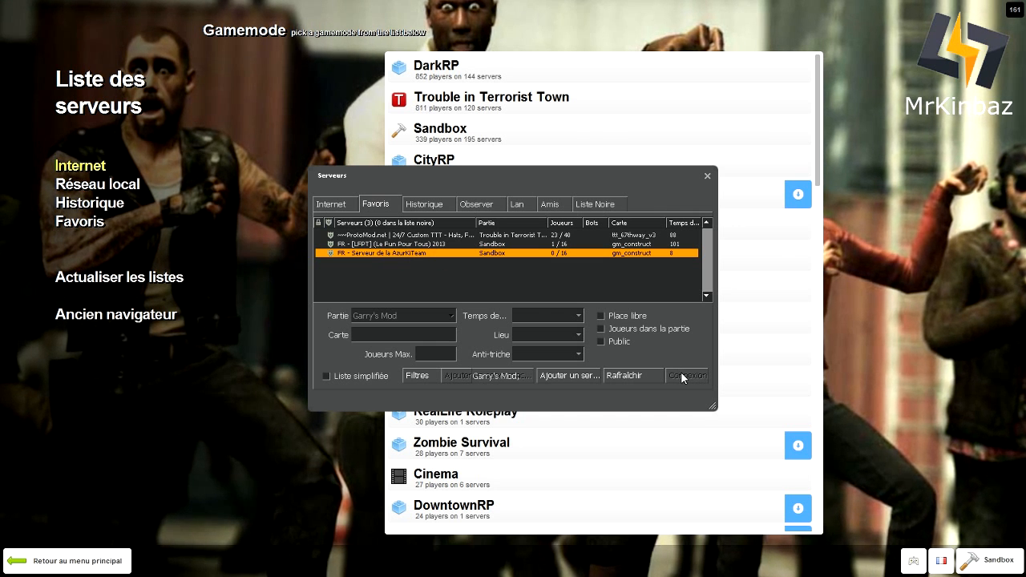
{"action": "left_click_drag", "start_coordinate": [510, 173], "coordinate": [485, 156]}
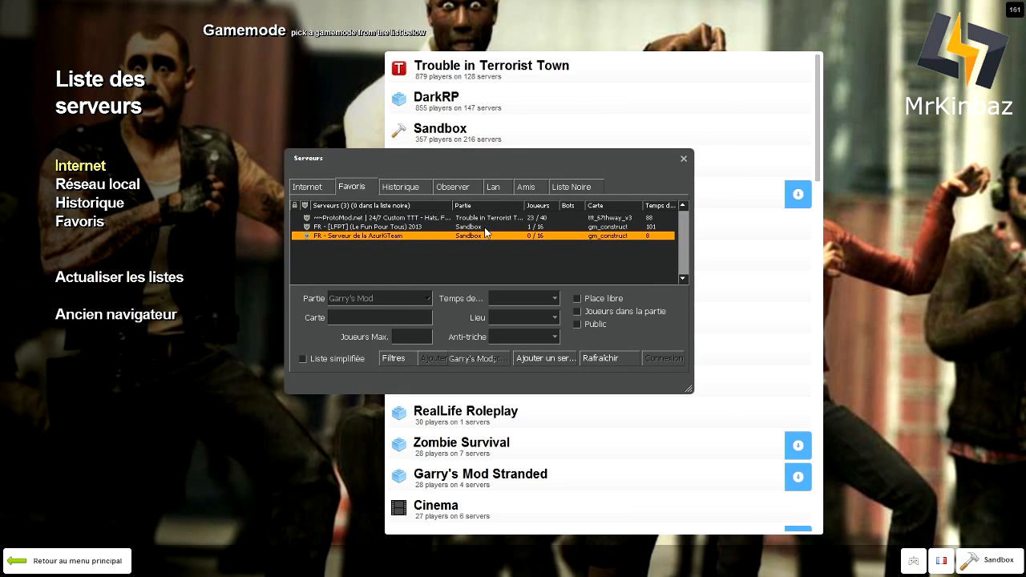
{"action": "left_click", "coordinate": [353, 189]}
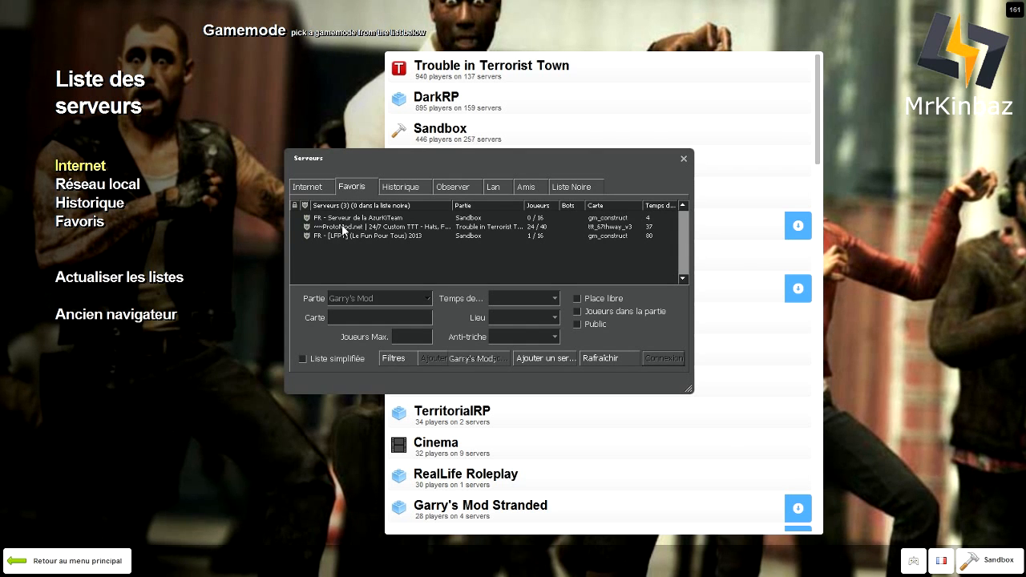
{"action": "left_click", "coordinate": [349, 219]}
{"action": "left_click", "coordinate": [663, 358]}
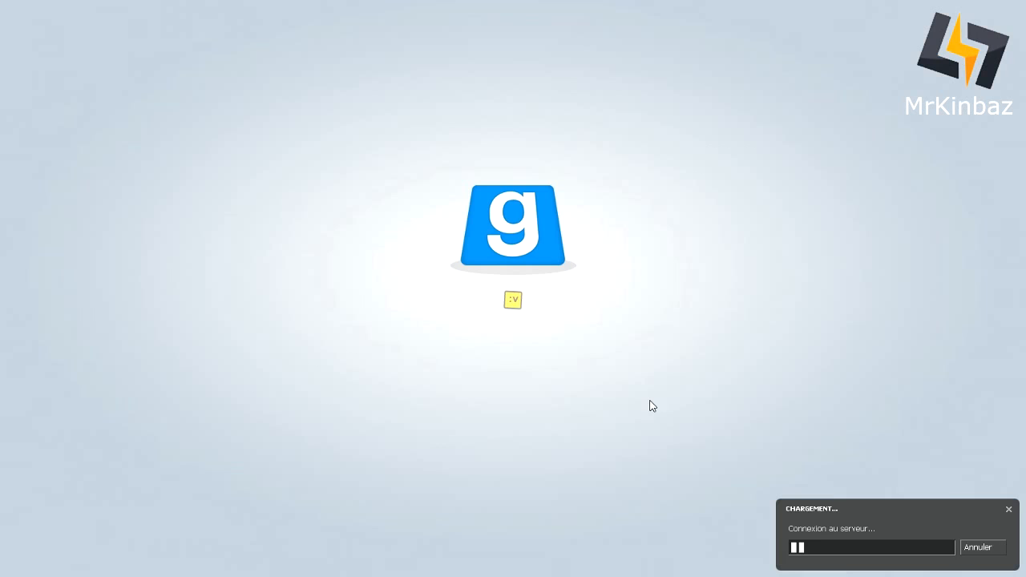
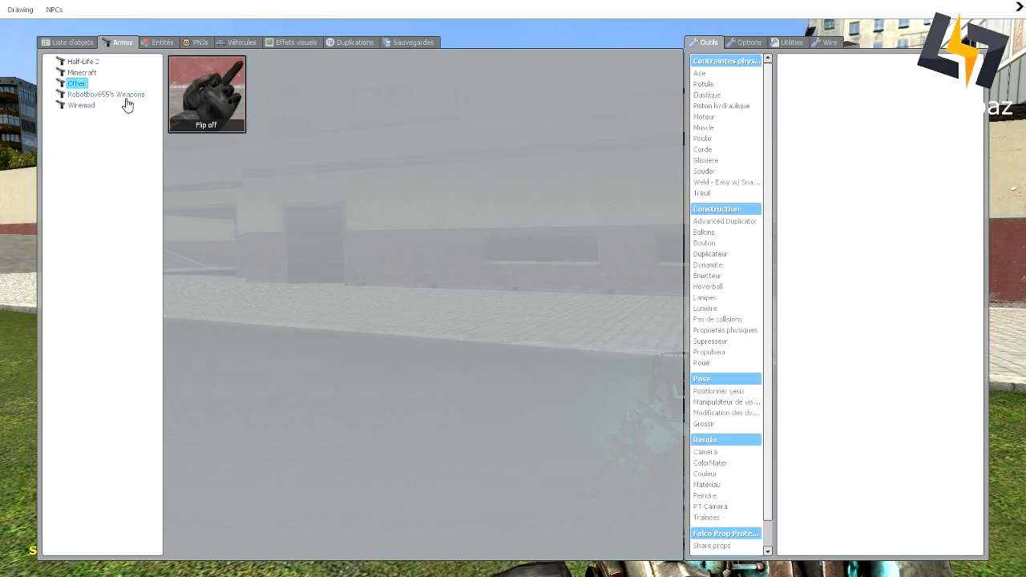
- Give the player the Nyan Gun from the Robotboy655's Weapons category
{"action": "left_click", "coordinate": [81, 105]}
{"action": "left_click", "coordinate": [89, 94]}
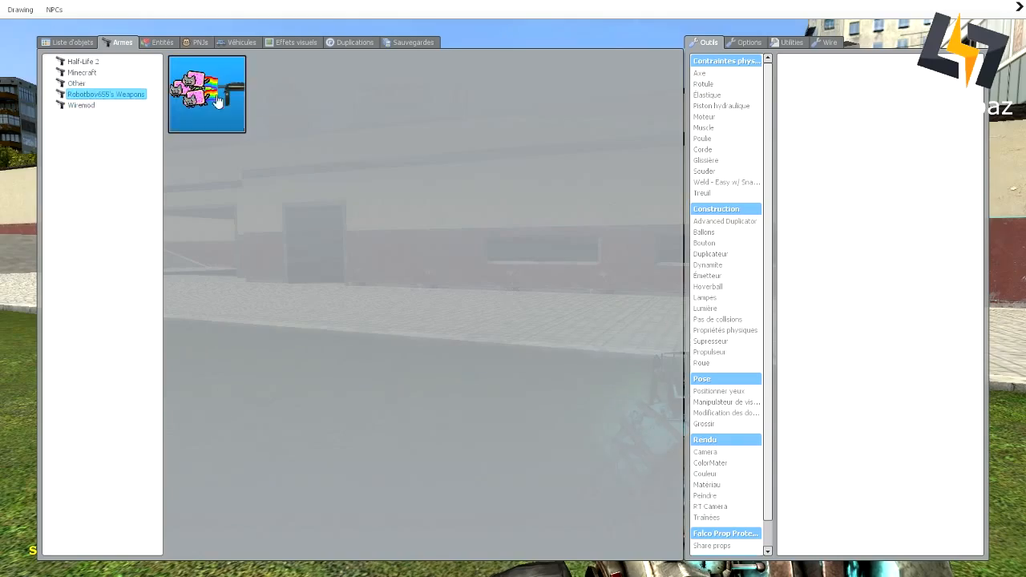
{"action": "left_click", "coordinate": [207, 94]}
- Walk toward the building, cycle weapons to the physics gun, and open the chat box
{"action": "key", "text": "w"}
{"action": "scroll", "coordinate": [513, 288], "scroll_direction": "down", "scroll_amount": 1}
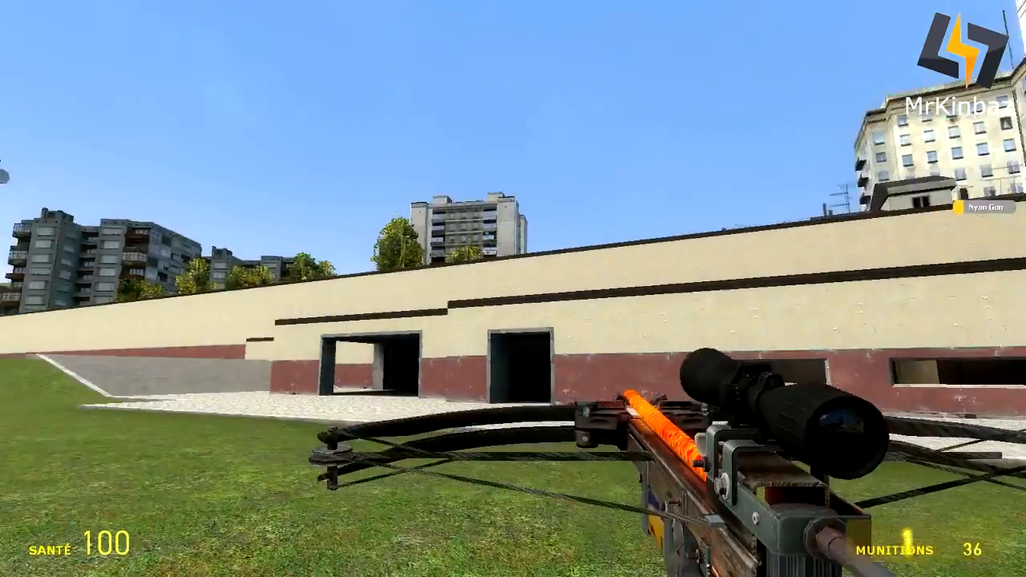
{"action": "key", "text": "w"}
{"action": "scroll", "coordinate": [513, 288], "scroll_direction": "down", "scroll_amount": 2}
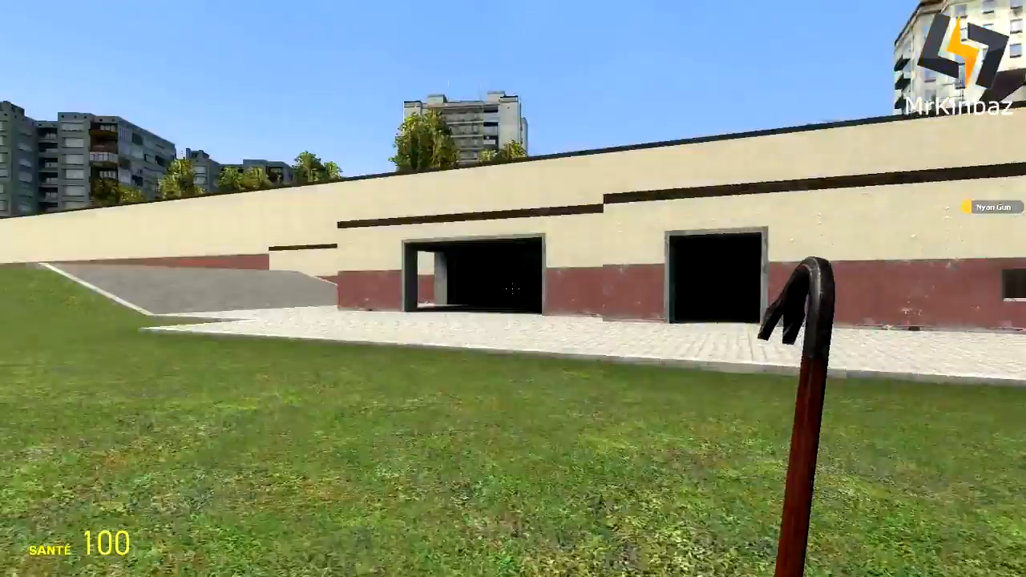
{"action": "scroll", "coordinate": [513, 289], "scroll_direction": "down", "scroll_amount": 1}
{"action": "scroll", "coordinate": [513, 288], "scroll_direction": "down", "scroll_amount": 1}
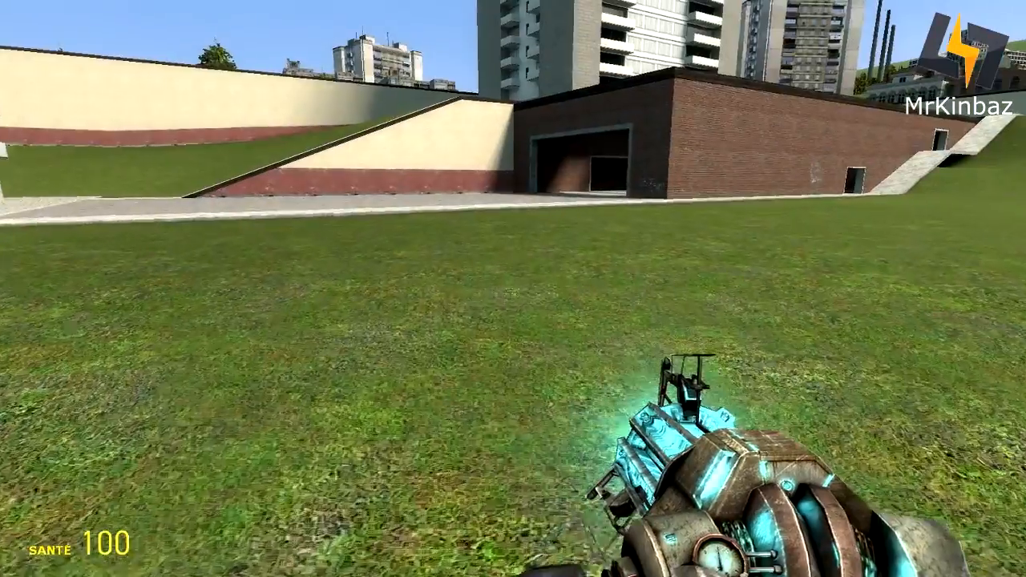
{"action": "key", "text": "y"}
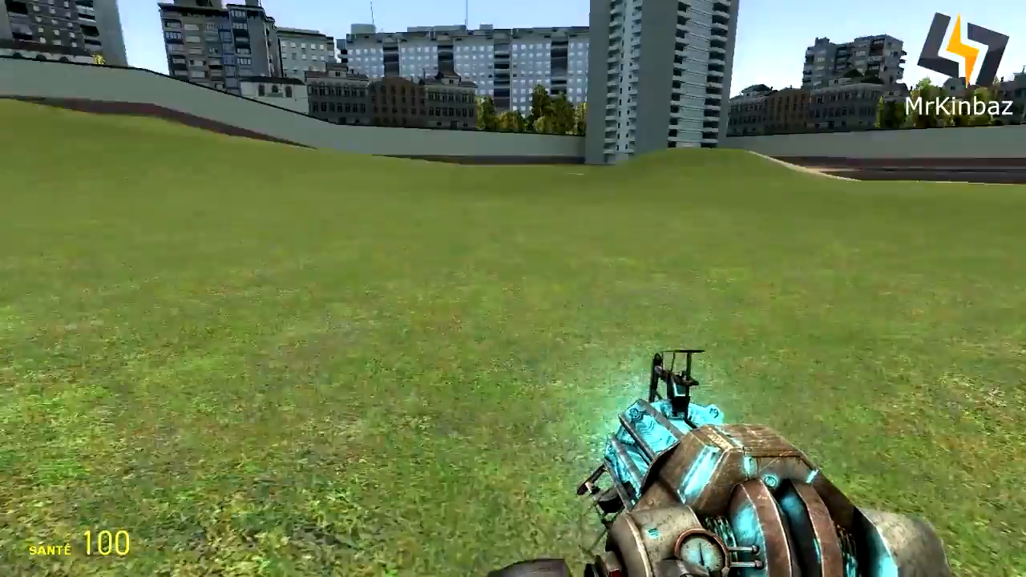
- Fire the physics gun at the ground, walk across the grass, then switch to the gravity gun
{"action": "left_click", "coordinate": [513, 289]}
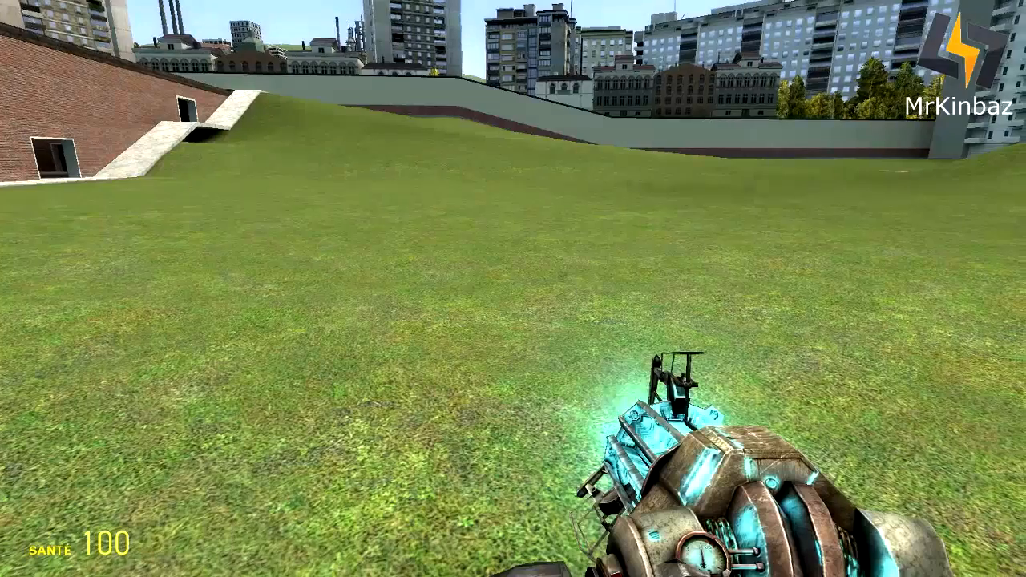
{"action": "key", "text": "w"}
{"action": "key", "text": "a"}
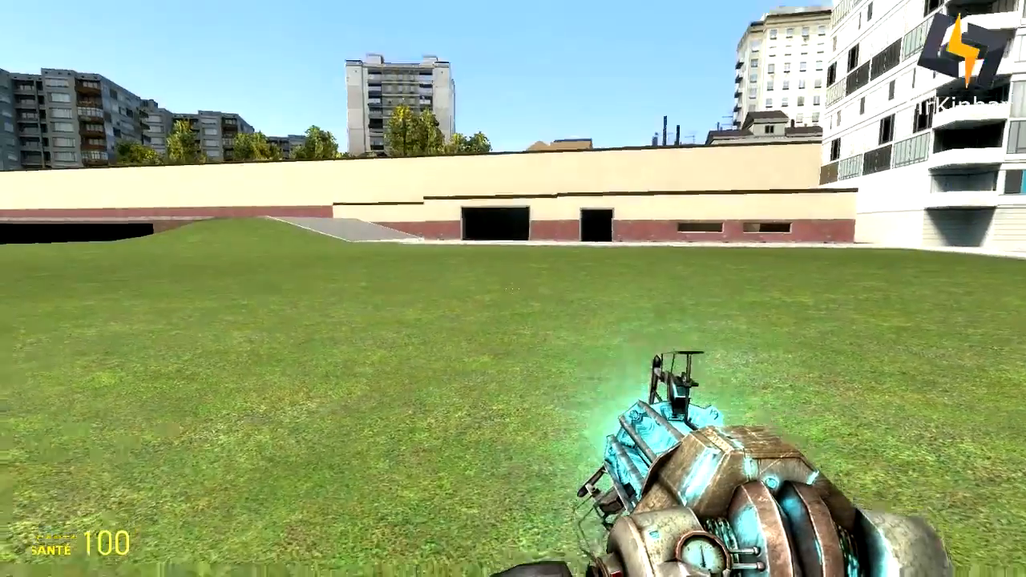
{"action": "key", "text": "2"}
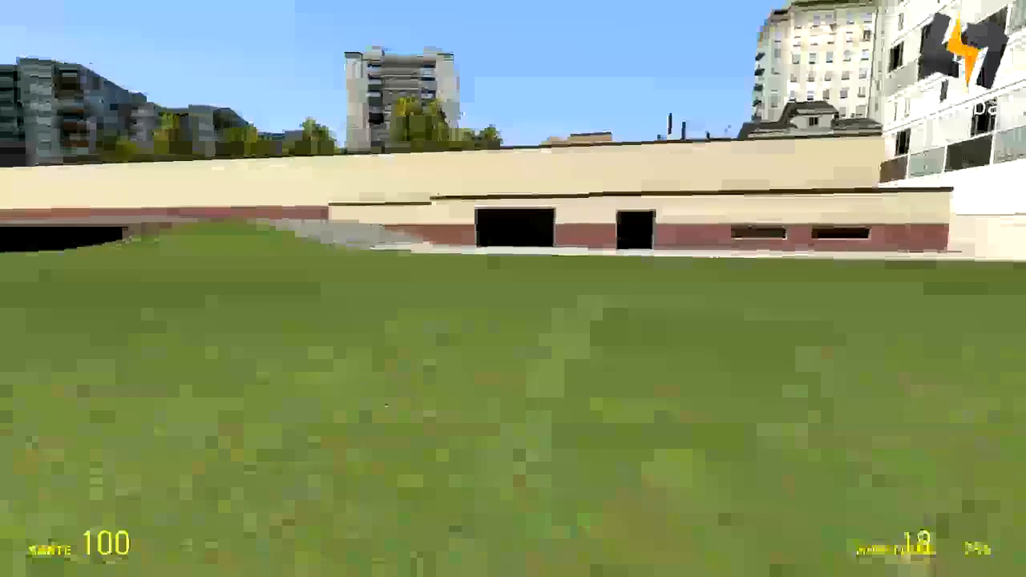
{"action": "scroll", "coordinate": [513, 288], "scroll_direction": "up", "scroll_amount": 1}
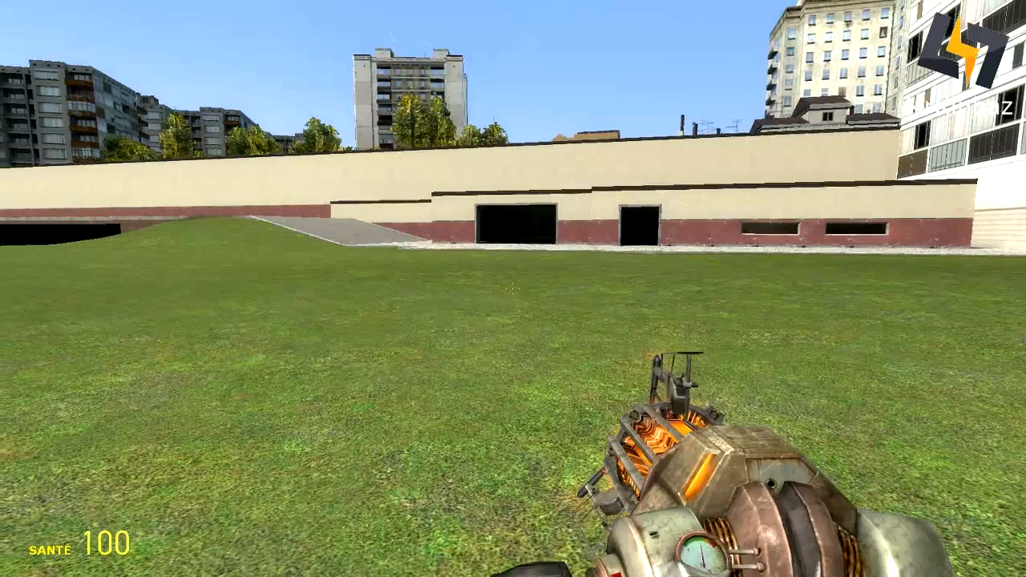
{"action": "scroll", "coordinate": [513, 288], "scroll_direction": "up", "scroll_amount": 1}
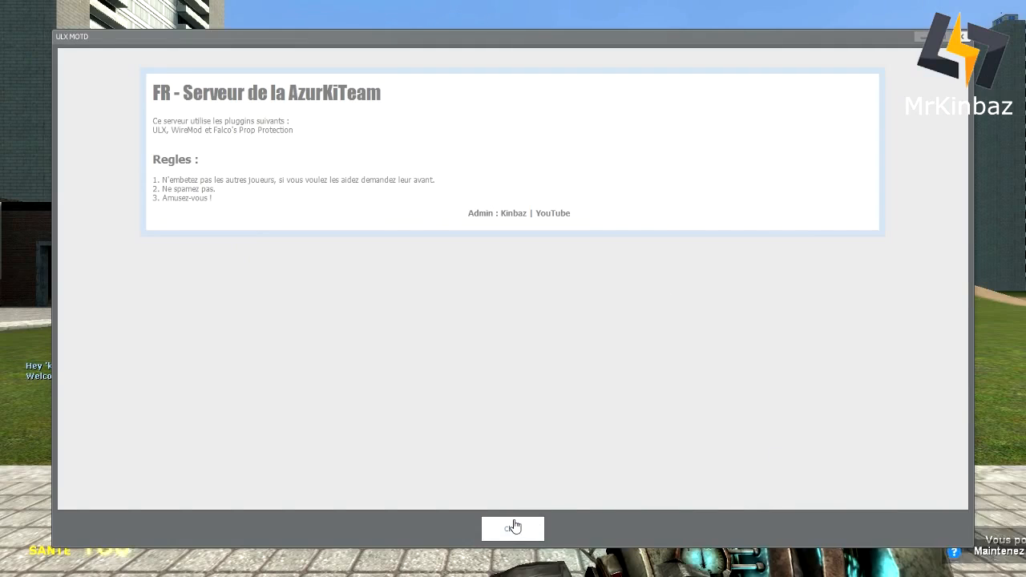
- Close the server welcome message and walk toward the brick wall
{"action": "left_click", "coordinate": [514, 528]}
{"action": "key", "text": "w"}
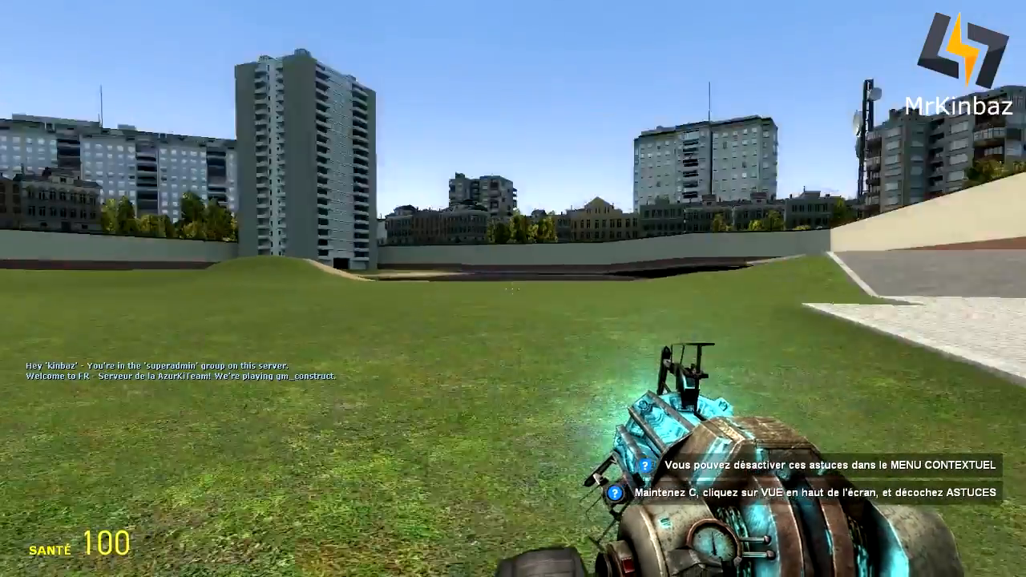
{"action": "key", "text": "w"}
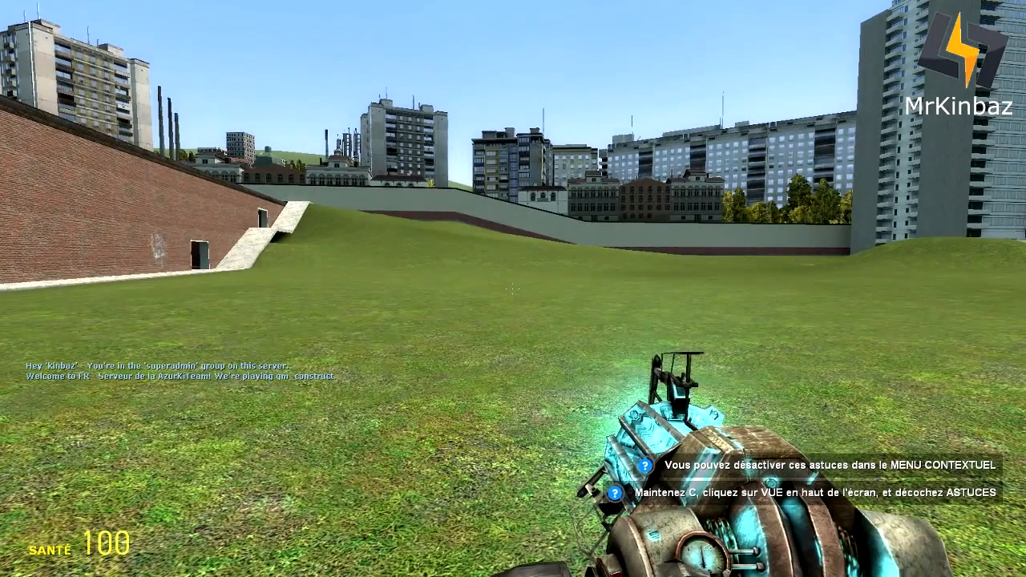
- Send the !menu chat command to bring up the ULX XGUI admin menu
{"action": "key", "text": "y"}
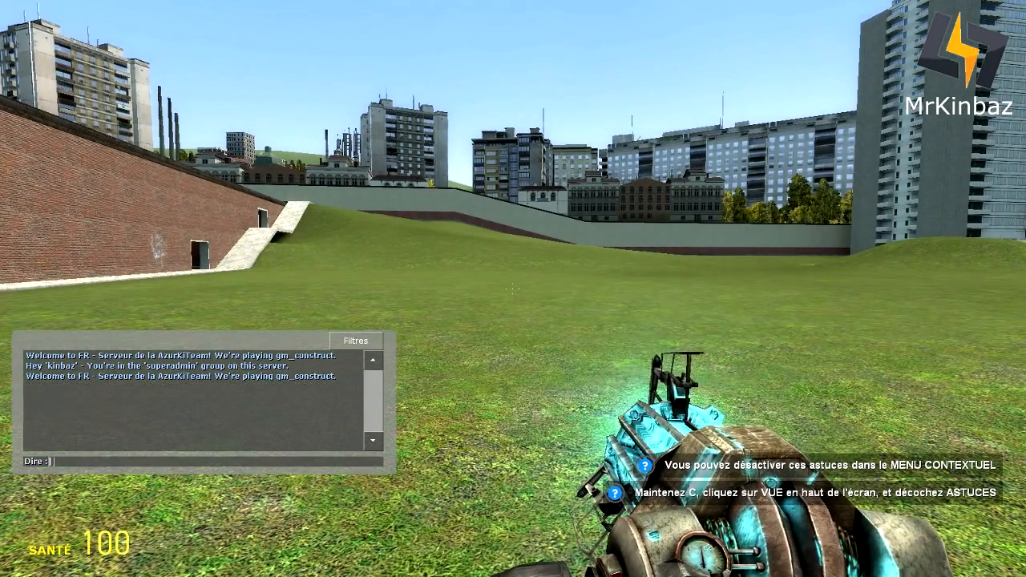
{"action": "key", "text": "Return"}
{"action": "type", "text": "y"}
{"action": "type", "text": "!menu"}
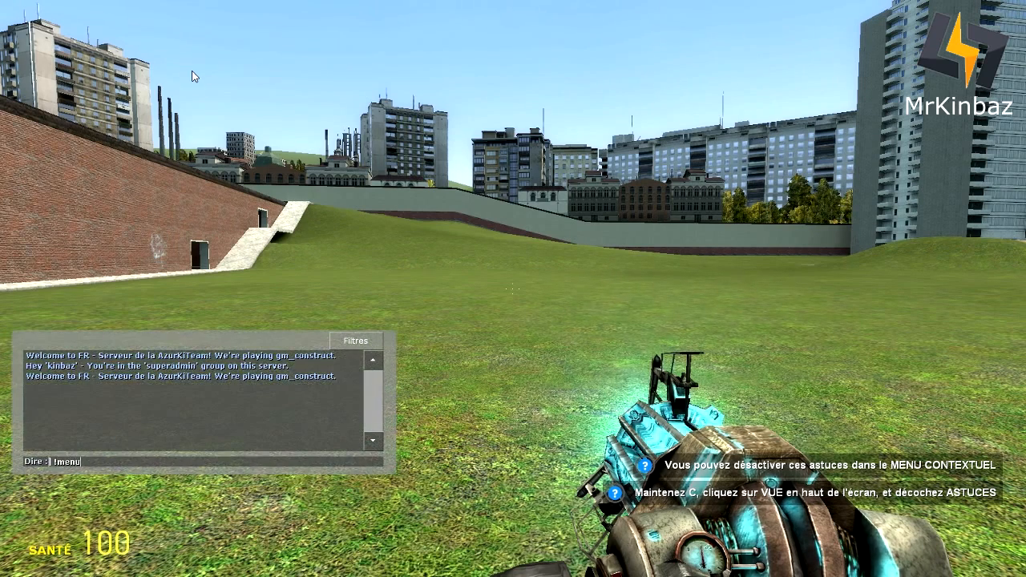
{"action": "key", "text": "Return"}
- Glance at the Groups, Maps and Settings tabs, then return to Cmds and toggle Rcon
{"action": "left_click", "coordinate": [383, 161]}
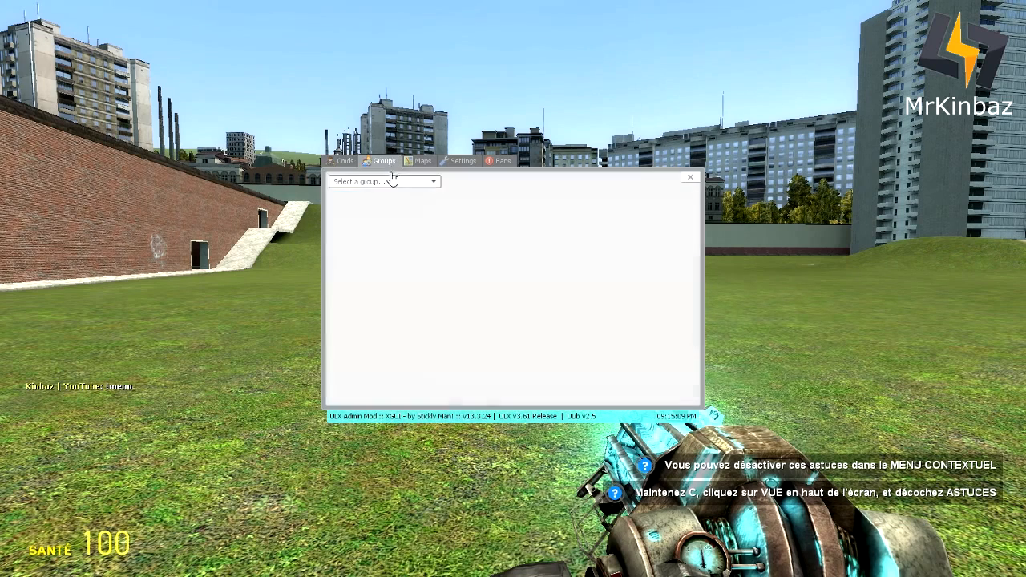
{"action": "left_click", "coordinate": [423, 161]}
{"action": "left_click", "coordinate": [456, 162]}
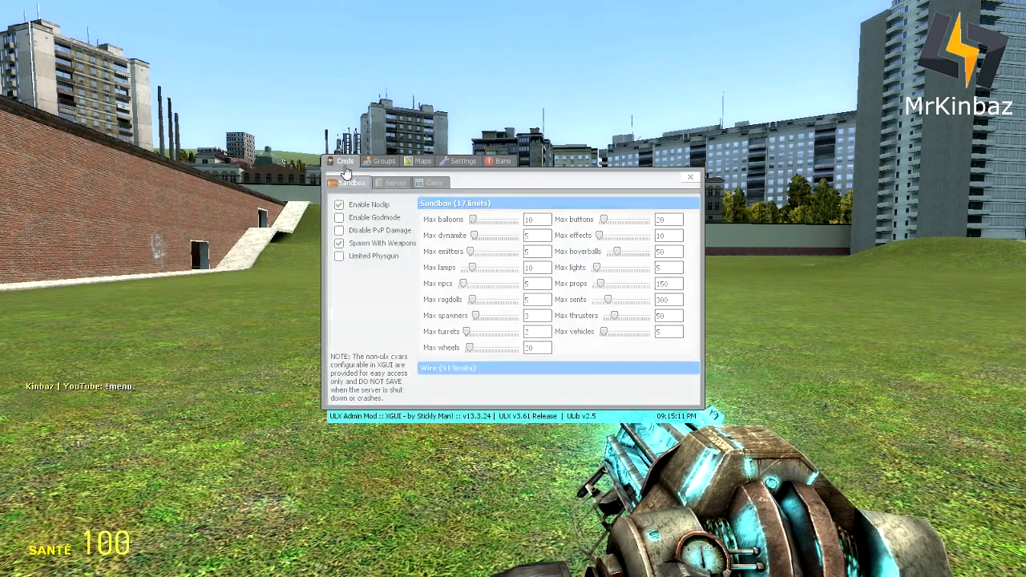
{"action": "left_click", "coordinate": [343, 161]}
{"action": "left_click", "coordinate": [345, 241]}
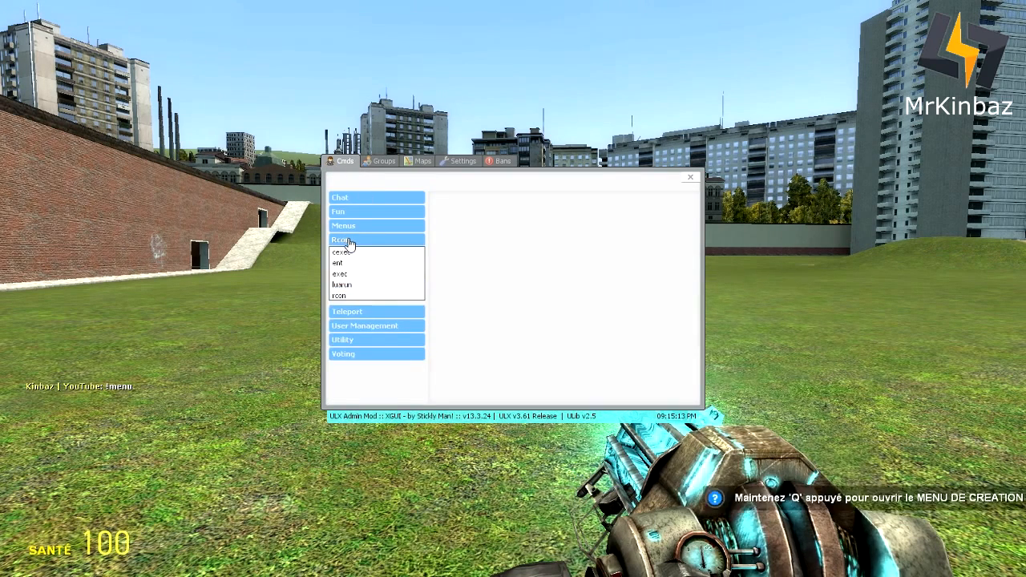
{"action": "left_click", "coordinate": [351, 240]}
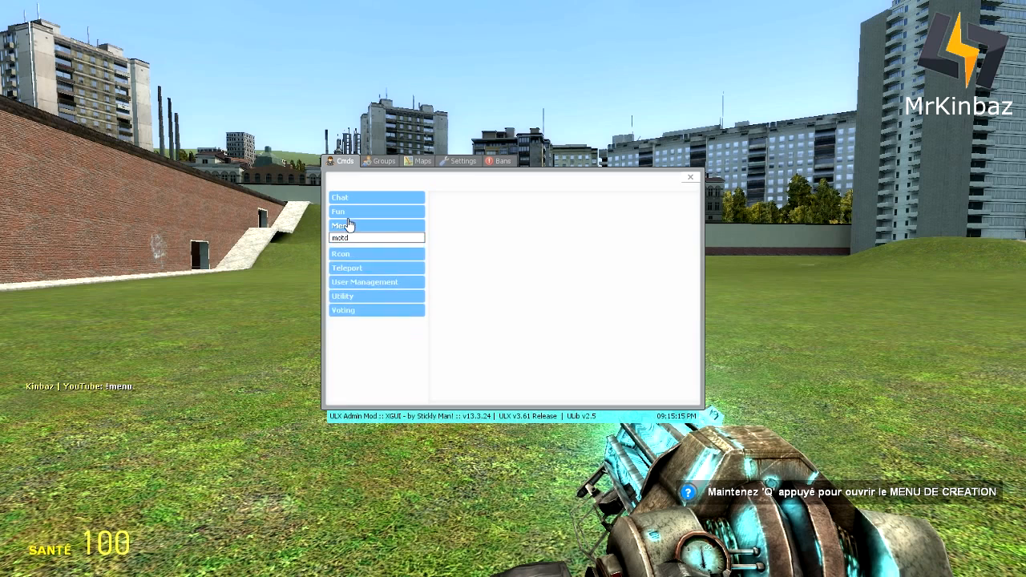
- Expand the Fun category and view armor, blind, cloak, freeze, god, hp, ignite, jail, jailtp and maul
{"action": "left_click", "coordinate": [347, 212]}
{"action": "left_click", "coordinate": [343, 224]}
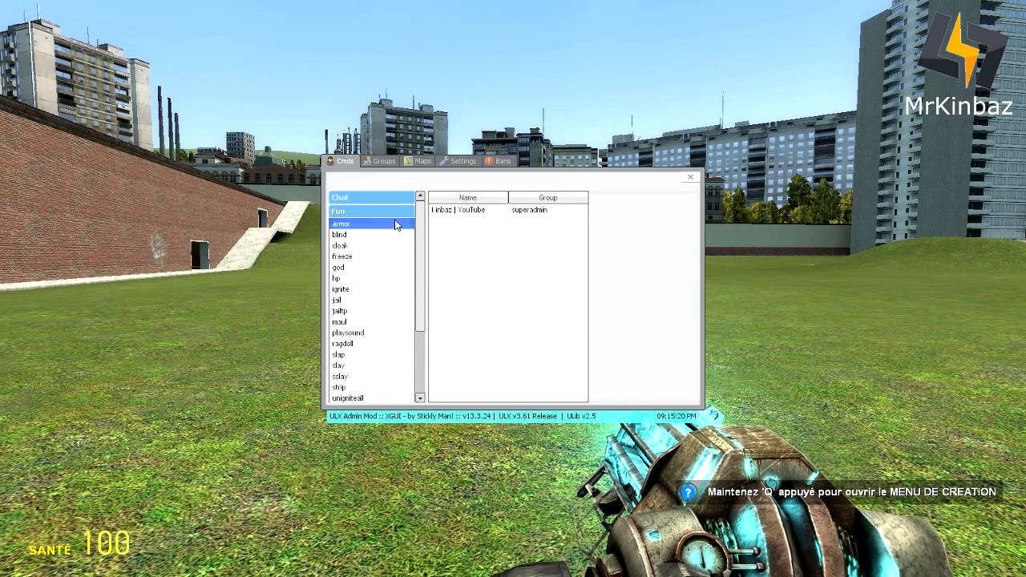
{"action": "left_click", "coordinate": [341, 235]}
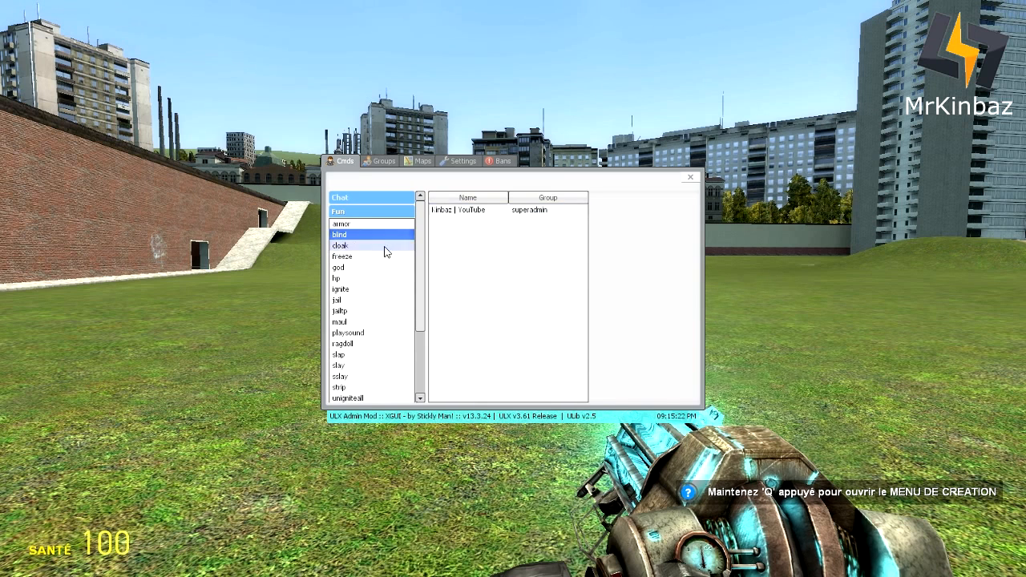
{"action": "left_click", "coordinate": [378, 246]}
{"action": "left_click", "coordinate": [351, 257]}
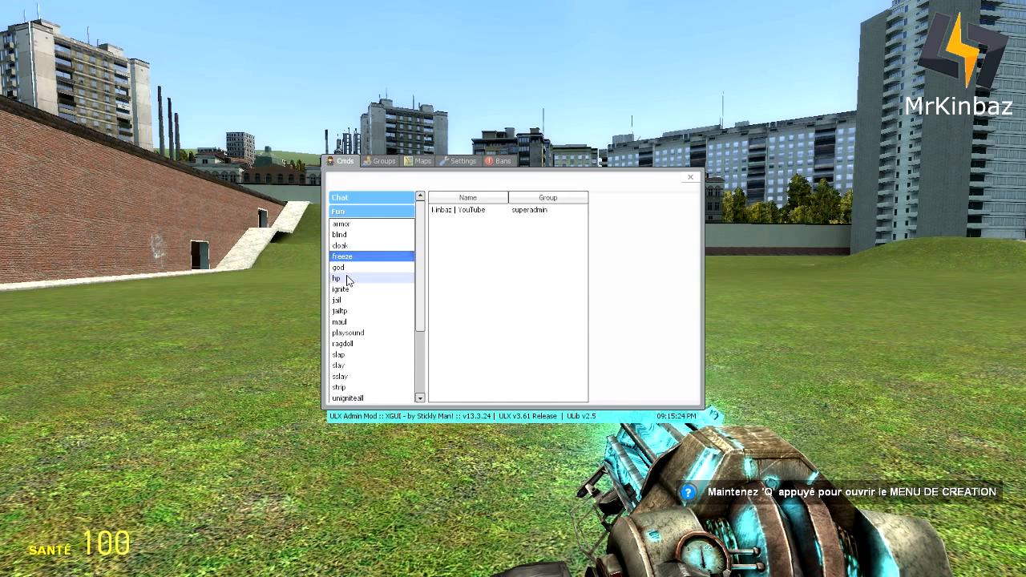
{"action": "left_click", "coordinate": [341, 268]}
{"action": "left_click", "coordinate": [345, 280]}
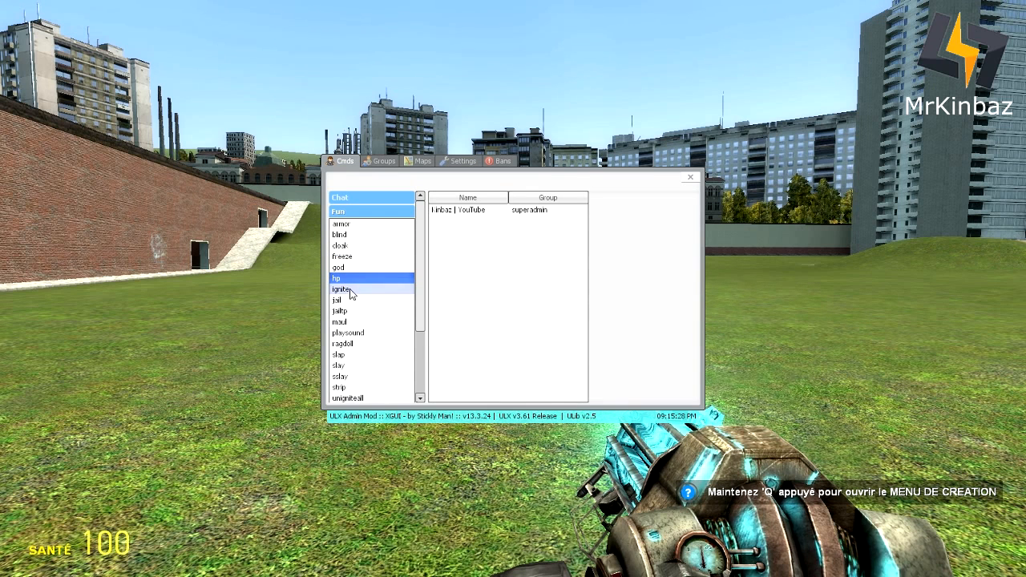
{"action": "left_click", "coordinate": [350, 291]}
{"action": "left_click", "coordinate": [349, 301]}
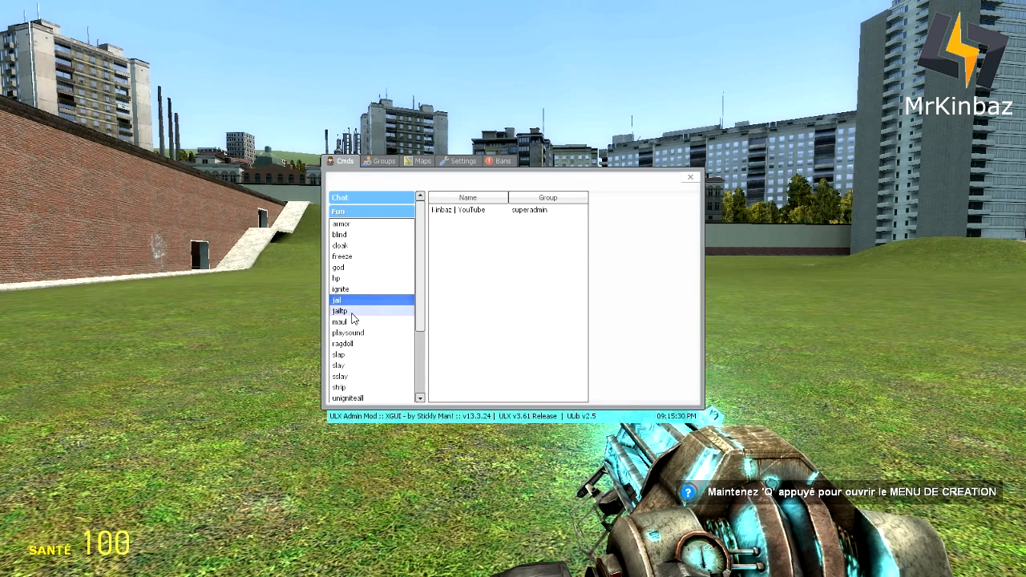
{"action": "left_click", "coordinate": [350, 312]}
{"action": "left_click", "coordinate": [352, 321]}
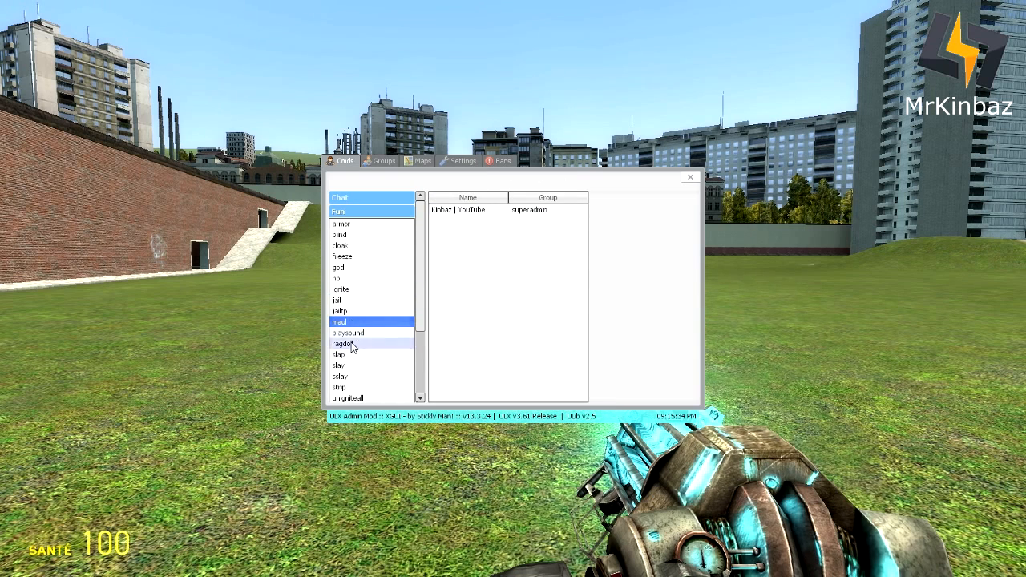
- View the Fun commands playsound, ragdoll, slap, slay, strip, unigniteall and whip, then collapse Fun
{"action": "left_click", "coordinate": [350, 333]}
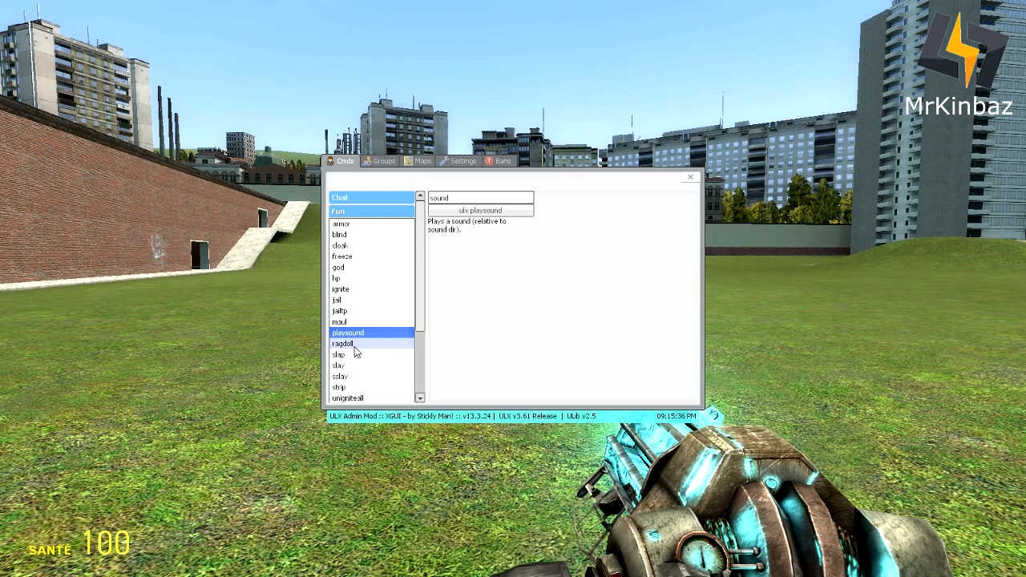
{"action": "left_click", "coordinate": [344, 343]}
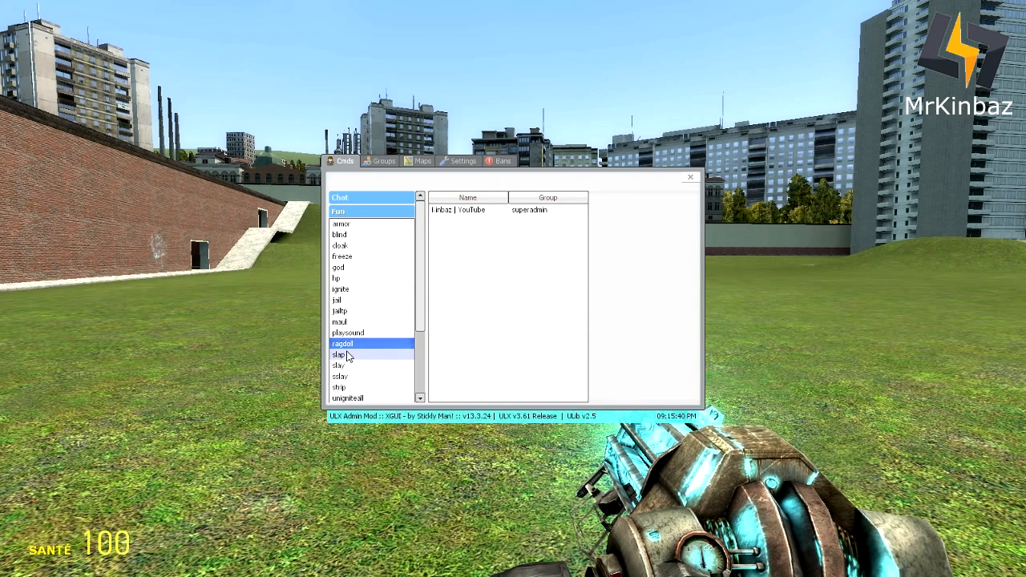
{"action": "left_click", "coordinate": [346, 355]}
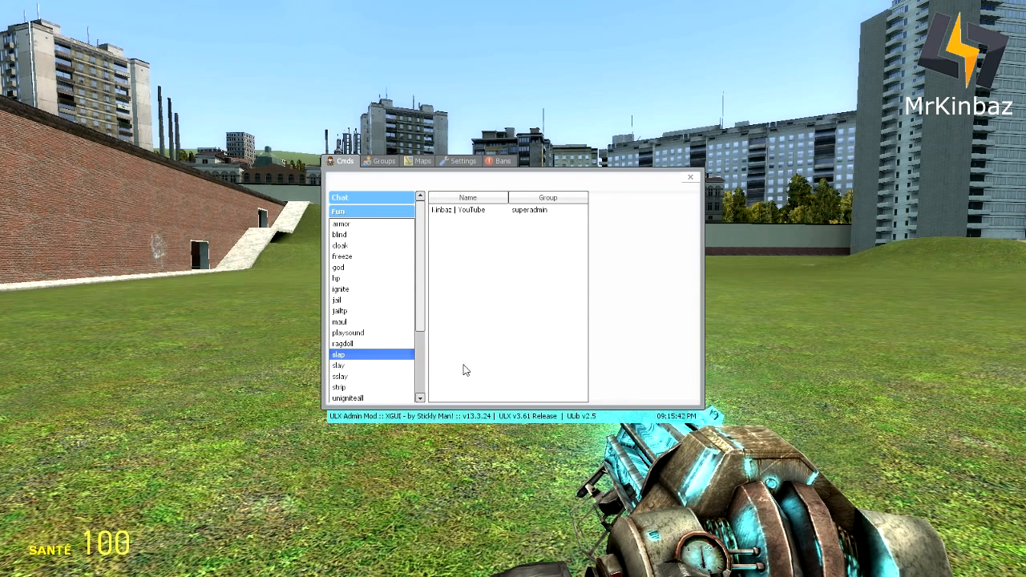
{"action": "left_click", "coordinate": [350, 366]}
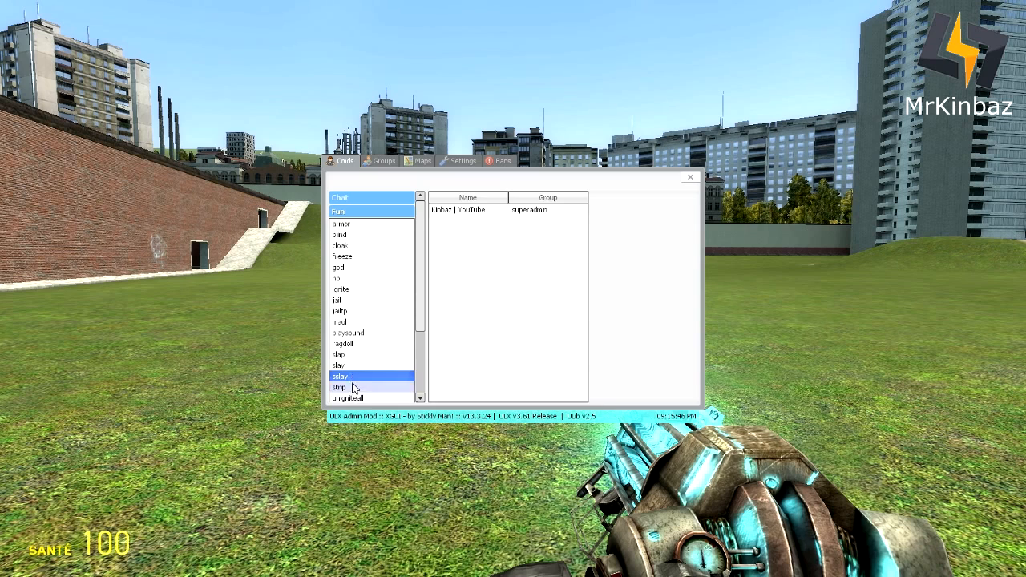
{"action": "left_click", "coordinate": [353, 388]}
{"action": "scroll", "coordinate": [423, 320], "scroll_direction": "down", "scroll_amount": 3}
{"action": "left_click", "coordinate": [370, 352]}
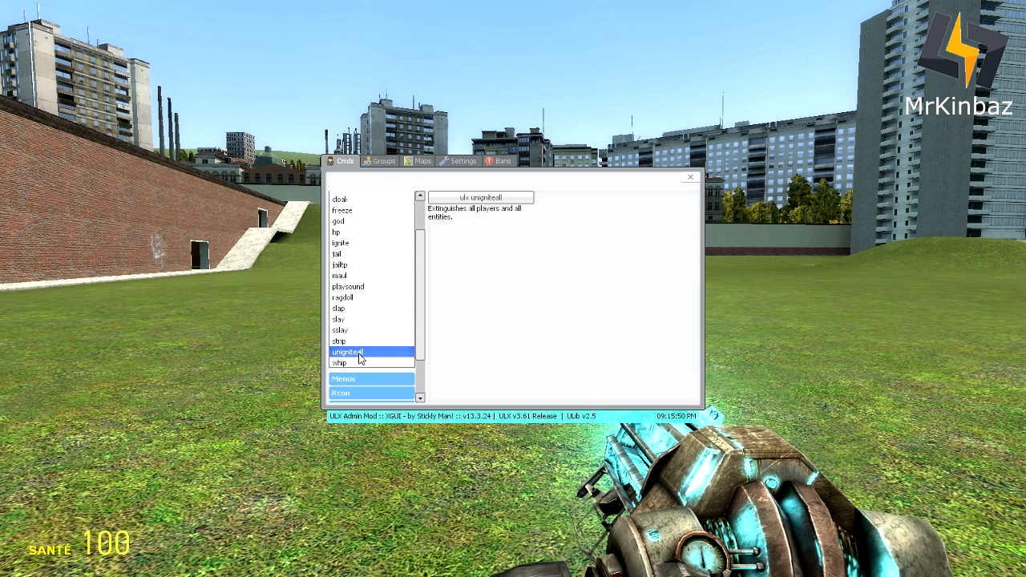
{"action": "left_click", "coordinate": [353, 363]}
{"action": "scroll", "coordinate": [423, 265], "scroll_direction": "up", "scroll_amount": 3}
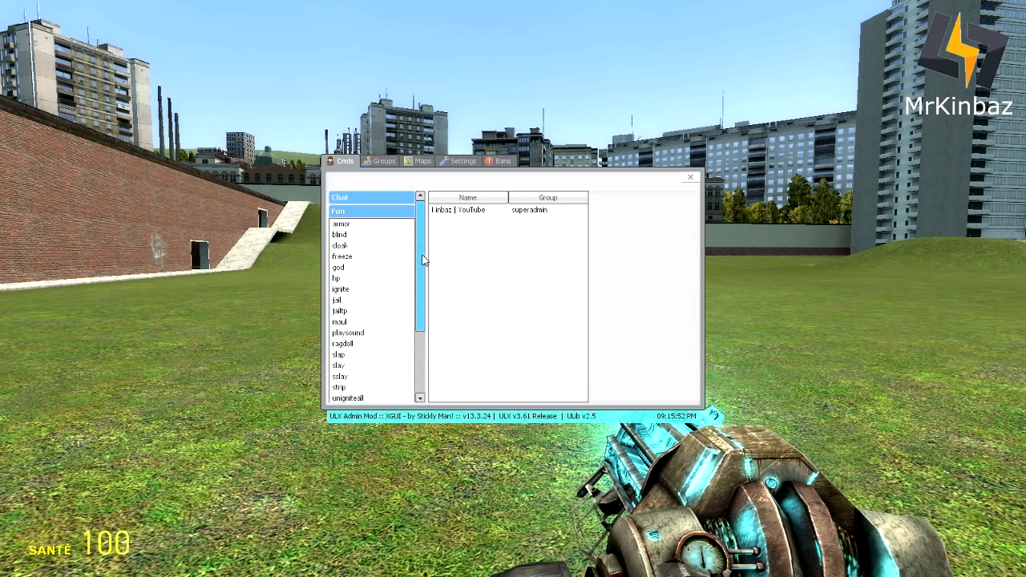
{"action": "left_click", "coordinate": [368, 211]}
- Browse the Chat commands asay, csay, gag, gimp, mute, psay, thetime and tsay, then collapse Chat
{"action": "left_click", "coordinate": [361, 228]}
{"action": "left_click", "coordinate": [362, 227]}
{"action": "left_click", "coordinate": [355, 199]}
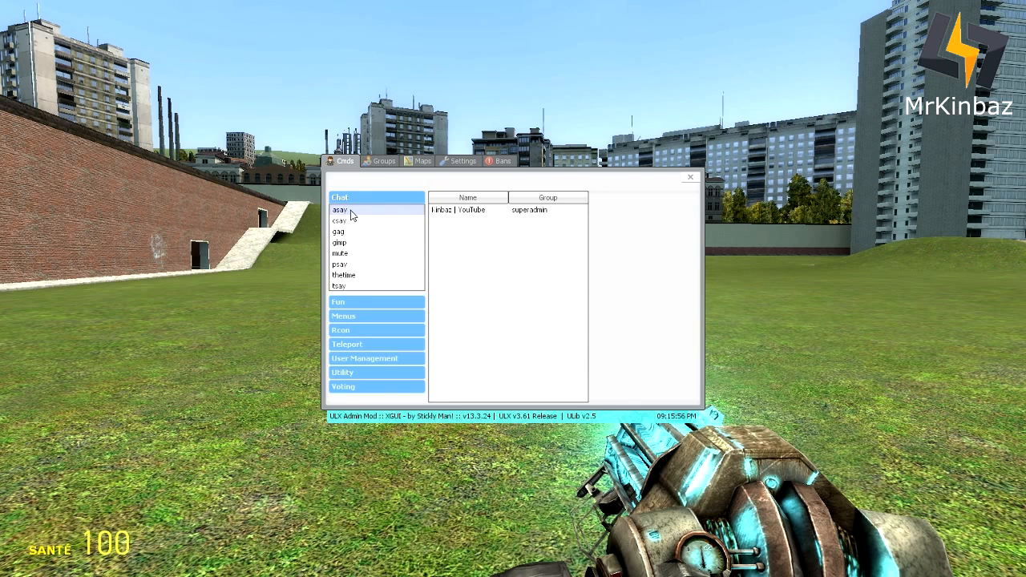
{"action": "left_click", "coordinate": [350, 210]}
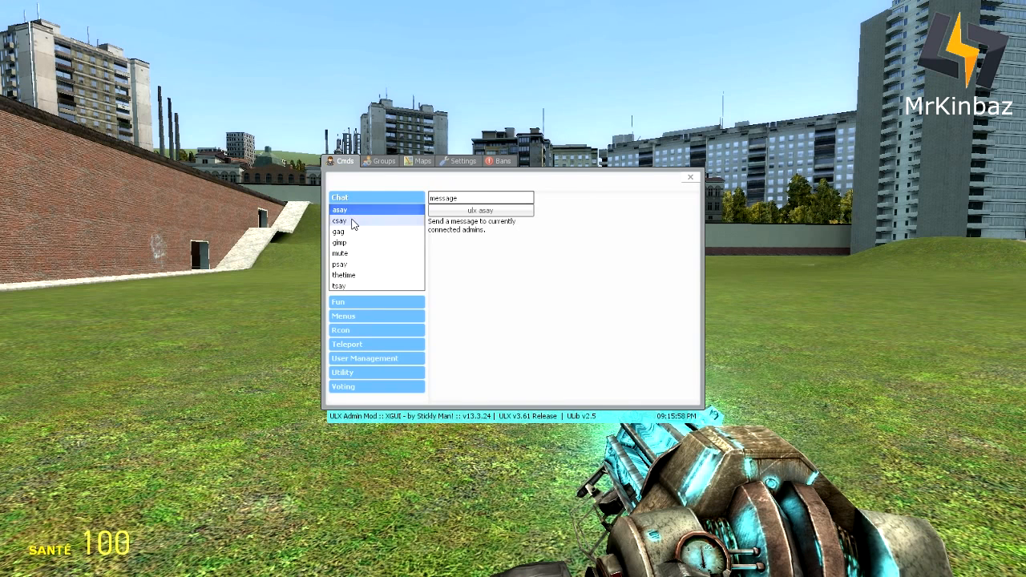
{"action": "left_click", "coordinate": [349, 221]}
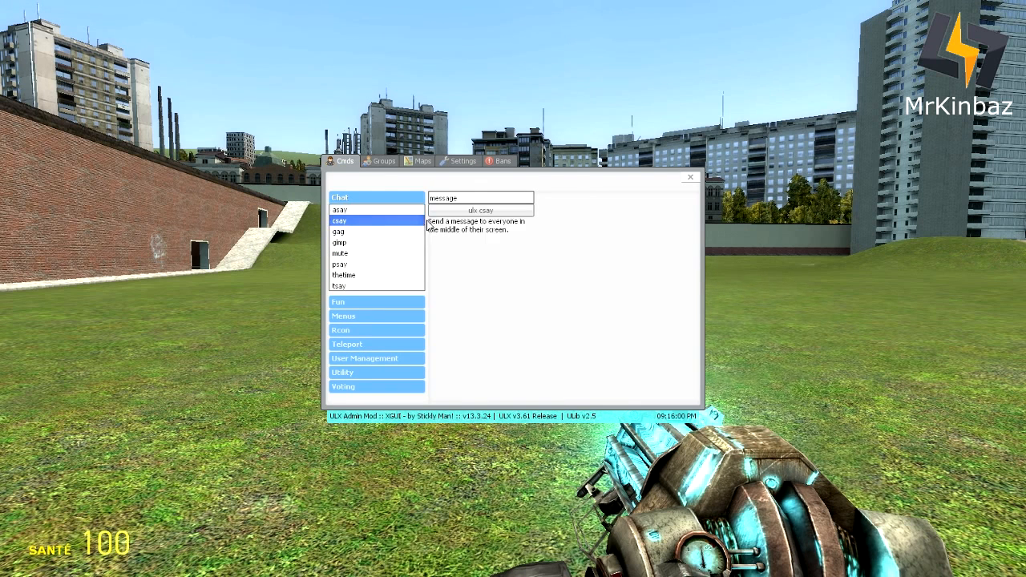
{"action": "left_click", "coordinate": [349, 232]}
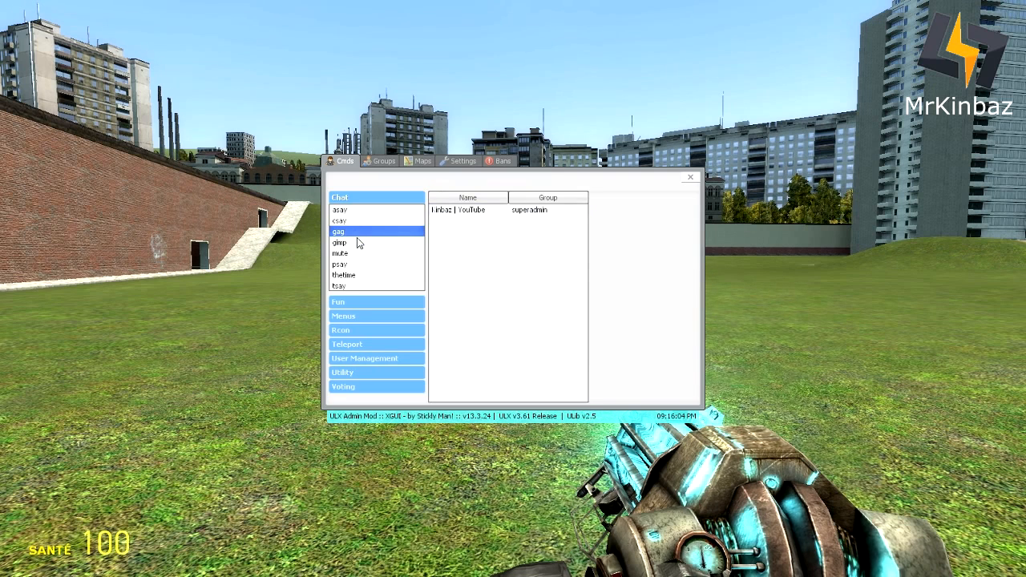
{"action": "left_click", "coordinate": [359, 243]}
{"action": "left_click", "coordinate": [358, 253]}
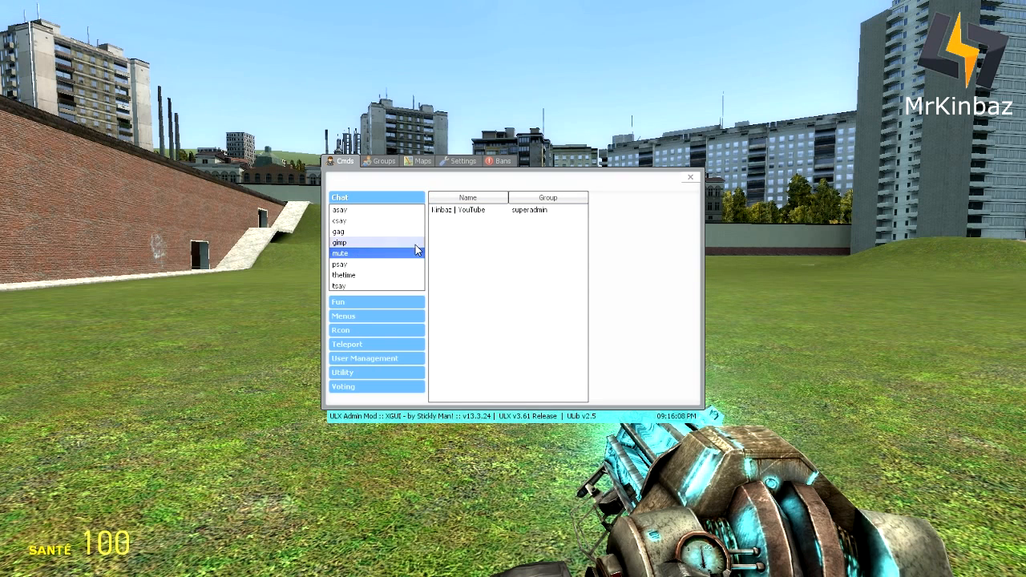
{"action": "left_click", "coordinate": [388, 263]}
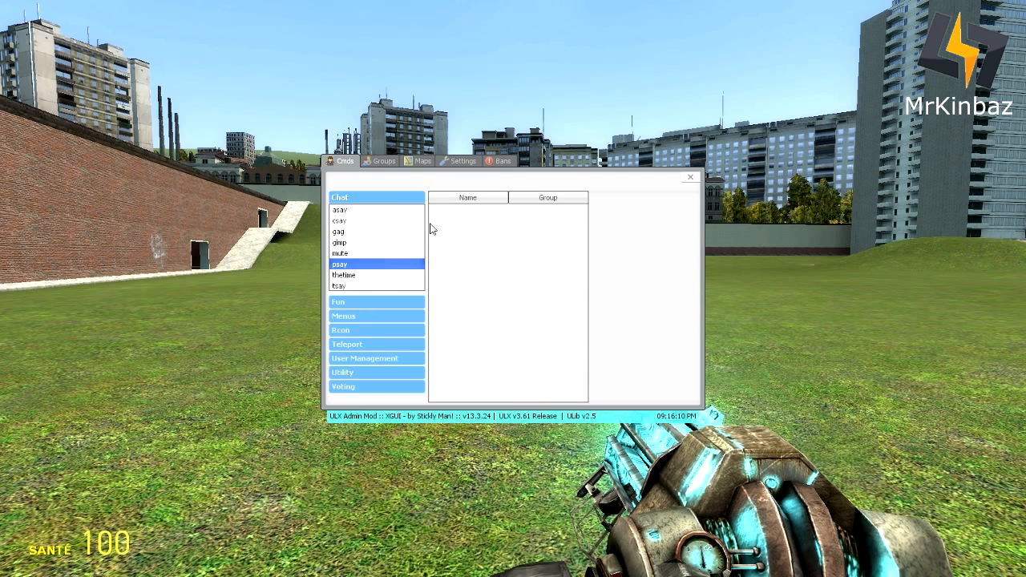
{"action": "left_click", "coordinate": [367, 276]}
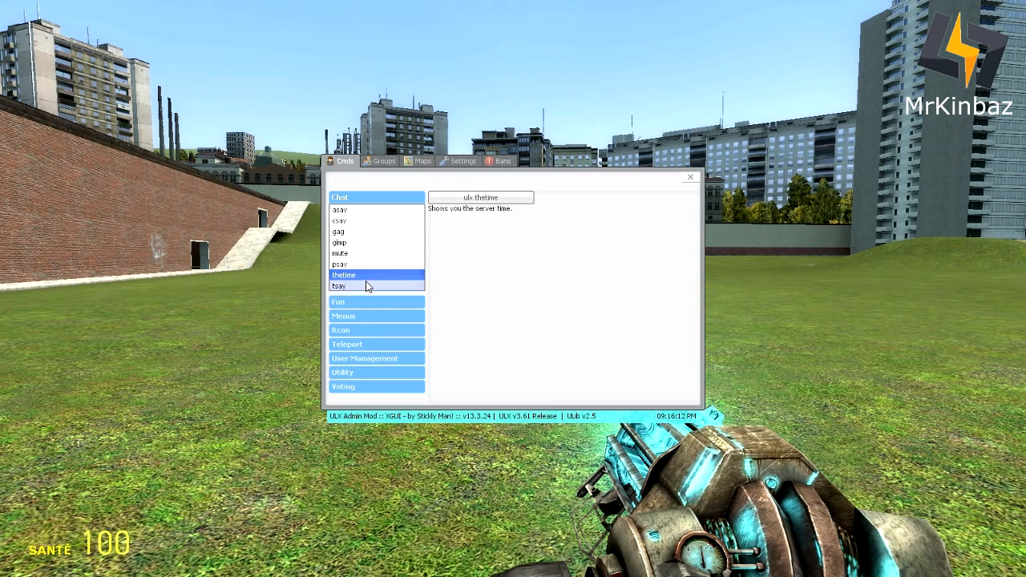
{"action": "left_click", "coordinate": [367, 286]}
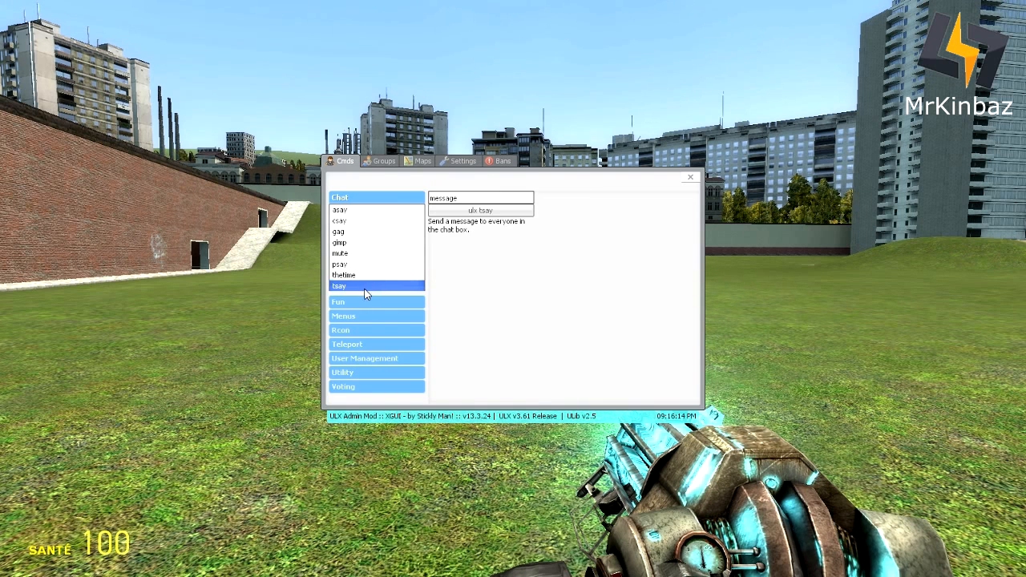
{"action": "left_click", "coordinate": [356, 198]}
- Expand and collapse the Rcon, Teleport and User Management command categories in turn
{"action": "left_click", "coordinate": [351, 240]}
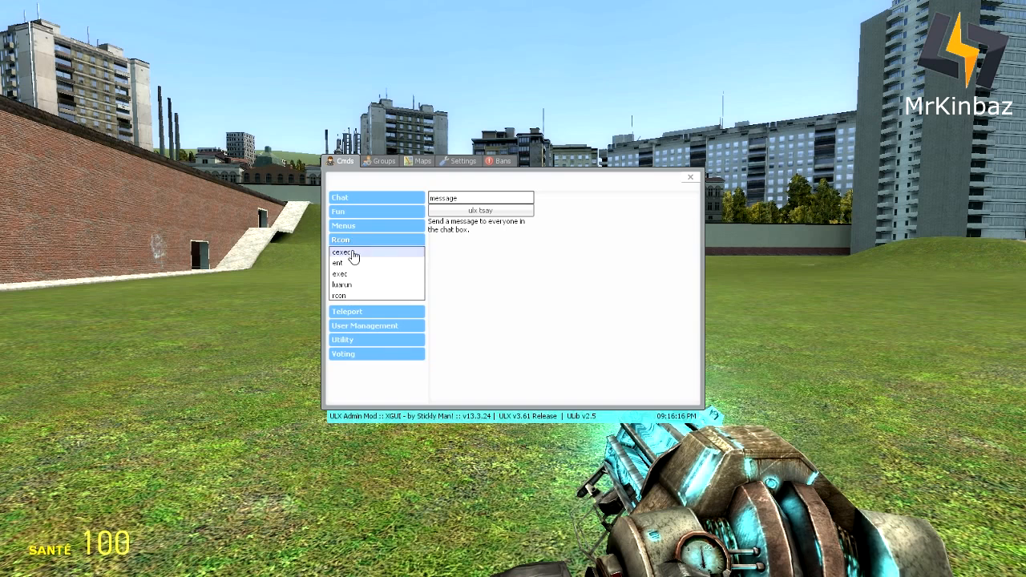
{"action": "left_click", "coordinate": [367, 243]}
{"action": "left_click", "coordinate": [361, 257]}
{"action": "left_click", "coordinate": [361, 256]}
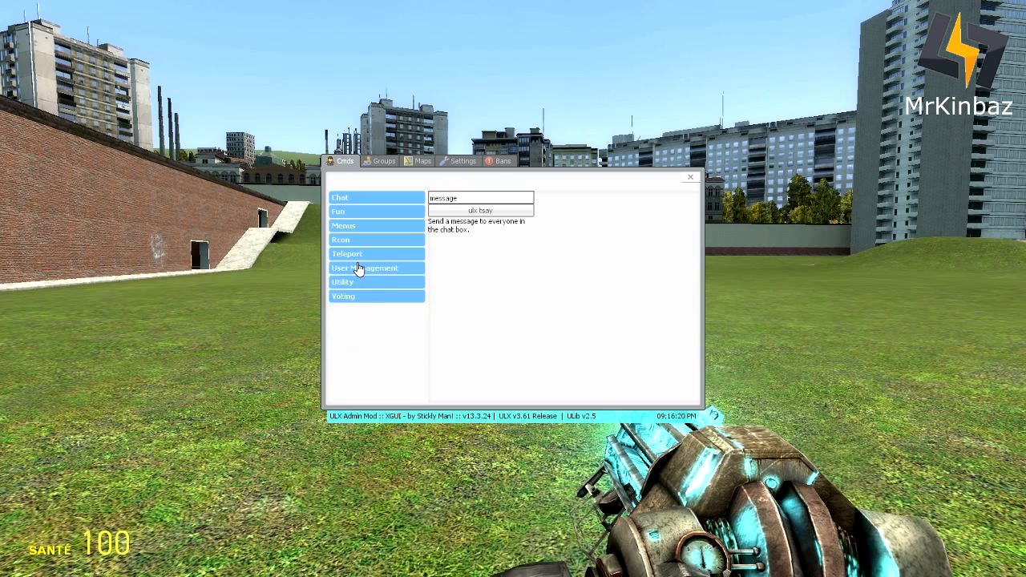
{"action": "left_click", "coordinate": [360, 267]}
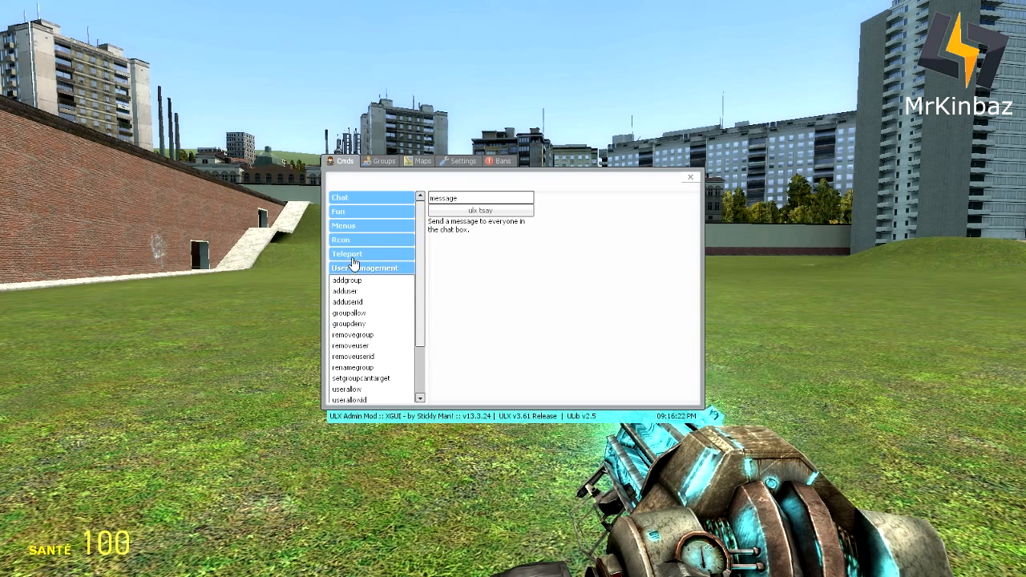
{"action": "left_click", "coordinate": [354, 270]}
- Expand Utility and view ban, banid, help, kick and the map command's options
{"action": "left_click", "coordinate": [353, 284]}
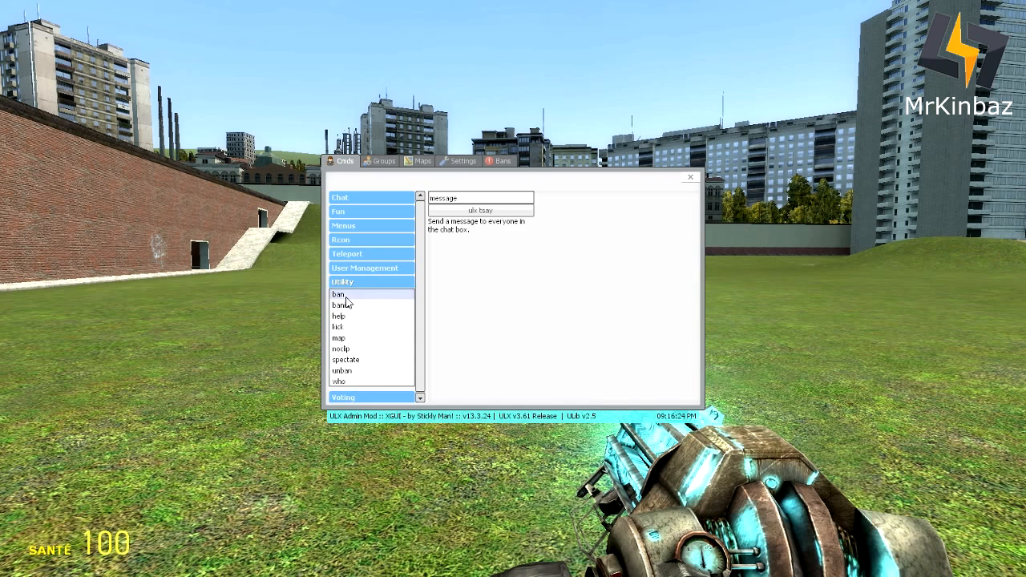
{"action": "left_click", "coordinate": [339, 295]}
{"action": "left_click", "coordinate": [348, 306]}
{"action": "left_click", "coordinate": [349, 317]}
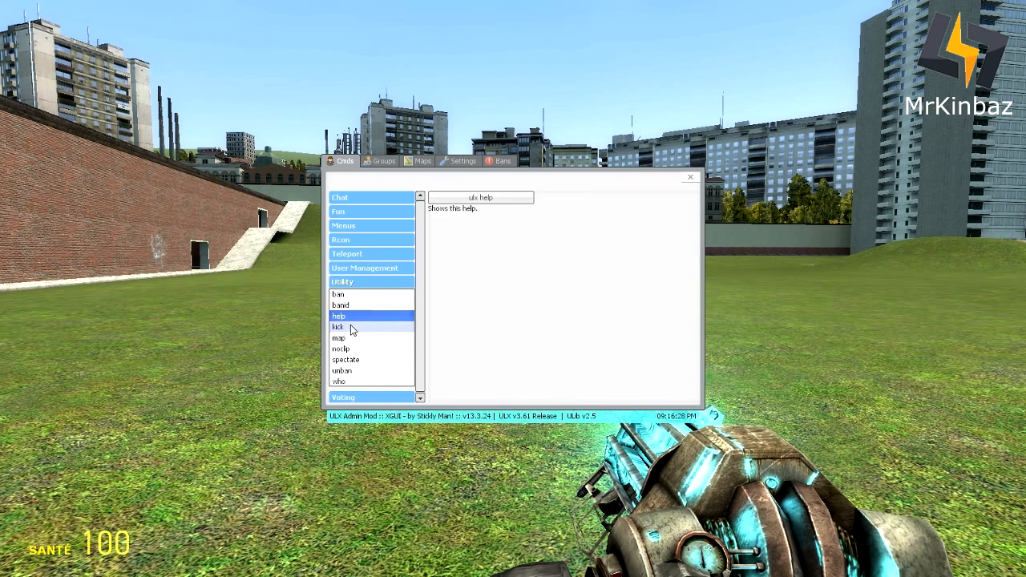
{"action": "left_click", "coordinate": [350, 327]}
{"action": "left_click", "coordinate": [353, 338]}
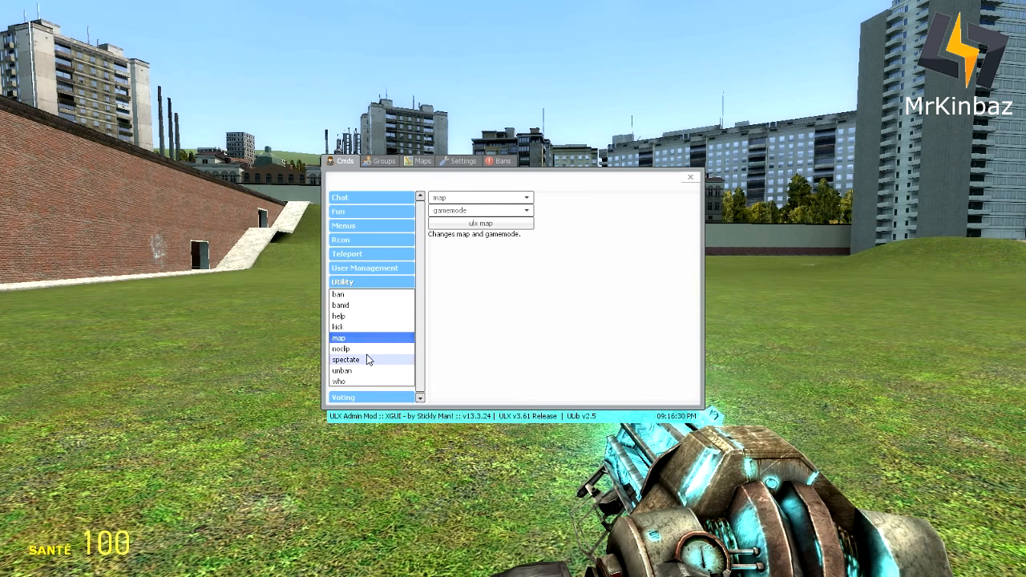
- Look through the map command's gamemode and map dropdowns without choosing anything
{"action": "left_click", "coordinate": [527, 211]}
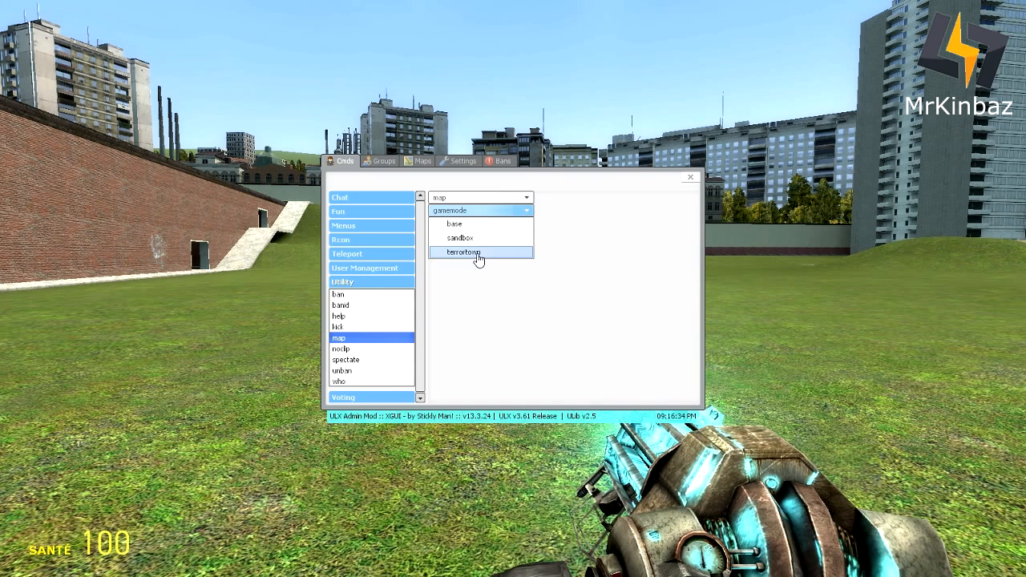
{"action": "left_click", "coordinate": [475, 297]}
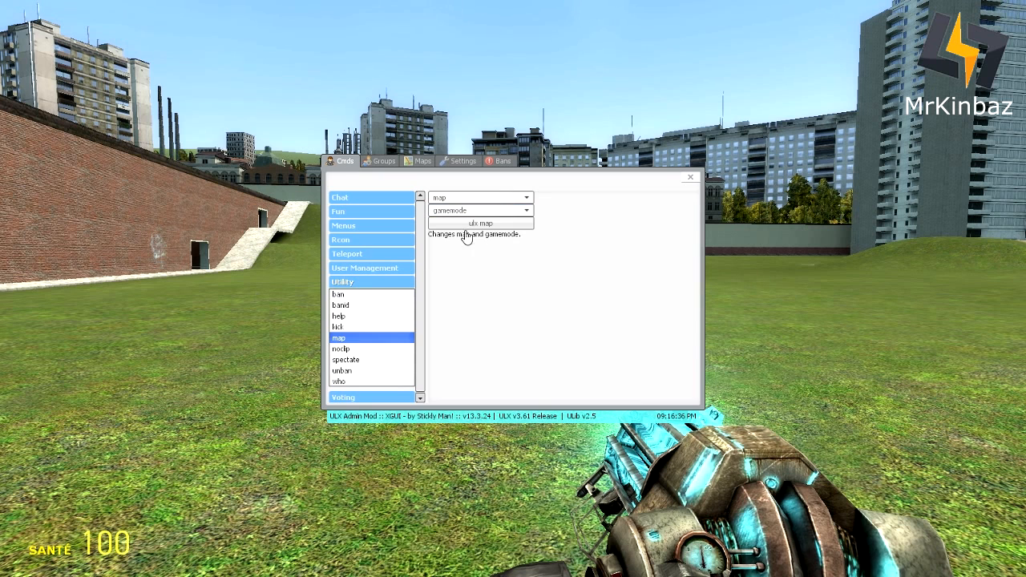
{"action": "left_click", "coordinate": [448, 198]}
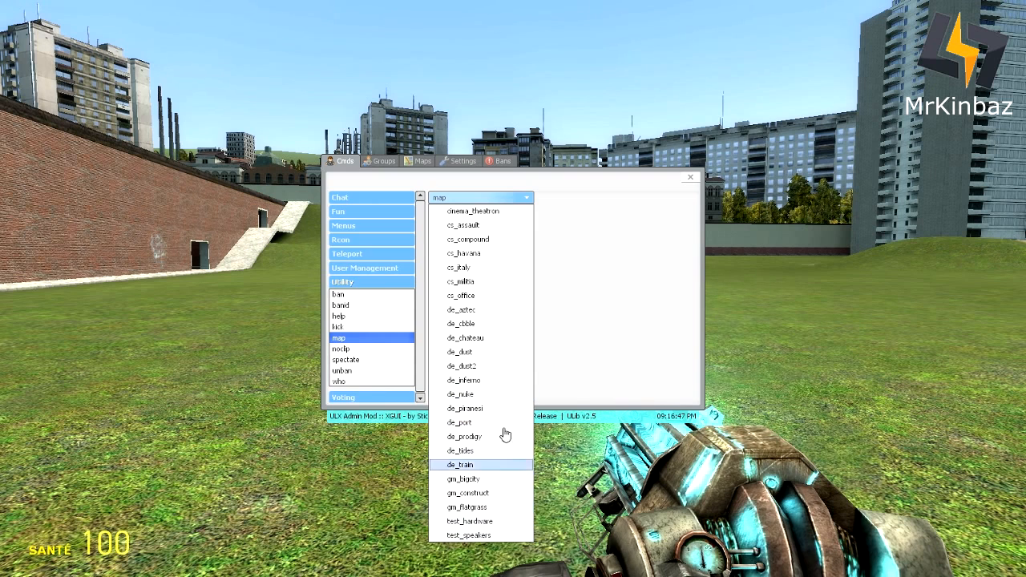
{"action": "left_click", "coordinate": [597, 211]}
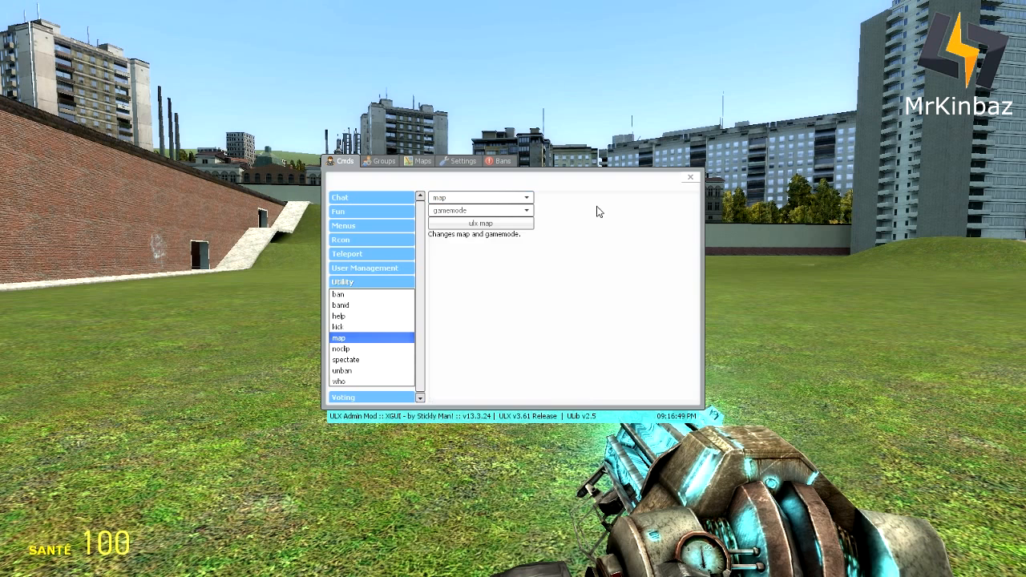
- View the noclip, spectate, unban and who commands, then collapse the Utility category
{"action": "left_click", "coordinate": [343, 349]}
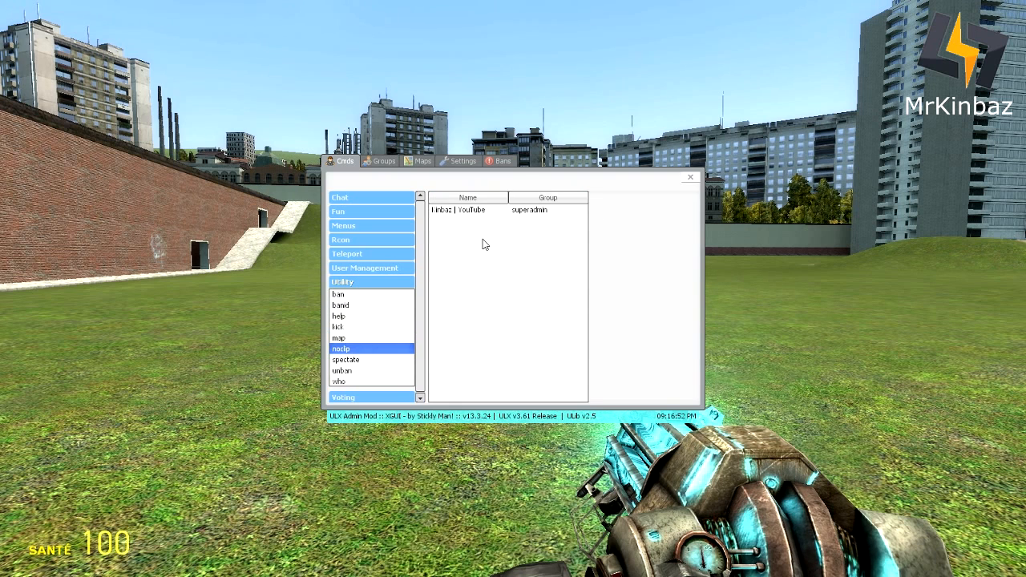
{"action": "left_click", "coordinate": [359, 361]}
{"action": "left_click", "coordinate": [353, 371]}
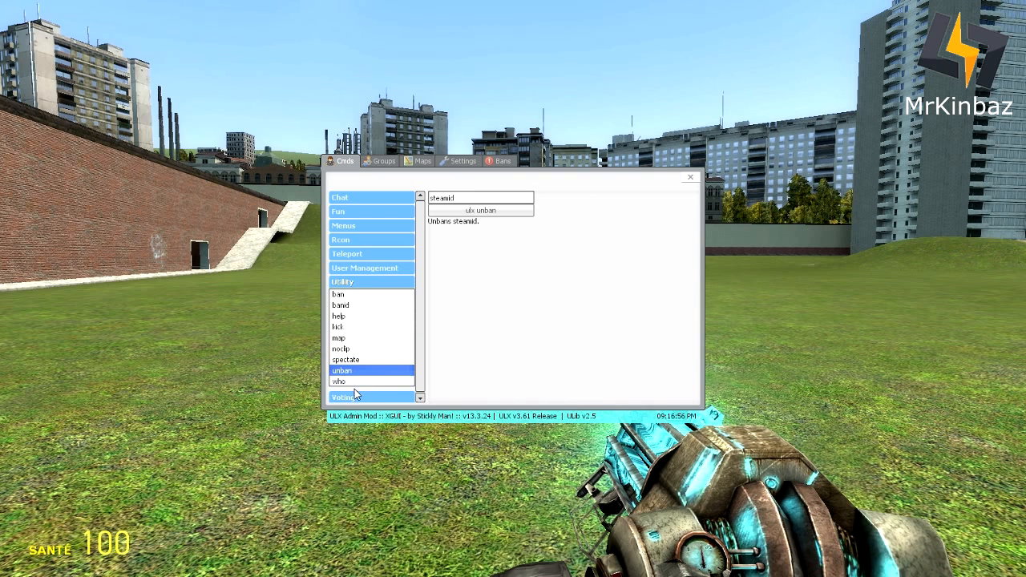
{"action": "left_click", "coordinate": [356, 381]}
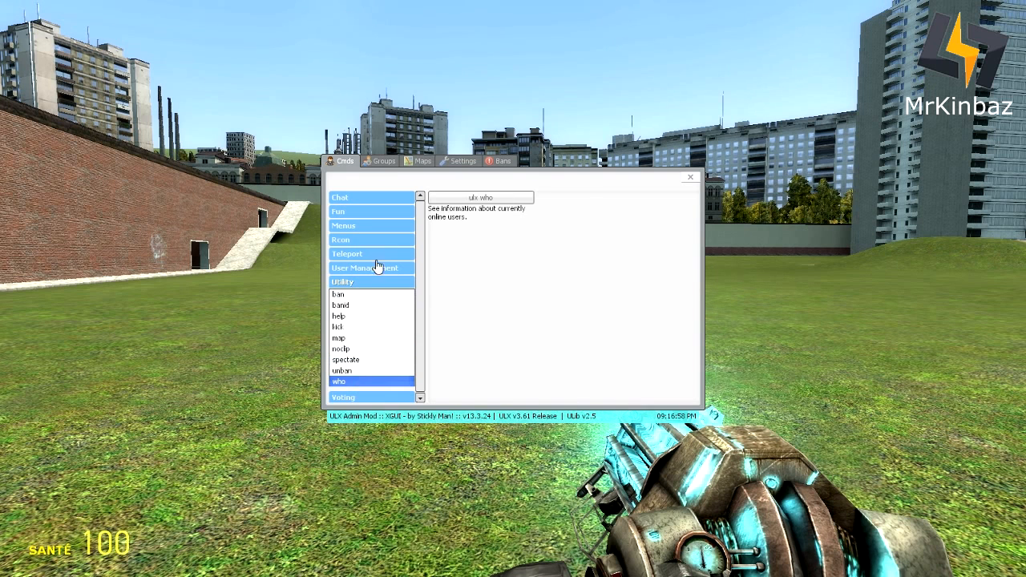
{"action": "left_click", "coordinate": [362, 284]}
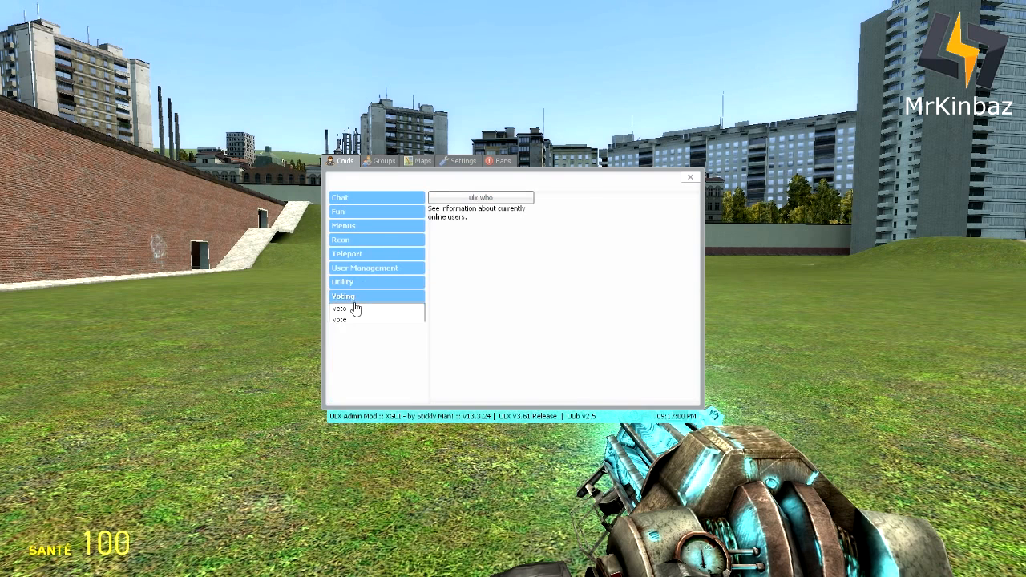
- On the Maps page, preview gm_flatgrass, gm_construct and de_train
{"action": "left_click", "coordinate": [377, 163]}
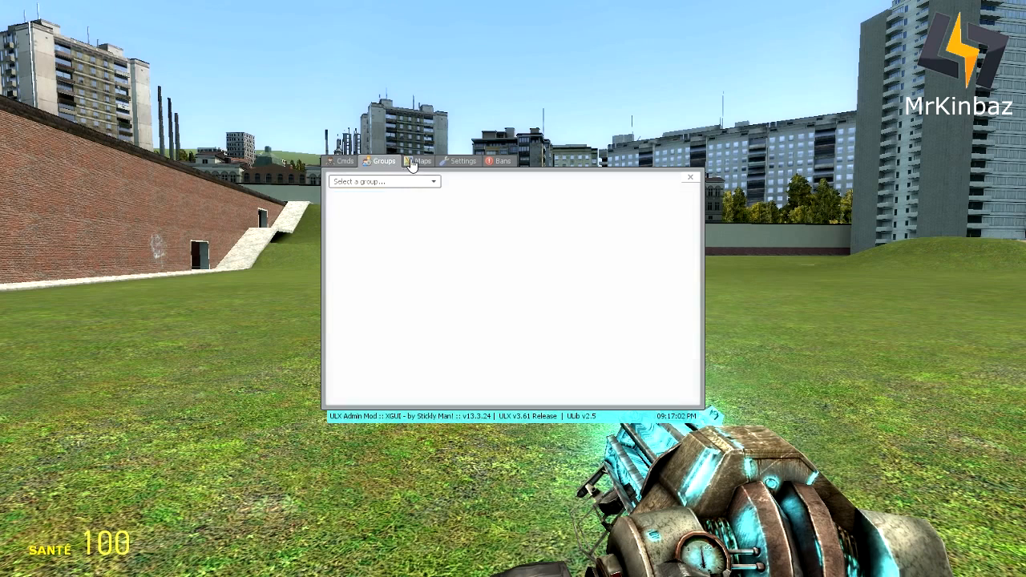
{"action": "left_click", "coordinate": [420, 161]}
{"action": "scroll", "coordinate": [389, 264], "scroll_direction": "down", "scroll_amount": 3}
{"action": "left_click", "coordinate": [375, 364]}
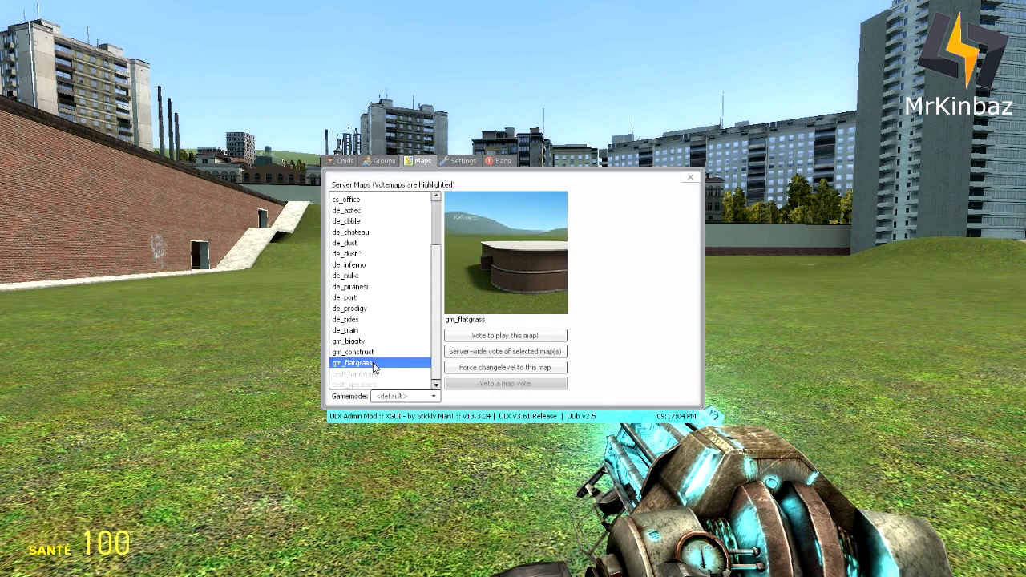
{"action": "left_click", "coordinate": [374, 351]}
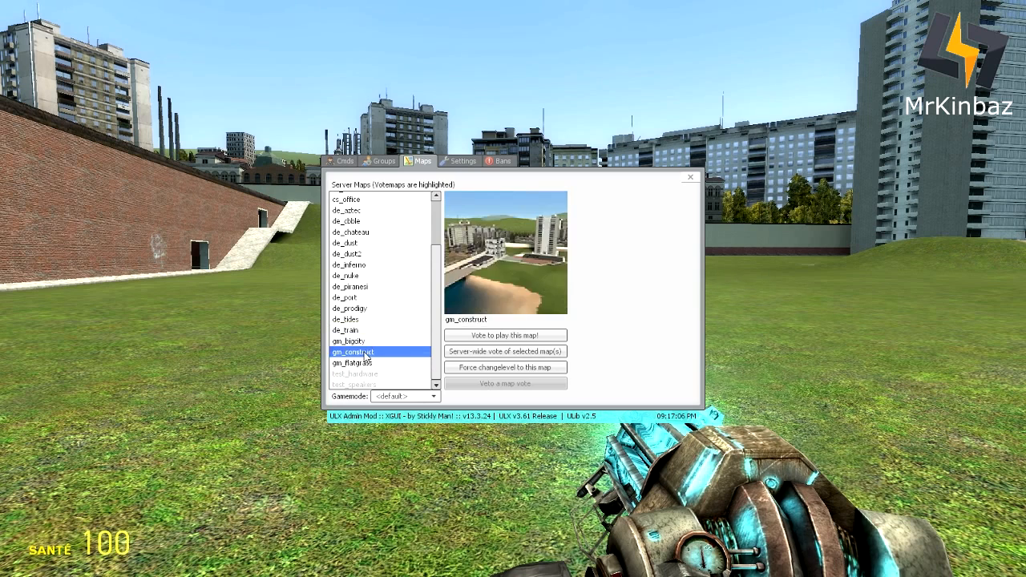
{"action": "left_click", "coordinate": [371, 330]}
{"action": "scroll", "coordinate": [365, 276], "scroll_direction": "up", "scroll_amount": 2}
- Check the Sandbox settings' Server and Client subtabs and the Bans page, then return to commands
{"action": "left_click", "coordinate": [460, 161]}
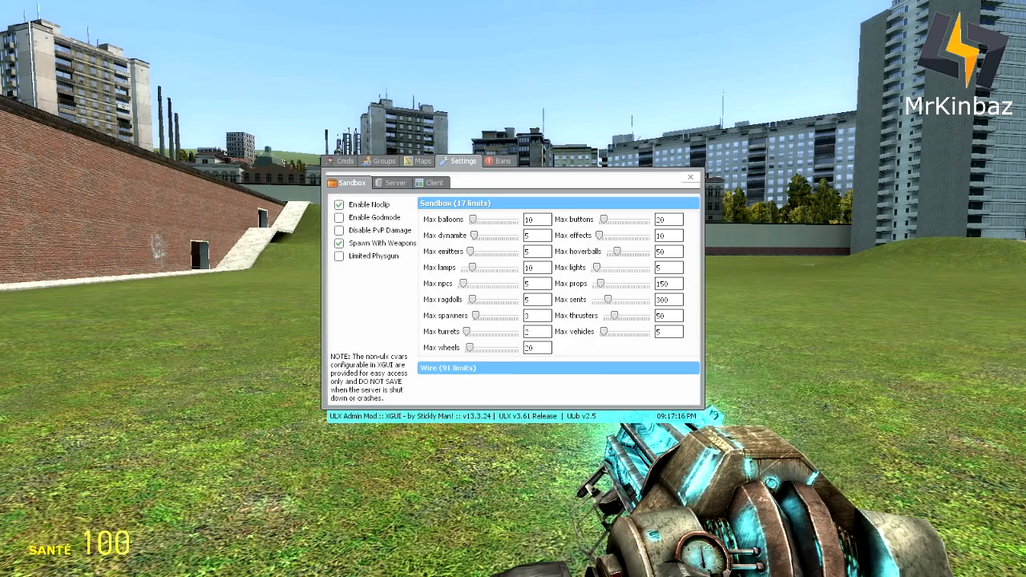
{"action": "left_click", "coordinate": [395, 183]}
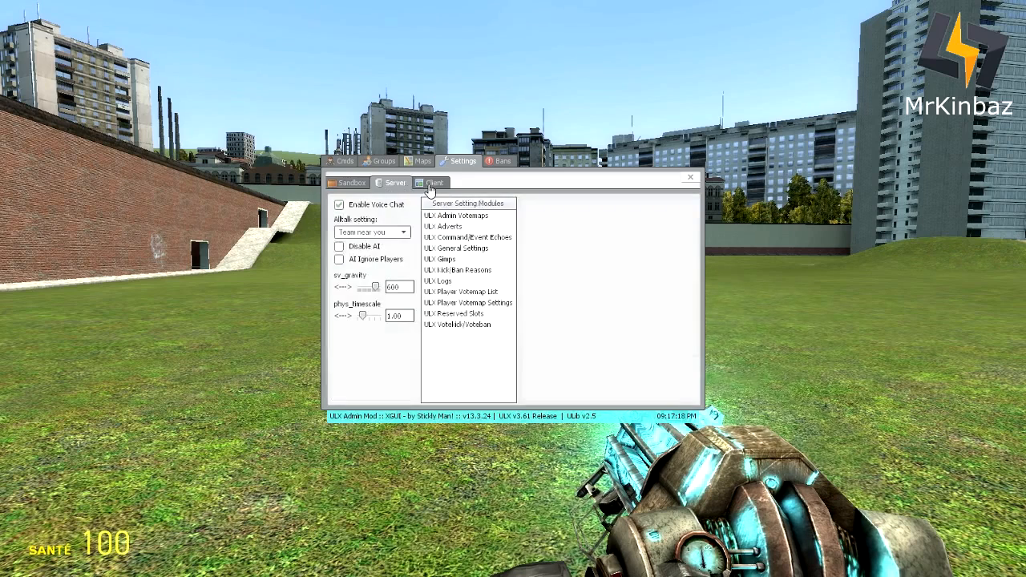
{"action": "left_click", "coordinate": [433, 183]}
{"action": "left_click", "coordinate": [499, 166]}
{"action": "left_click", "coordinate": [426, 165]}
{"action": "left_click", "coordinate": [494, 166]}
{"action": "left_click", "coordinate": [343, 162]}
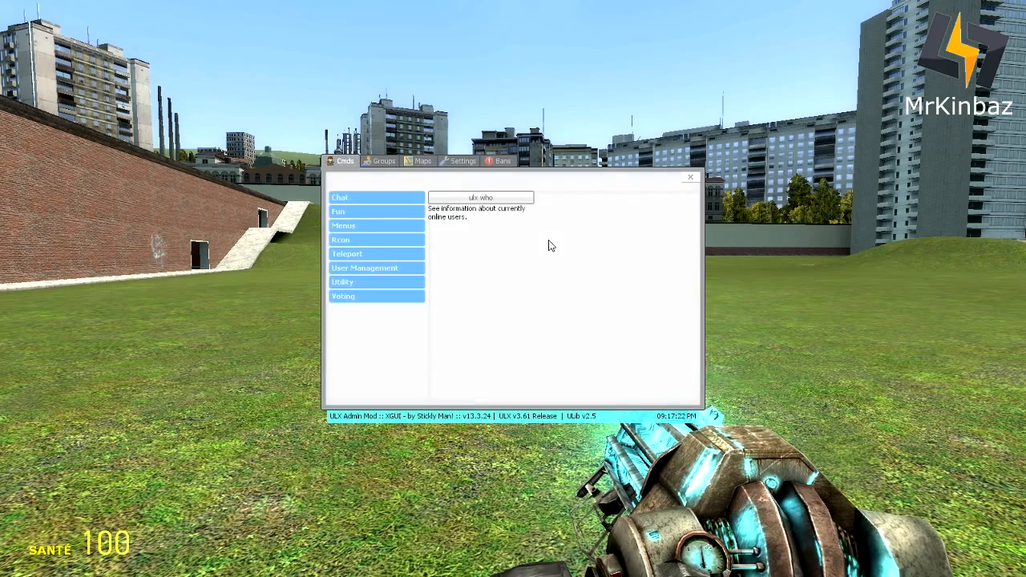
- Close the XGUI admin window and scroll back to the physics gun
{"action": "left_click", "coordinate": [690, 177]}
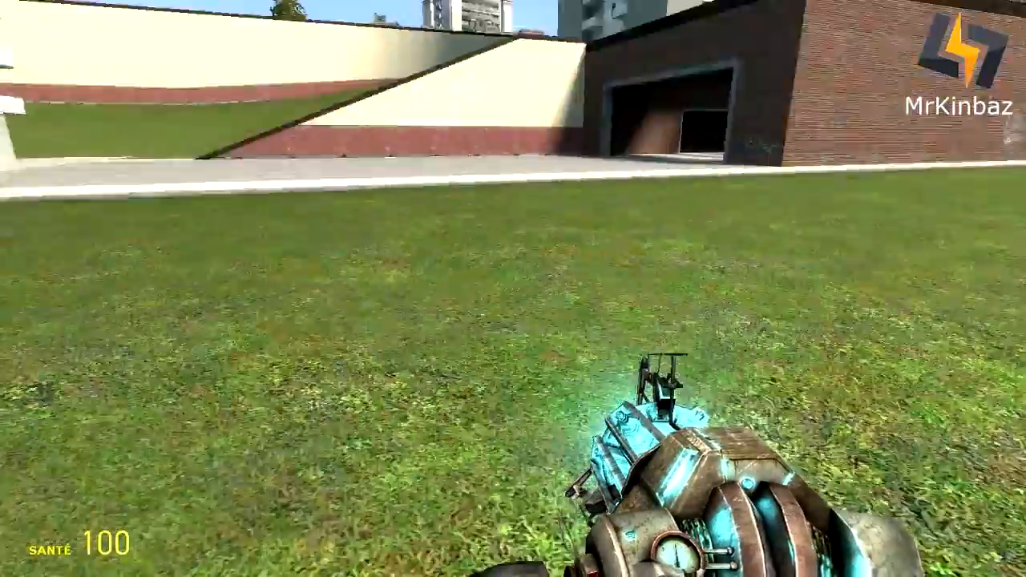
{"action": "scroll", "coordinate": [512, 289], "scroll_direction": "down", "scroll_amount": 2}
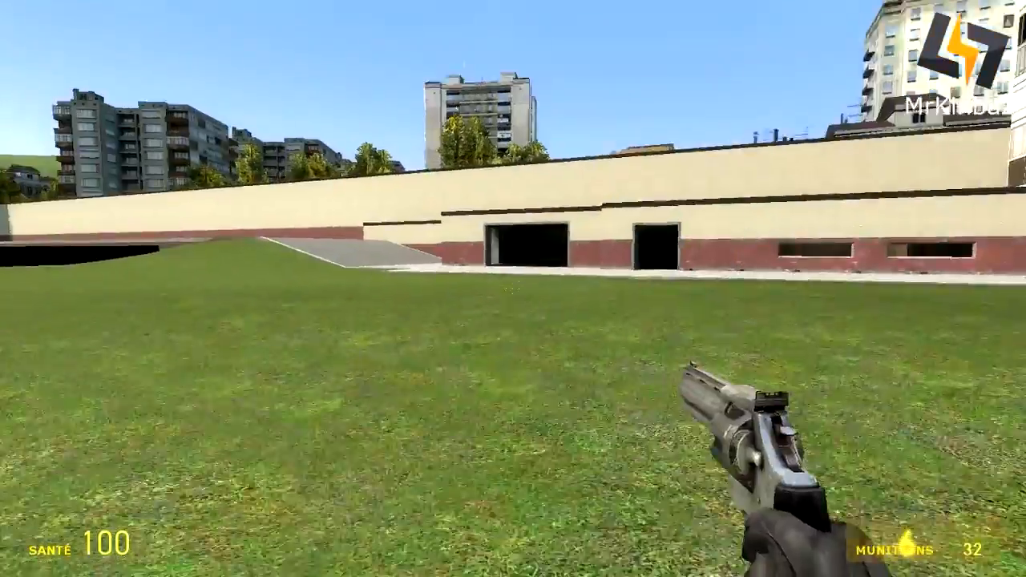
{"action": "scroll", "coordinate": [513, 288], "scroll_direction": "up", "scroll_amount": 3}
{"action": "scroll", "coordinate": [513, 289], "scroll_direction": "down", "scroll_amount": 1}
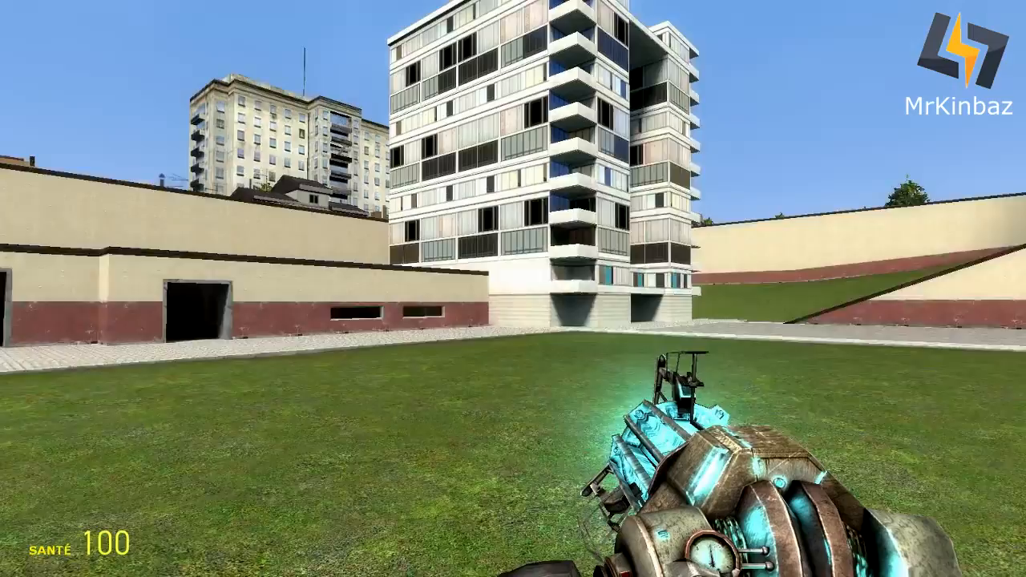
- Fire the physics gun and walk forward onto the pavement toward the building
{"action": "left_click", "coordinate": [513, 288]}
{"action": "key", "text": "w"}
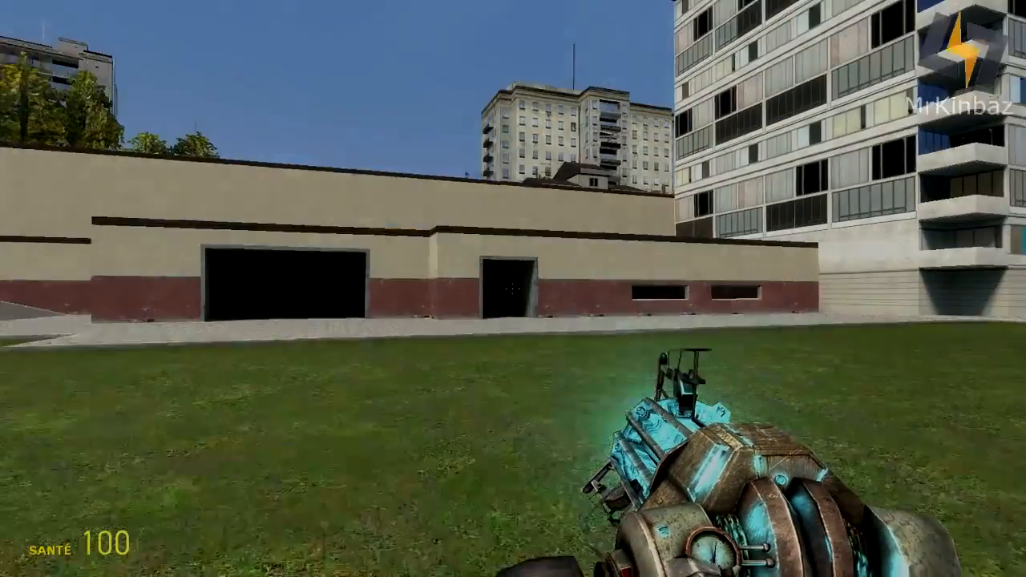
{"action": "key", "text": "w"}
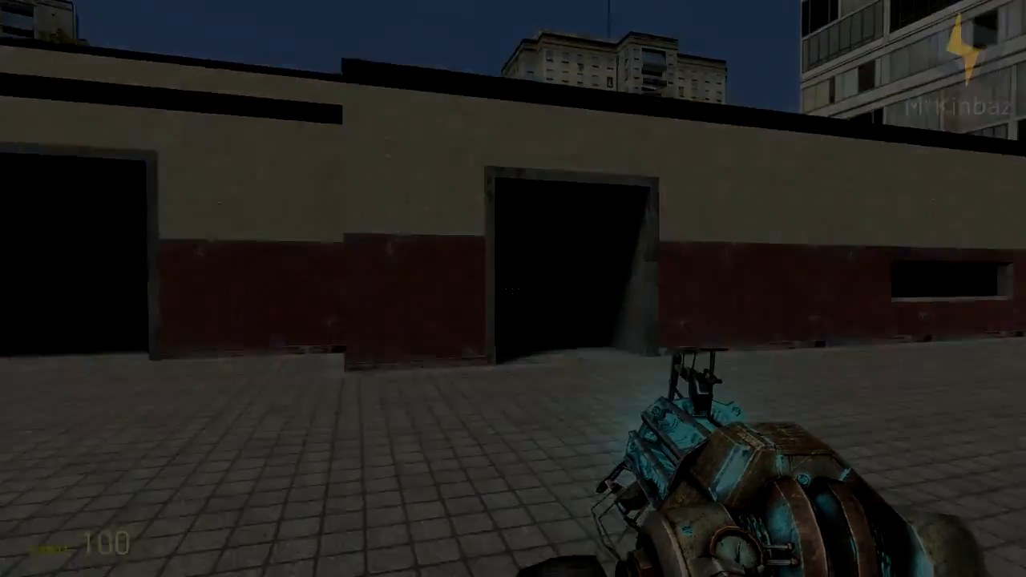